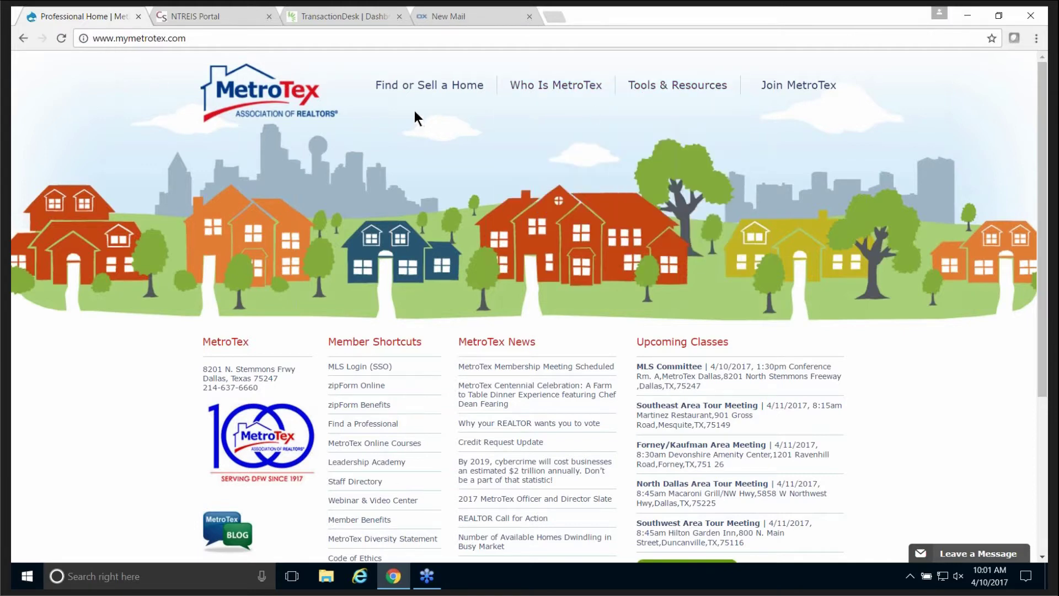
Open the full MetroTex calendar of upcoming classes via View All Classes.
mouse_move(421, 92)
mouse_move(546, 90)
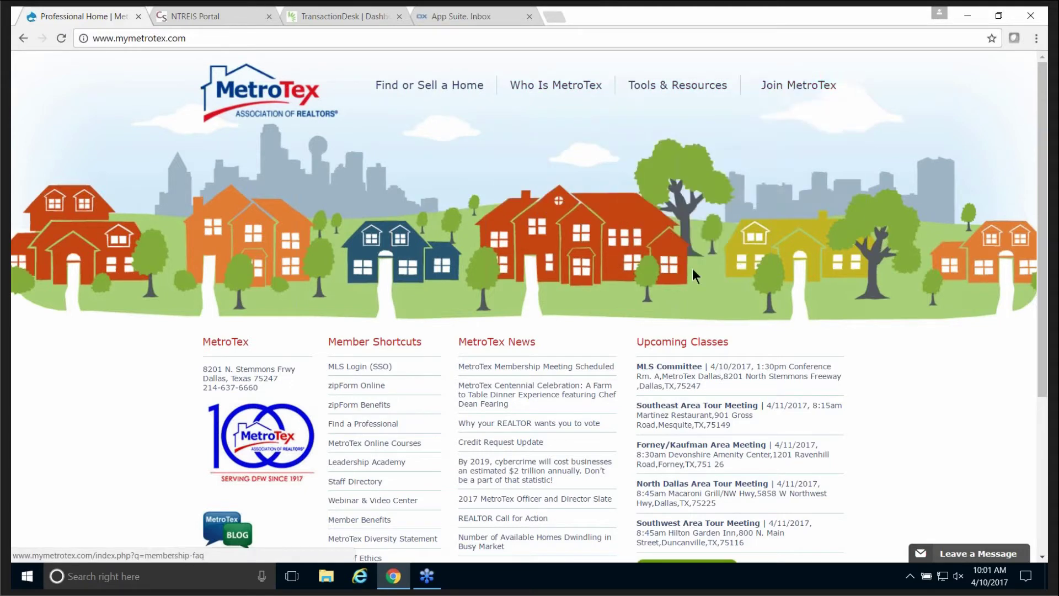
scroll(597, 338, "down", 1)
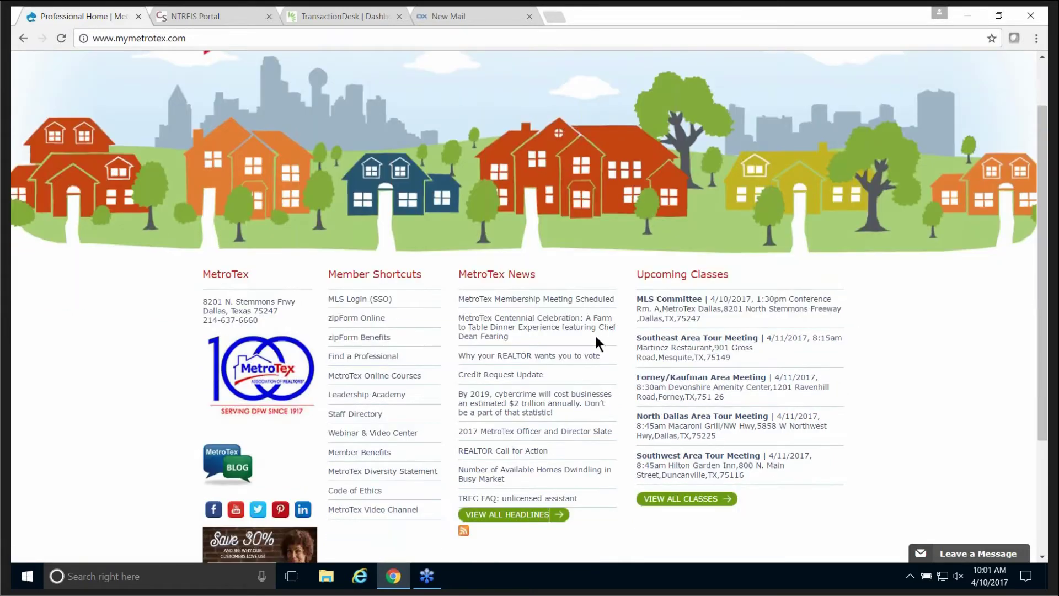
scroll(595, 340, "down", 1)
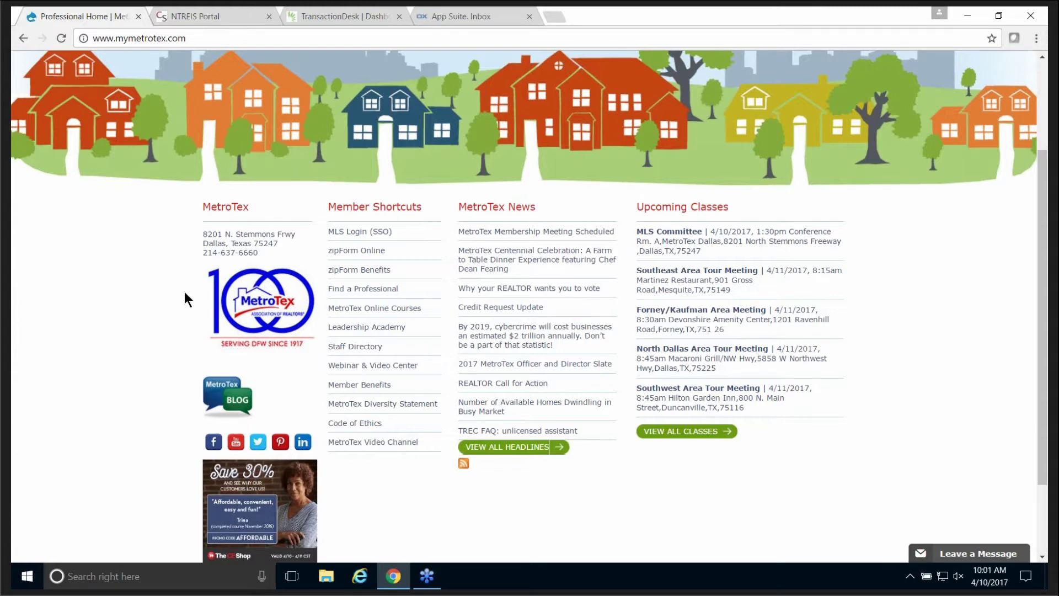
scroll(184, 291, "down", 1)
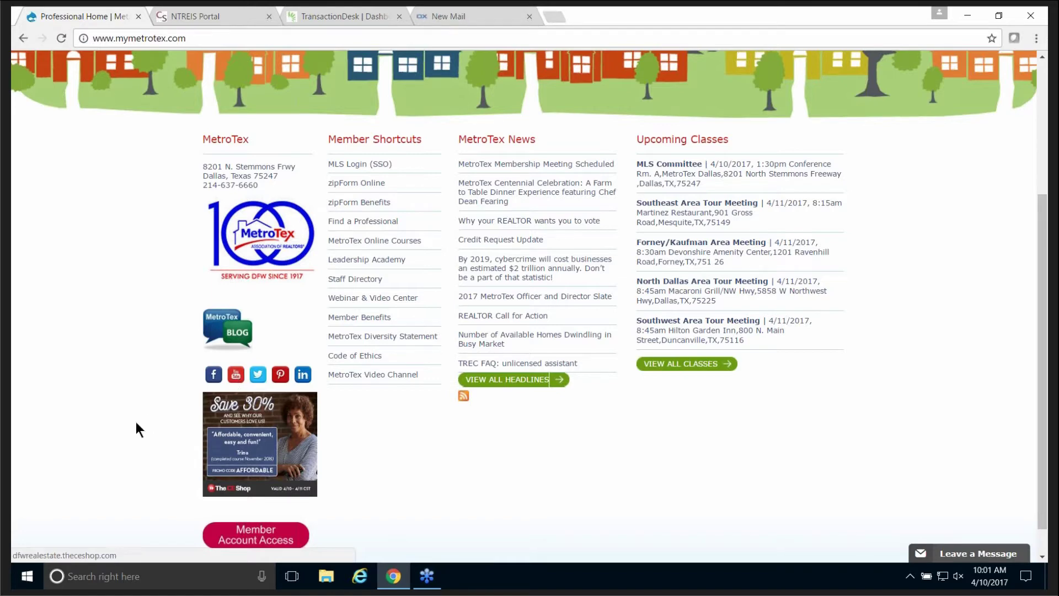
scroll(136, 422, "down", 1)
scroll(137, 429, "down", 1)
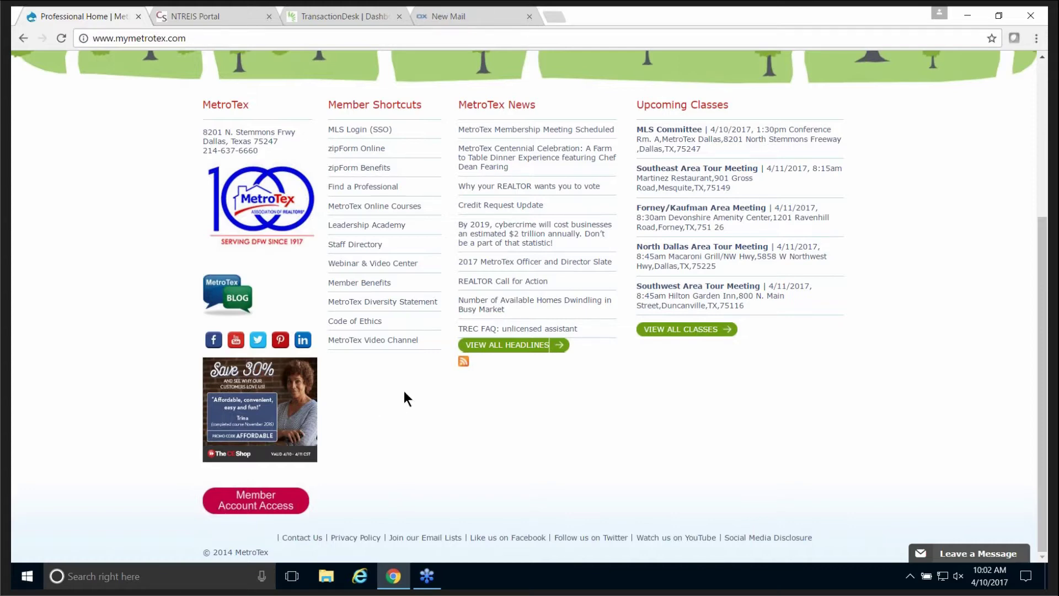
scroll(404, 390, "up", 3)
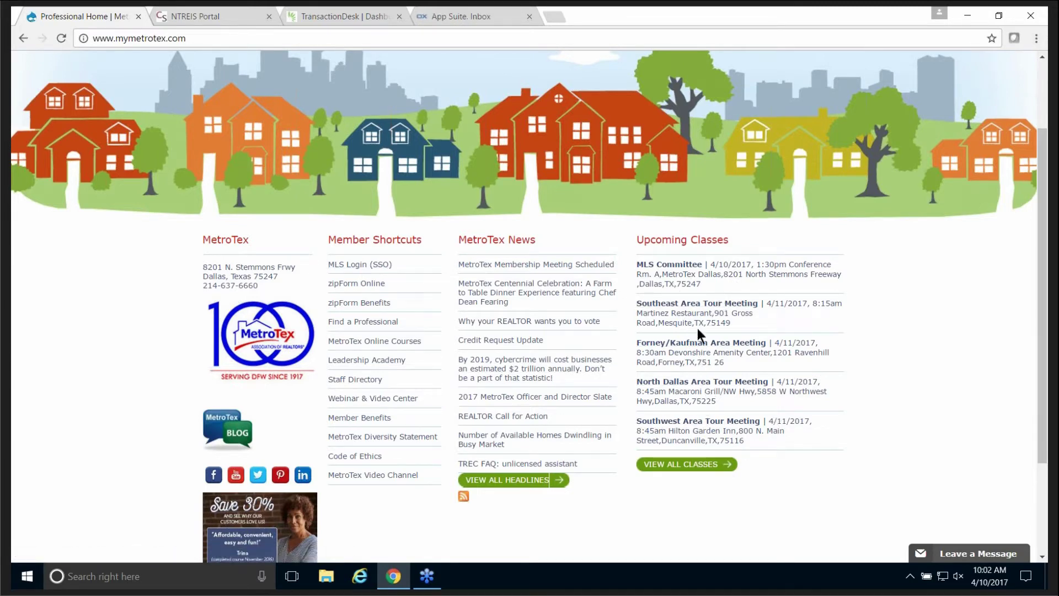
left_click(680, 466)
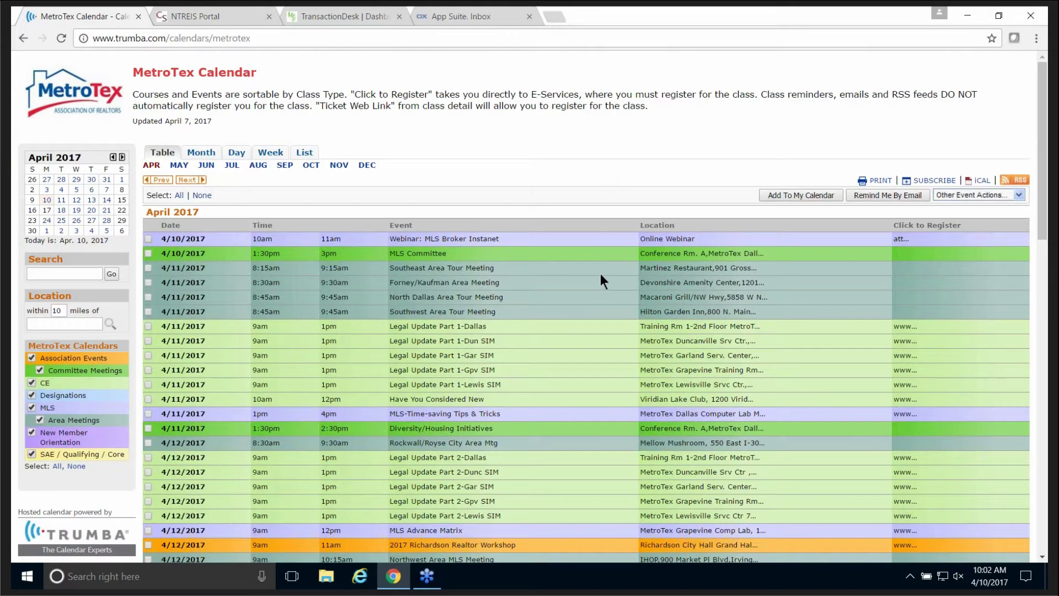
Uncheck every calendar category except MLS, from SAE/Qualifying/Core through Association Events.
scroll(600, 274, "down", 4)
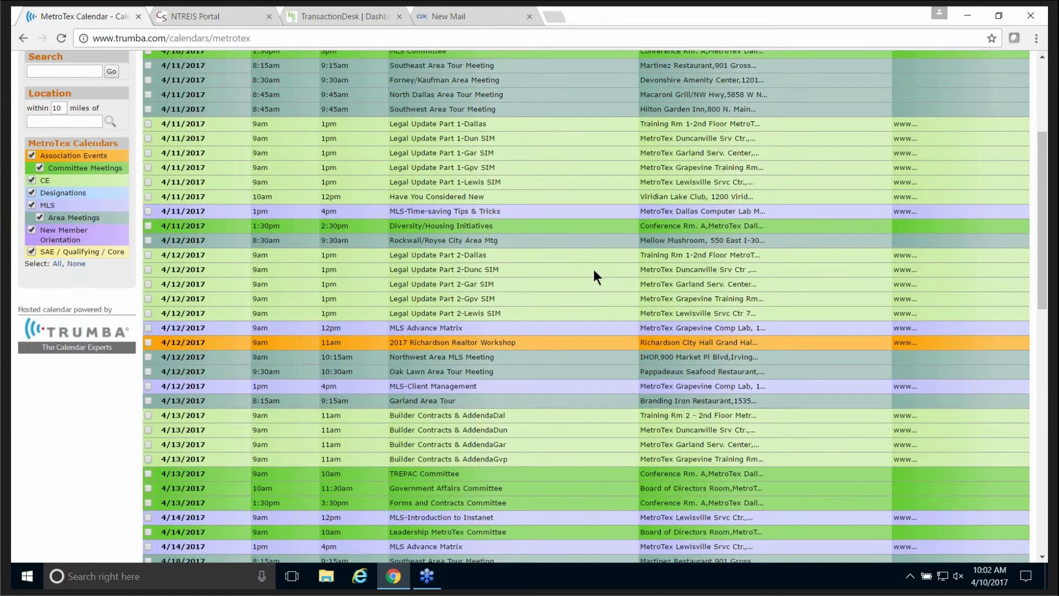
scroll(595, 272, "down", 3)
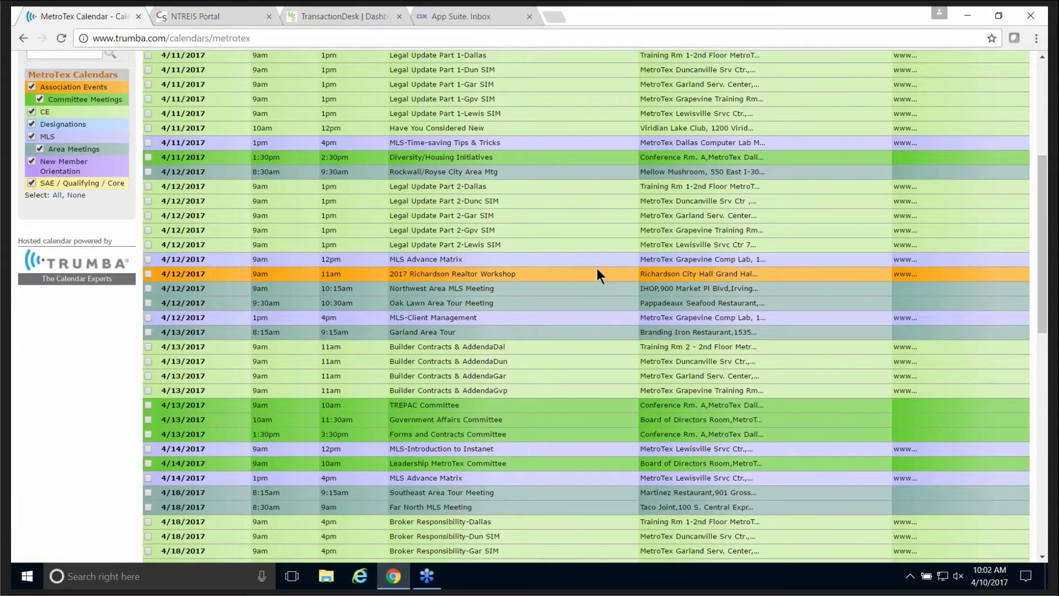
scroll(602, 262, "up", 5)
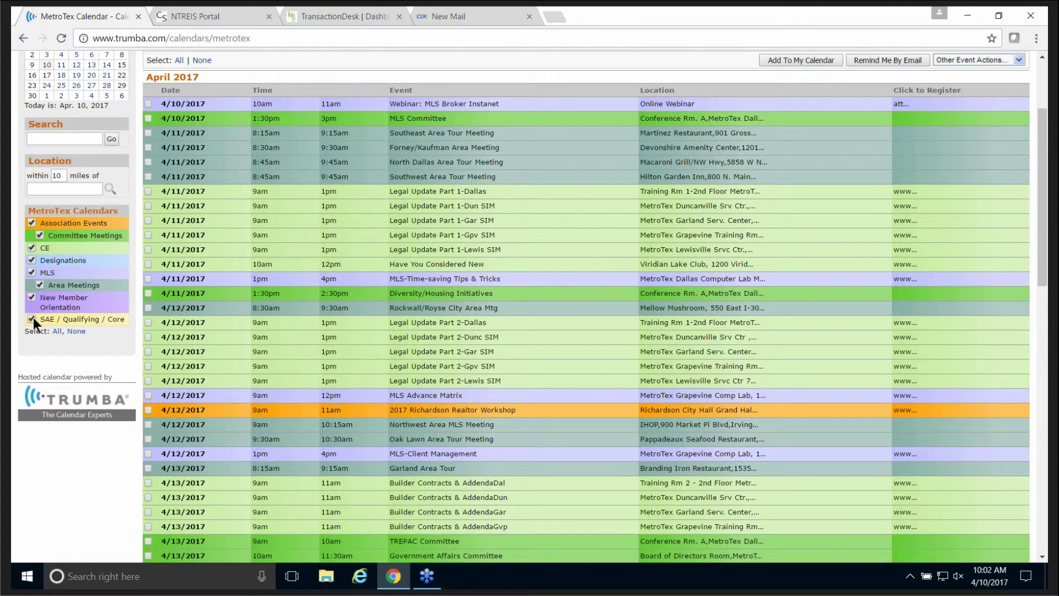
left_click(31, 318)
left_click(33, 297)
left_click(37, 285)
left_click(32, 261)
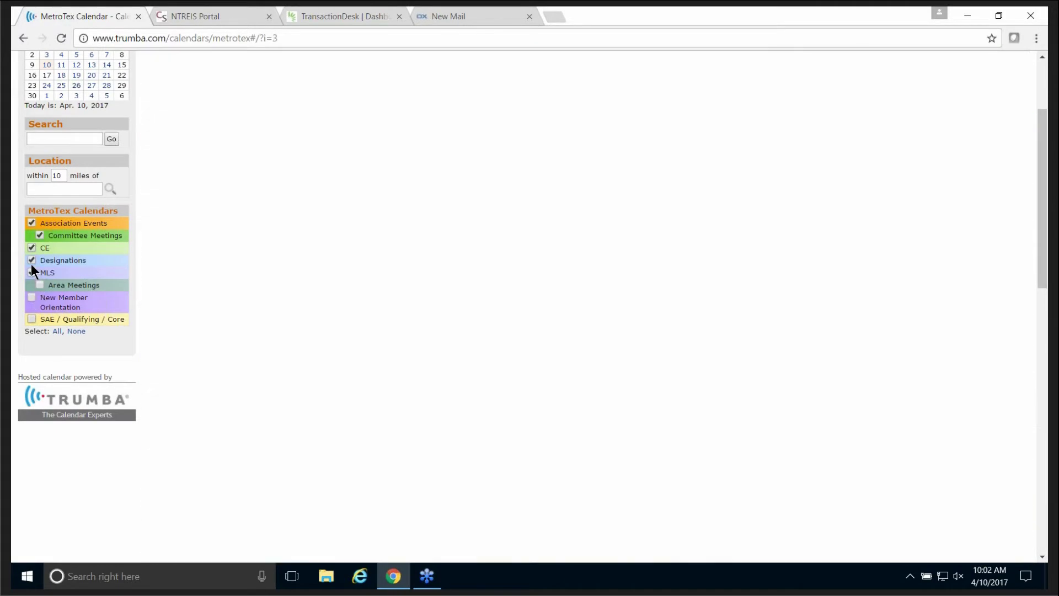
left_click(31, 249)
left_click(38, 236)
left_click(31, 223)
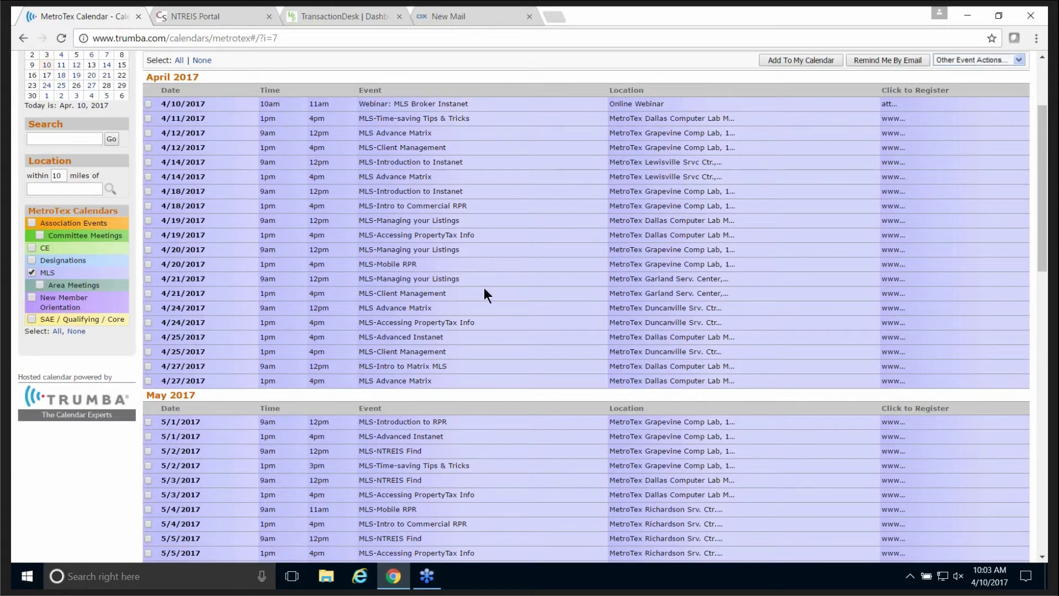
Navigate the browser to mymetrotex.com to reload the MetroTex home page.
left_click(312, 40)
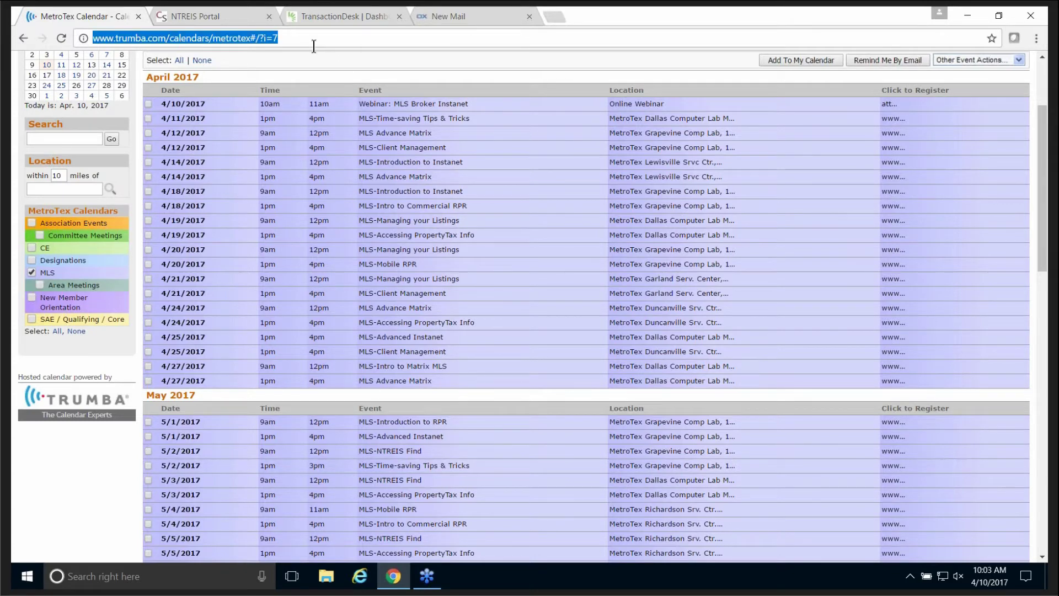
type("mymetrotex.com")
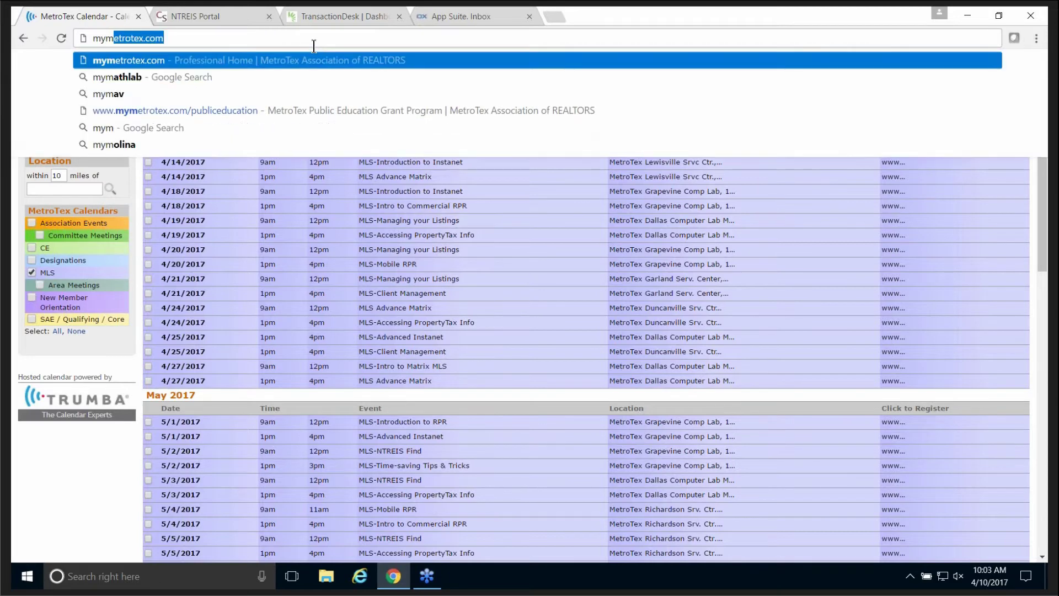
key("Return")
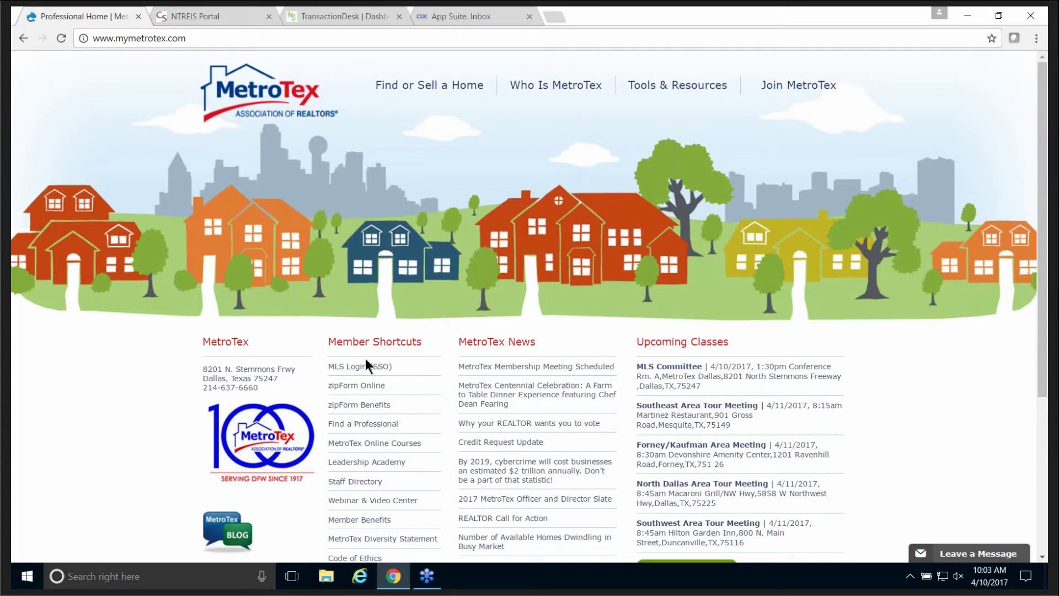
View the NTREIS Portal dashboard, then switch to the TransactionDesk Agent Dashboard tab.
left_click(208, 14)
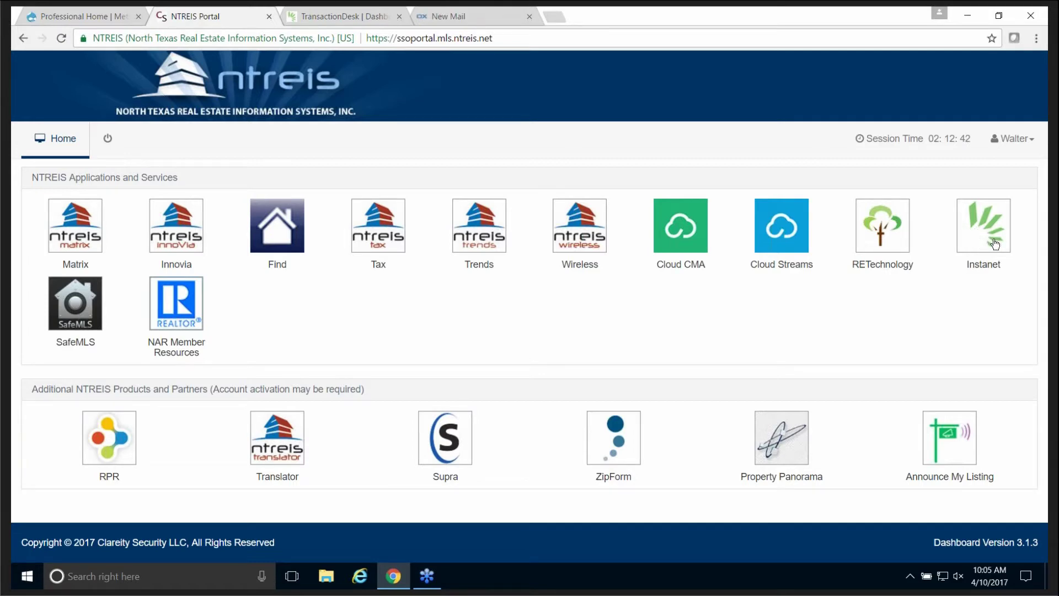
left_click(311, 16)
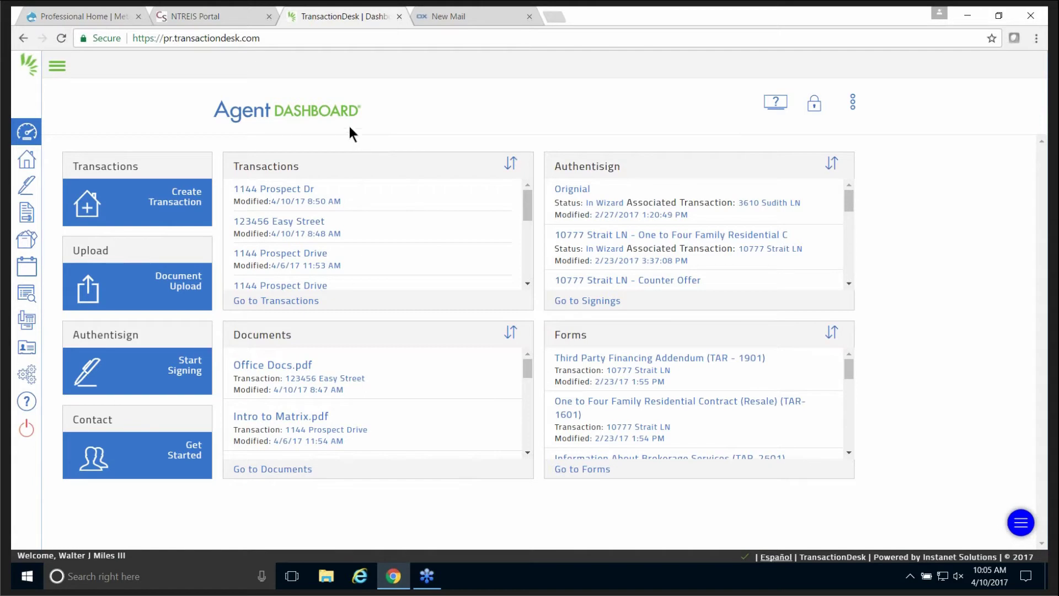
Expand the Agent Dashboard's left navigation so every section name is shown.
left_click(57, 66)
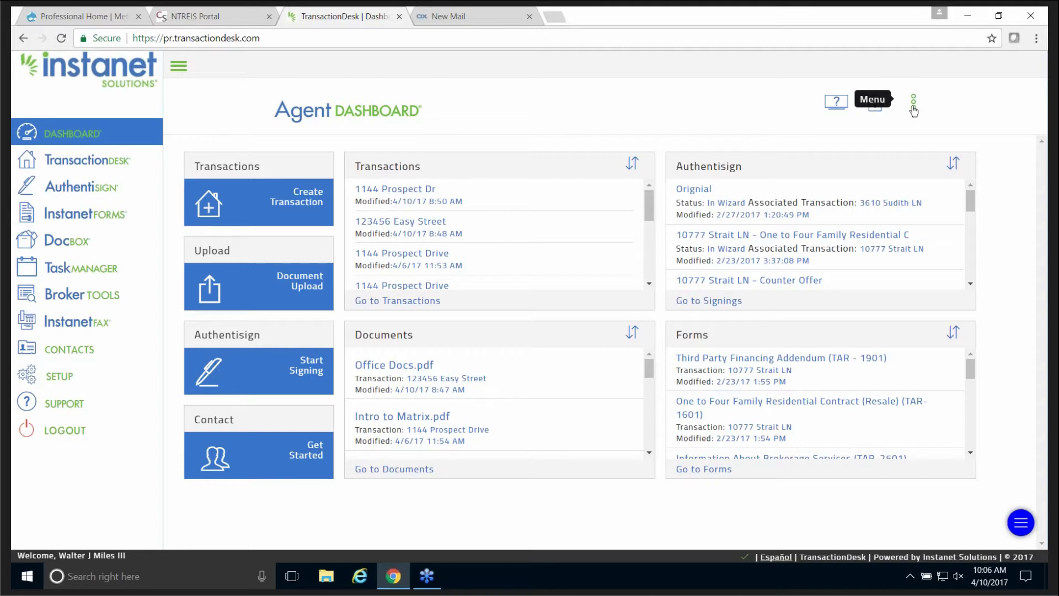
left_click(913, 108)
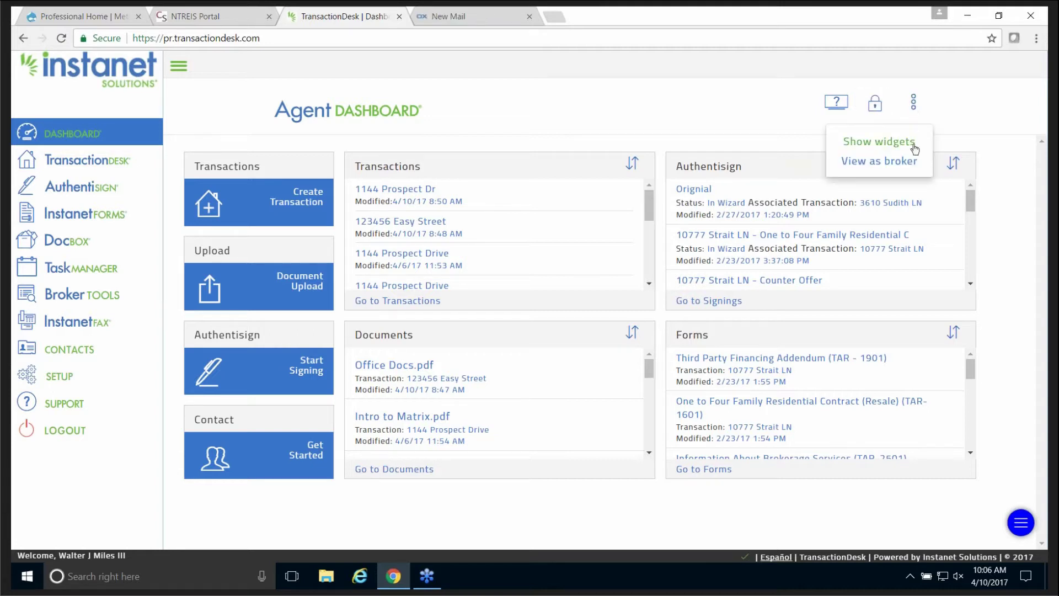
left_click(877, 161)
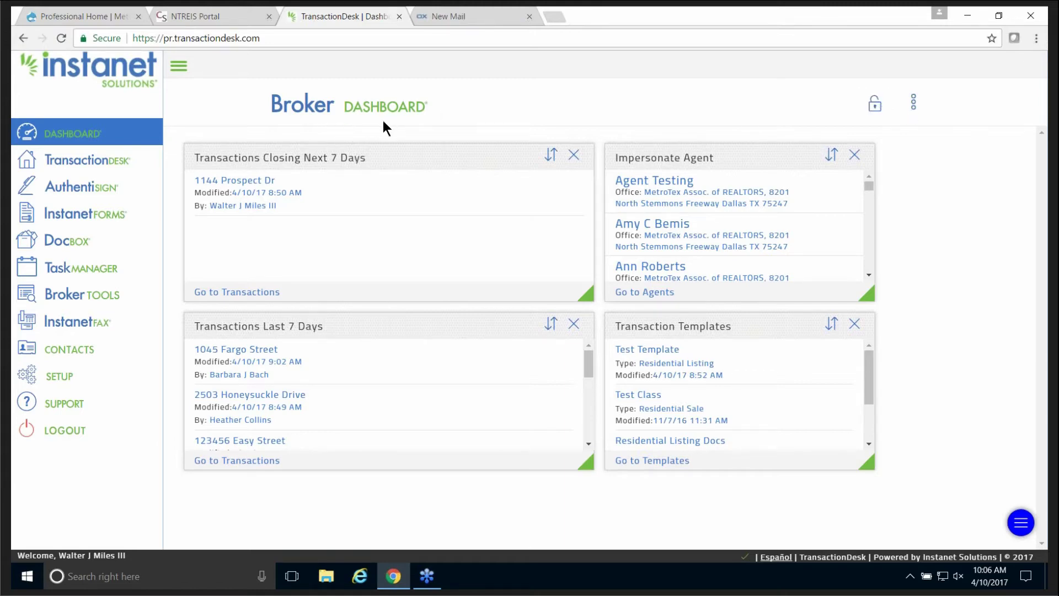
left_click(914, 103)
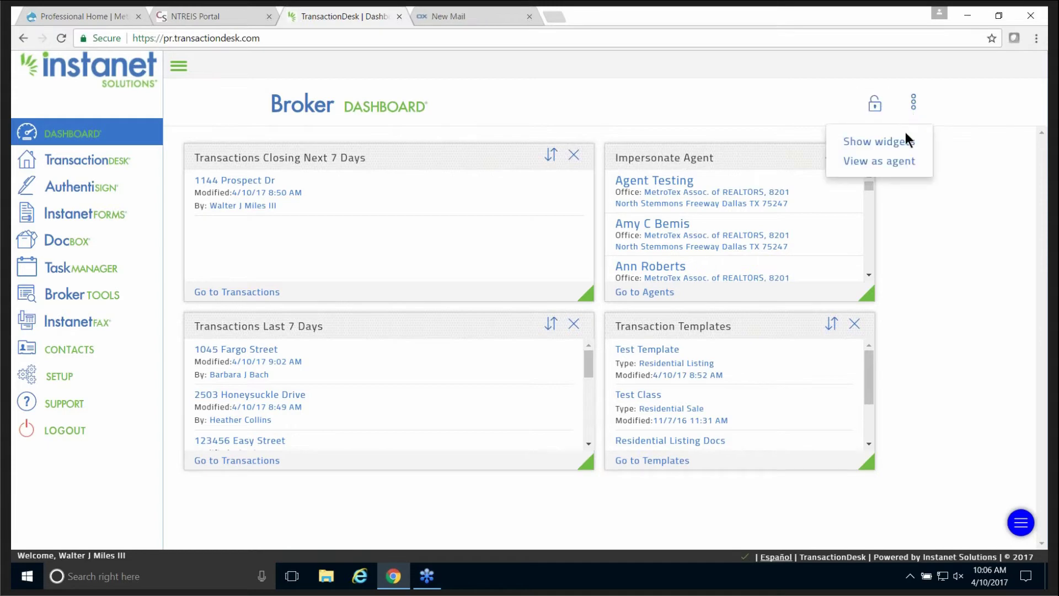
left_click(898, 164)
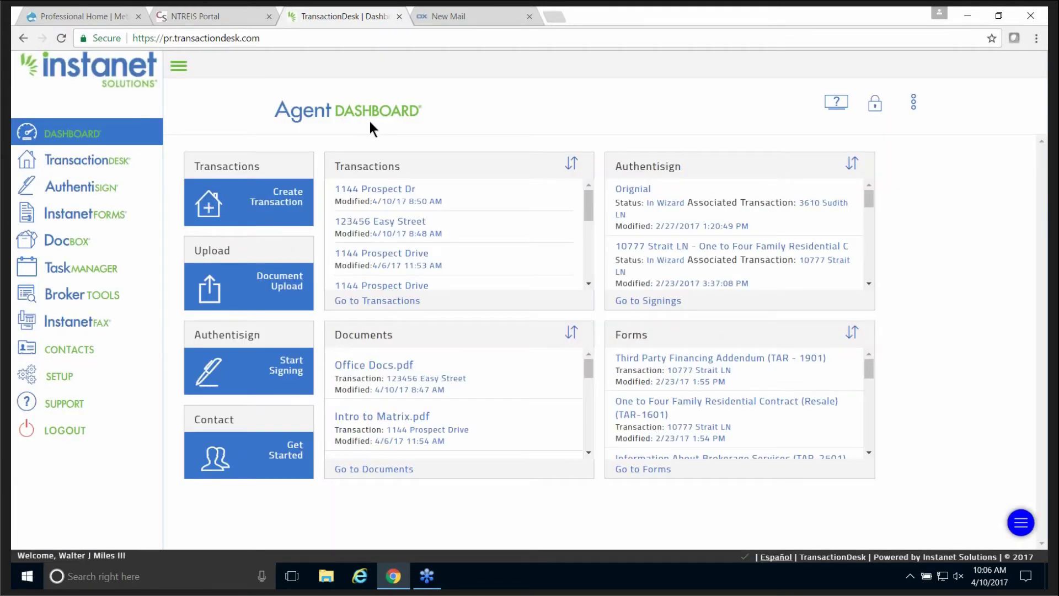
left_click(913, 108)
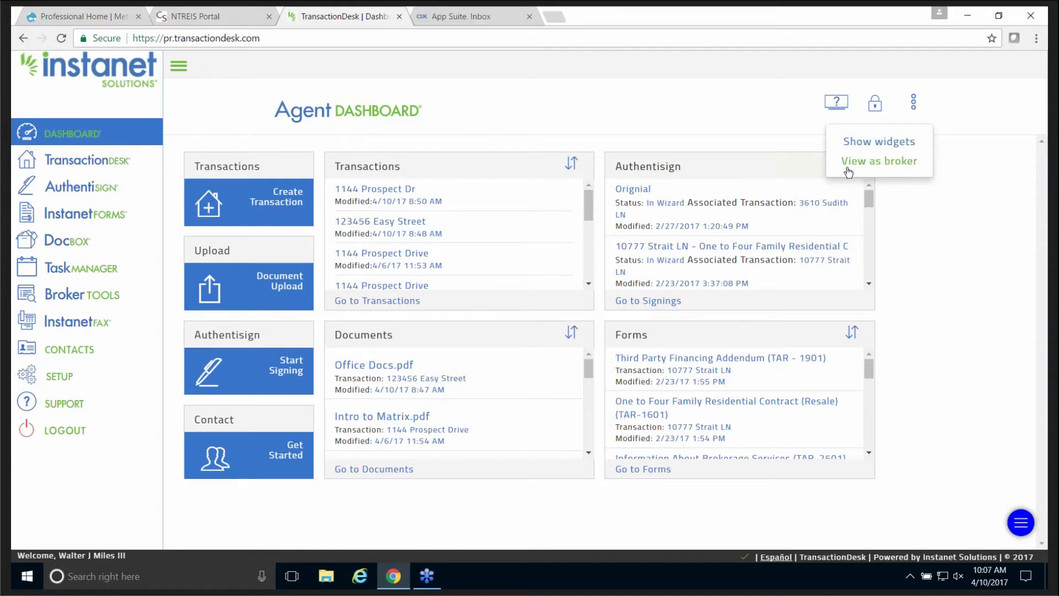
left_click(879, 165)
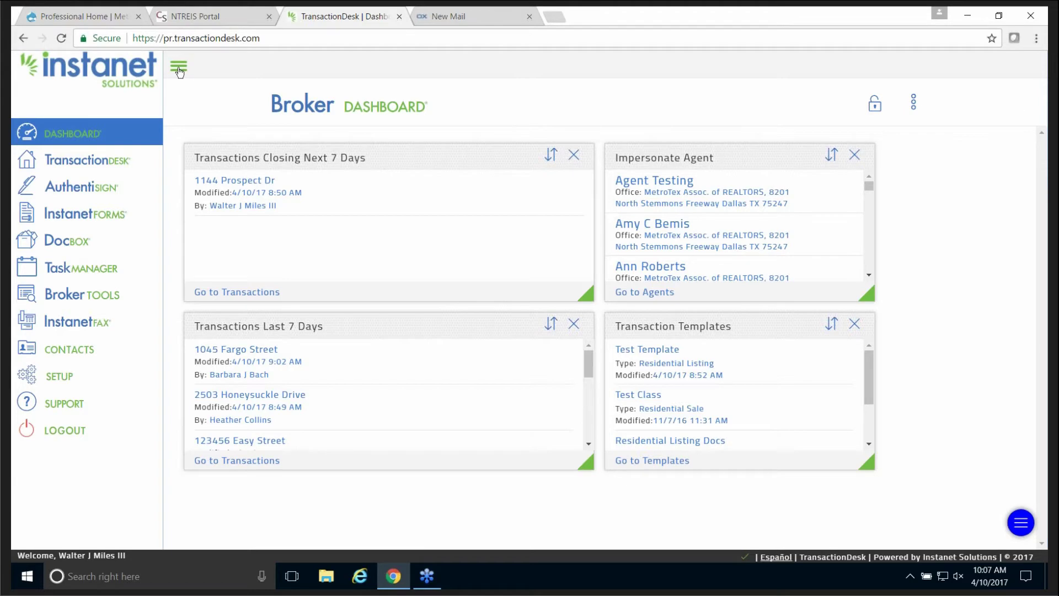
left_click(179, 69)
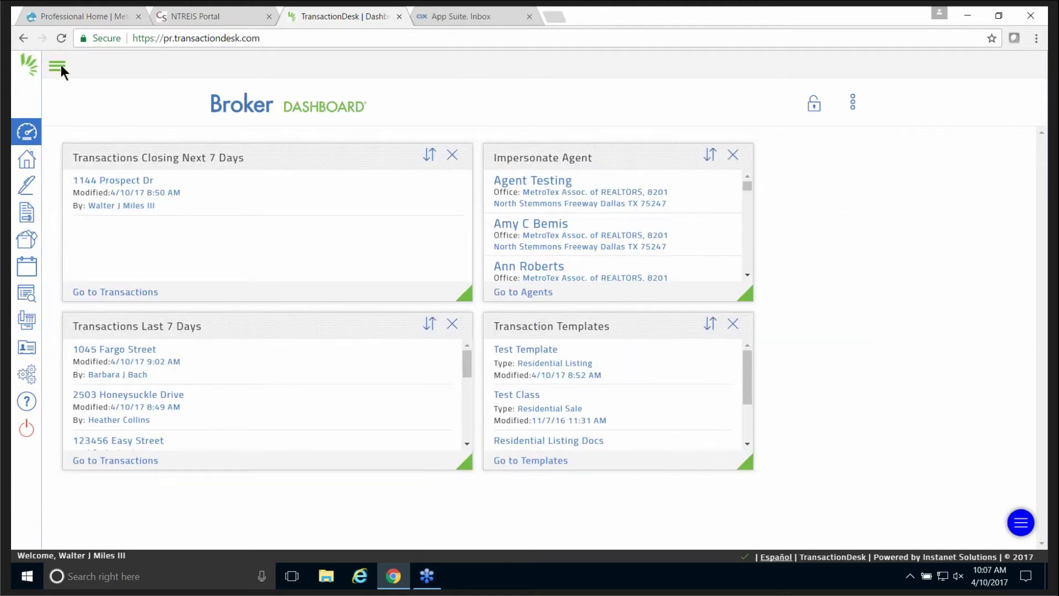
left_click(57, 66)
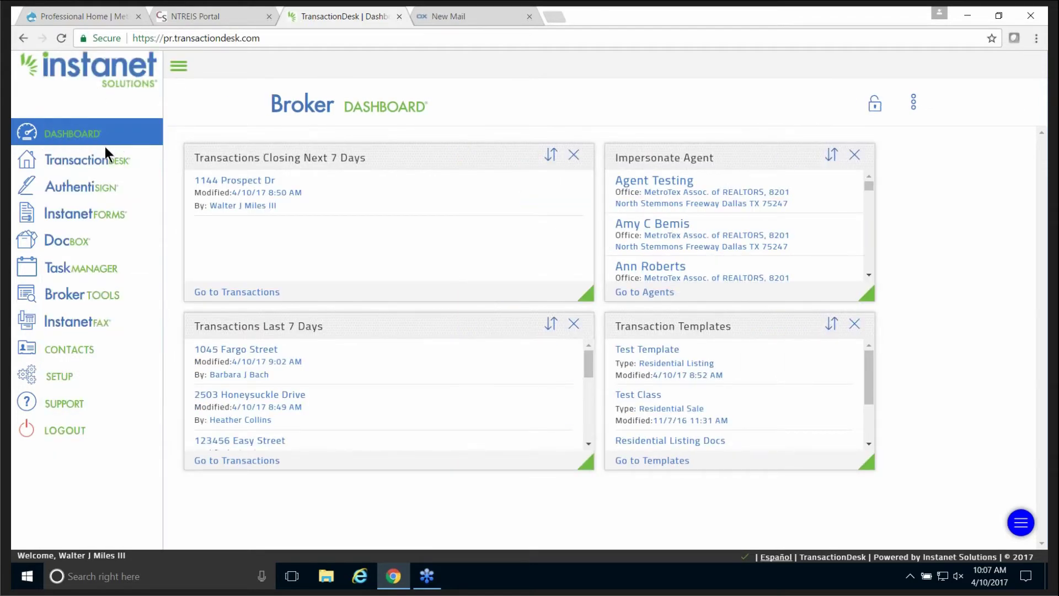
left_click(62, 376)
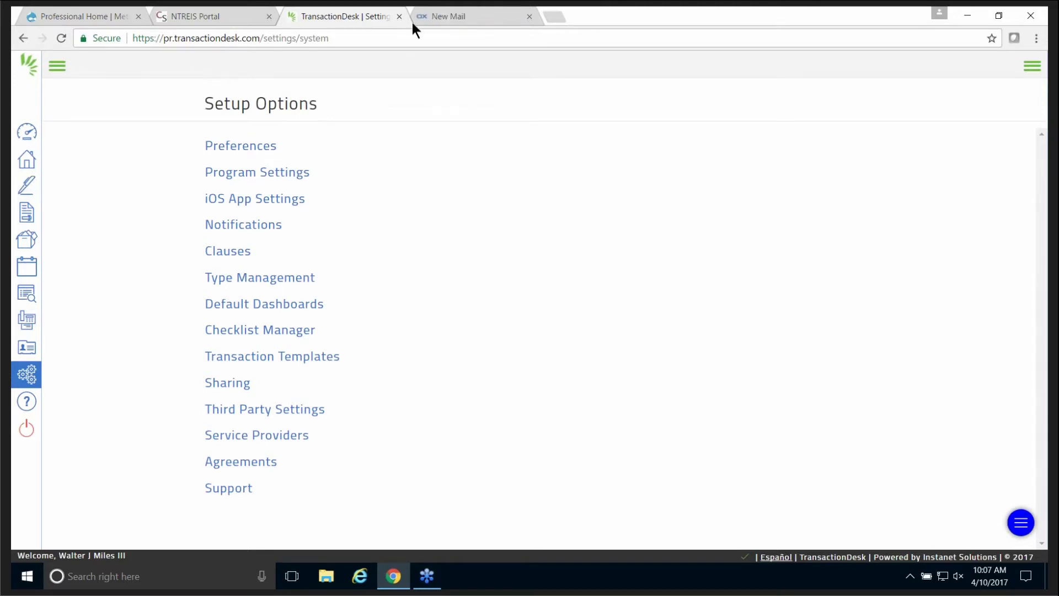
left_click(247, 148)
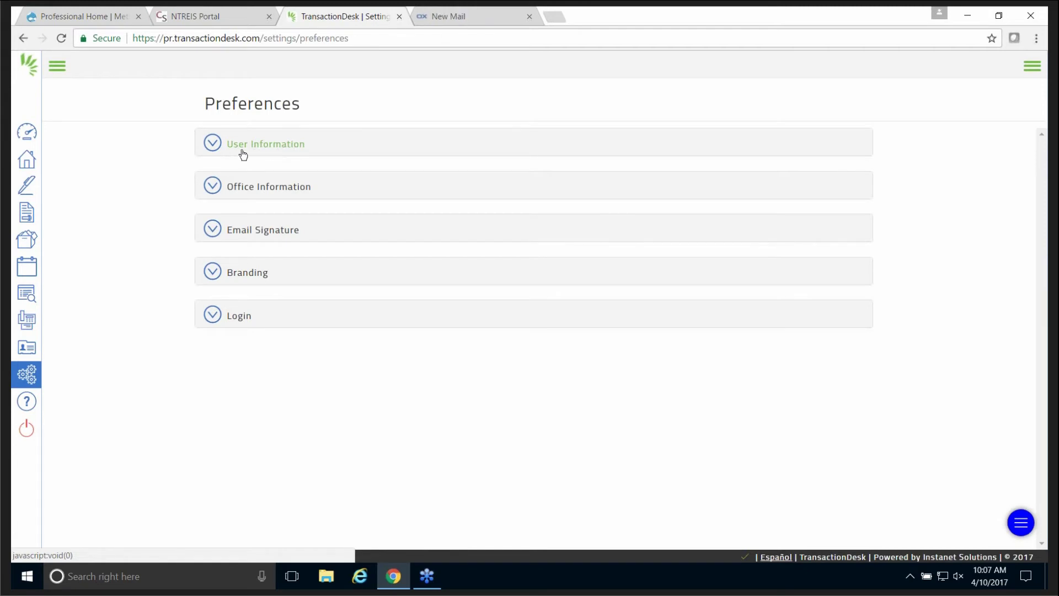
left_click(215, 147)
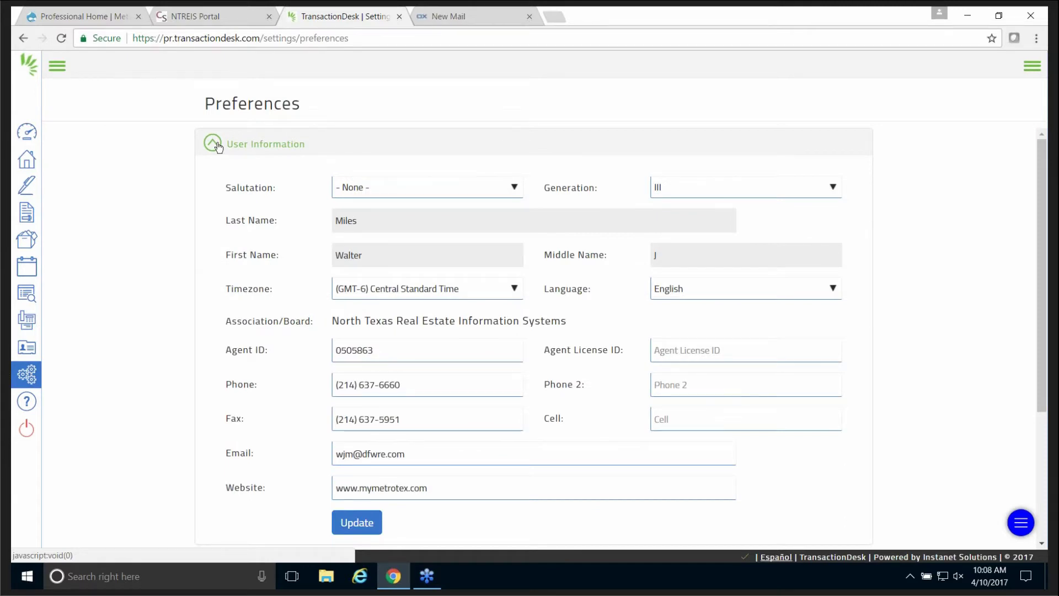
left_click(216, 145)
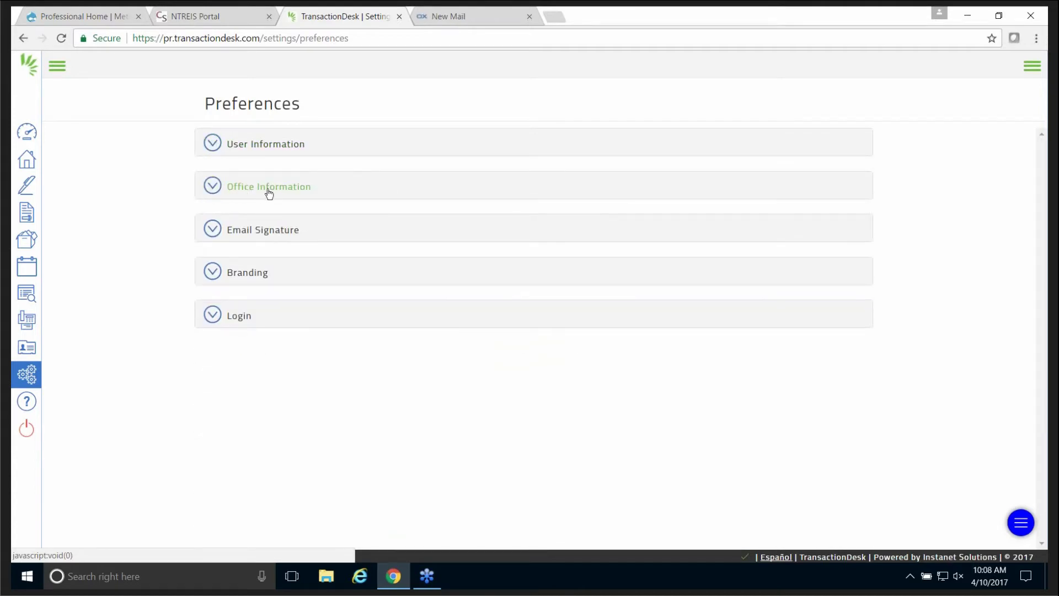
left_click(214, 188)
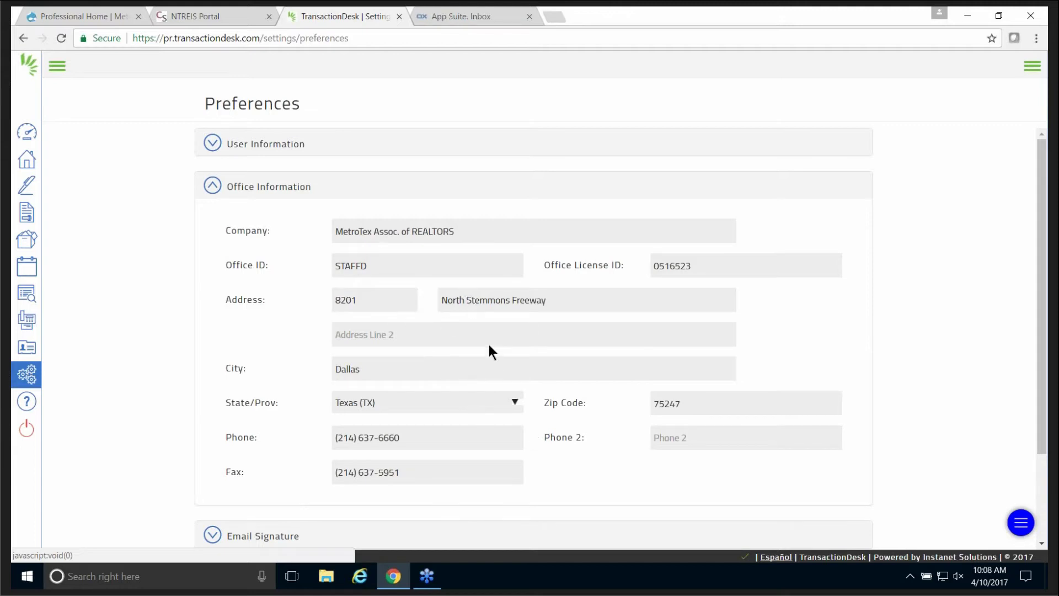
left_click(214, 191)
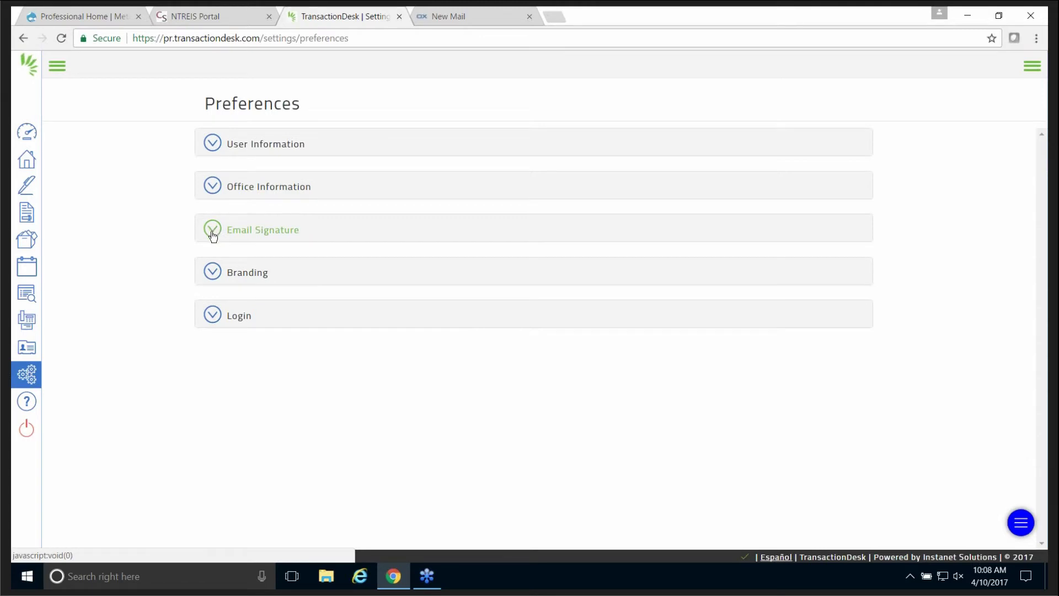
left_click(214, 235)
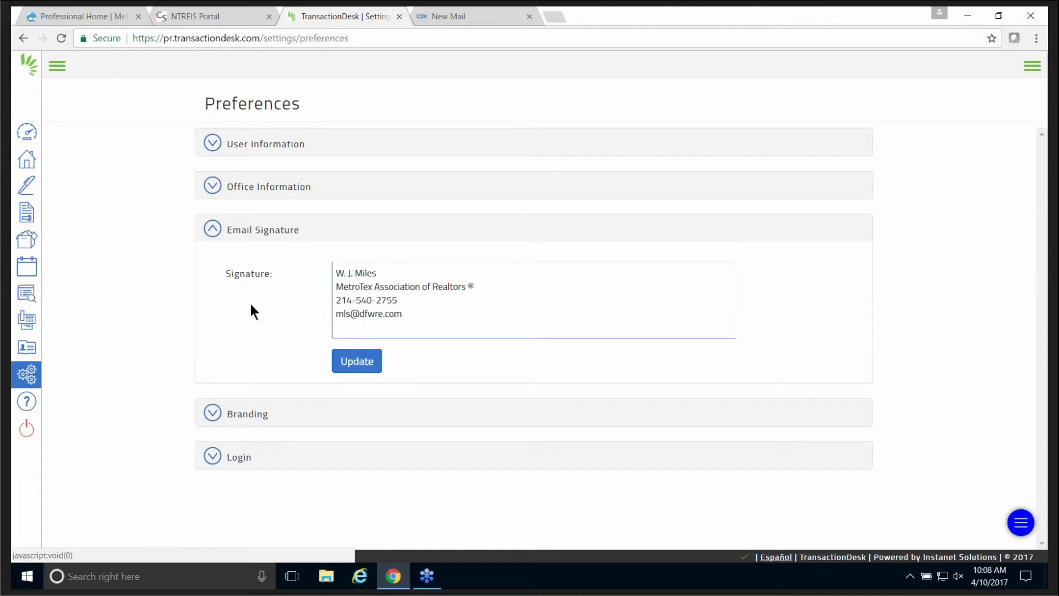
left_click(213, 229)
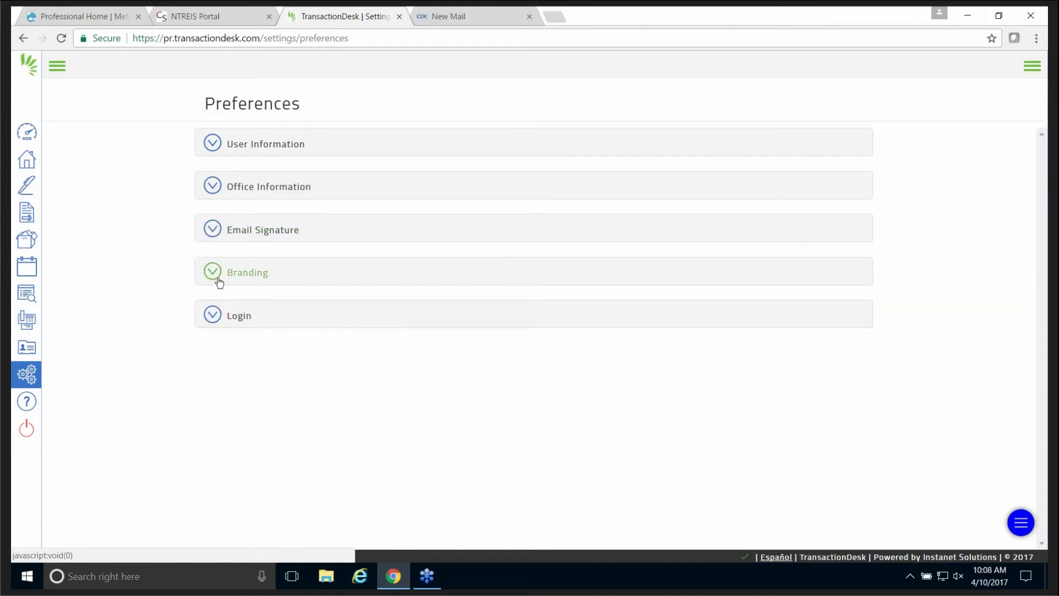
left_click(213, 272)
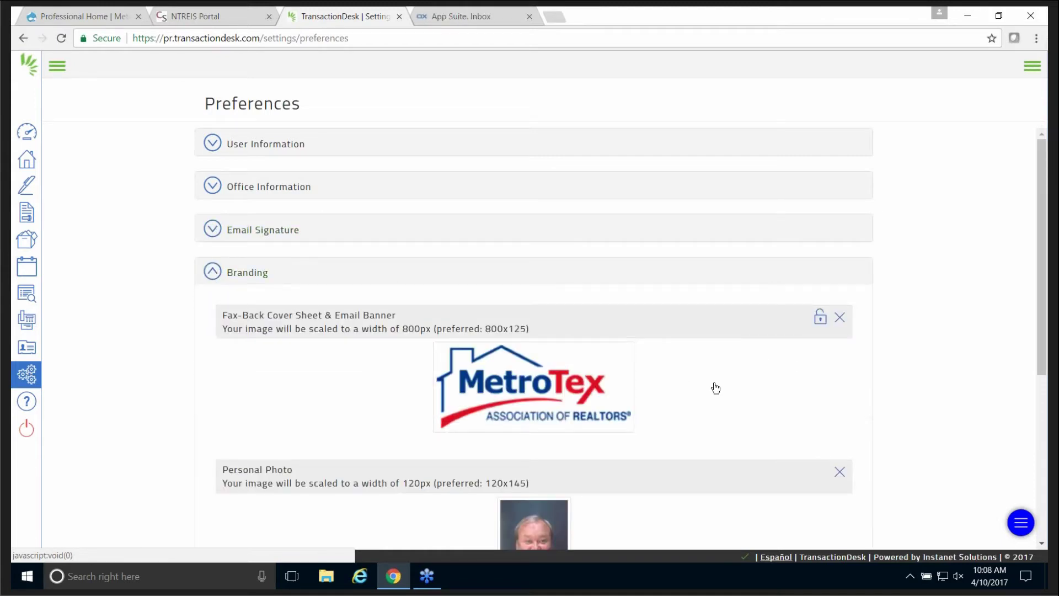
scroll(721, 371, "down", 1)
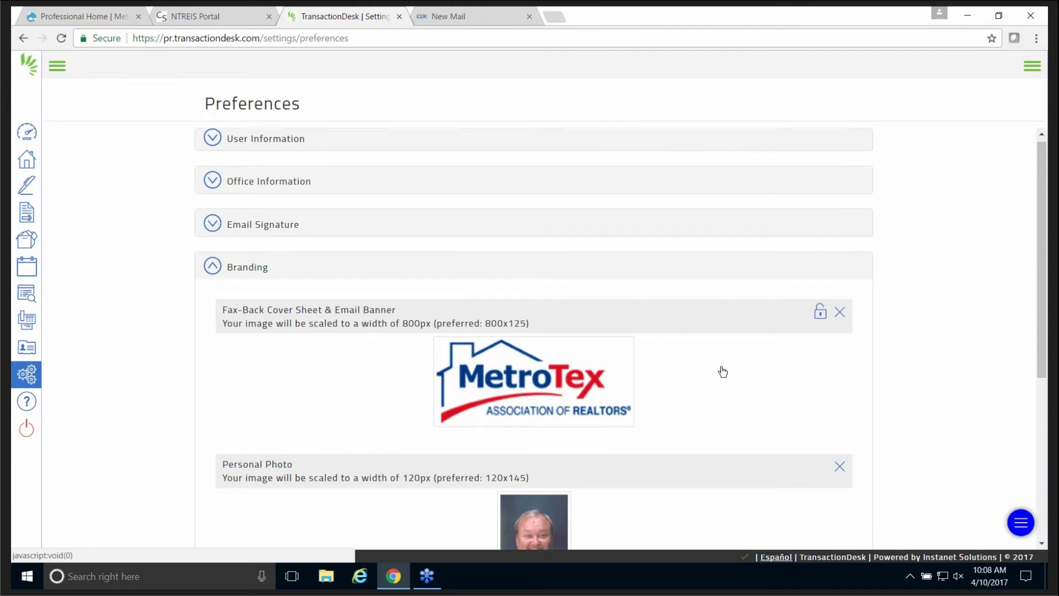
scroll(720, 364, "down", 1)
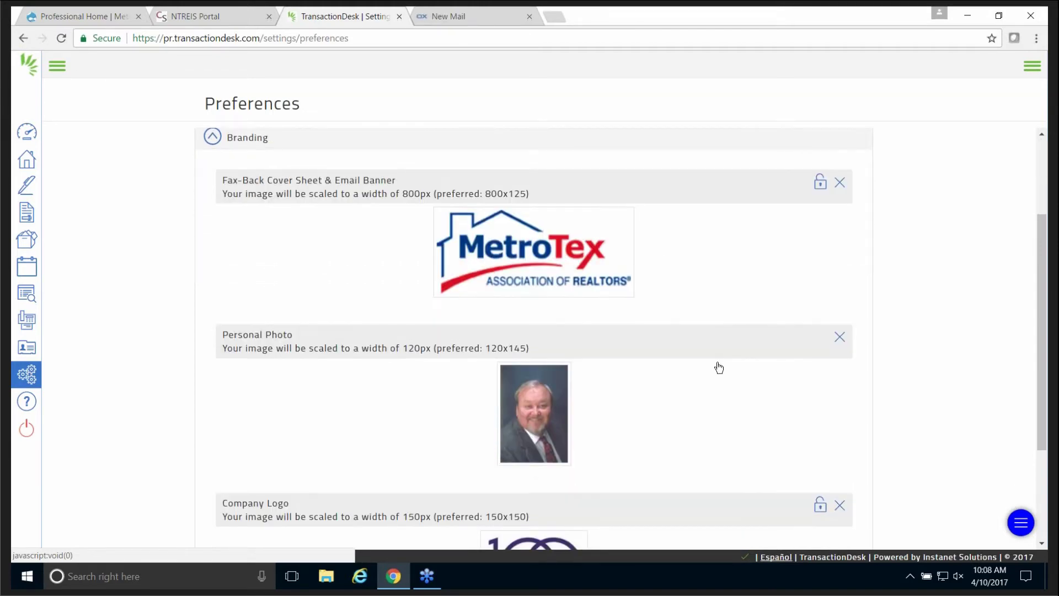
scroll(662, 265, "down", 1)
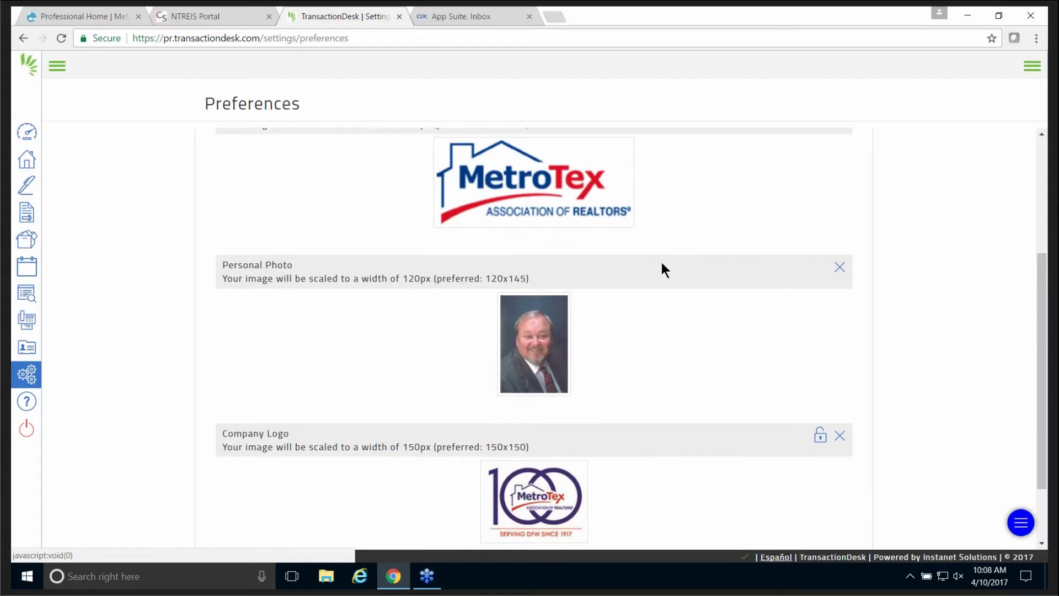
scroll(661, 267, "down", 1)
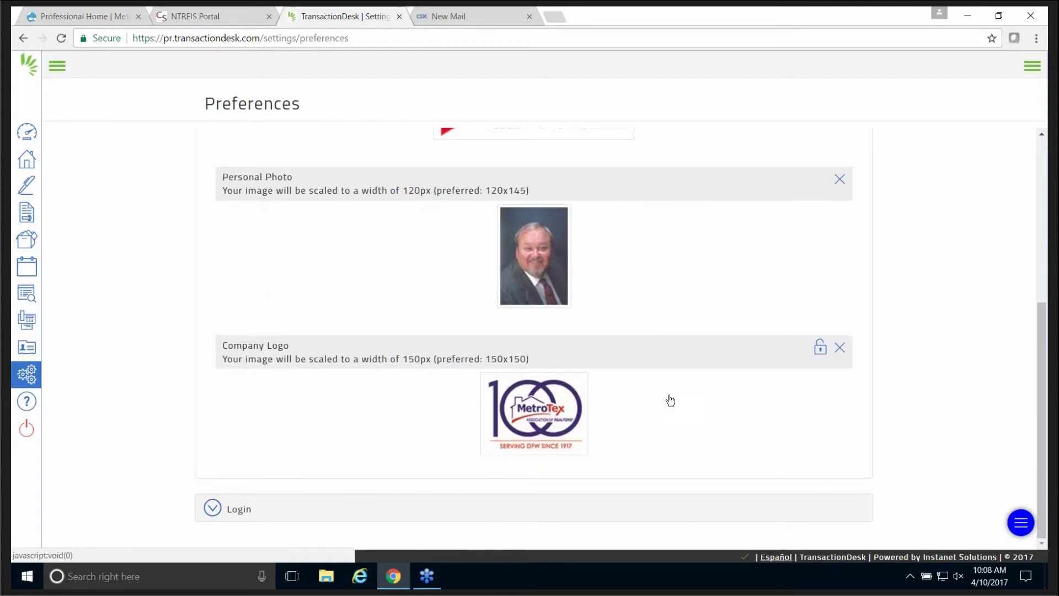
scroll(681, 389, "up", 2)
scroll(679, 384, "up", 2)
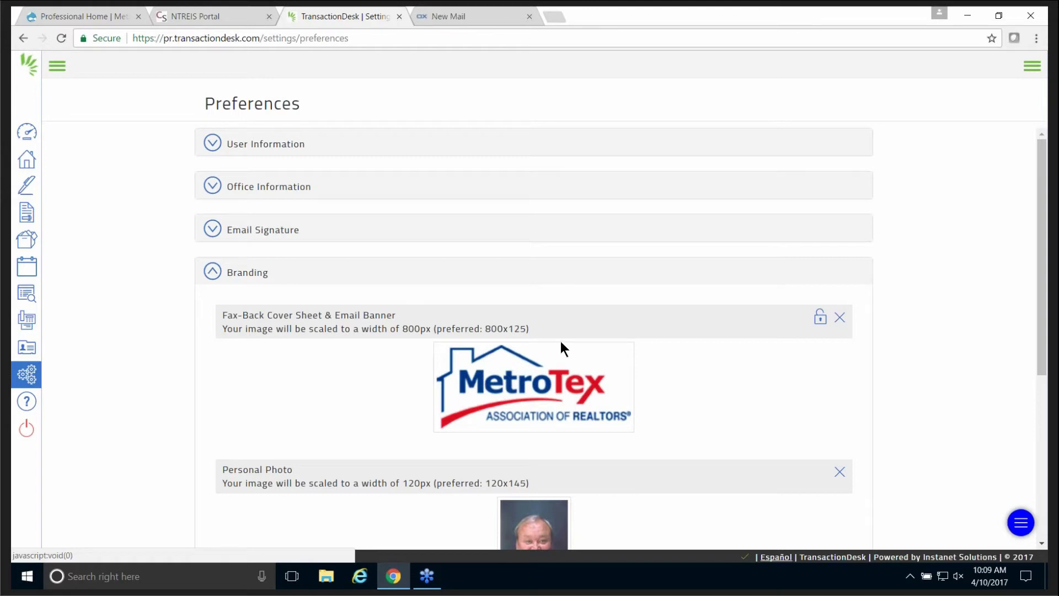
scroll(560, 339, "down", 5)
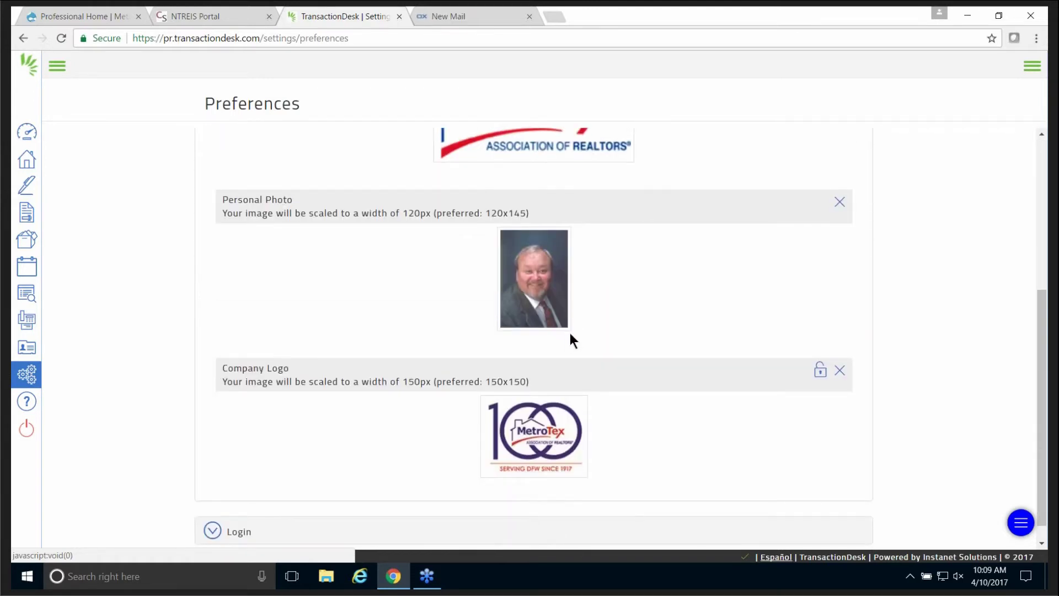
scroll(571, 333, "up", 5)
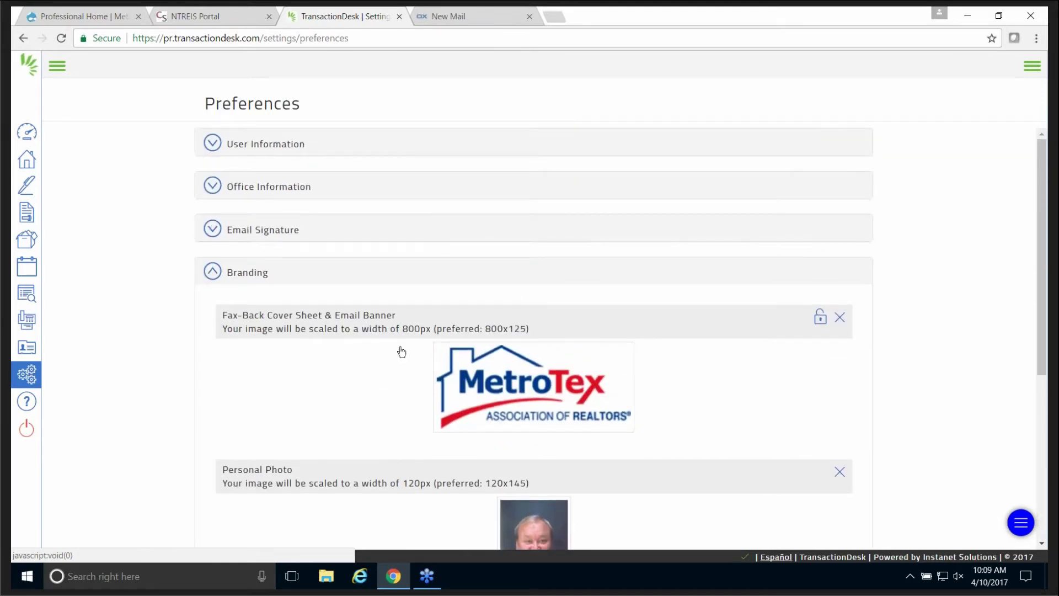
left_click(209, 276)
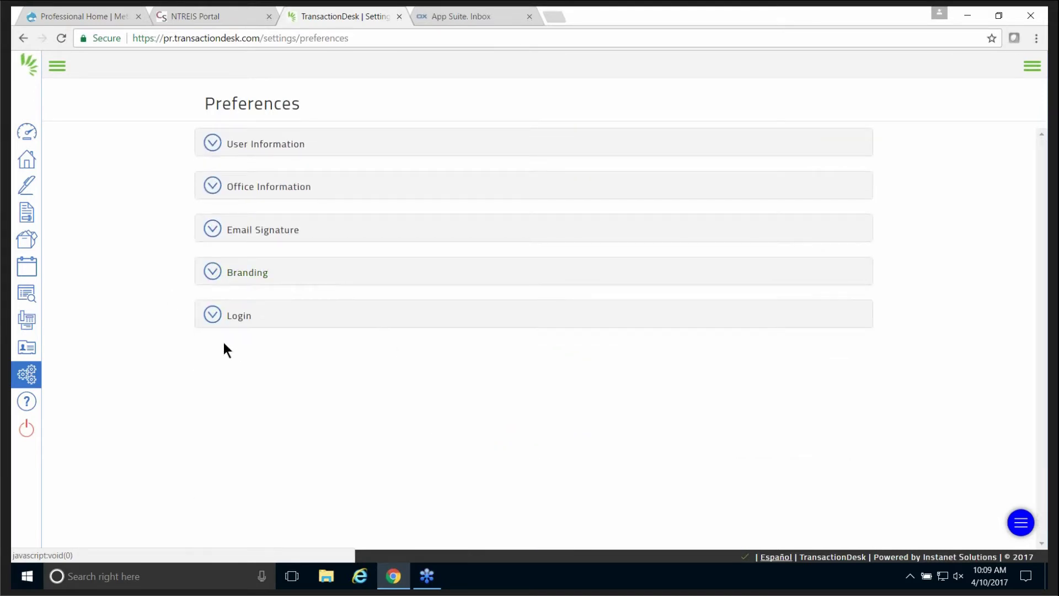
Expand and collapse the Login password options, then go back to Setup Options unchanged.
left_click(213, 317)
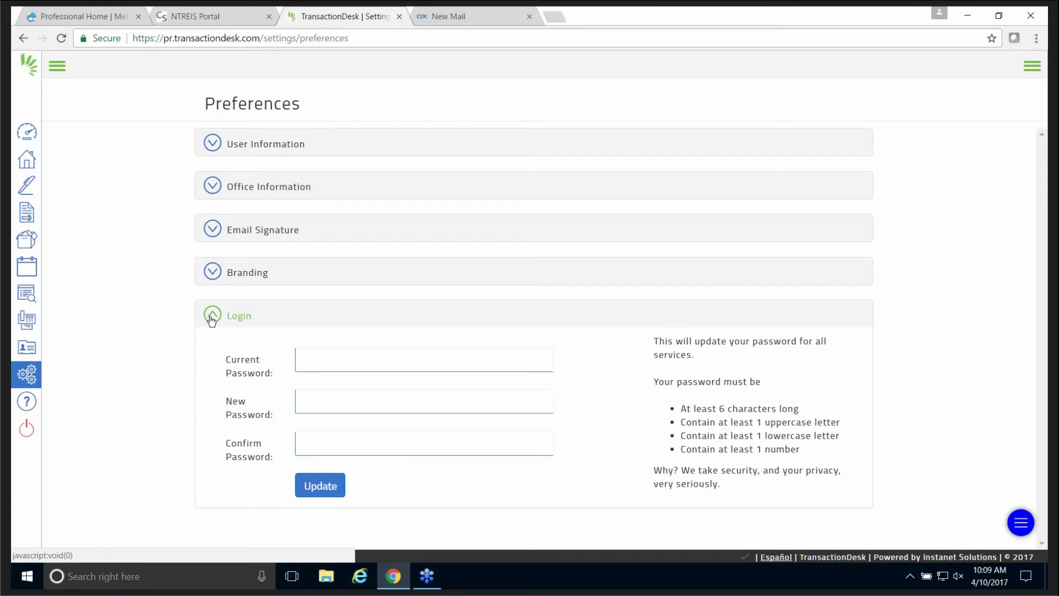
left_click(211, 318)
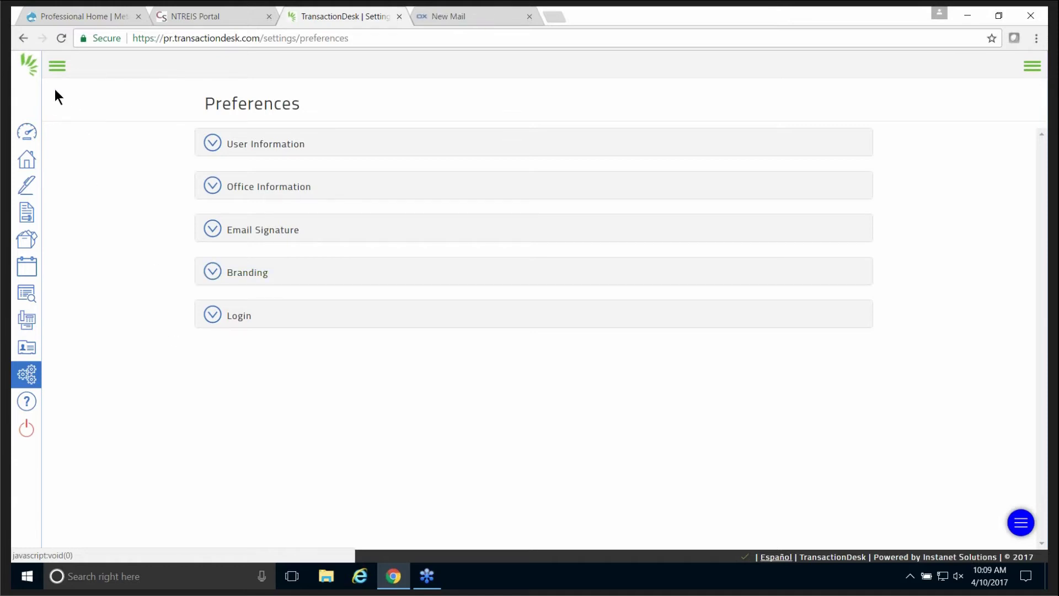
left_click(23, 38)
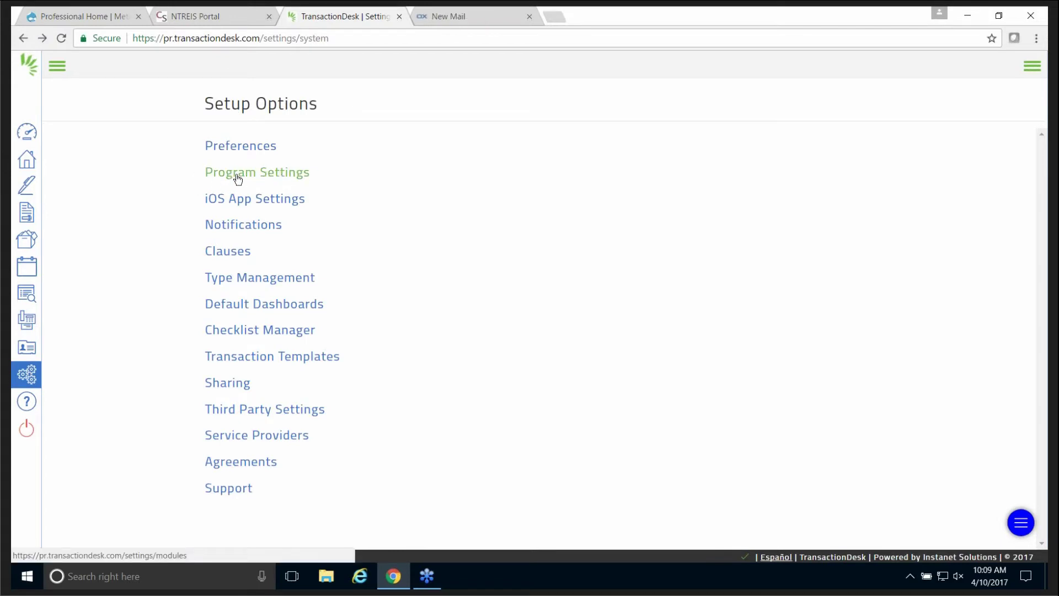
Update Transaction Settings keeping Default View 'All' and Create Cover Sheet enabled.
left_click(300, 178)
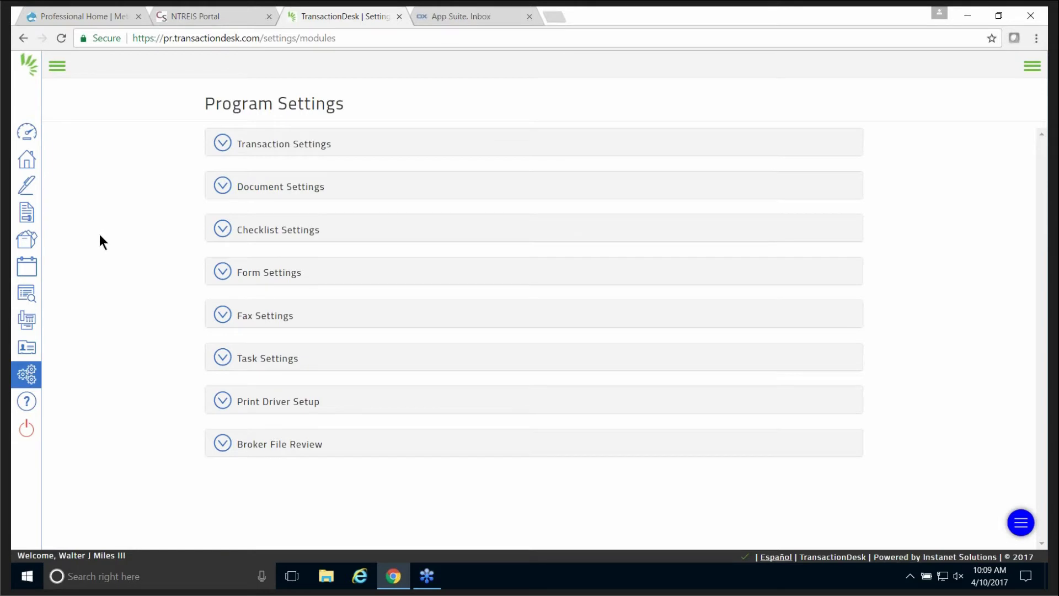
left_click(223, 145)
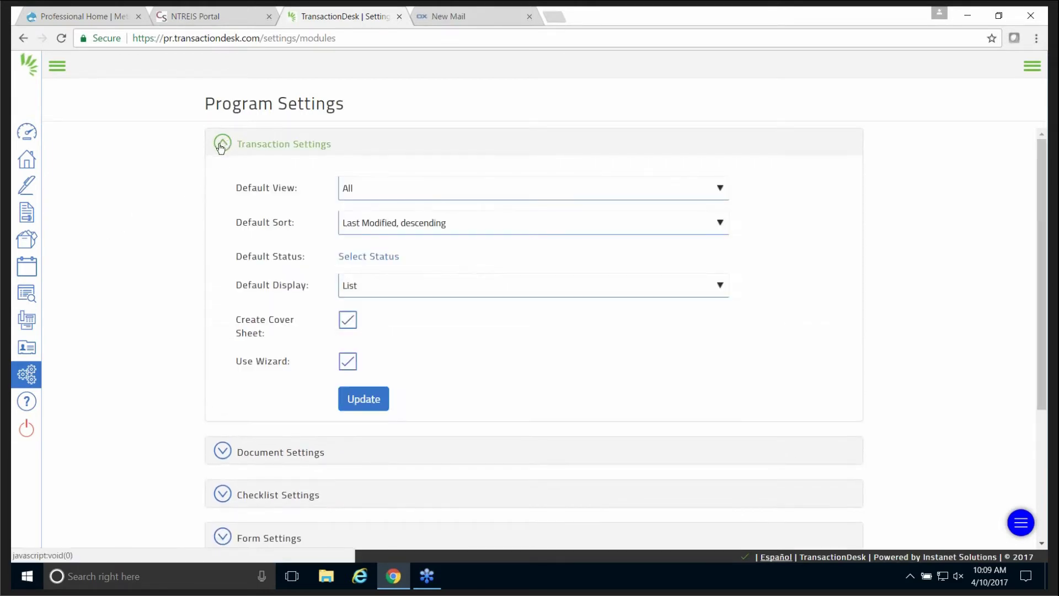
left_click(602, 192)
left_click(604, 190)
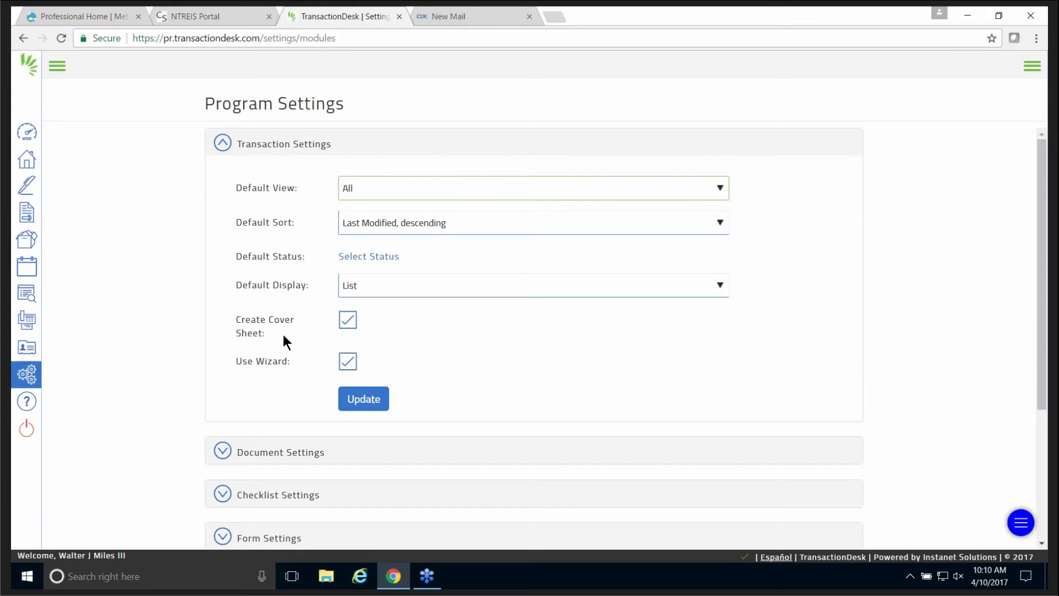
left_click(349, 320)
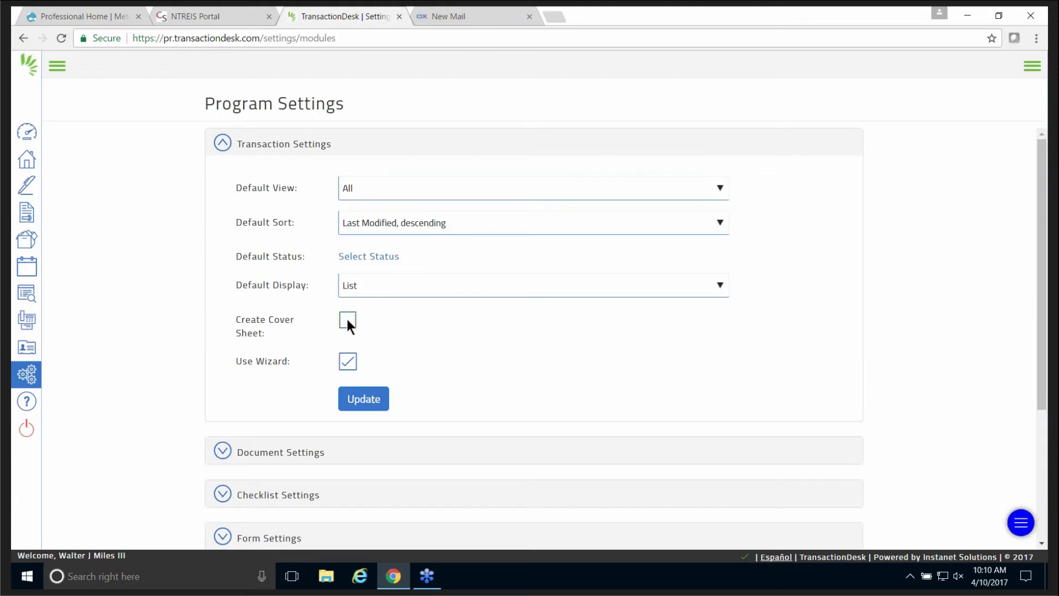
left_click(346, 320)
left_click(359, 401)
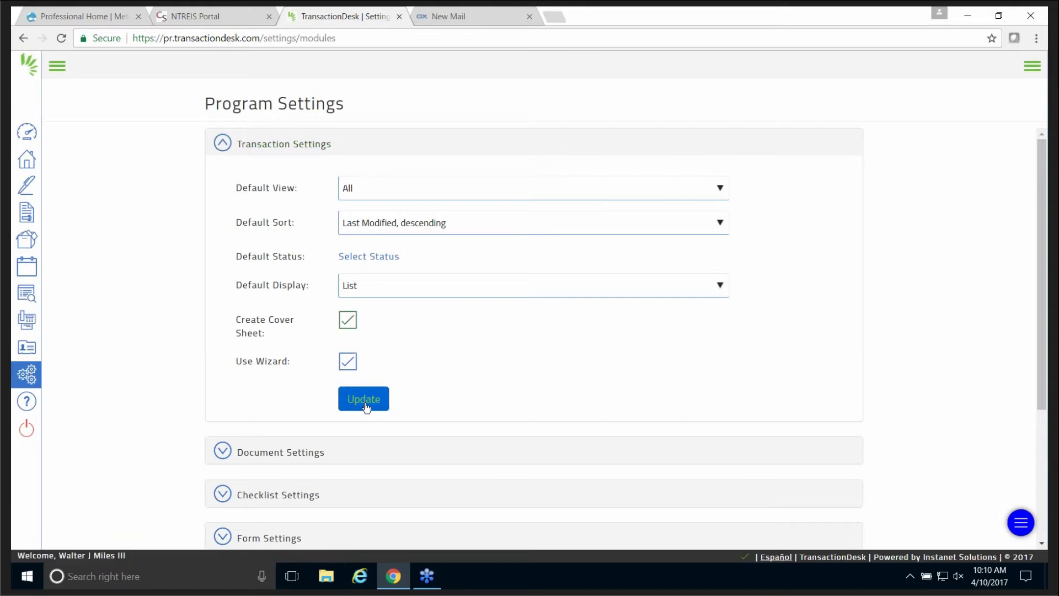
left_click(223, 144)
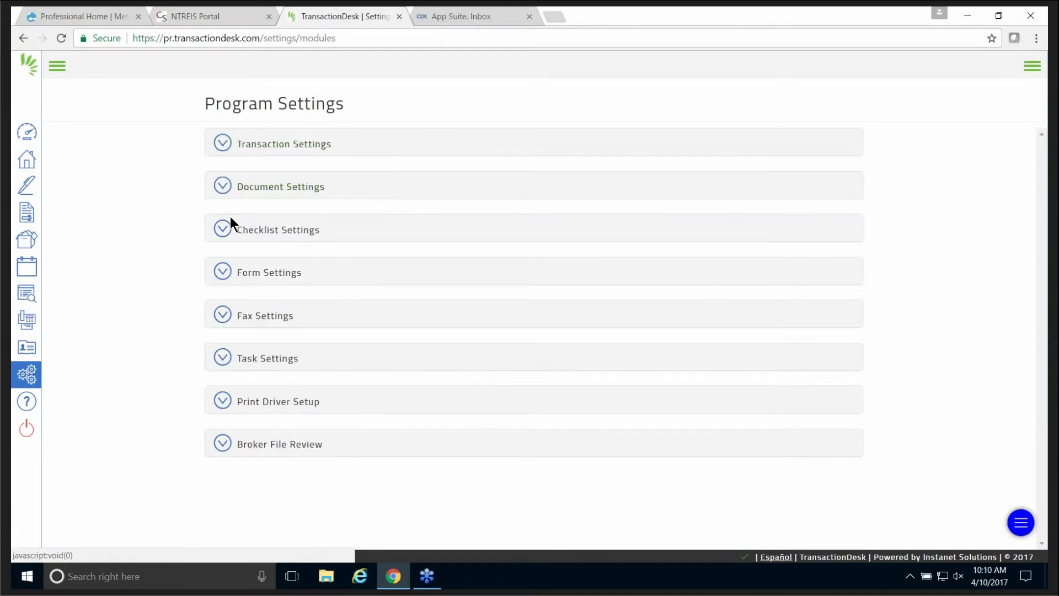
Leave Document Settings default view at Sort (default), then open and collapse Checklist Settings.
left_click(223, 185)
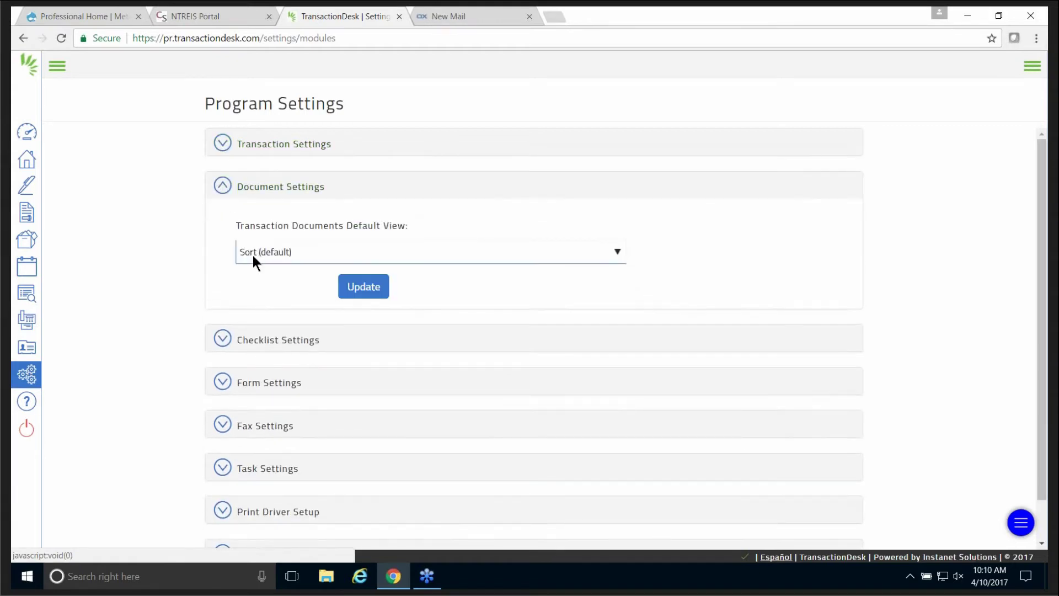
left_click(374, 252)
left_click(373, 254)
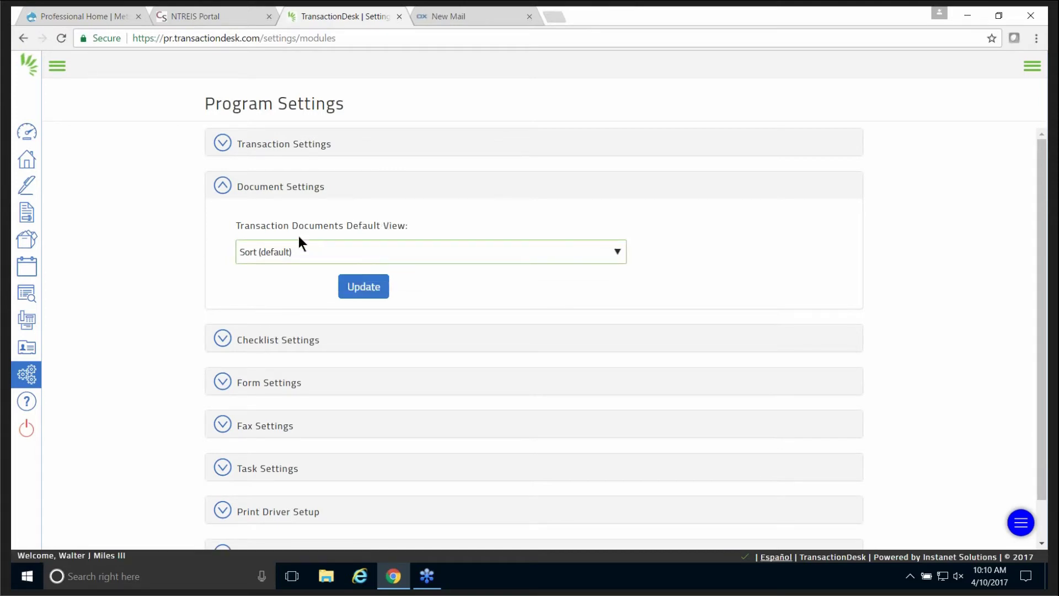
left_click(224, 187)
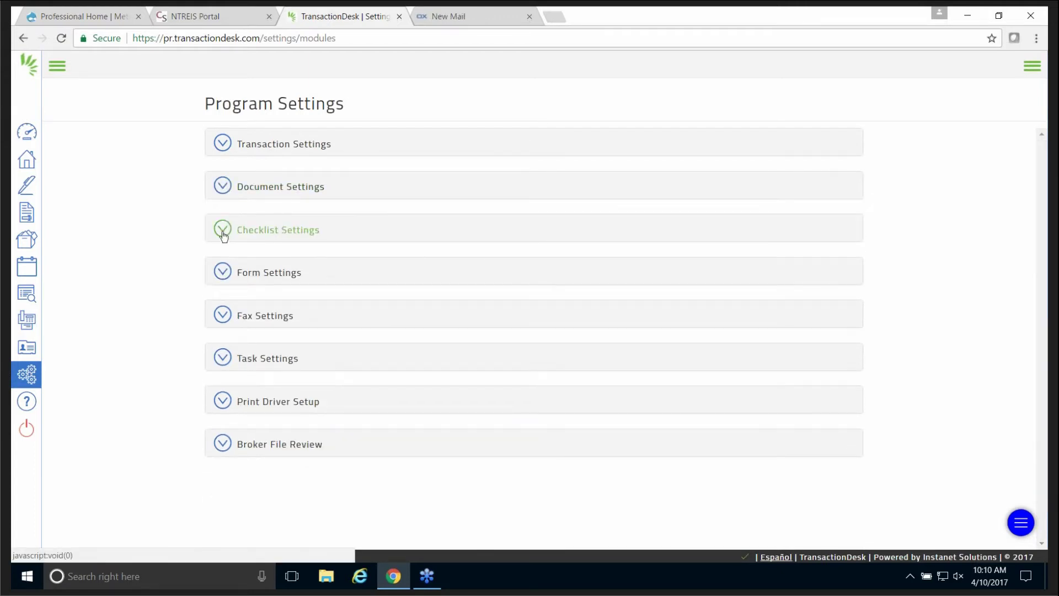
left_click(223, 230)
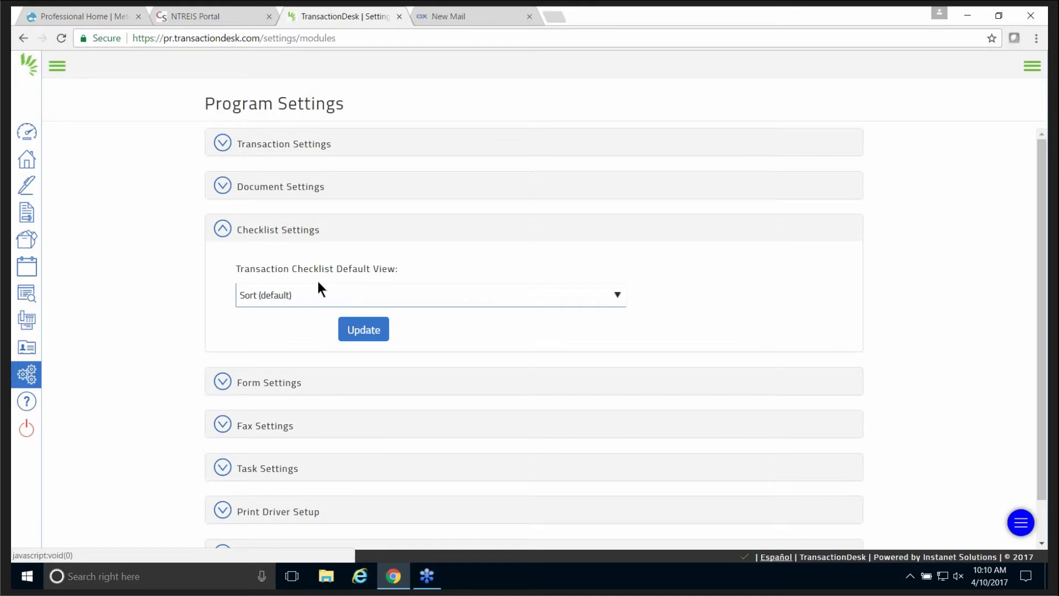
left_click(225, 232)
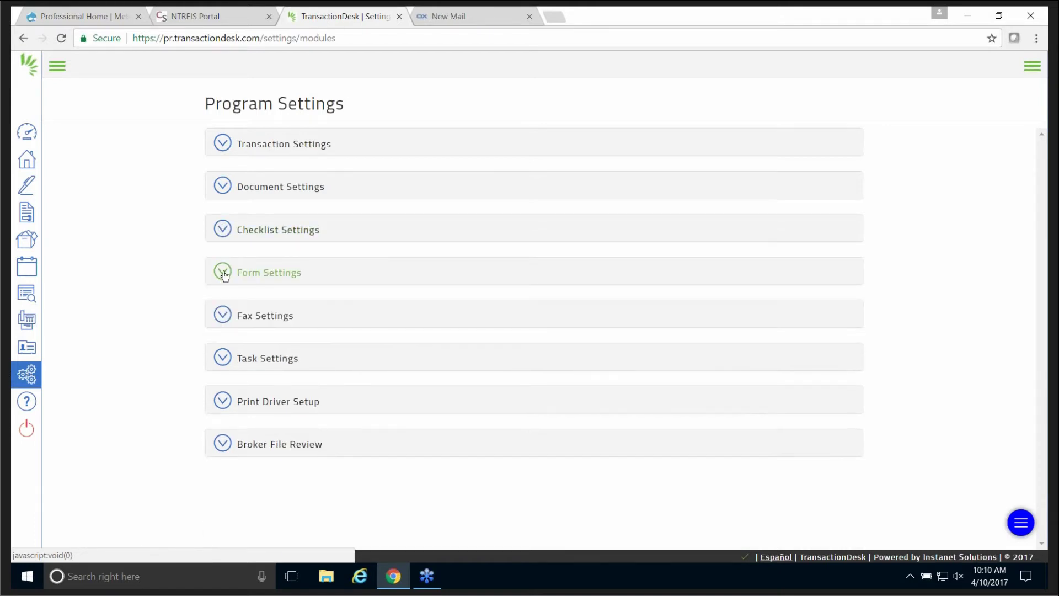
left_click(225, 274)
scroll(602, 415, "down", 1)
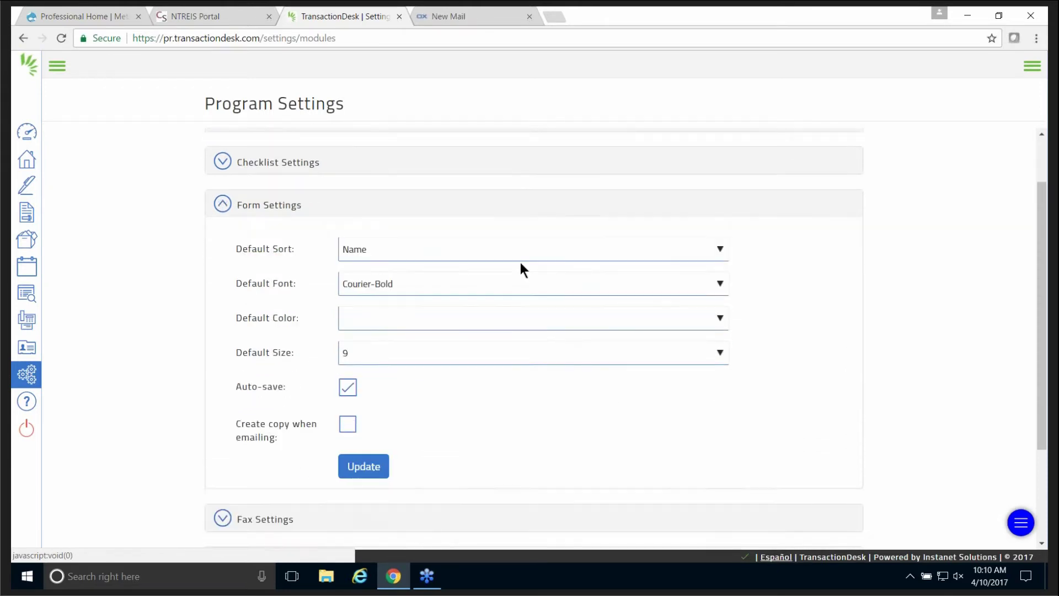
left_click(528, 245)
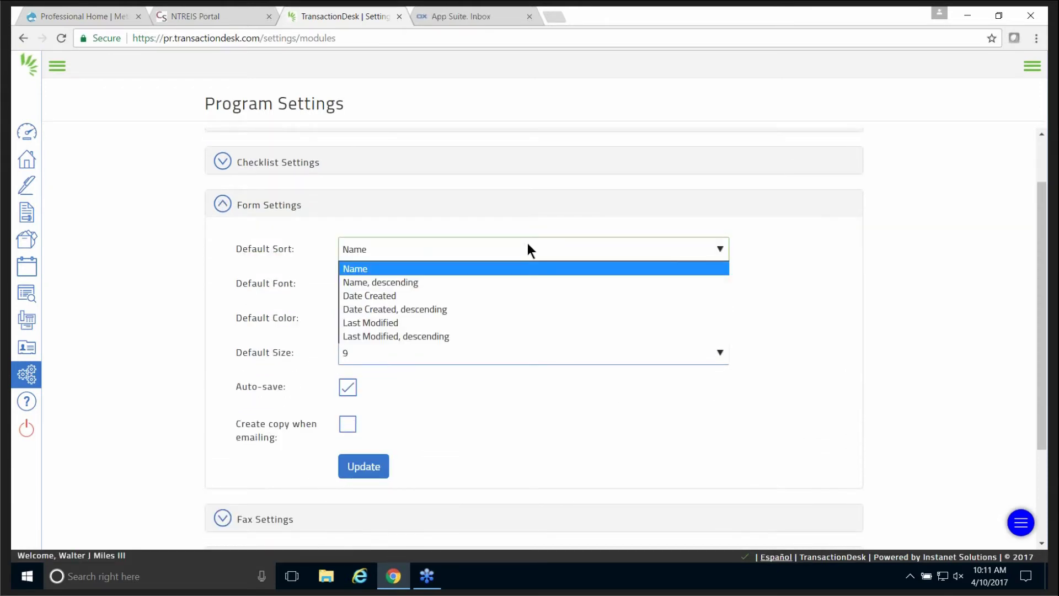
left_click(527, 249)
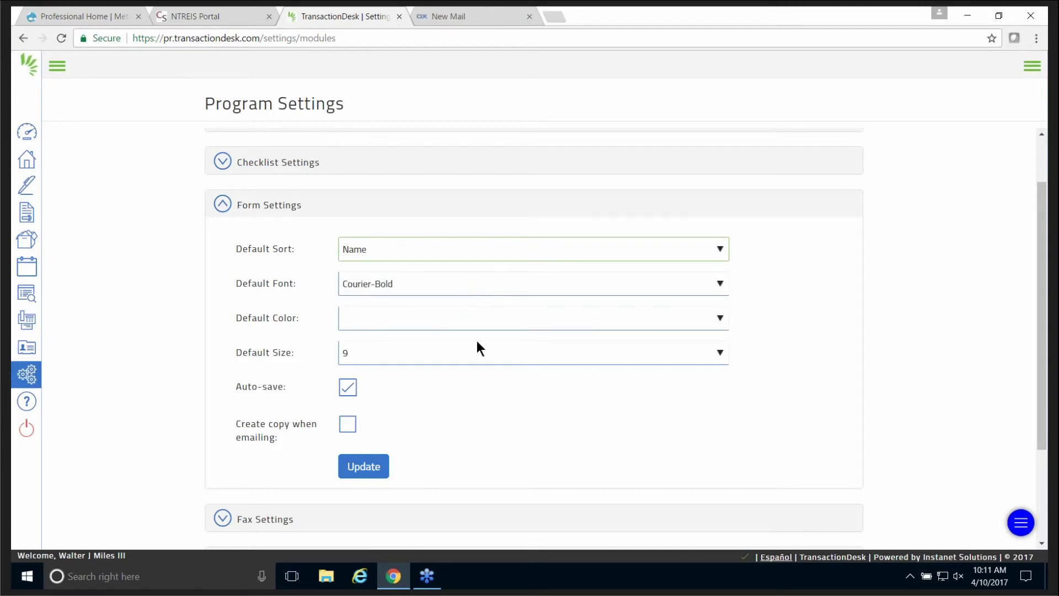
left_click(224, 204)
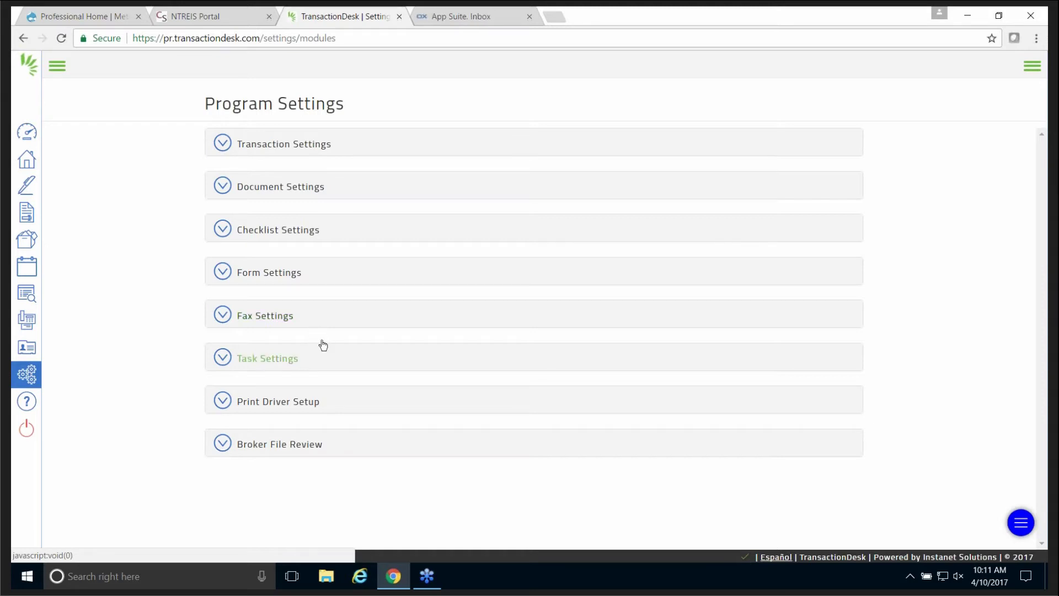
left_click(226, 360)
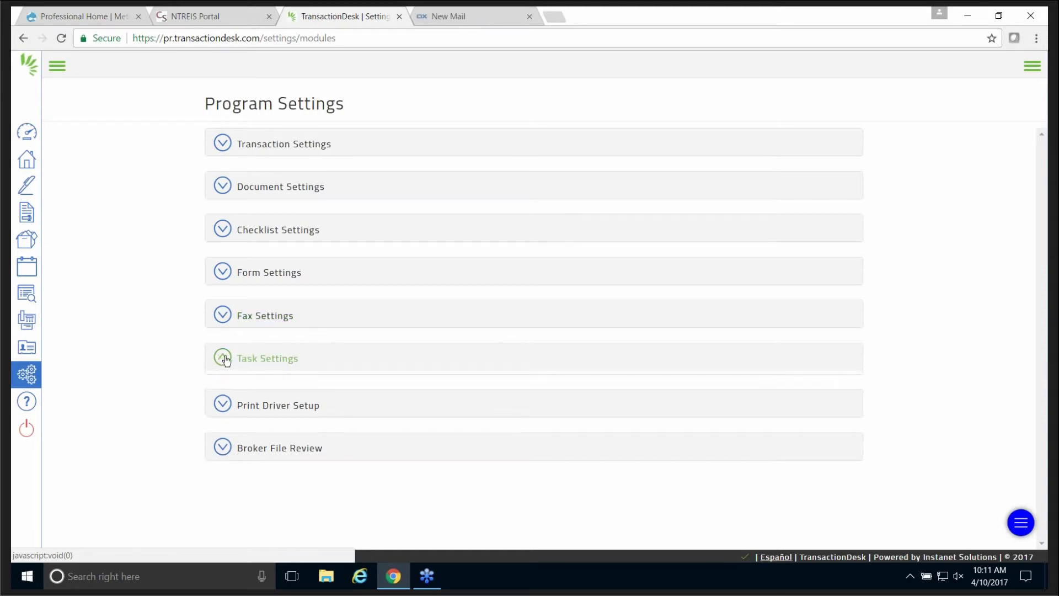
scroll(190, 383, "down", 2)
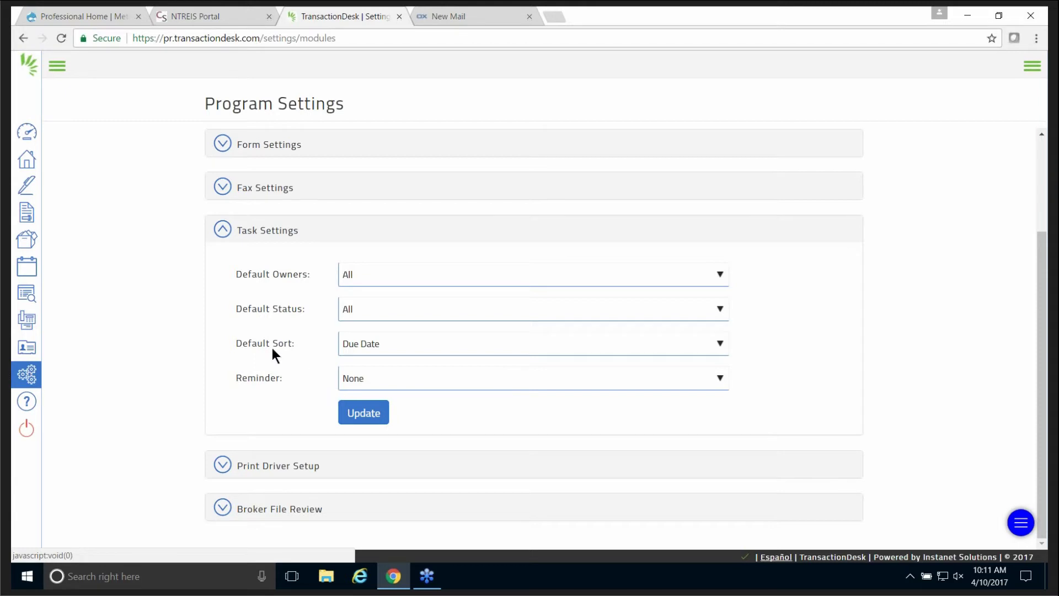
left_click(223, 231)
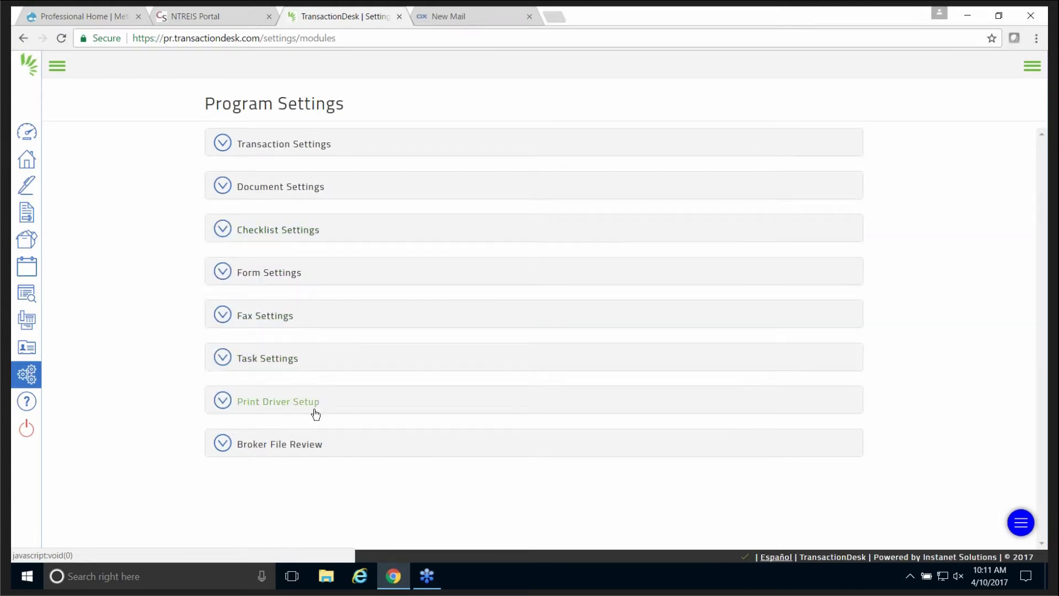
left_click(223, 446)
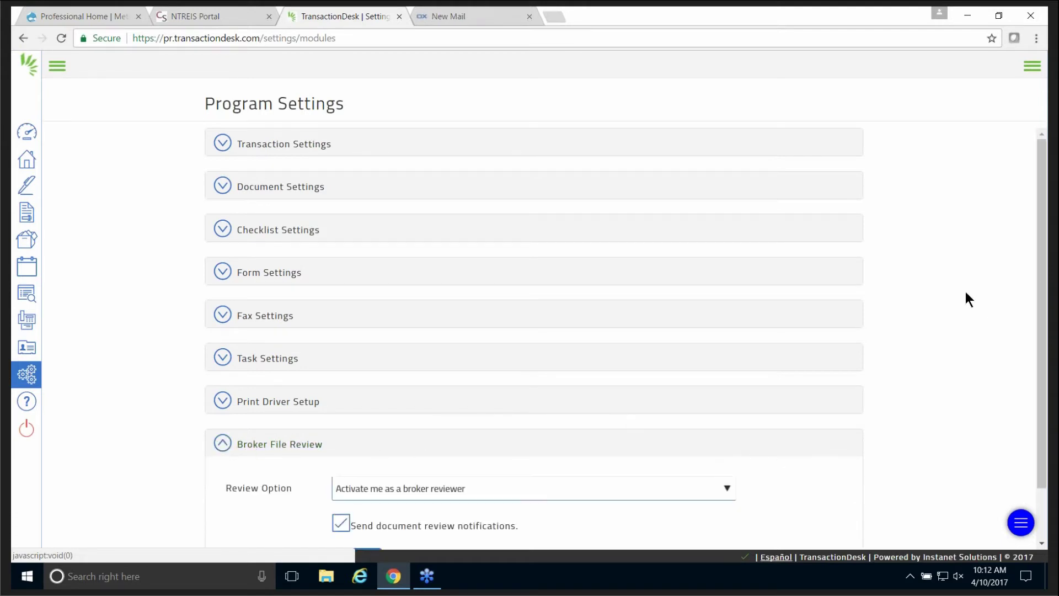
scroll(960, 309, "down", 1)
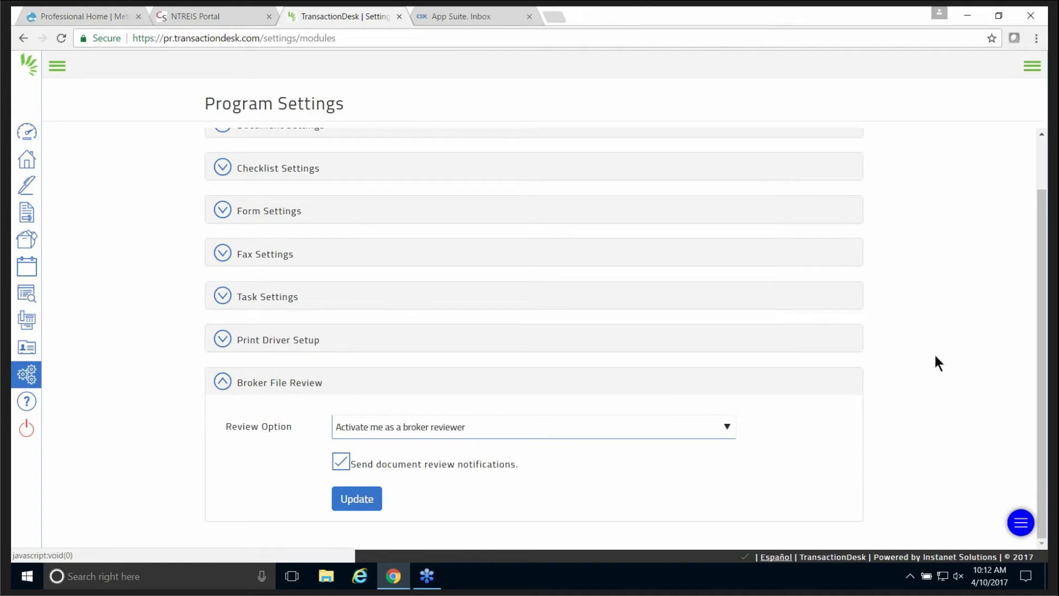
left_click(726, 428)
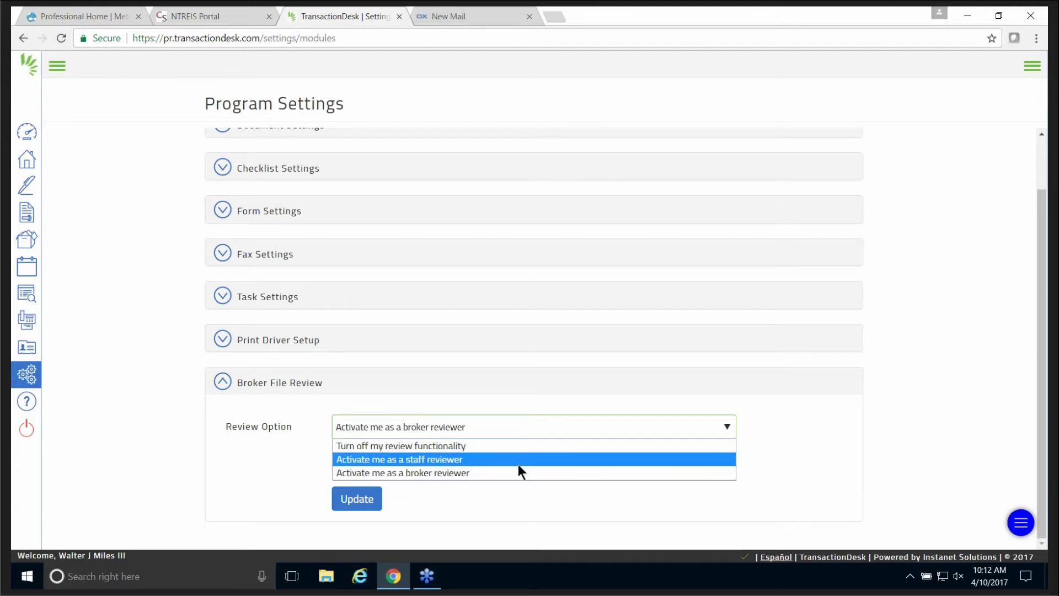
left_click(512, 425)
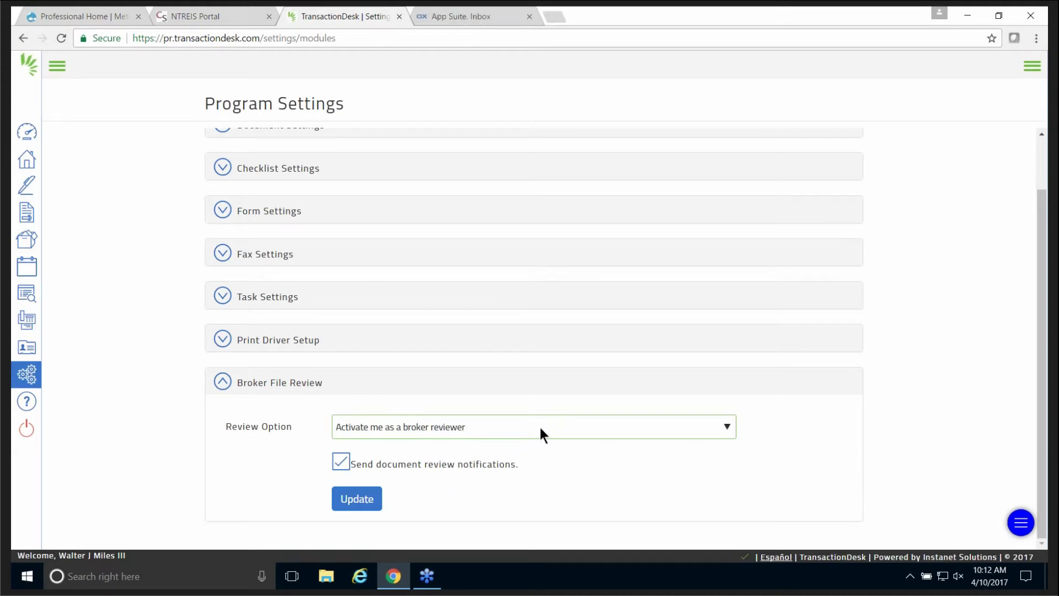
left_click(607, 427)
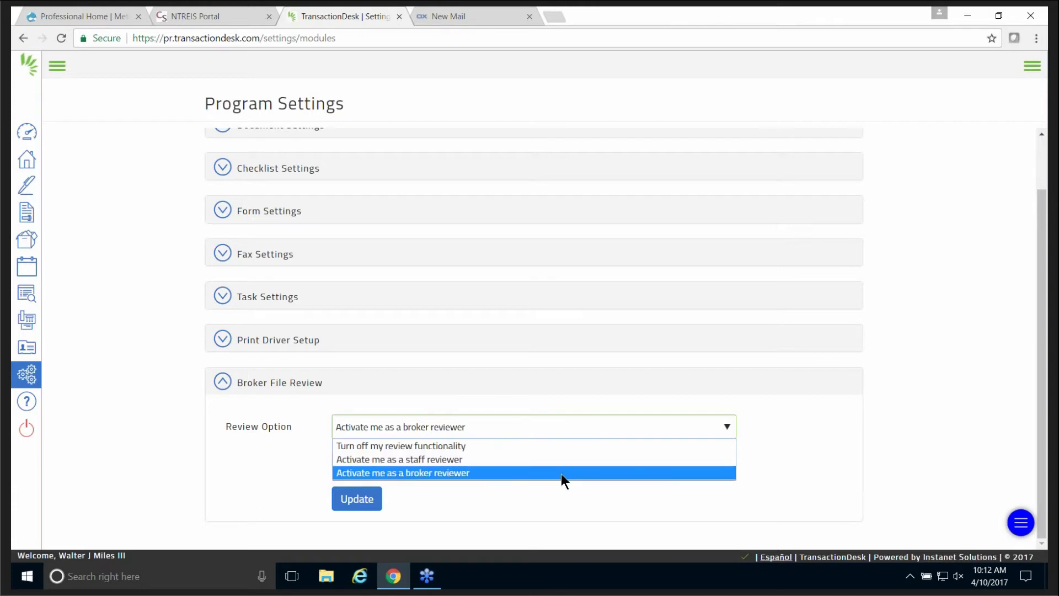
left_click(568, 505)
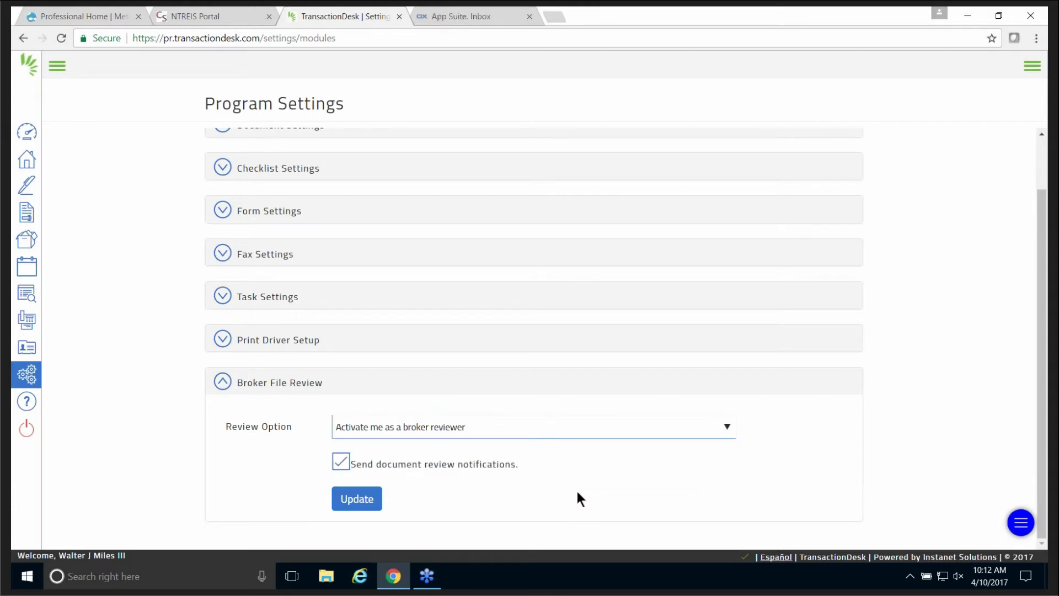
left_click(213, 388)
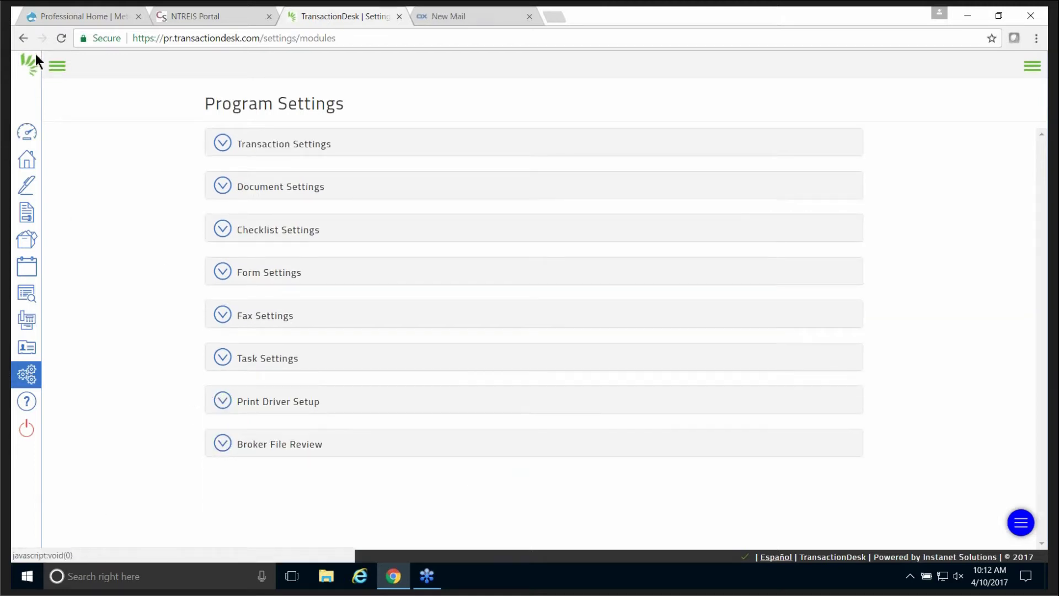
left_click(22, 38)
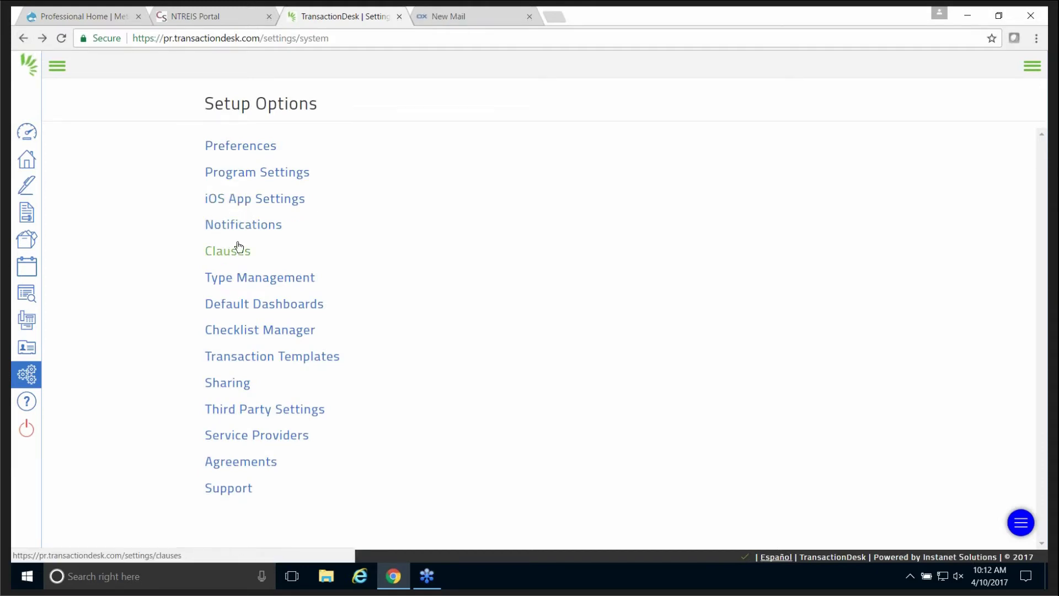
Open the Notifications settings page from the Setup Options list.
left_click(250, 224)
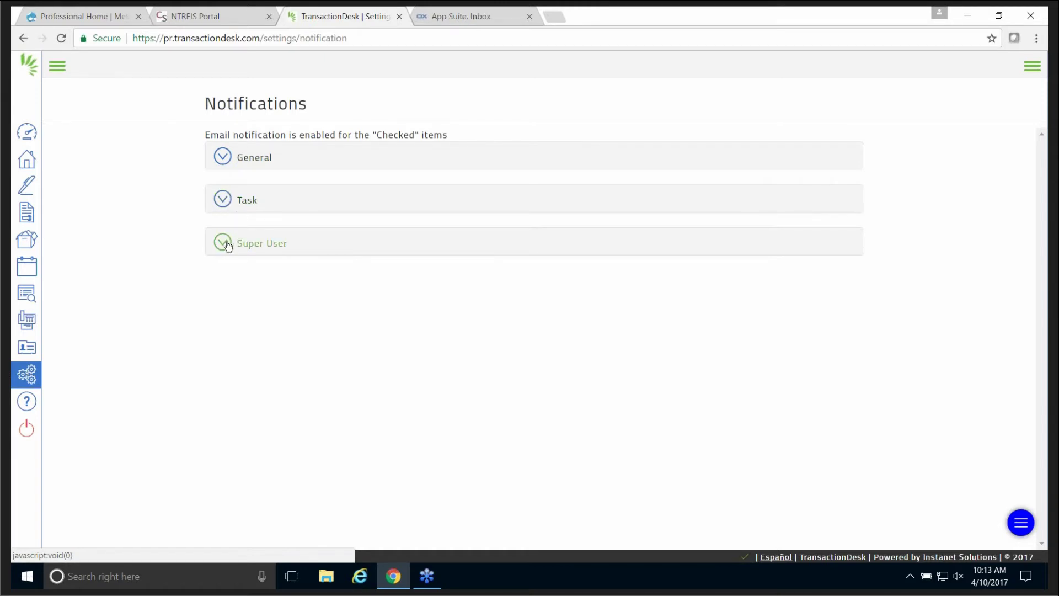
left_click(222, 158)
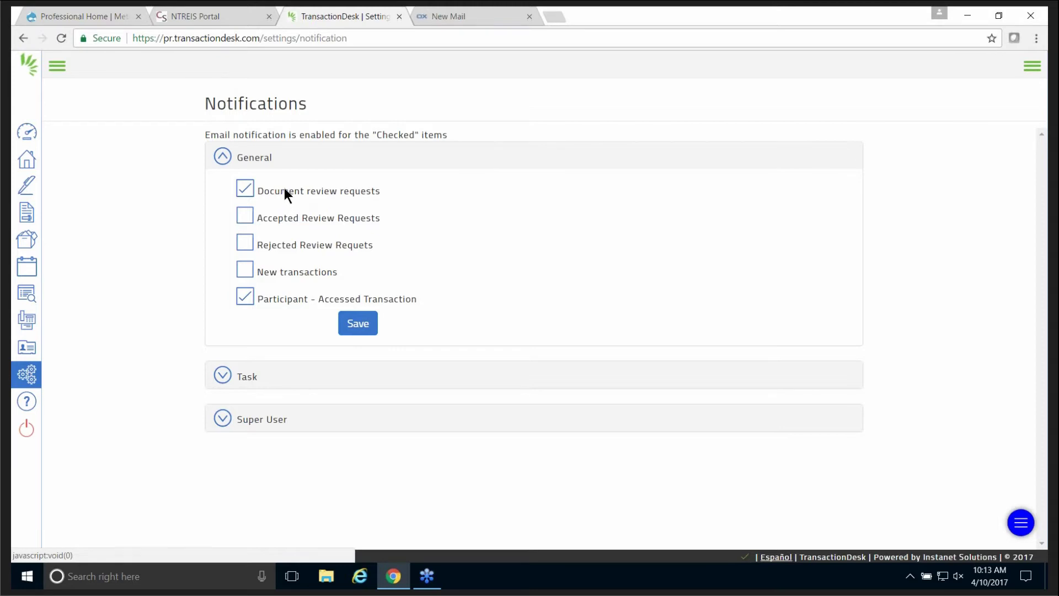
left_click(249, 188)
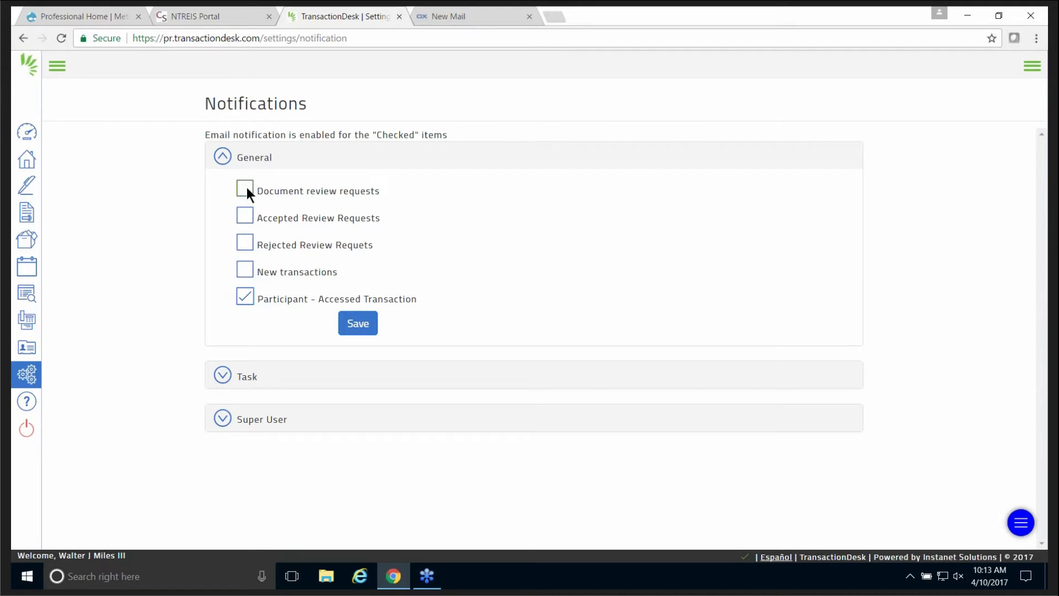
left_click(247, 187)
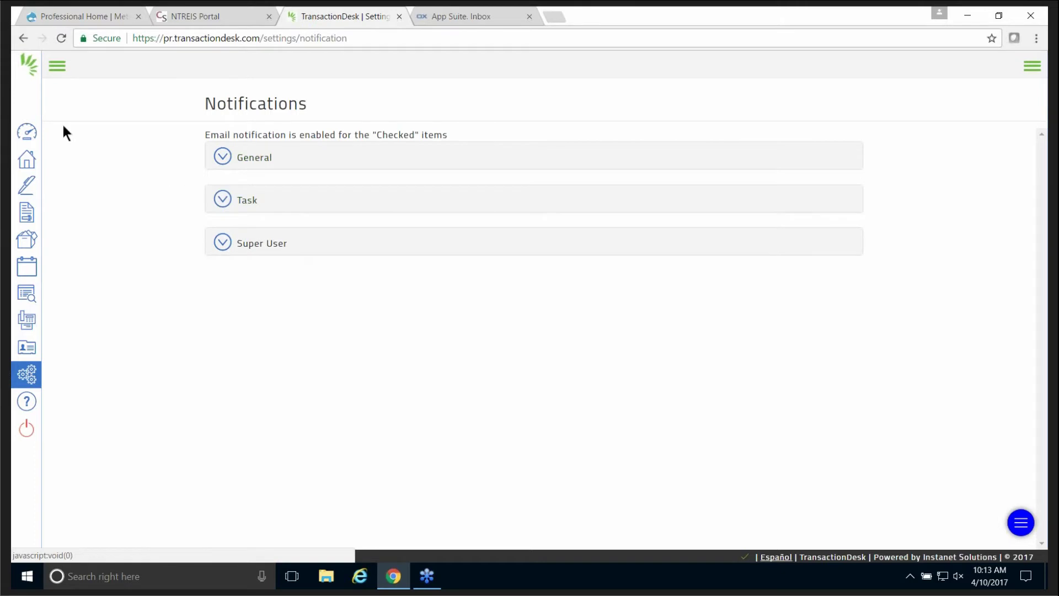
Browse the Office Clauses folder on the Clauses page, then return to Setup Options.
left_click(22, 38)
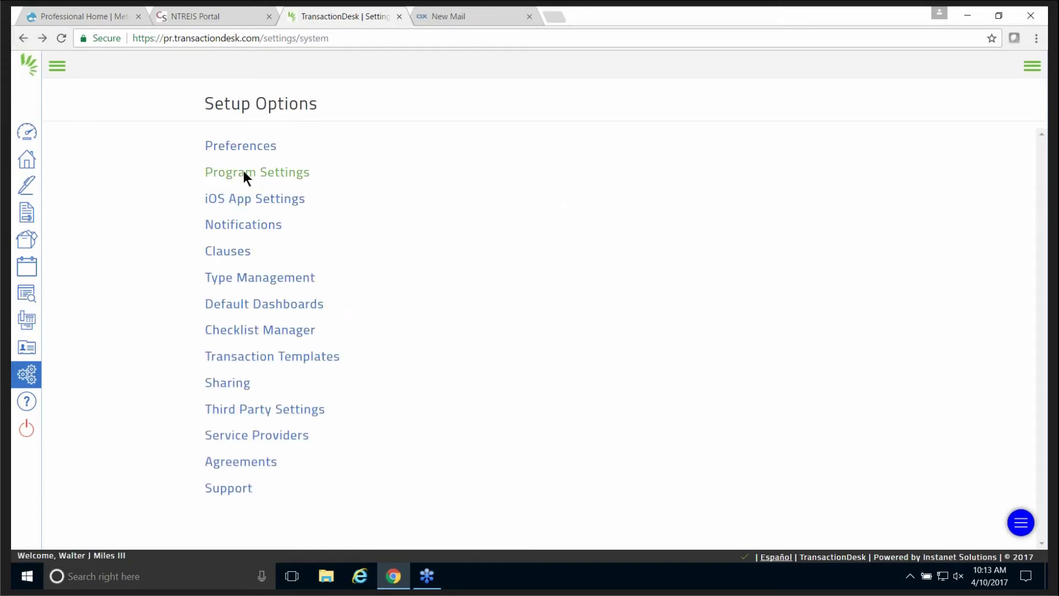
left_click(227, 255)
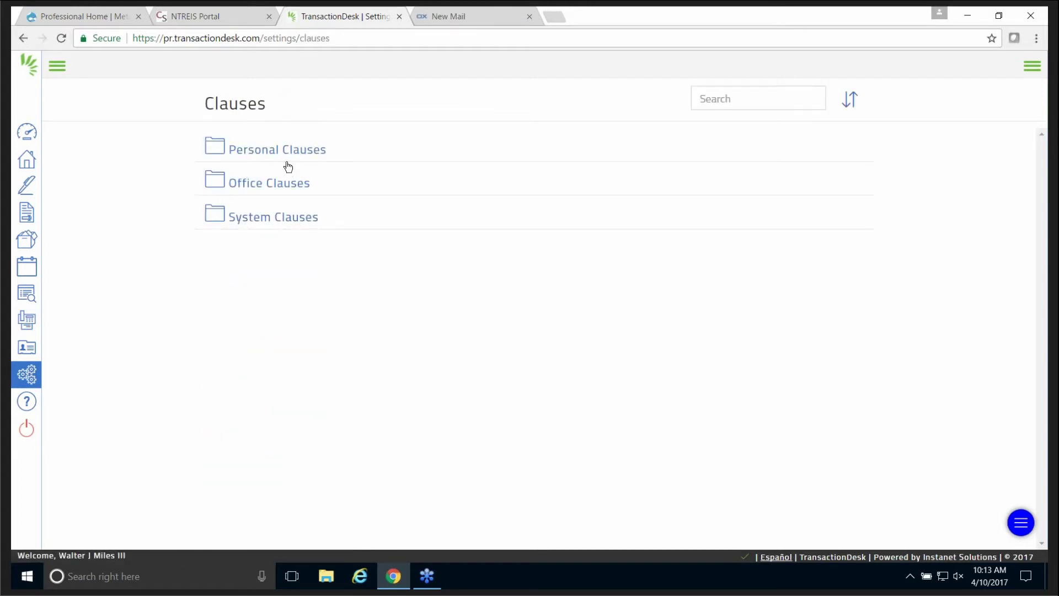
left_click(242, 188)
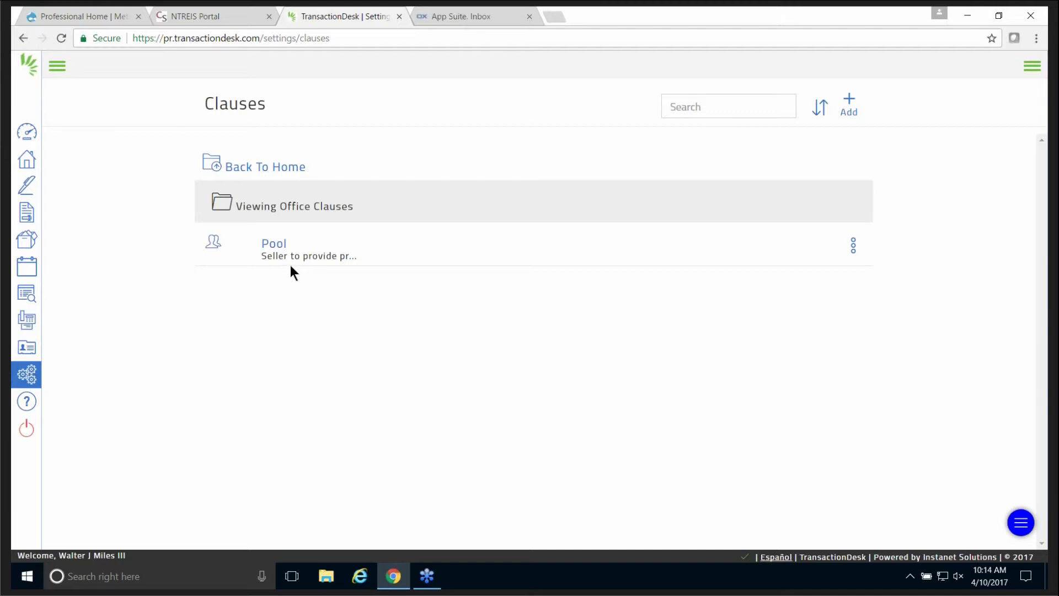
left_click(247, 169)
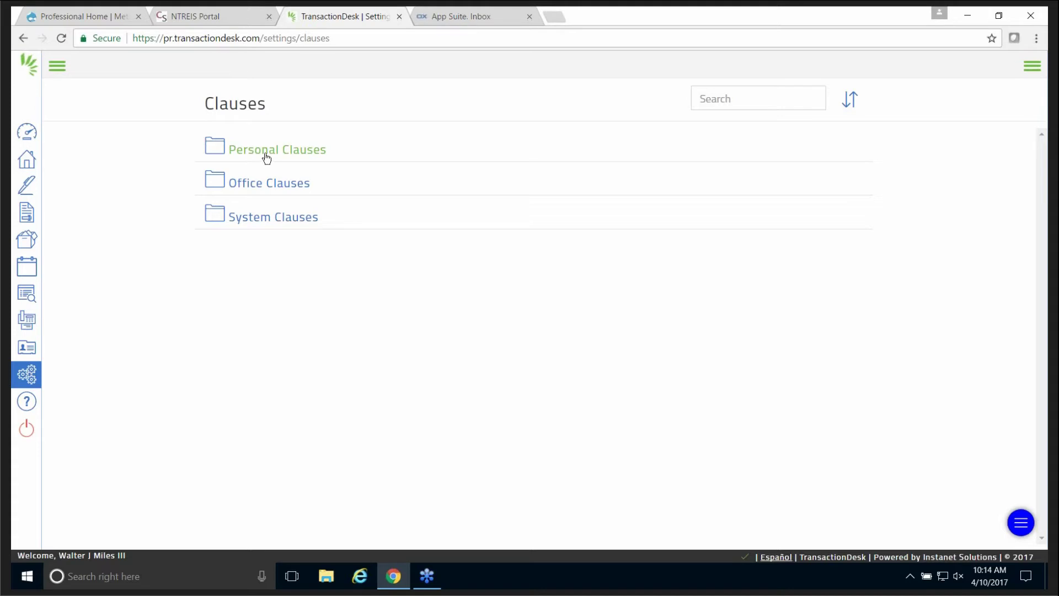
left_click(23, 38)
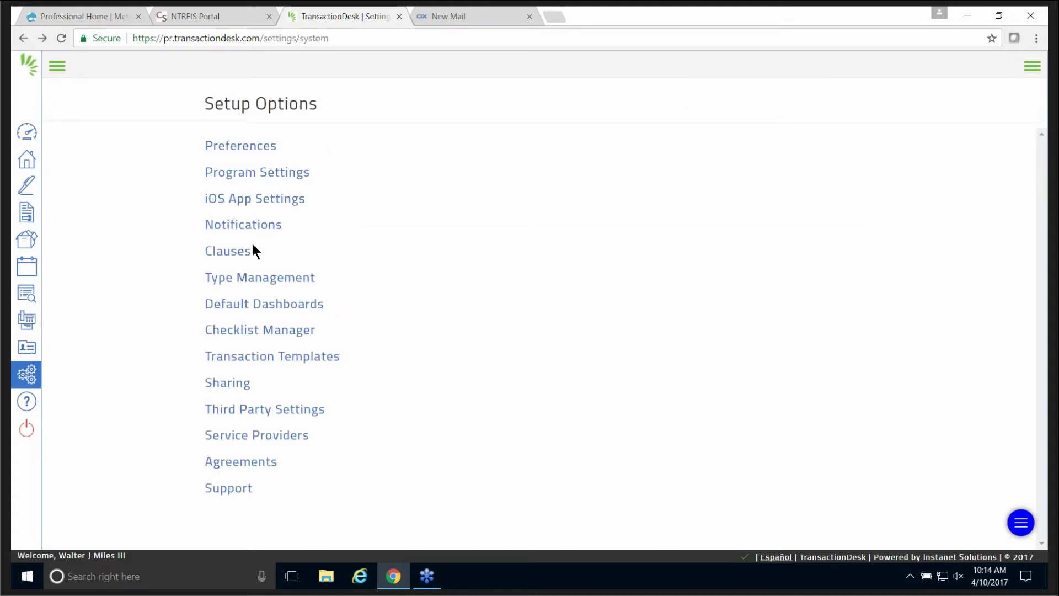
Open the Default Dashboards setup and check the Agent and Transaction dashboard choices.
left_click(272, 306)
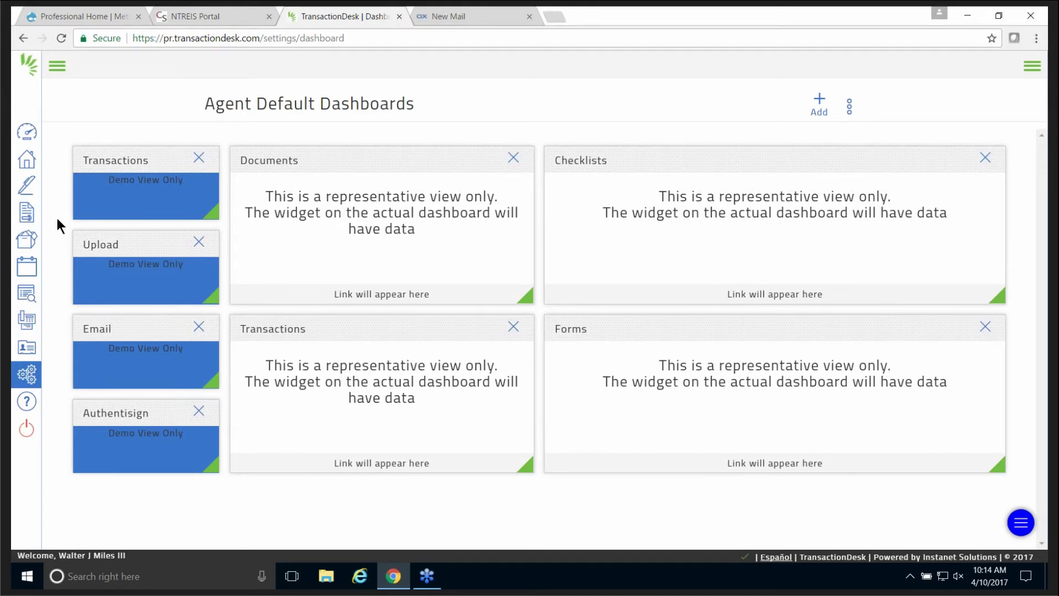
left_click(850, 106)
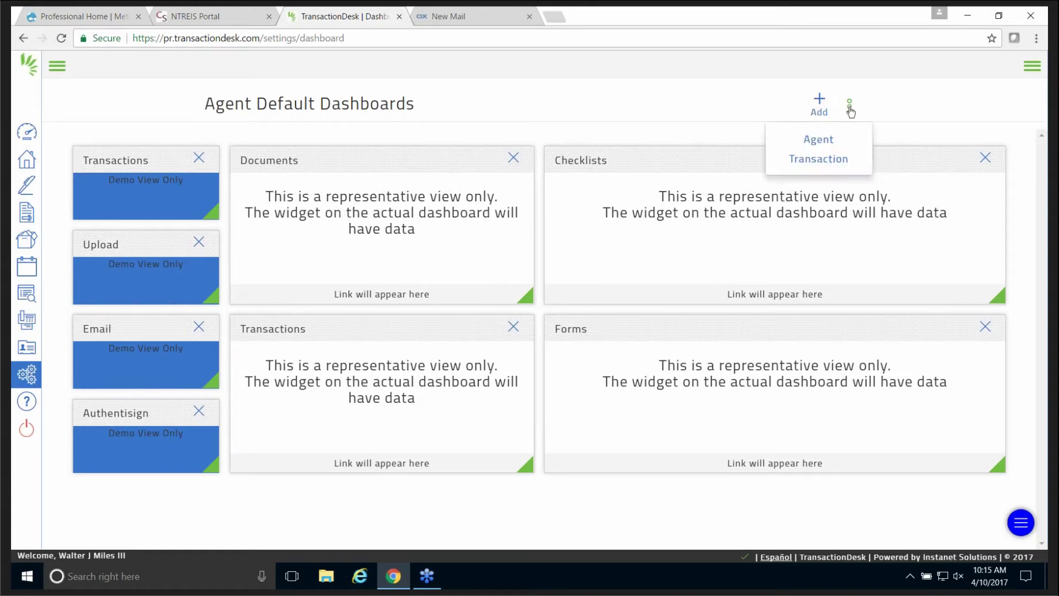
left_click(820, 103)
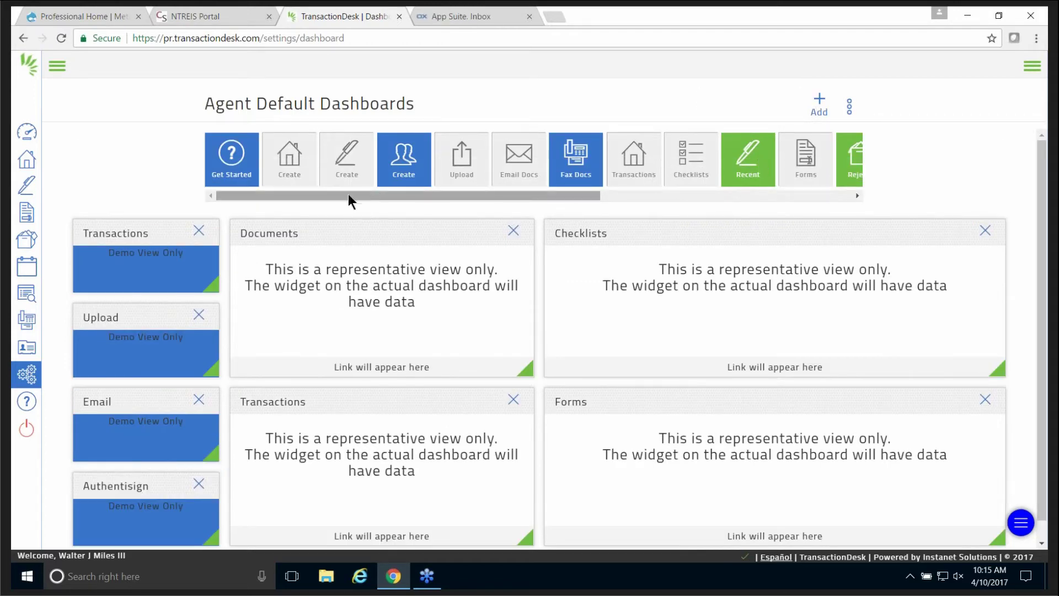
Add the Recent and Fax Docs widgets to the Agent dashboard layout.
mouse_move(346, 193)
left_mouse_down()
mouse_move(662, 189)
mouse_move(333, 196)
left_mouse_up()
left_click_drag(746, 160, 713, 219)
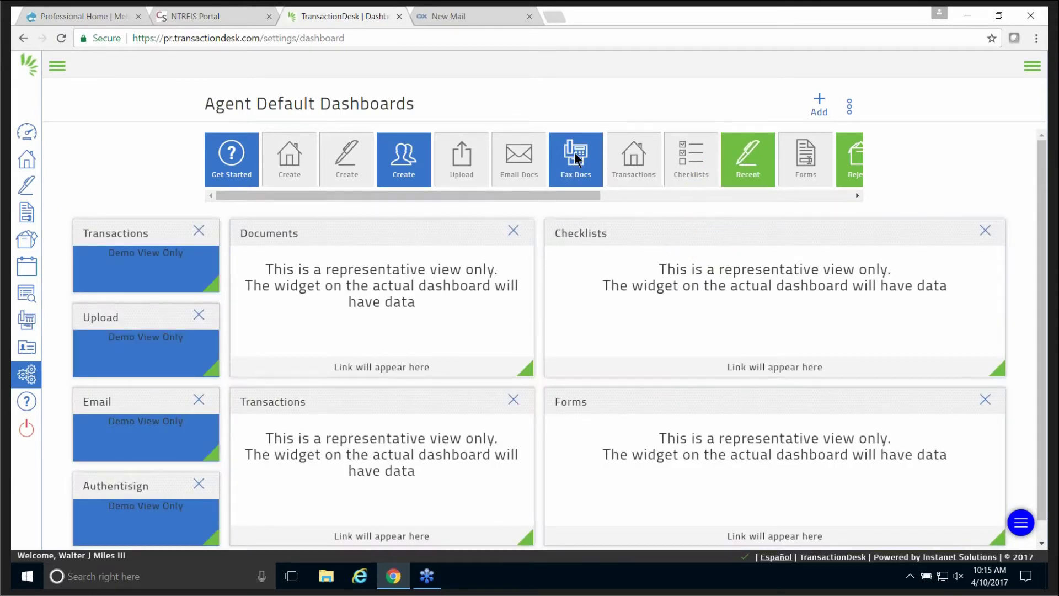
left_click_drag(576, 160, 546, 243)
Check the Checklist Manager, which has no checklists, then return to Setup Options.
left_click(22, 38)
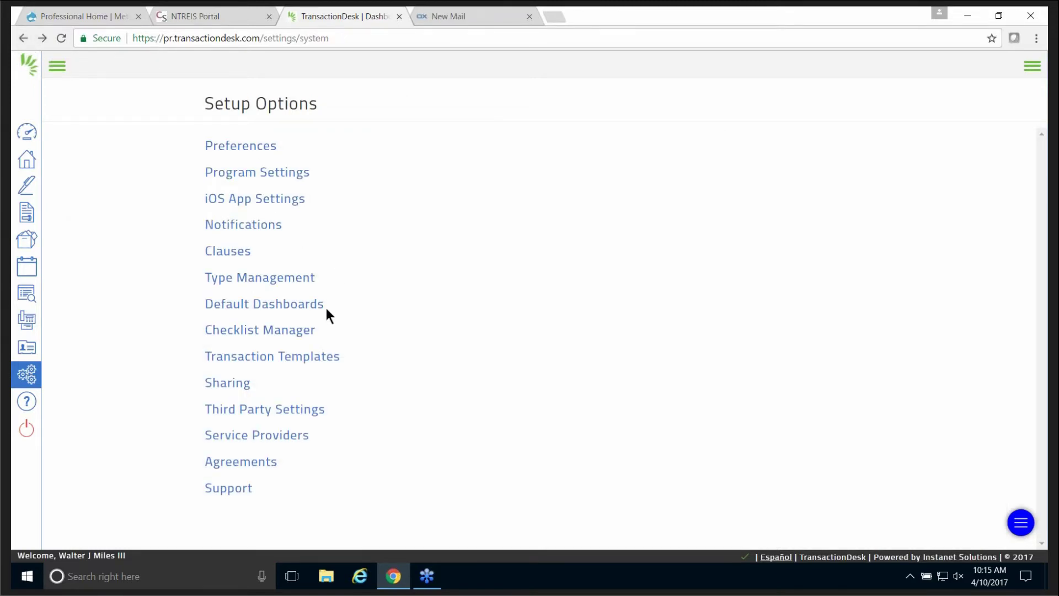
left_click(270, 331)
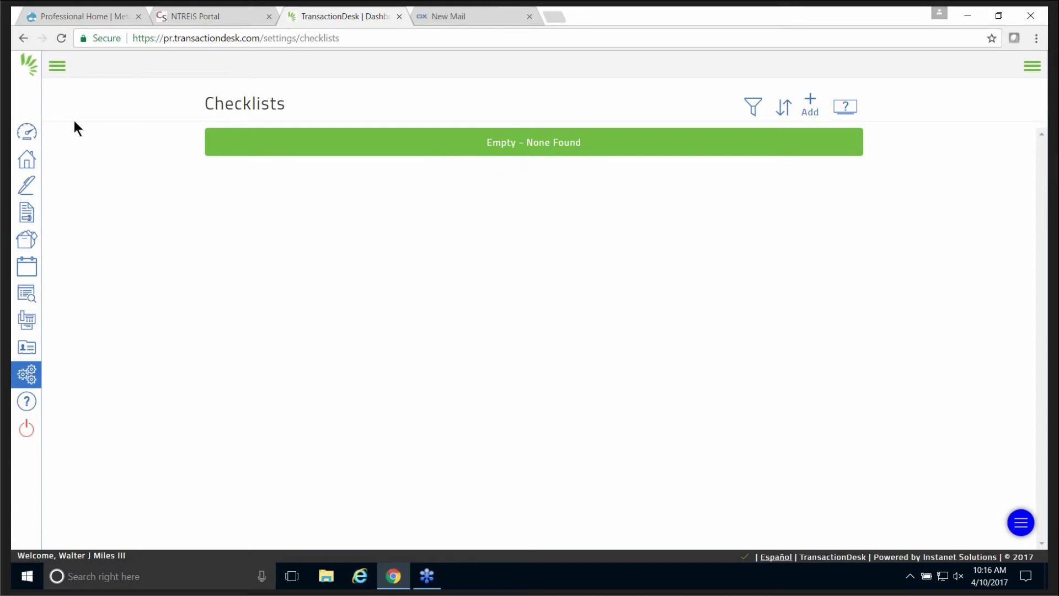
left_click(20, 38)
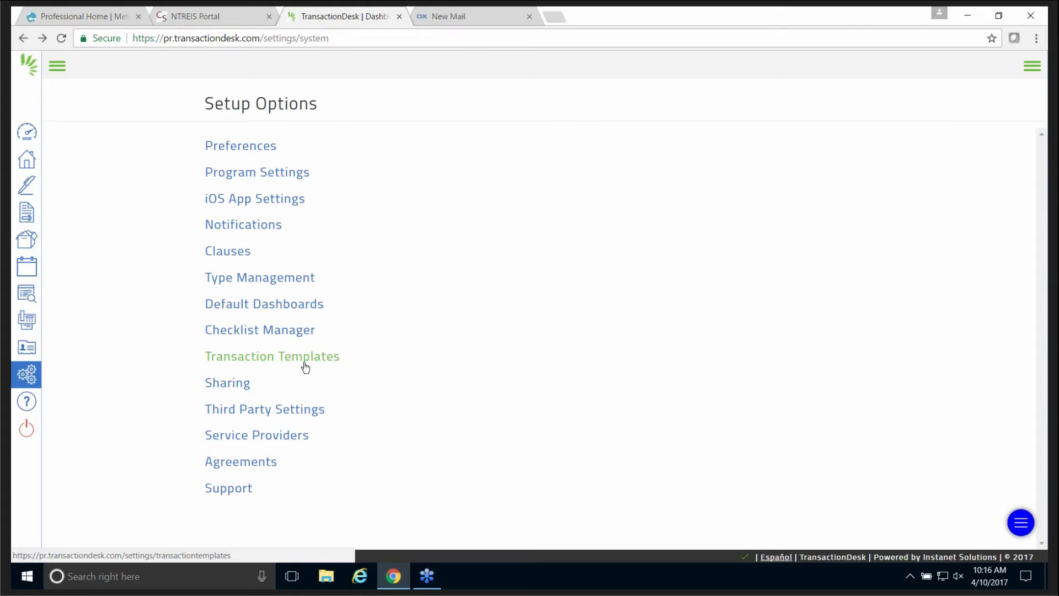
left_click(243, 358)
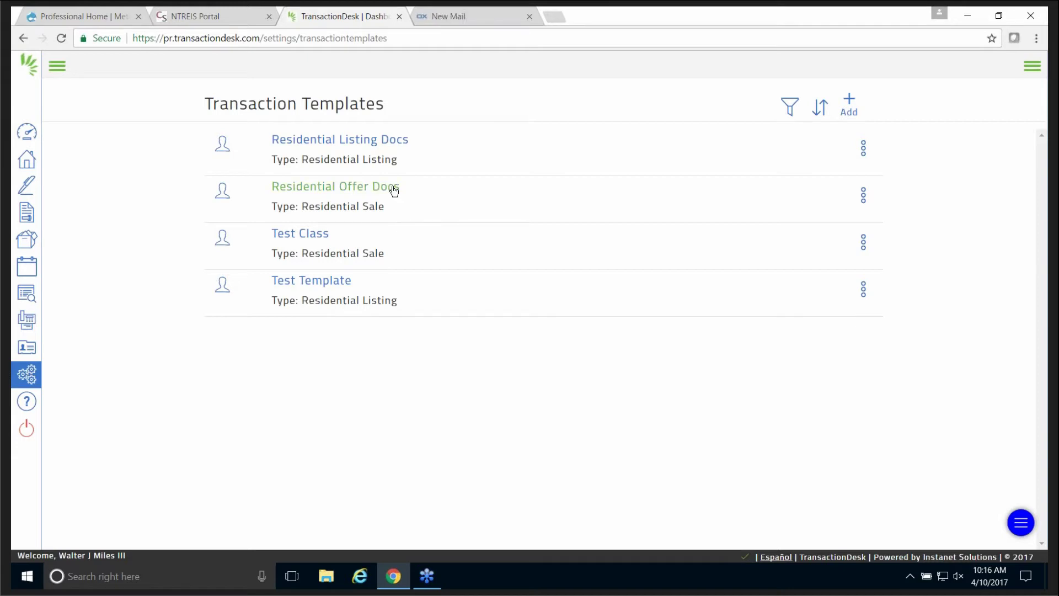
left_click(866, 156)
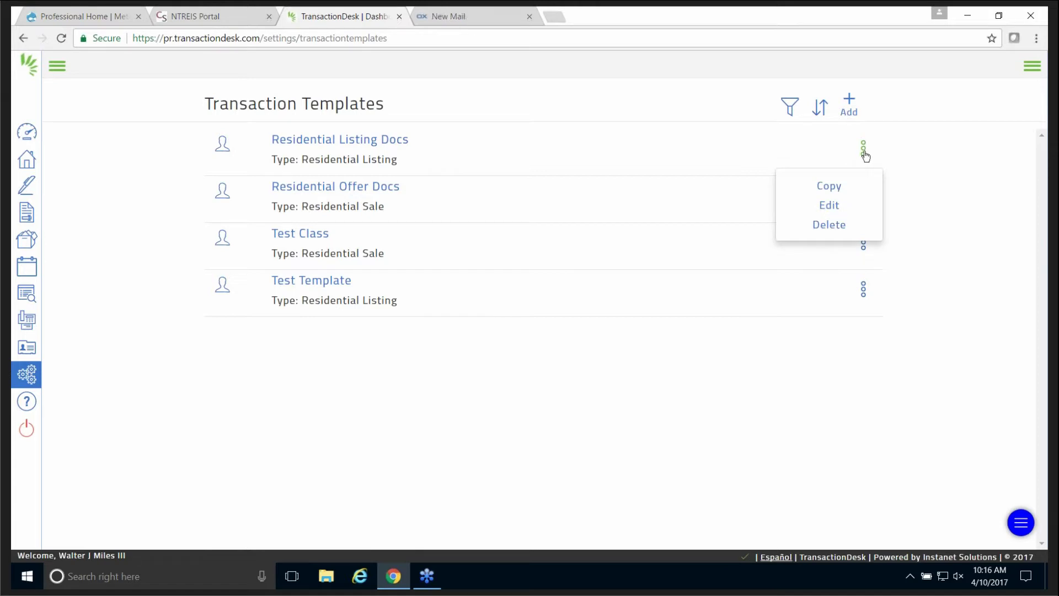
left_click(429, 160)
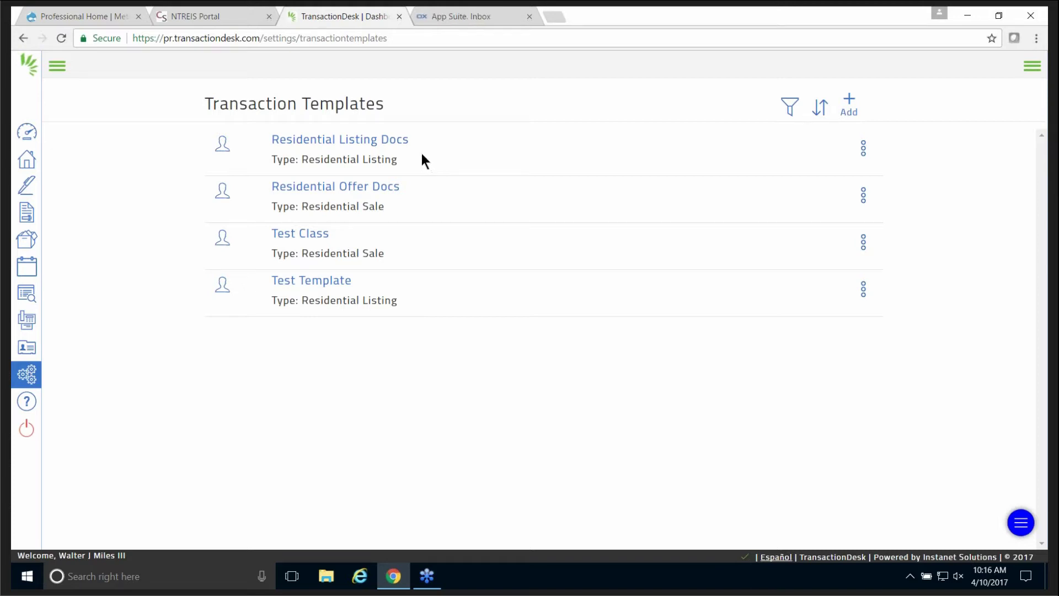
left_click(25, 37)
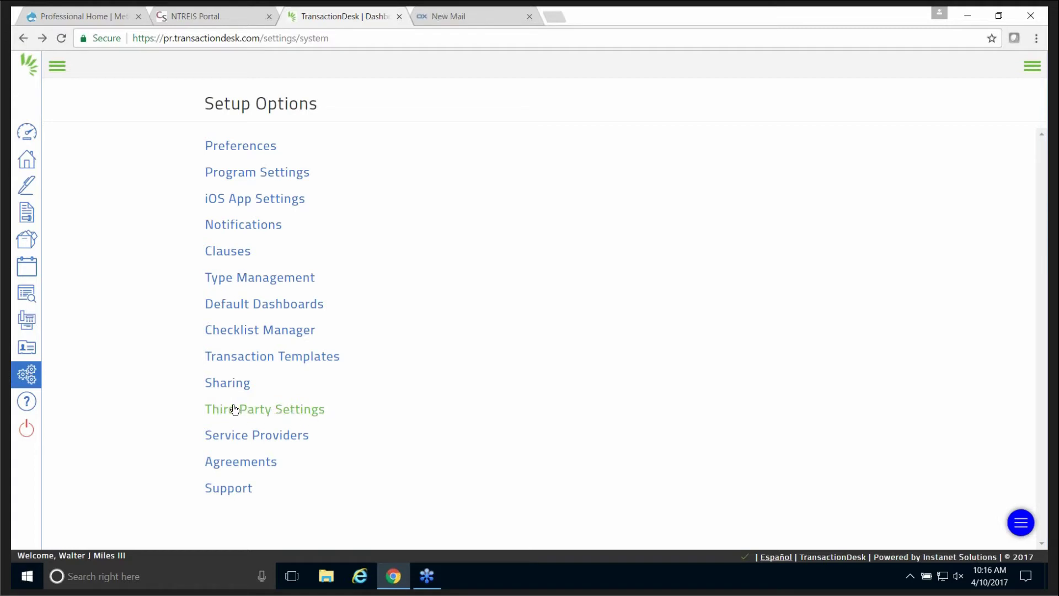
left_click(252, 417)
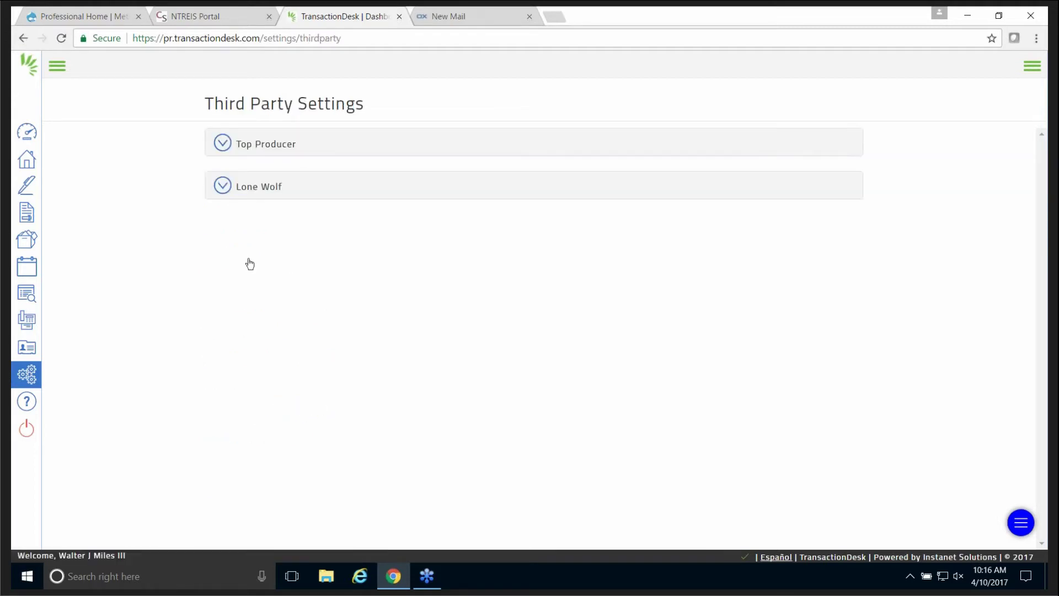
left_click(221, 143)
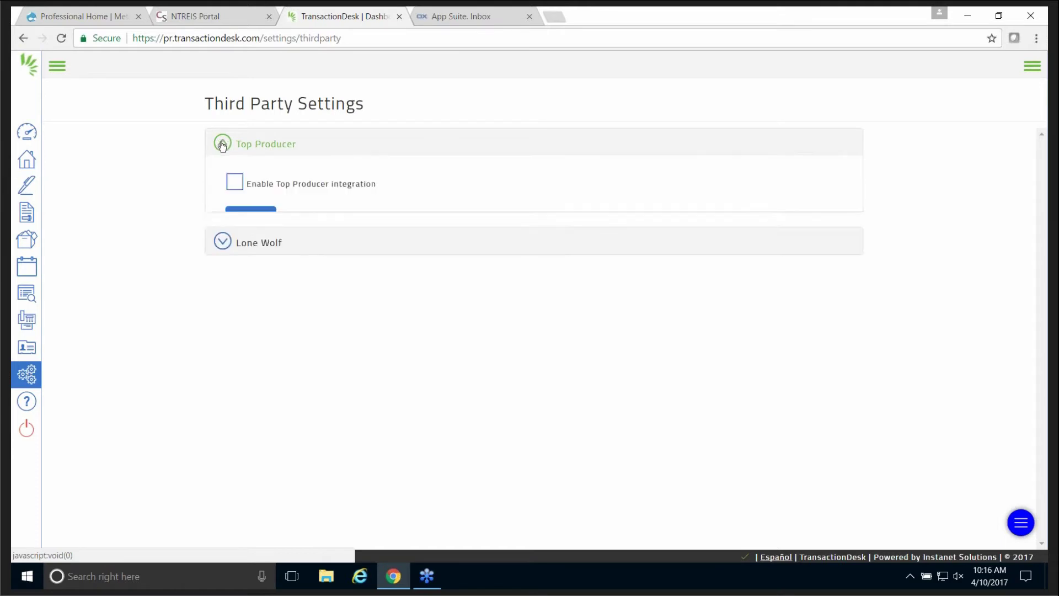
left_click(221, 273)
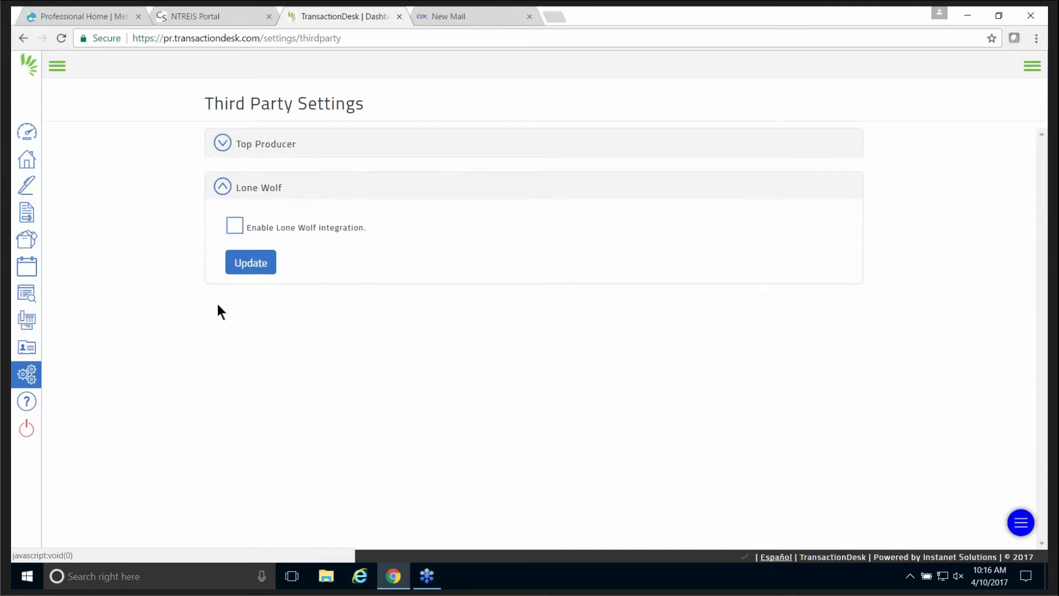
left_click(206, 190)
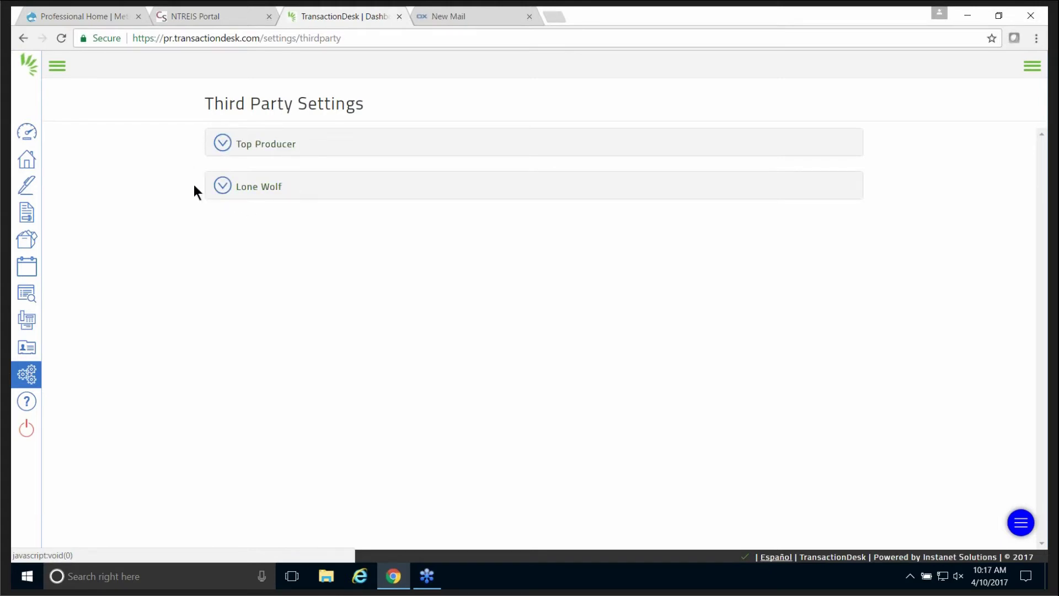
left_click(27, 38)
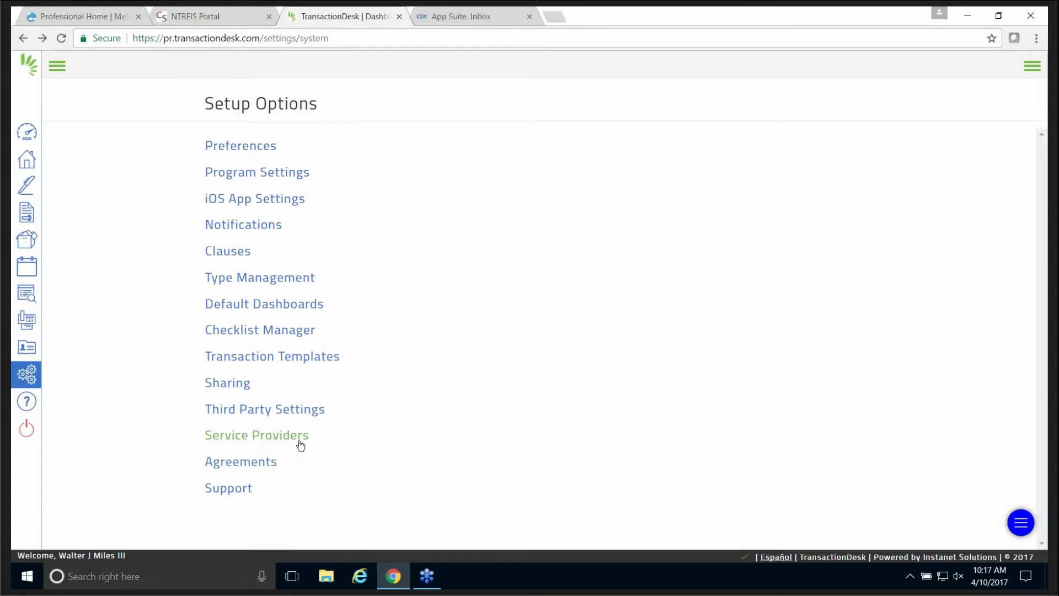
left_click(276, 436)
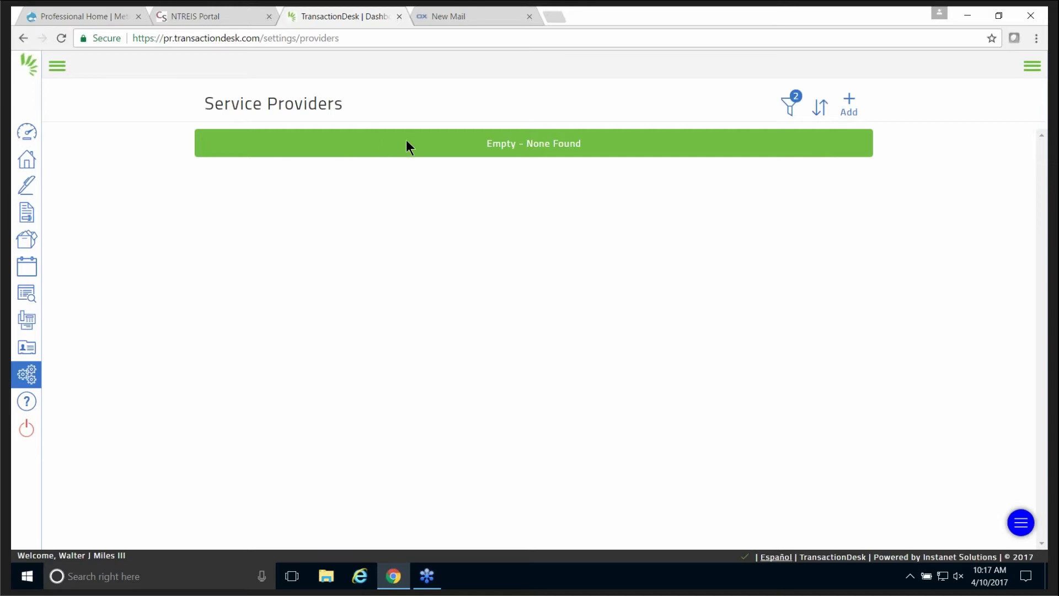
left_click(23, 38)
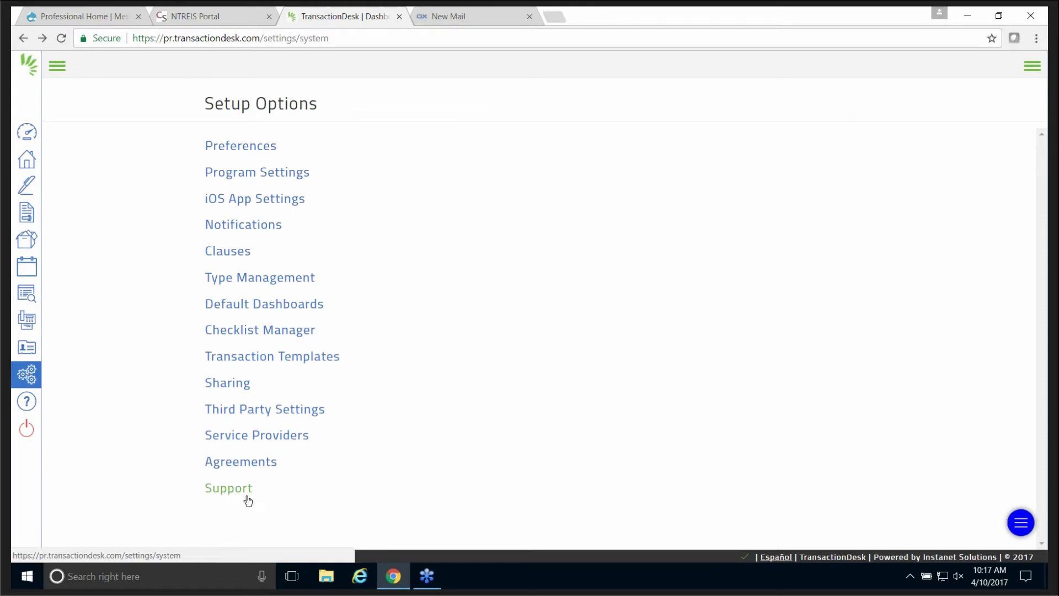
Open Support, preview the Help Videos library, and come back to the Support page.
left_click(227, 491)
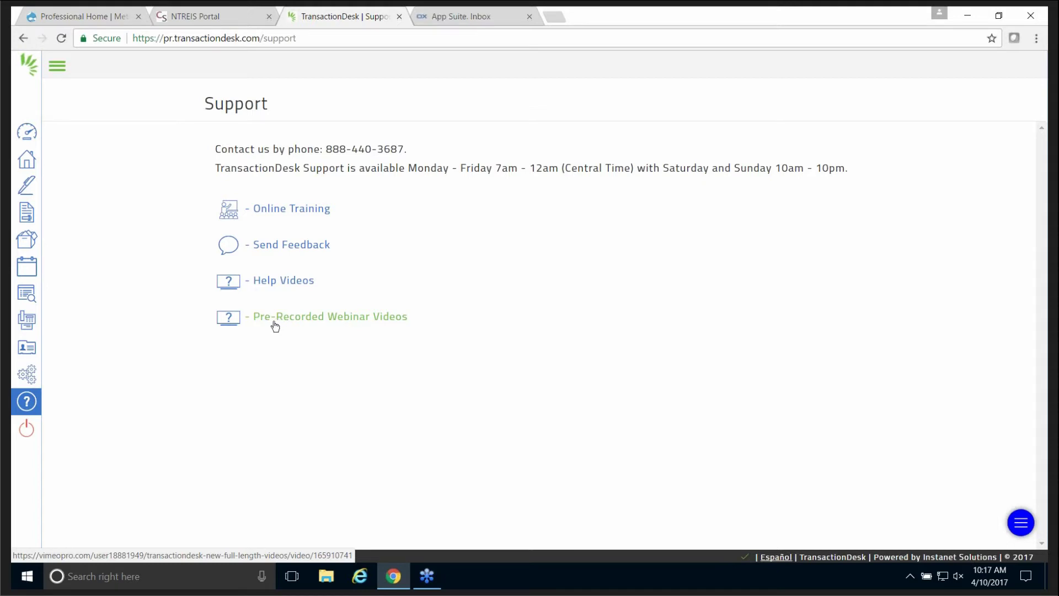
left_click(274, 284)
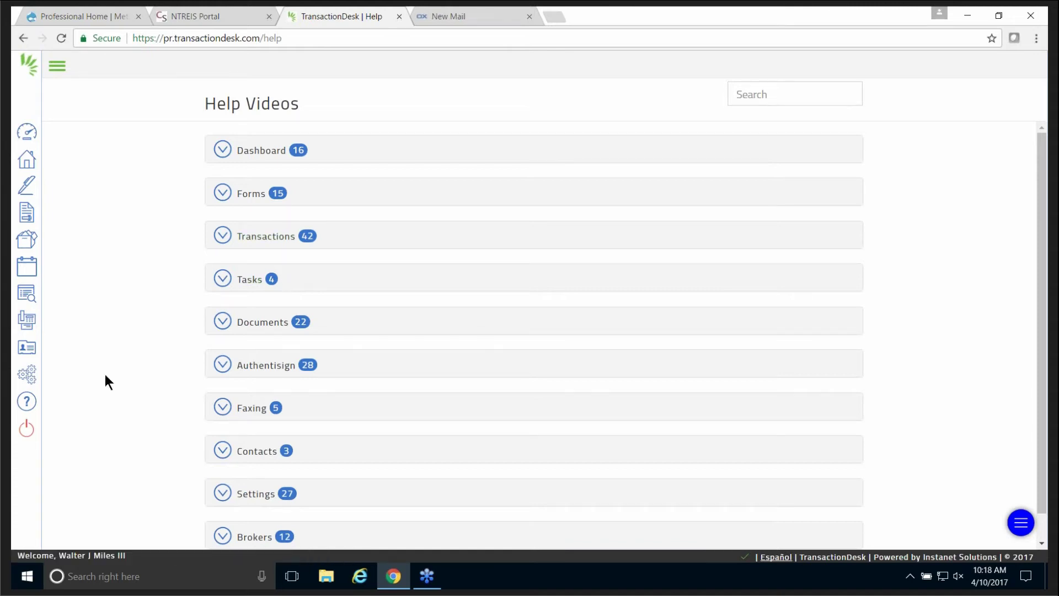
left_click(22, 42)
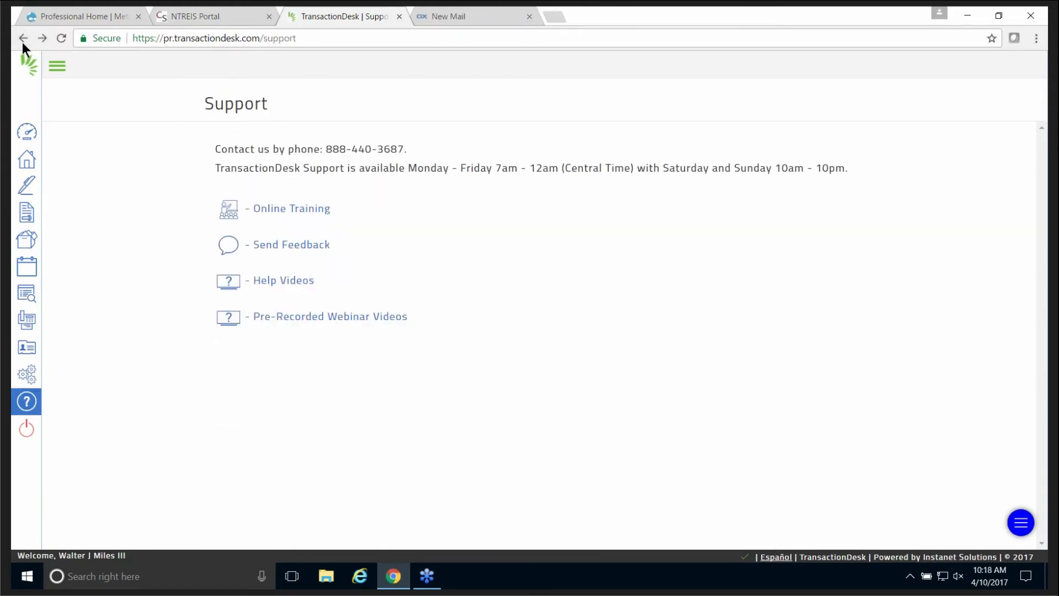
Go to SETUP from the navigation menu, leaving the sidebar expanded with labels.
left_click(57, 66)
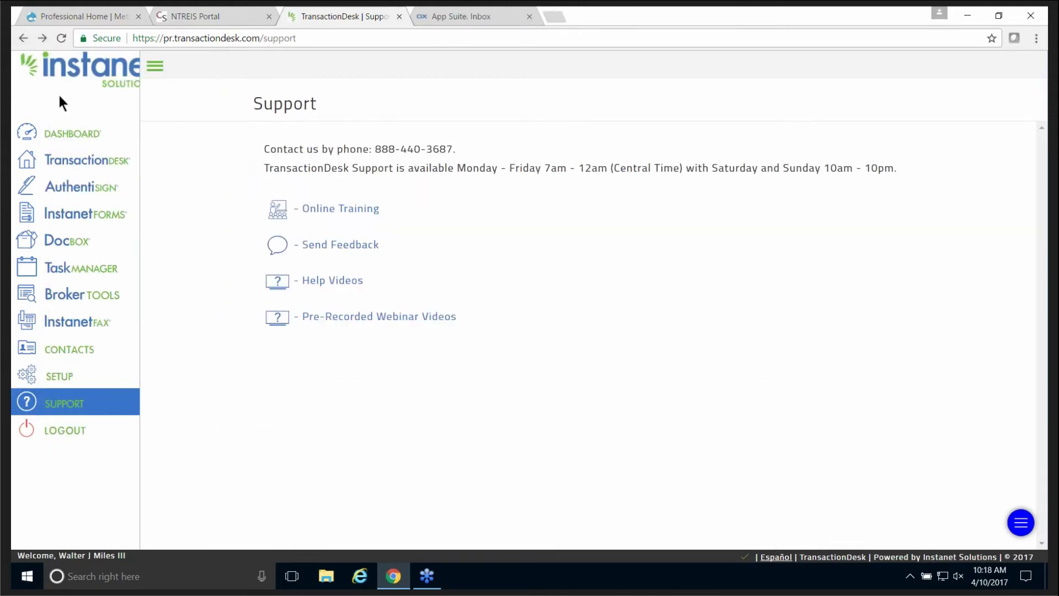
left_click(62, 379)
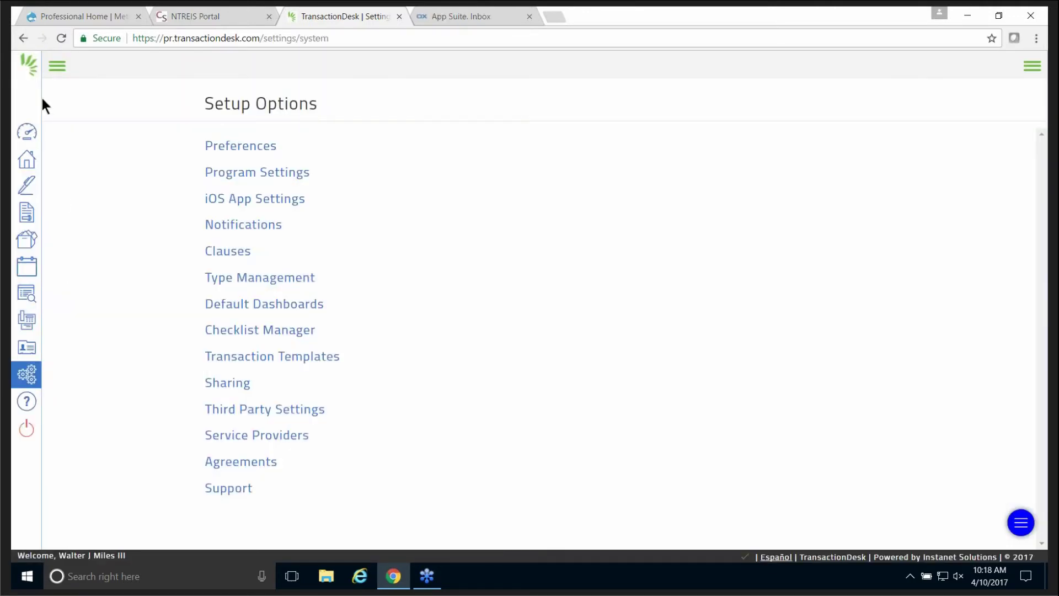
left_click(58, 66)
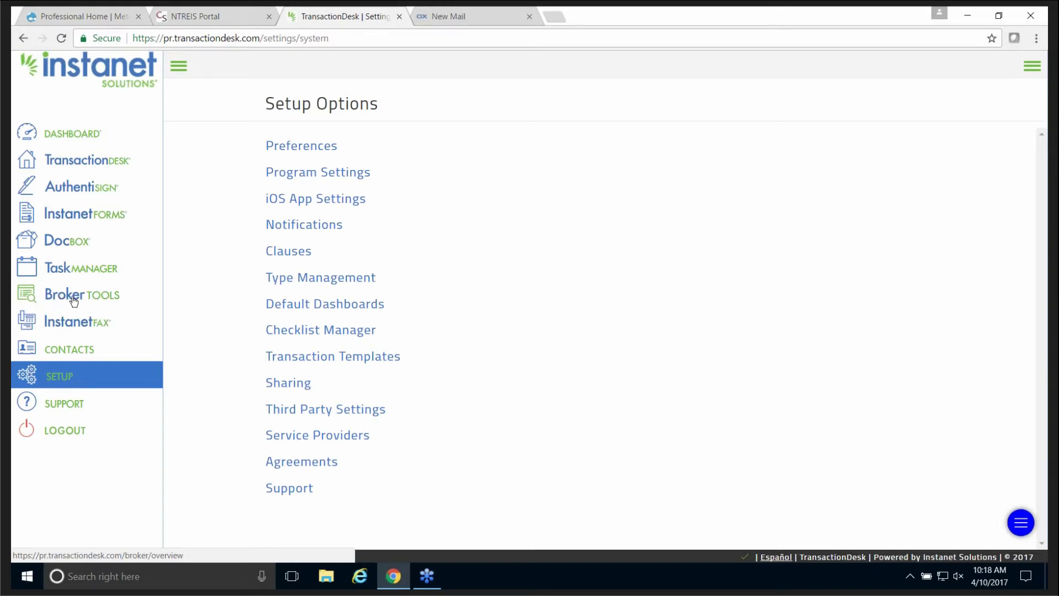
Preview the four files awaiting review in Broker File Review, then return to Broker Tools.
left_click(73, 300)
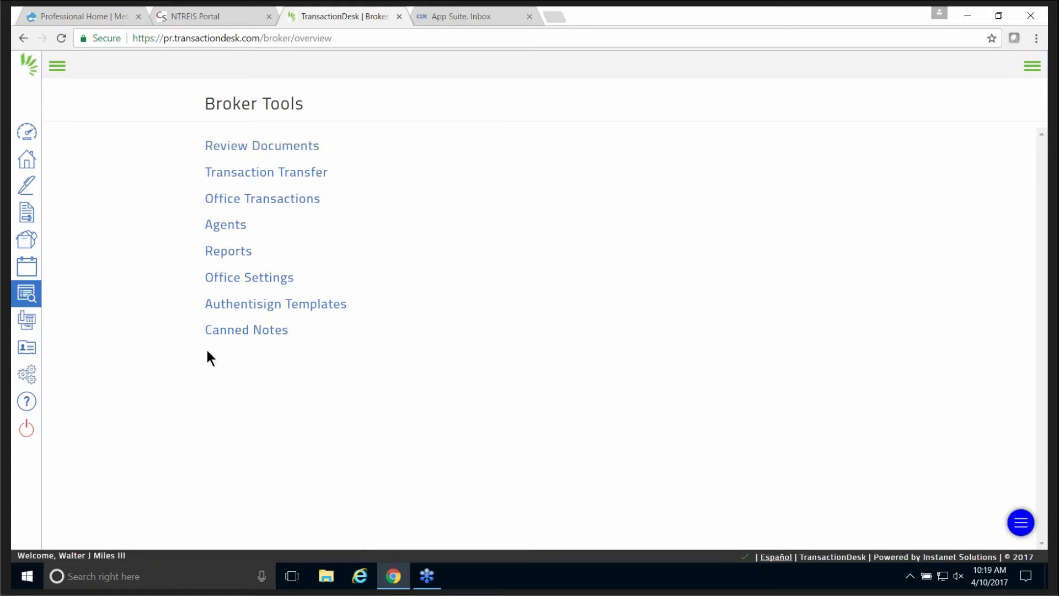
left_click(259, 149)
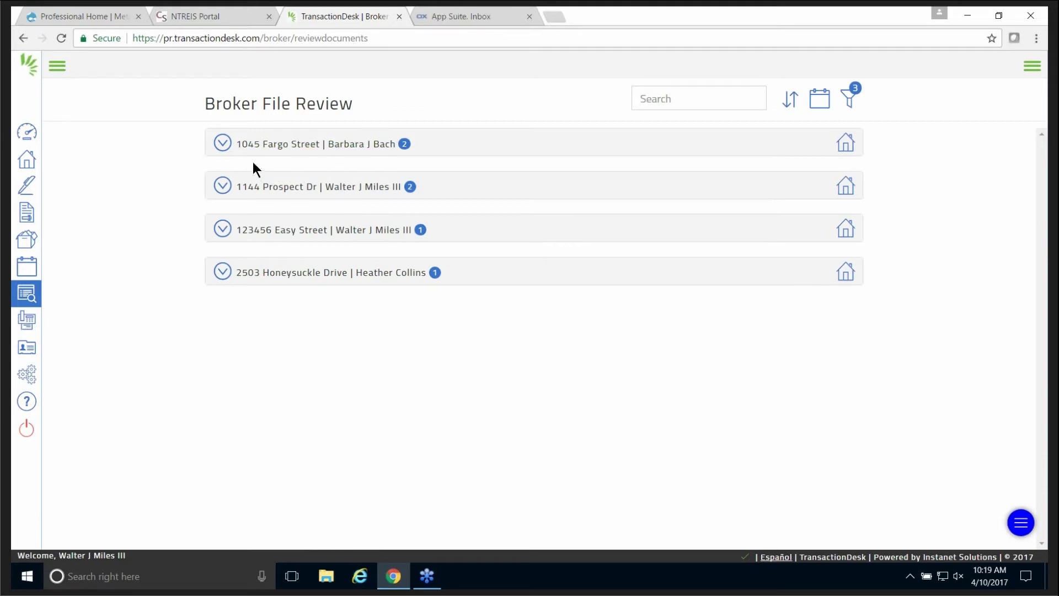
left_click(23, 37)
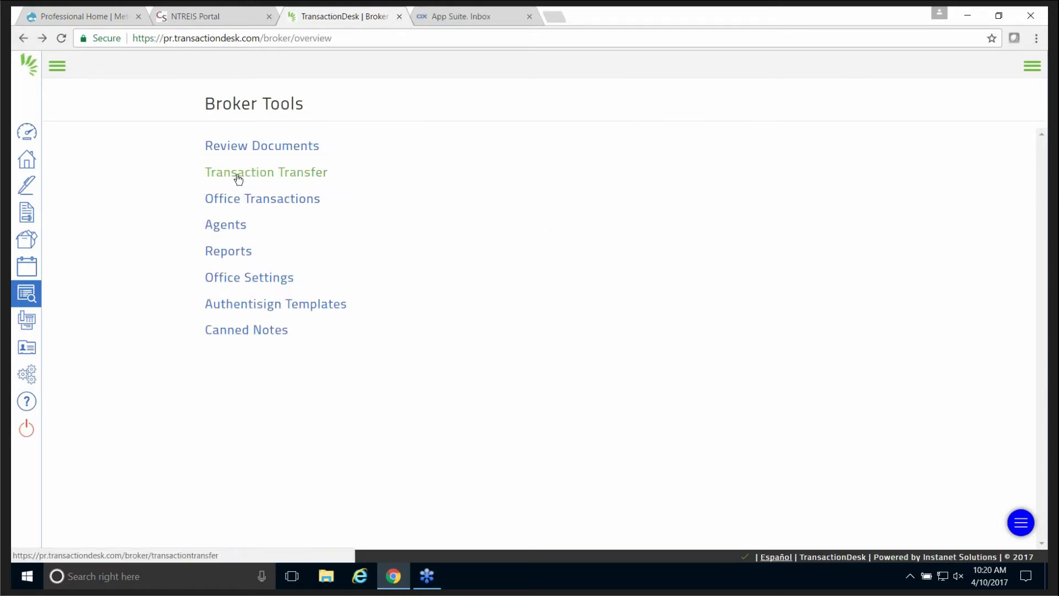
left_click(283, 177)
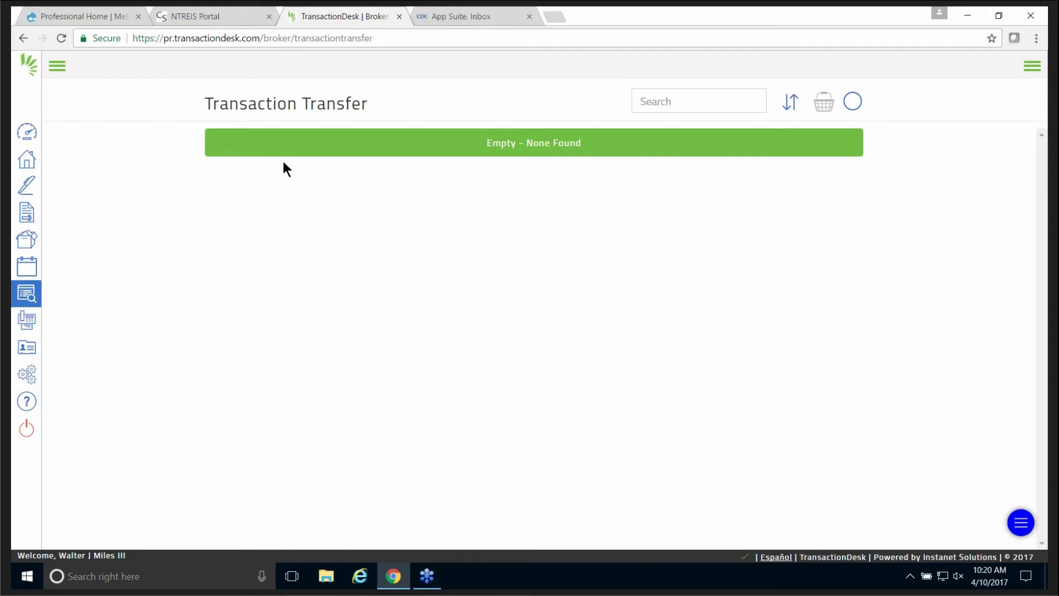
left_click(24, 40)
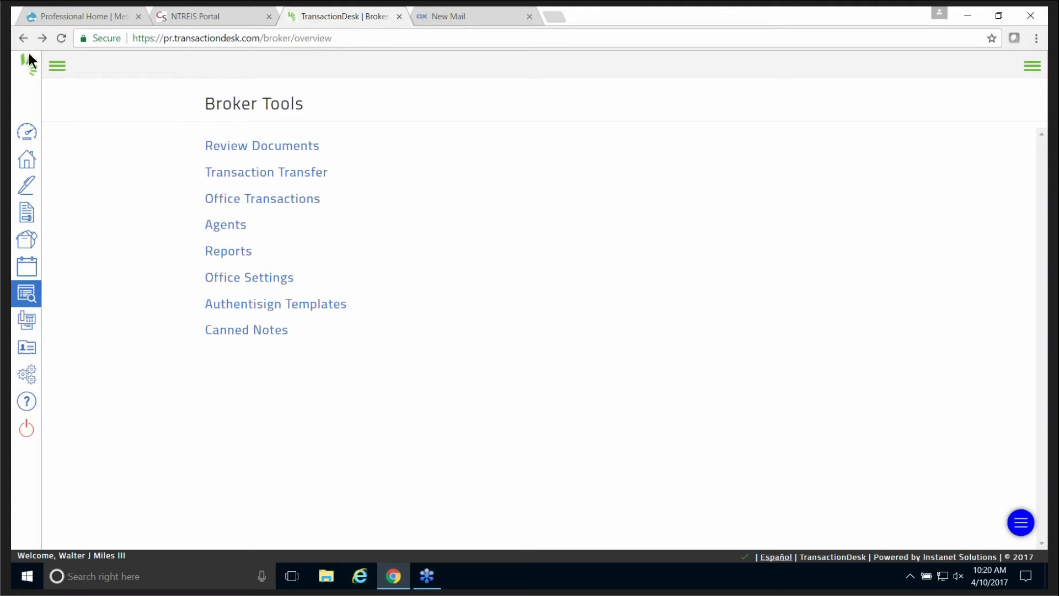
Look over the Office Transactions list, then go back to Broker Tools and open Agents.
left_click(276, 200)
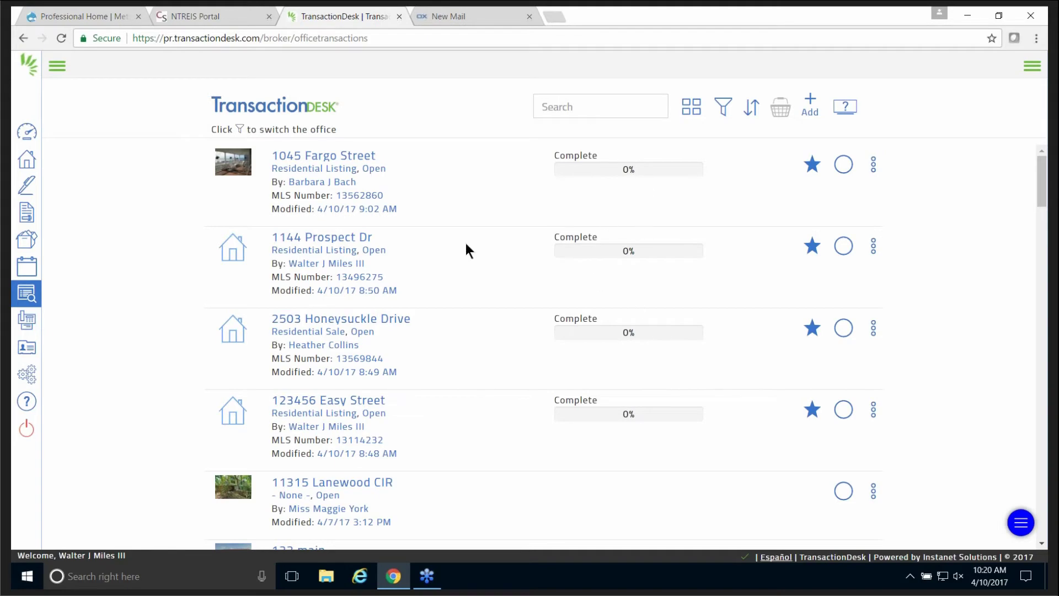
scroll(449, 212, "down", 8)
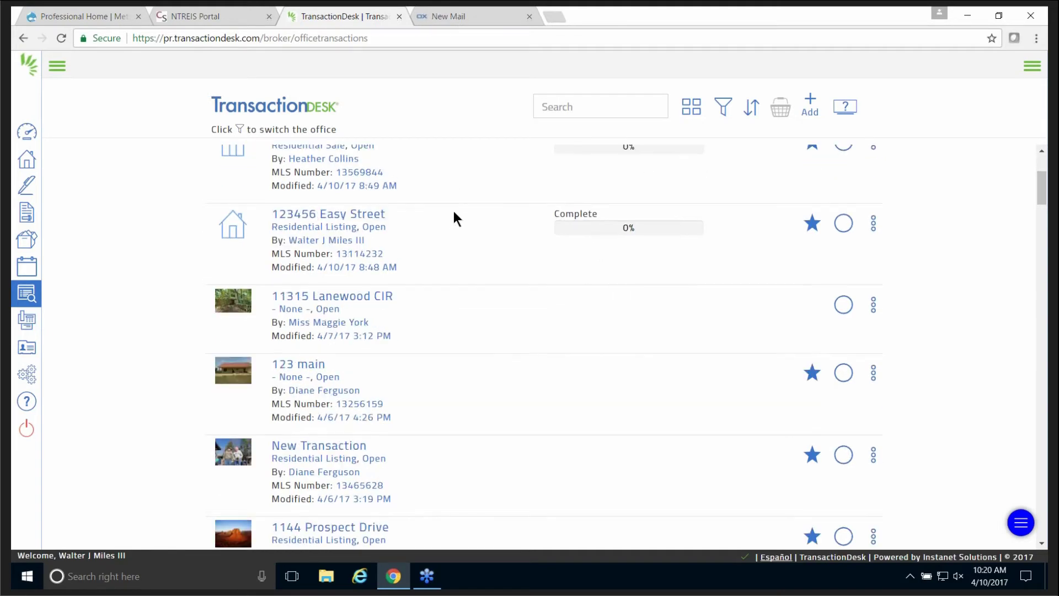
scroll(451, 214, "down", 6)
scroll(452, 213, "up", 8)
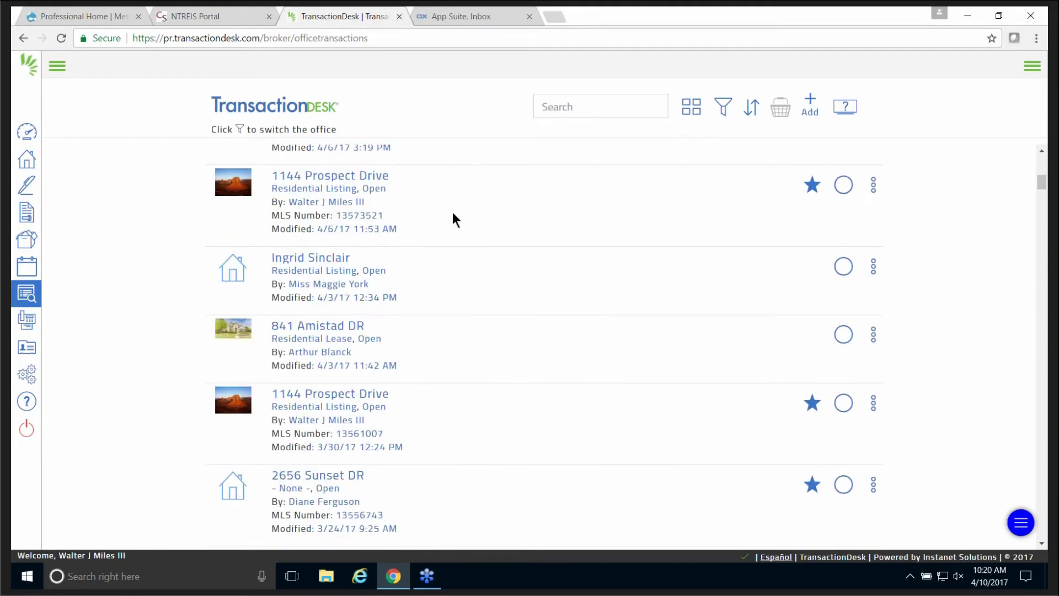
scroll(448, 211, "up", 6)
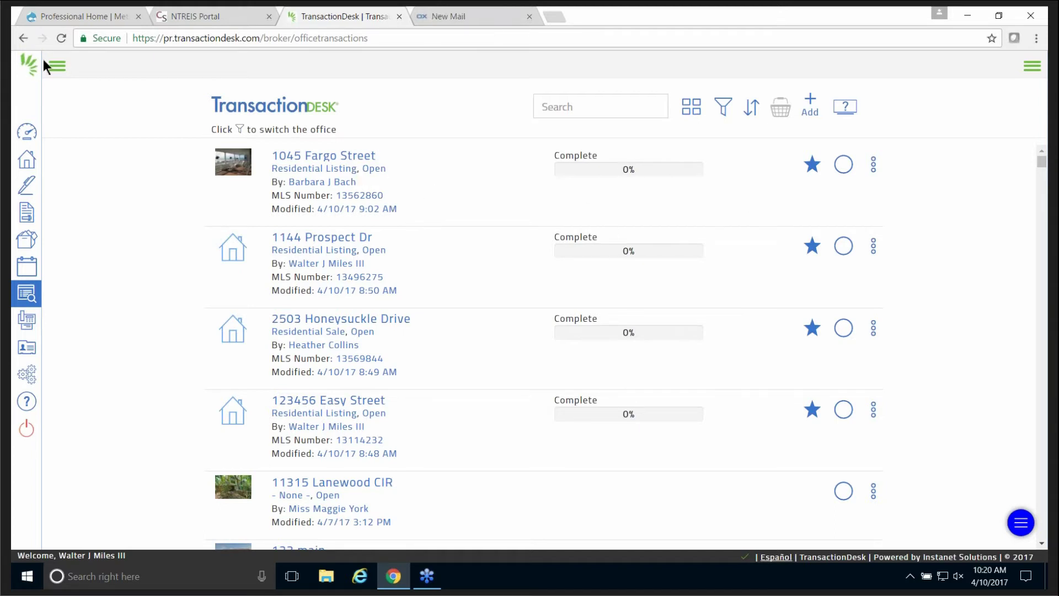
left_click(23, 37)
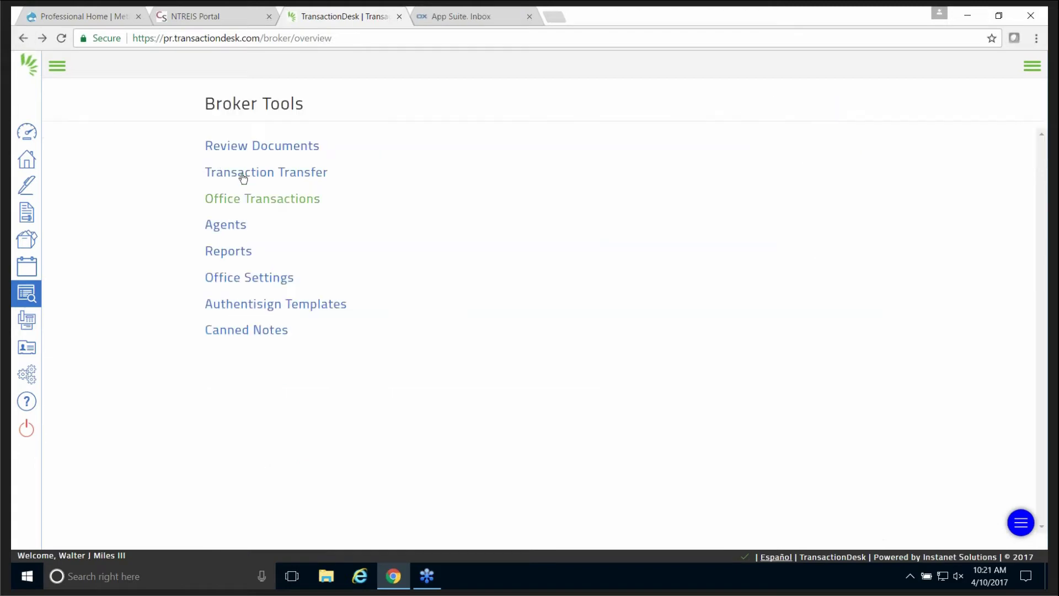
left_click(225, 232)
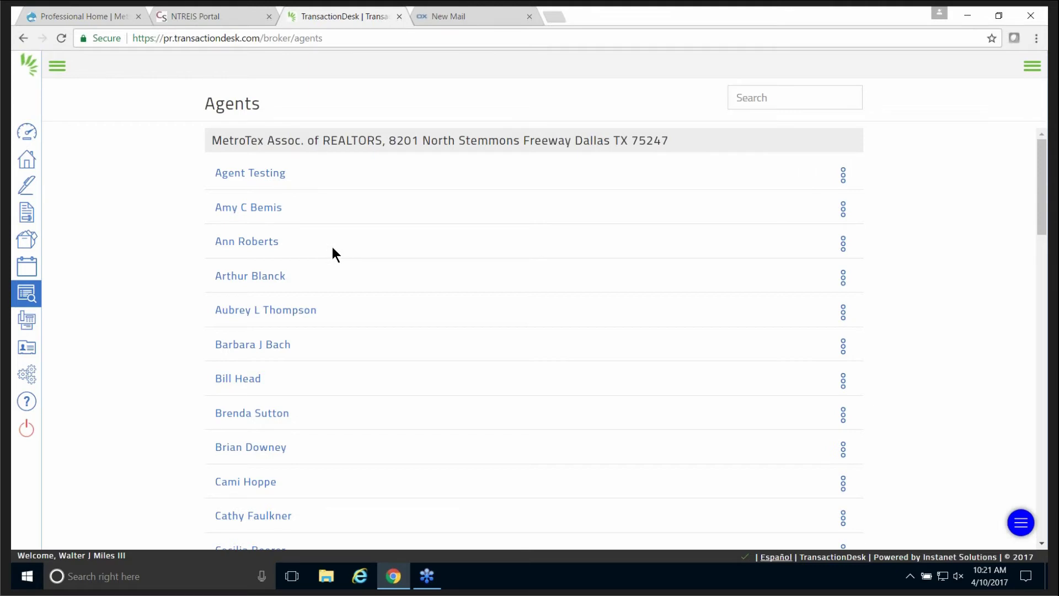
Scroll through the full Agents roster, then return to the Broker Tools overview.
scroll(331, 245, "down", 6)
scroll(331, 244, "down", 9)
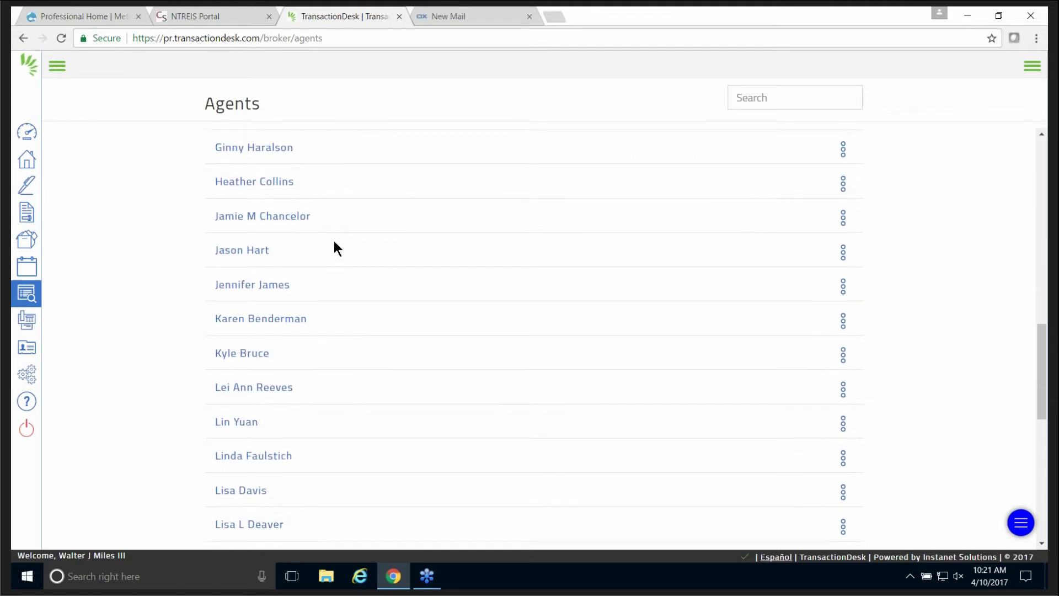
scroll(334, 243, "down", 10)
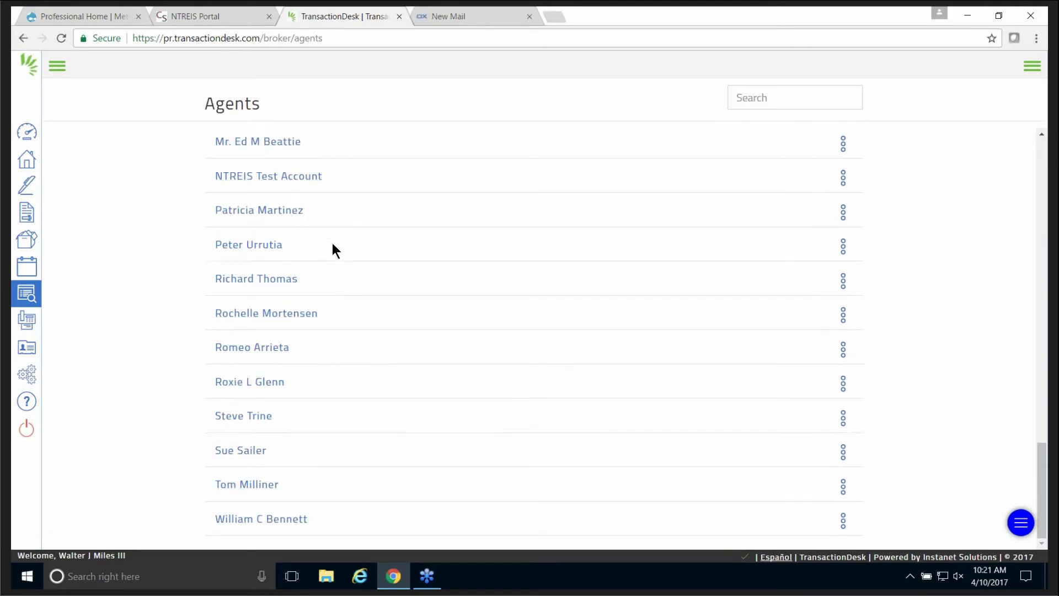
scroll(333, 243, "up", 15)
scroll(330, 240, "up", 8)
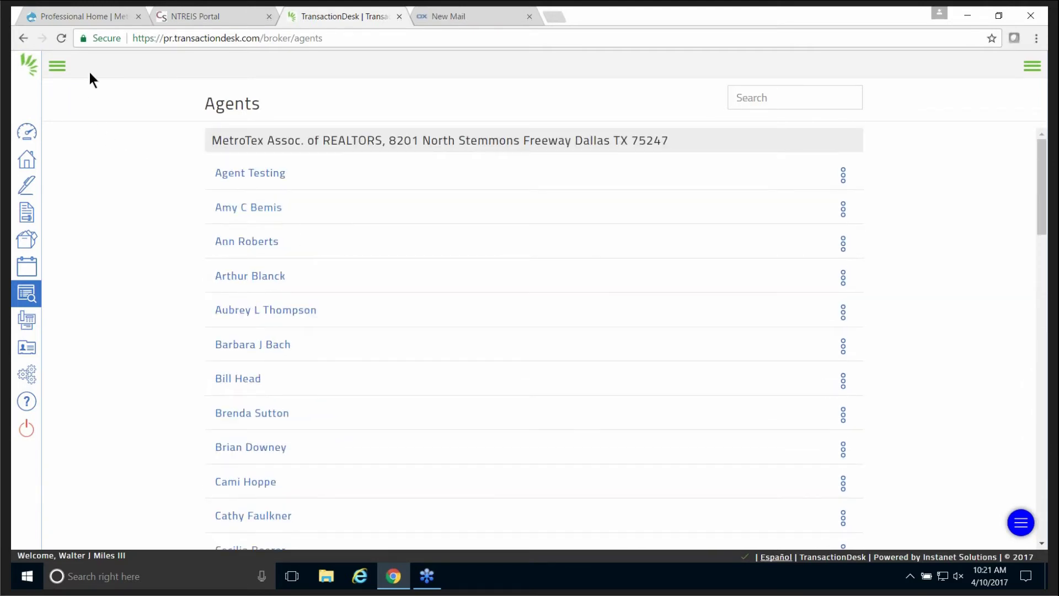
left_click(23, 39)
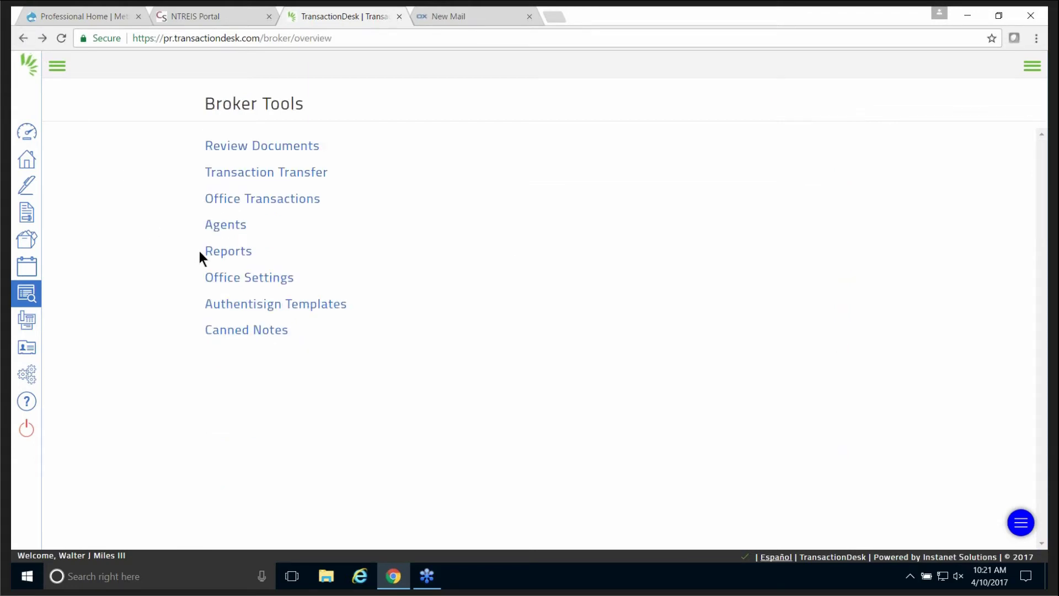
Open Reports and select the Agent Usage report type.
left_click(230, 255)
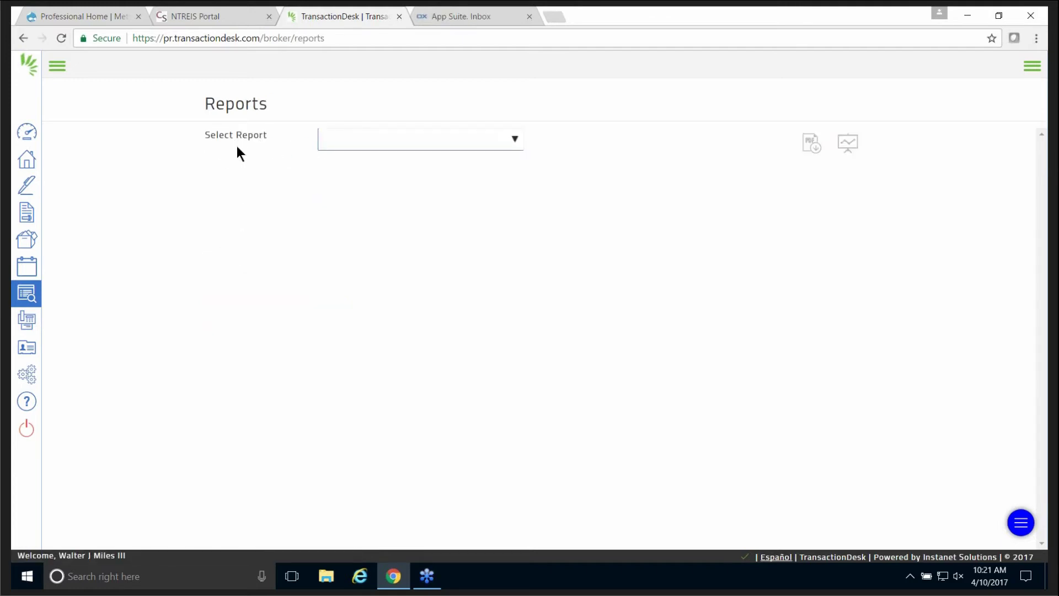
left_click(508, 142)
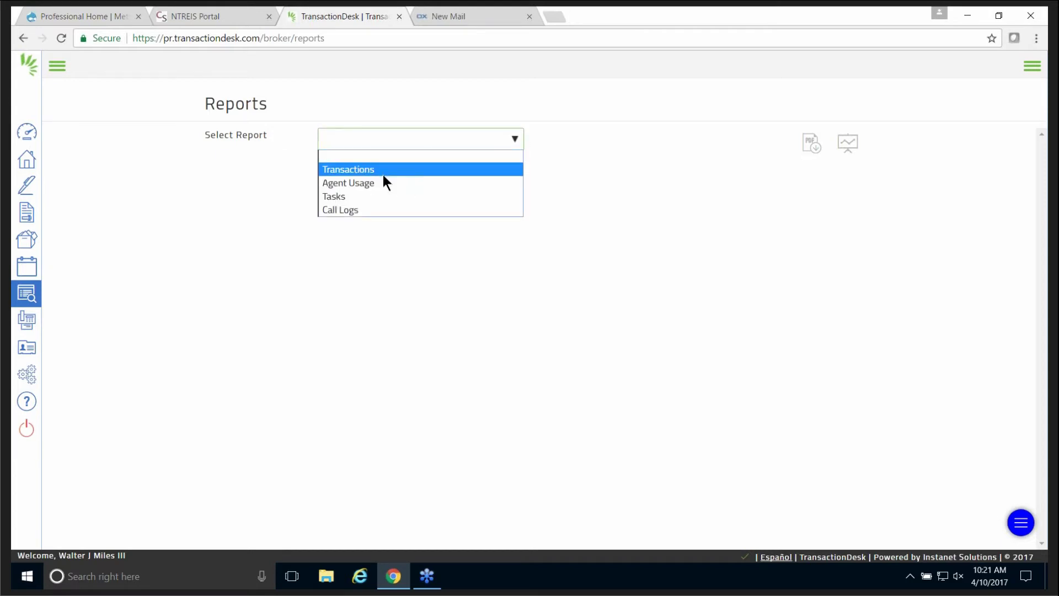
left_click(355, 183)
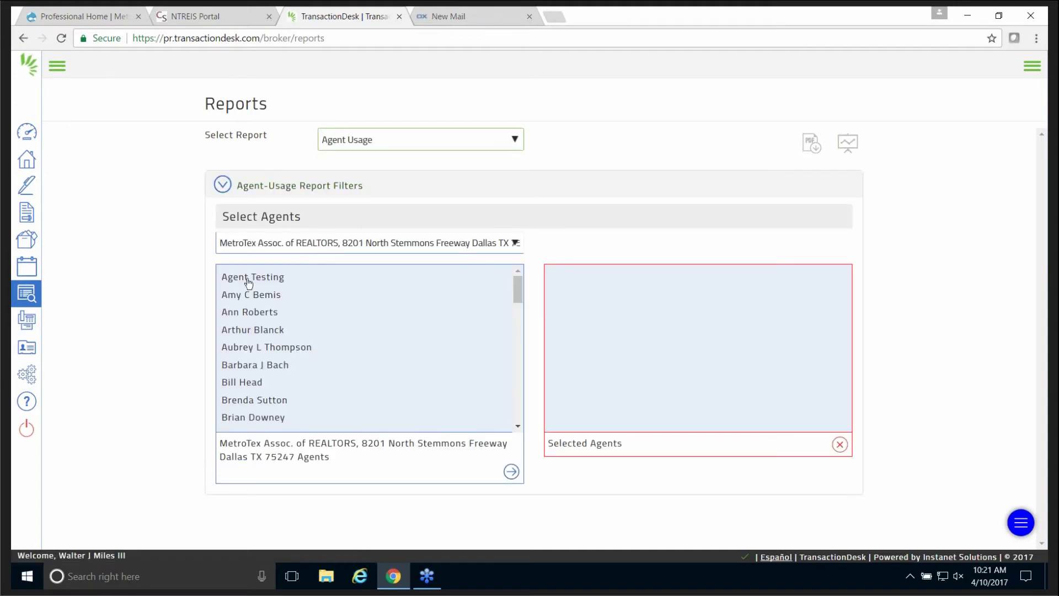
Add six agents to the selection and run the Agent Usage report.
left_click(248, 280)
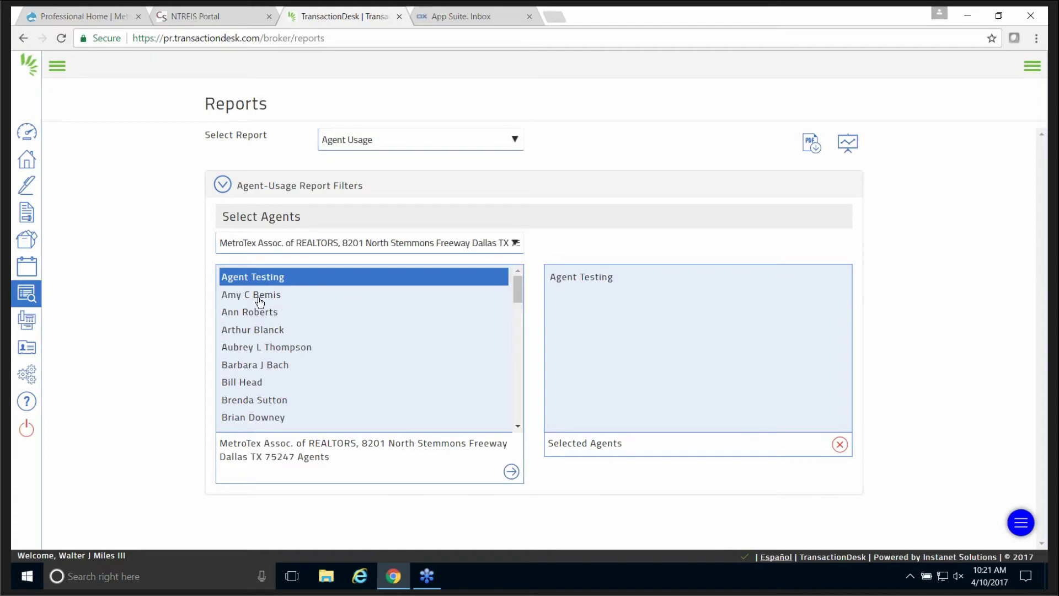
left_click(260, 298)
left_click(263, 314)
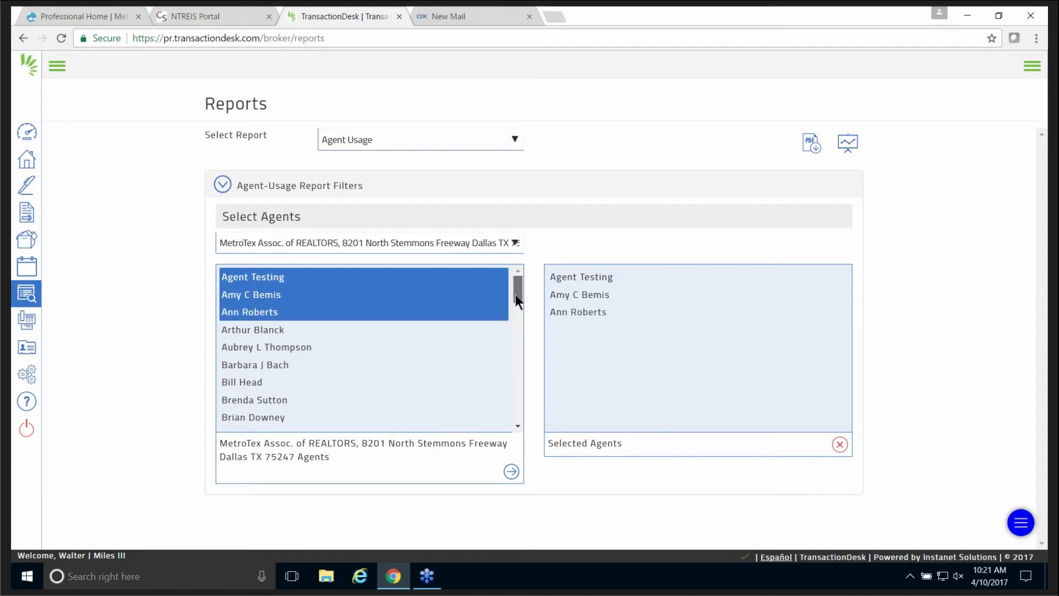
left_click_drag(515, 294, 513, 307)
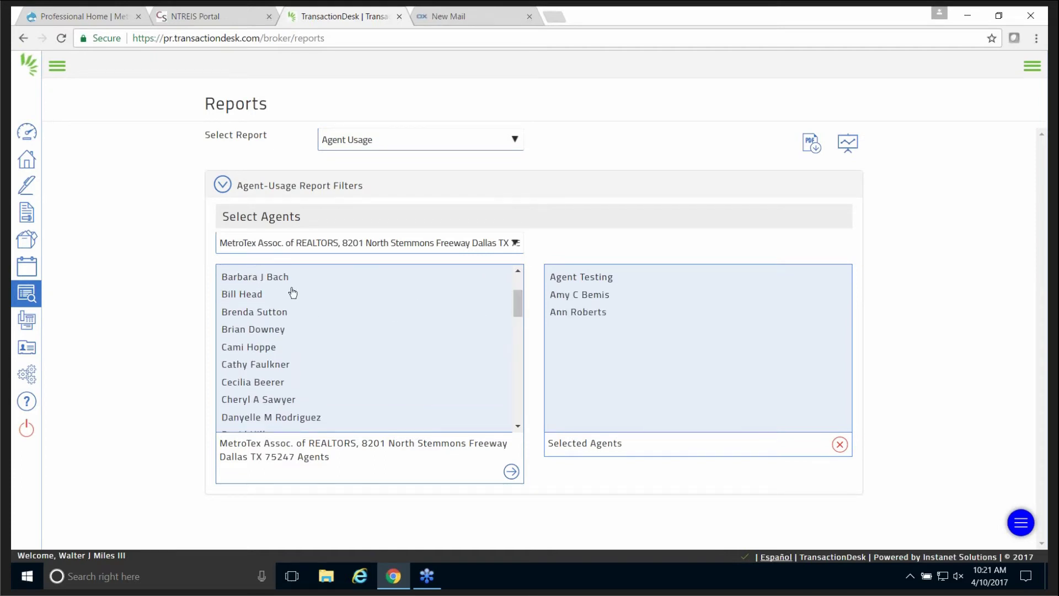
left_click(276, 280)
left_click_drag(515, 310, 501, 353)
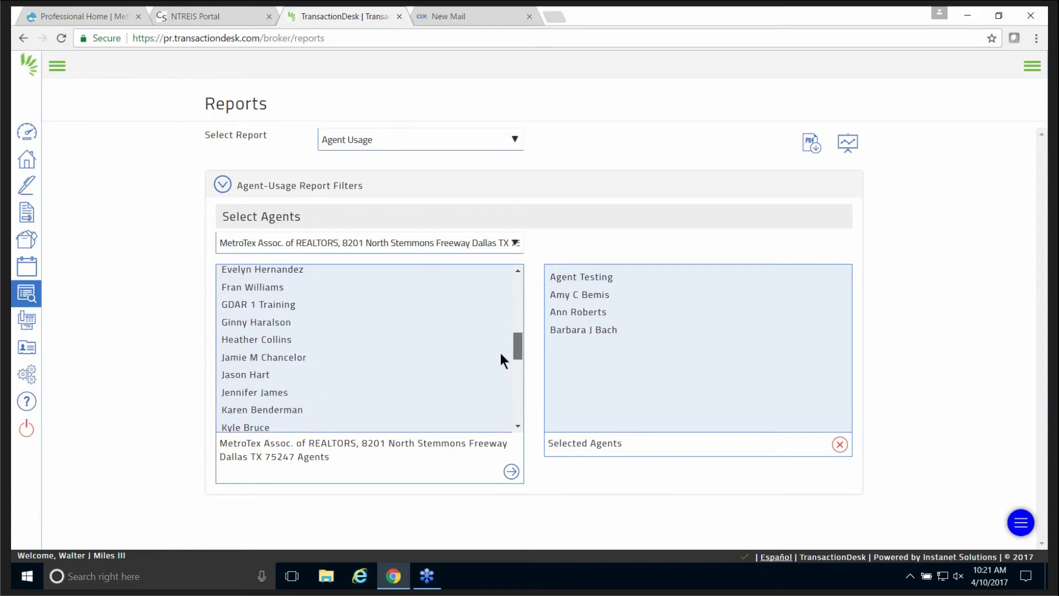
left_click(257, 334)
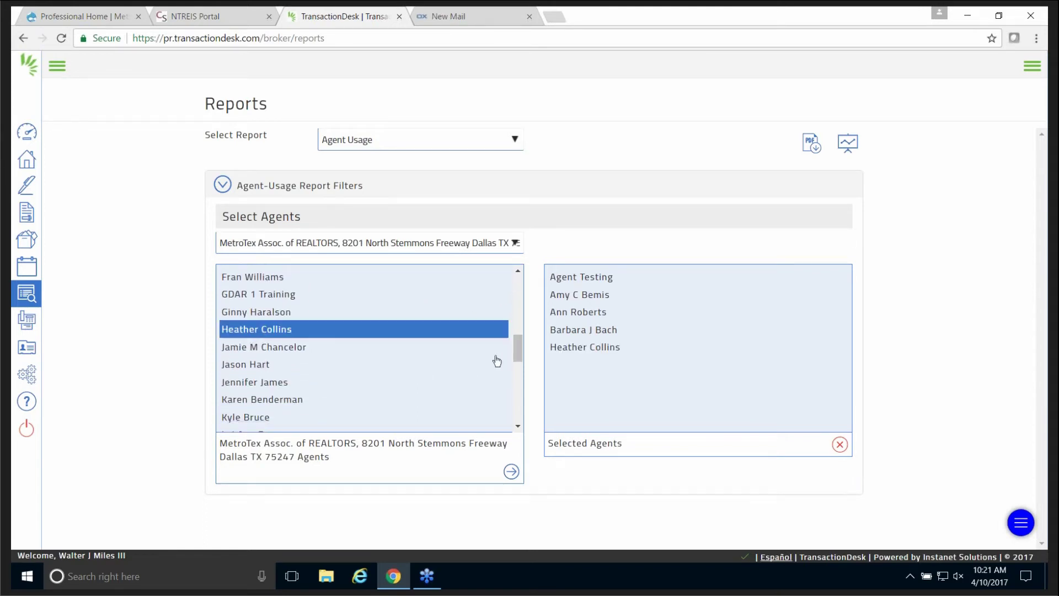
left_click_drag(519, 352, 517, 422)
left_click(288, 398)
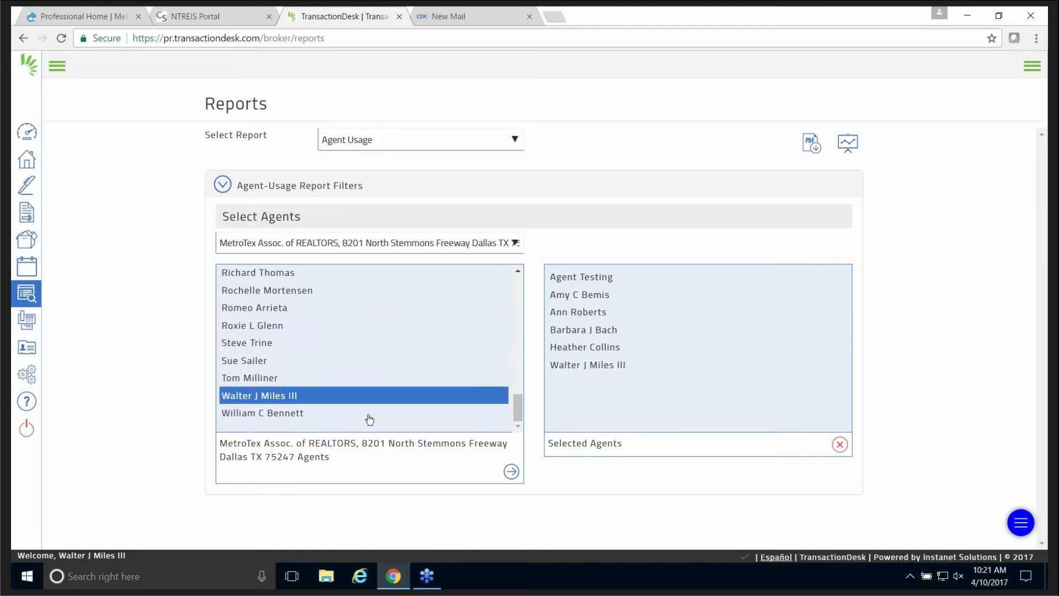
left_click(846, 144)
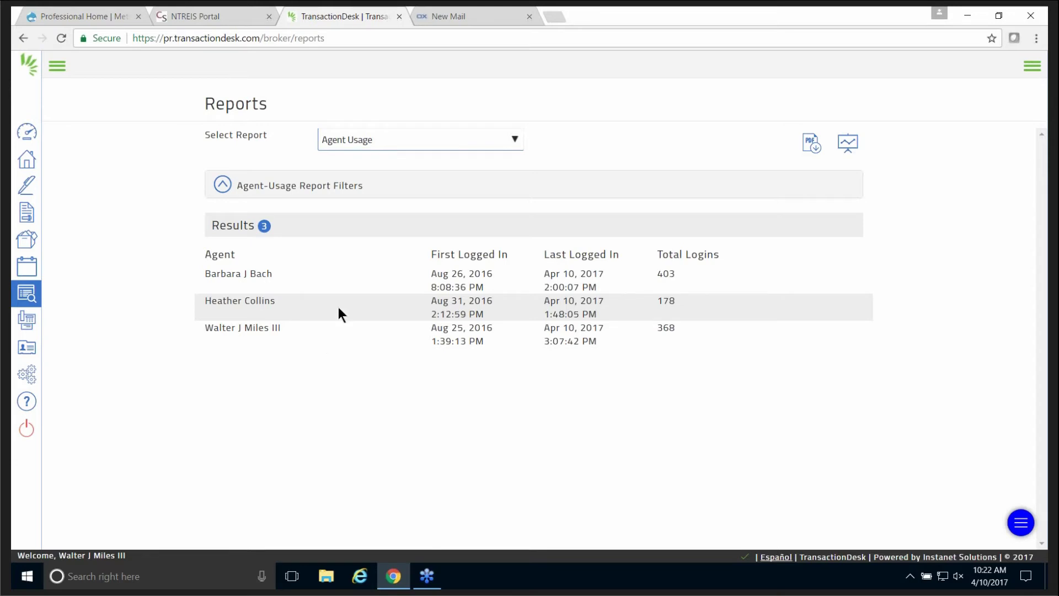
left_click(449, 142)
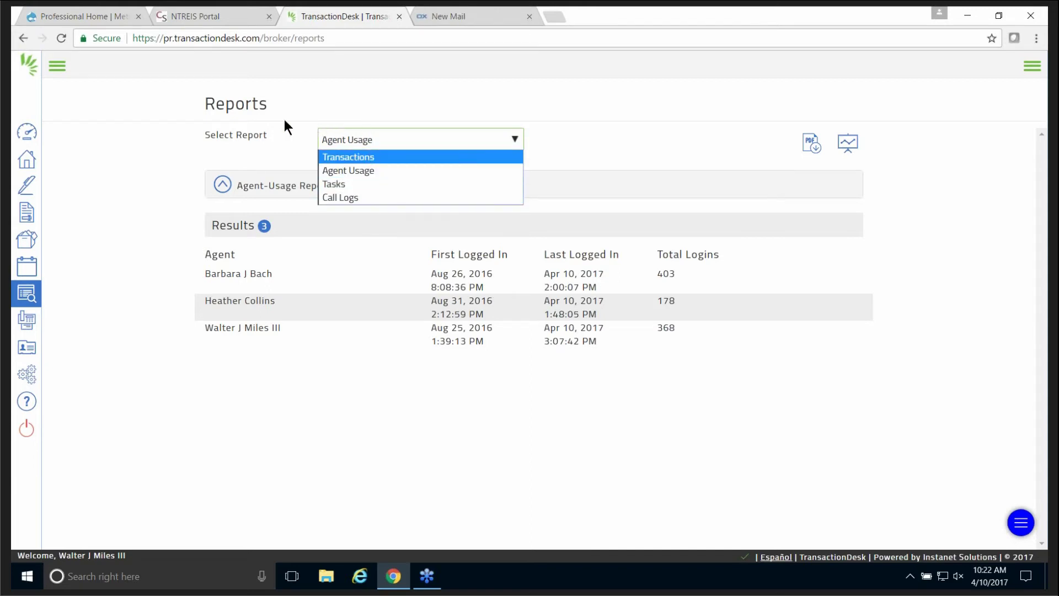
left_click(22, 37)
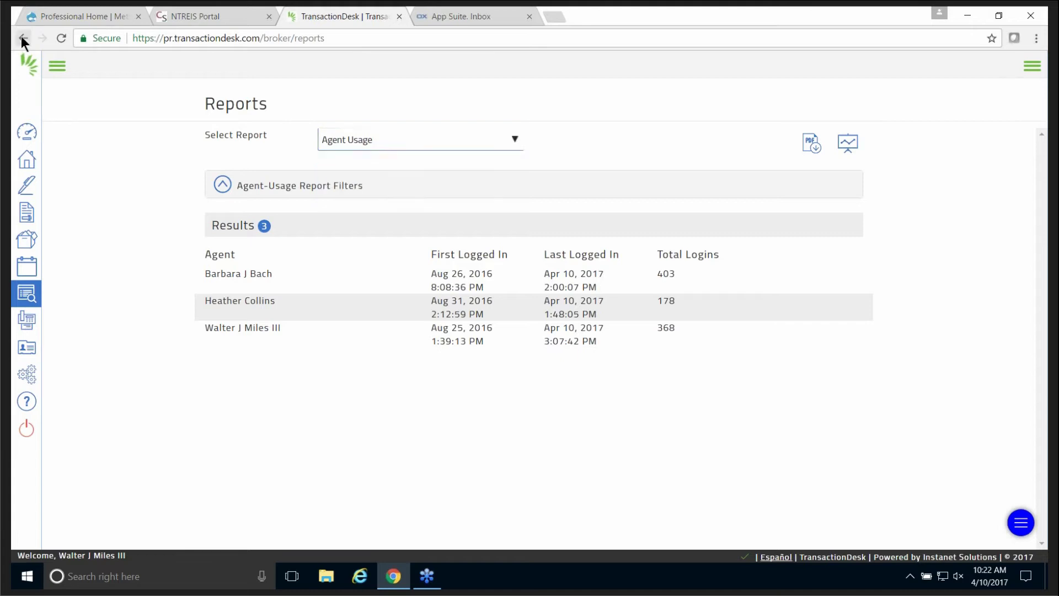
In Office Settings, keep agents allowed to delete transactions and vendors hidden from participants.
left_click(22, 36)
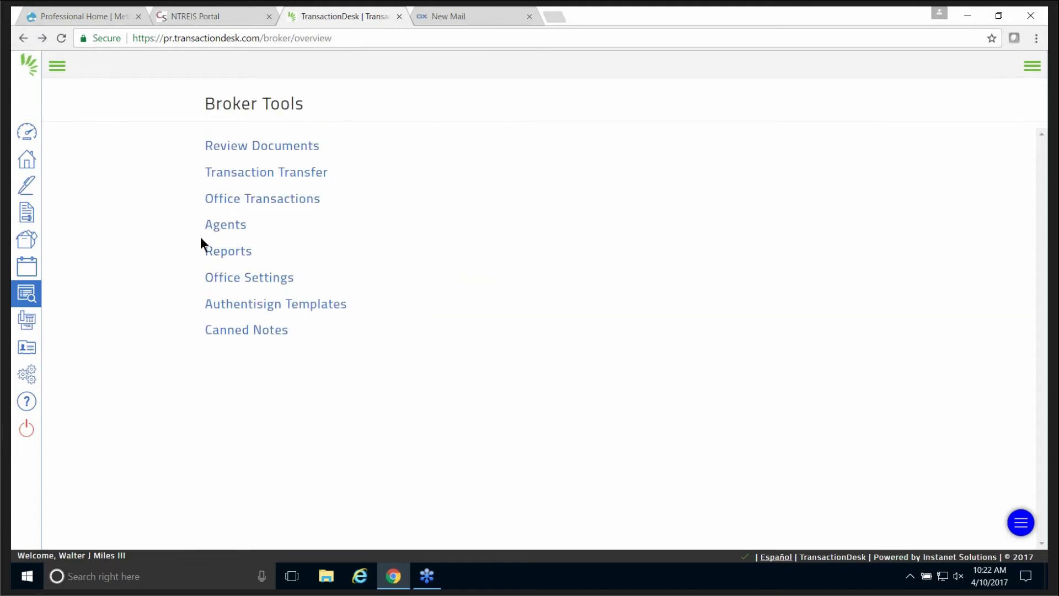
left_click(258, 279)
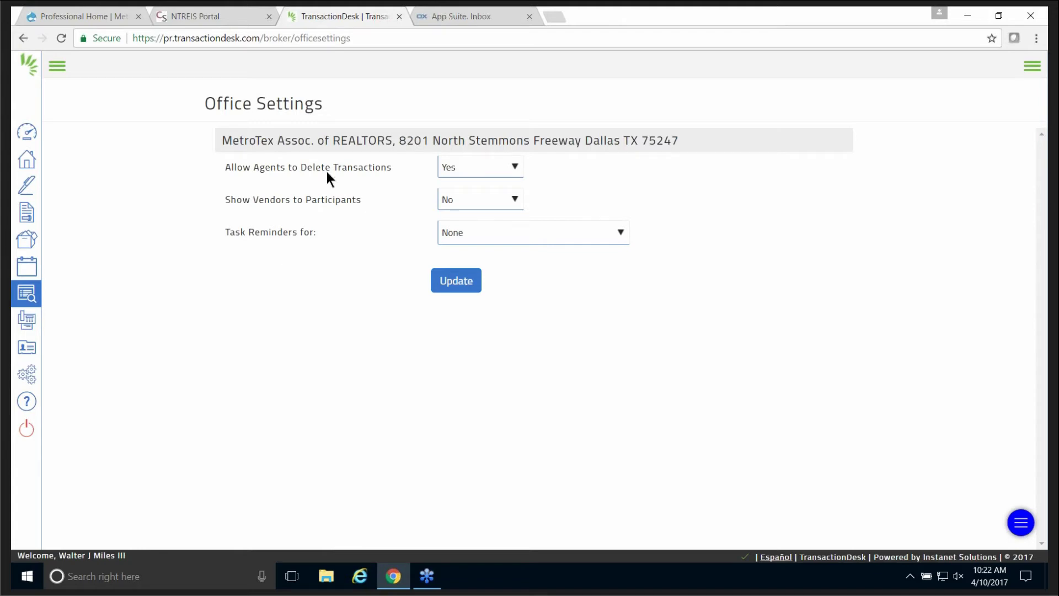
left_click(513, 166)
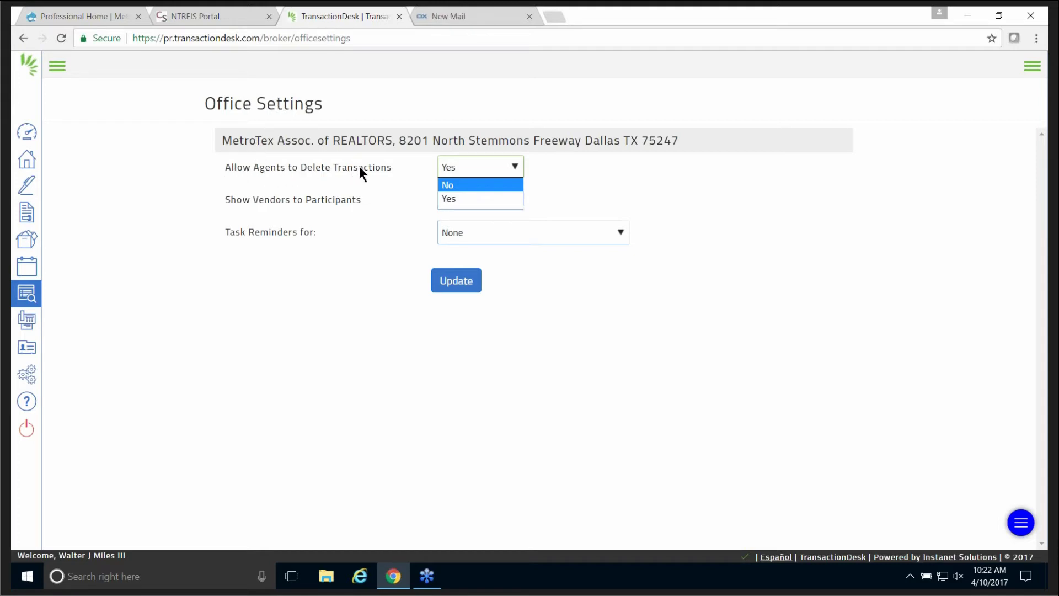
left_click(456, 185)
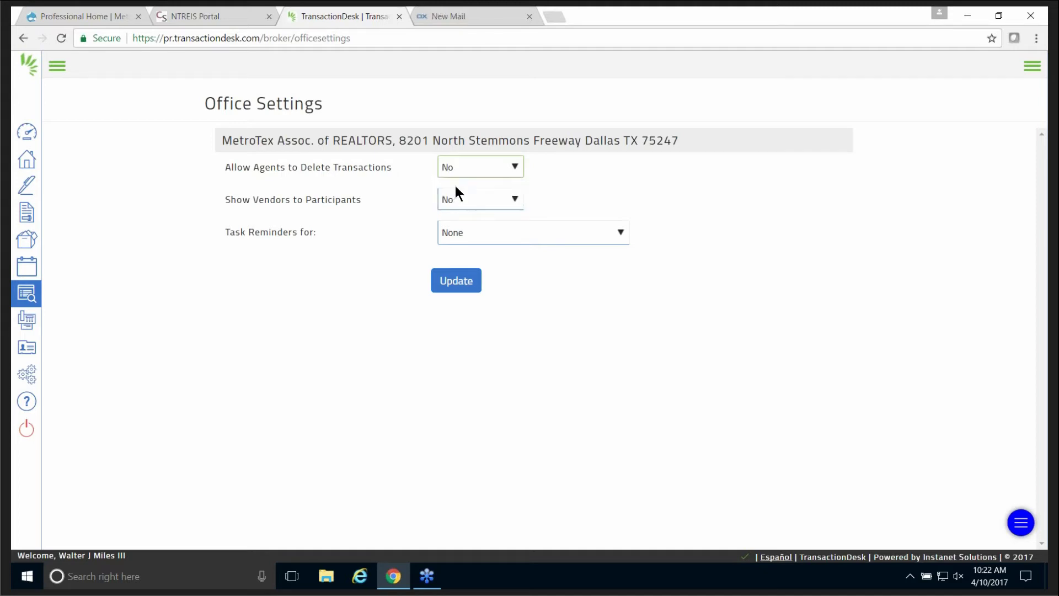
left_click(515, 165)
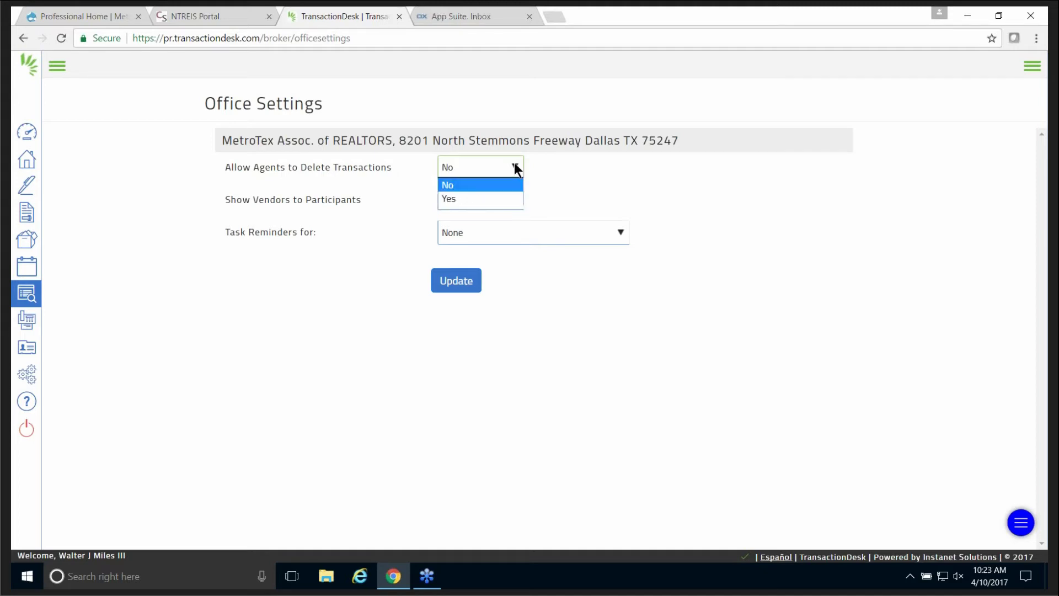
left_click(482, 198)
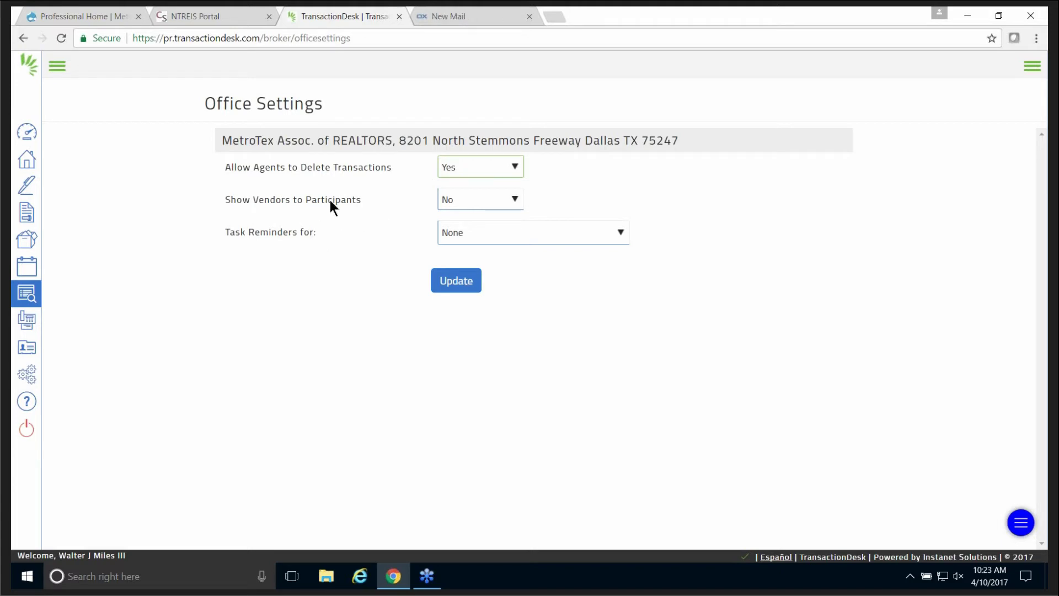
left_click(515, 200)
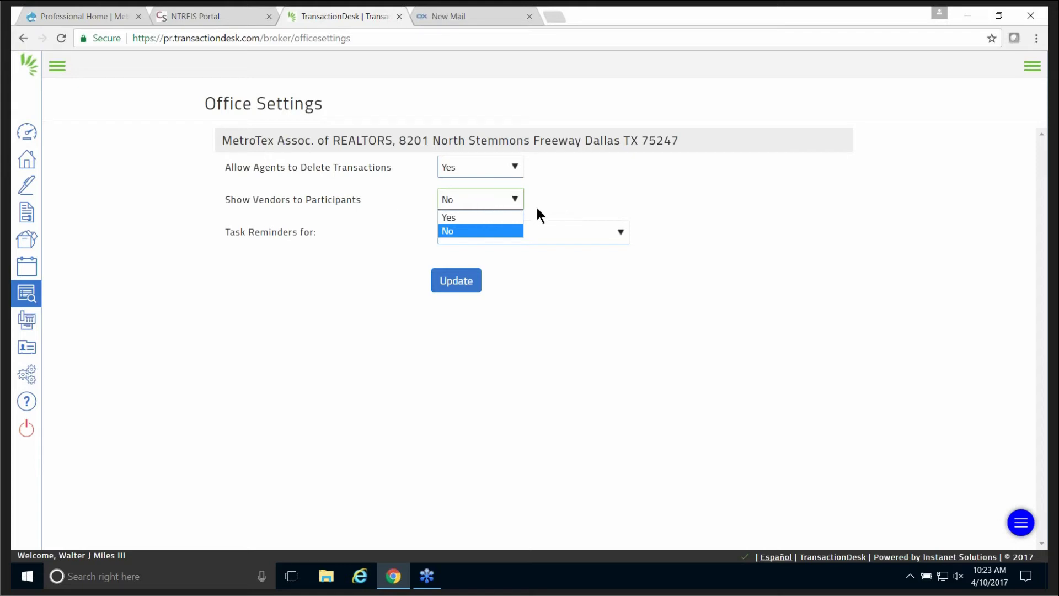
left_click(507, 197)
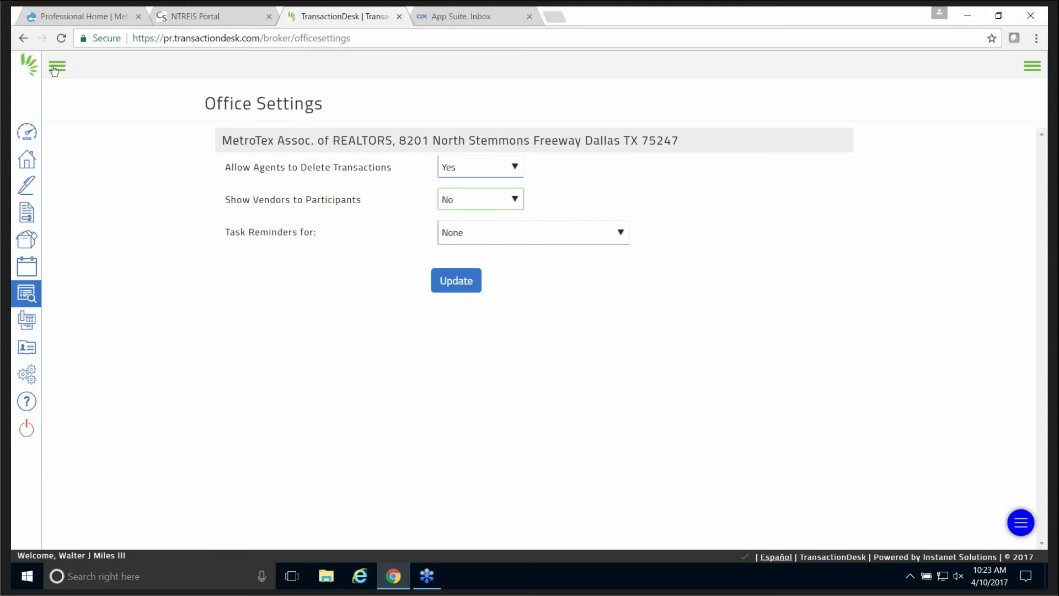
Back out of Office Settings to the Broker Tools overview, Review Documents through Canned Notes.
left_click(28, 40)
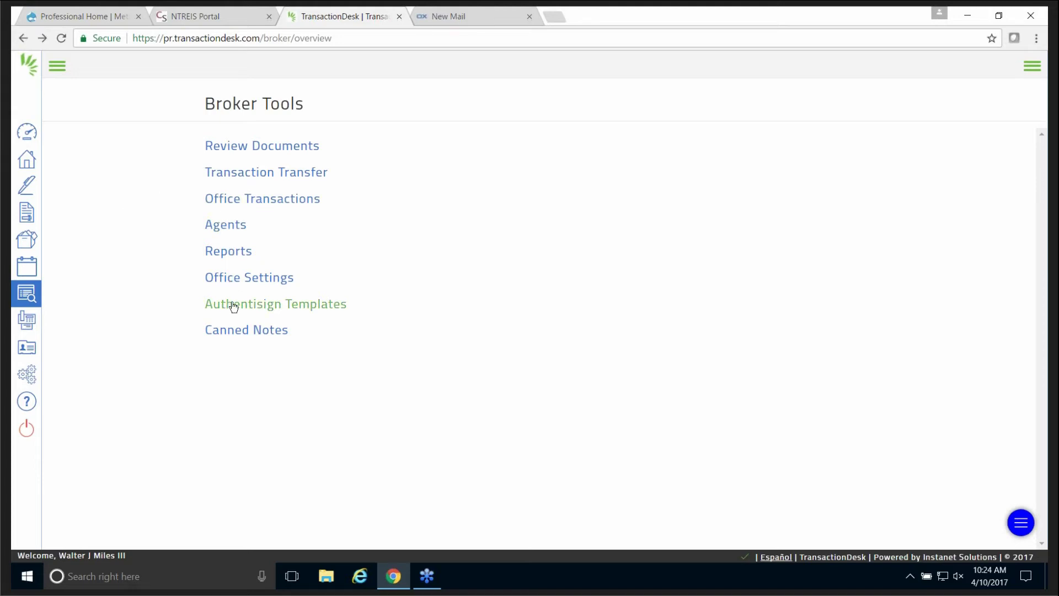
left_click(297, 307)
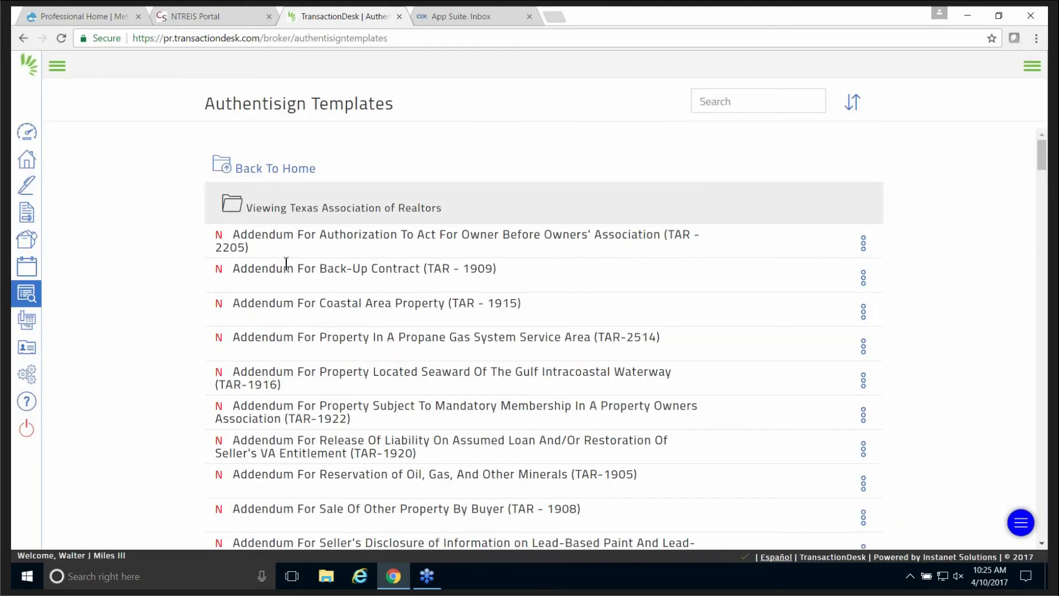
scroll(786, 239, "down", 3)
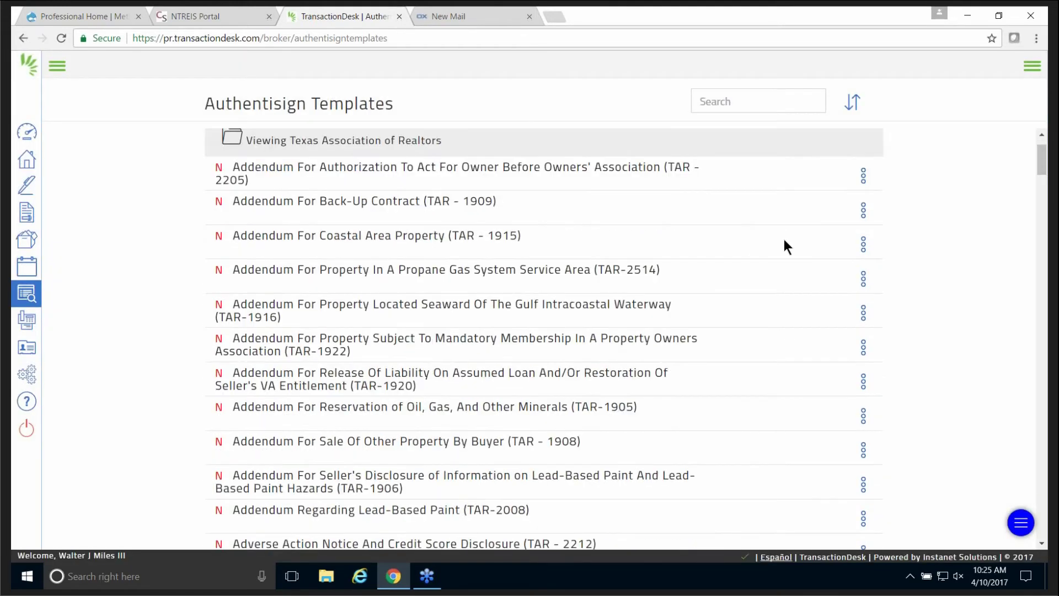
scroll(784, 239, "down", 9)
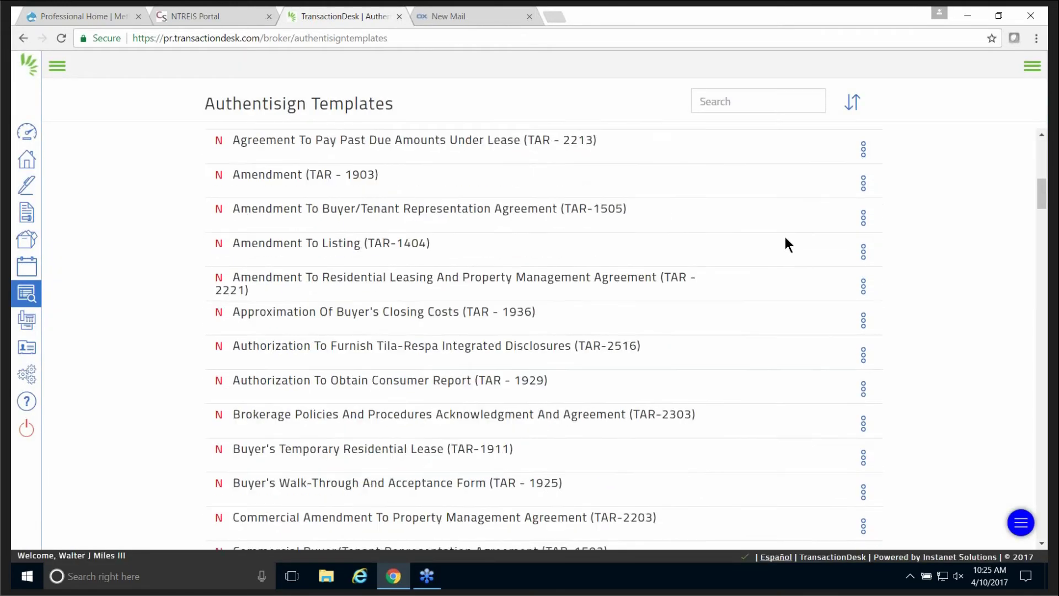
scroll(786, 237, "down", 13)
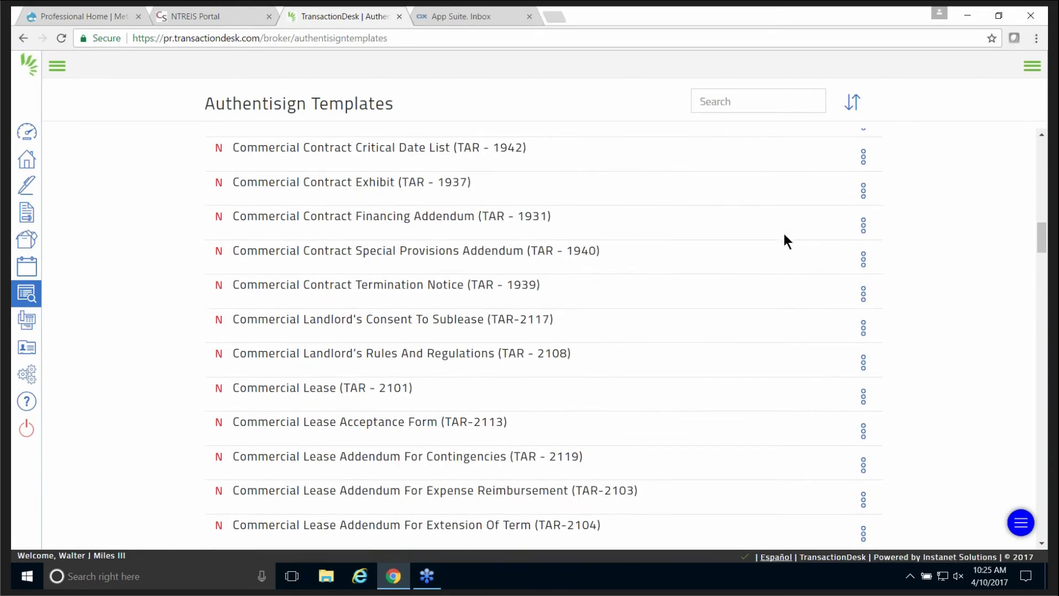
scroll(783, 235, "down", 4)
scroll(781, 235, "up", 6)
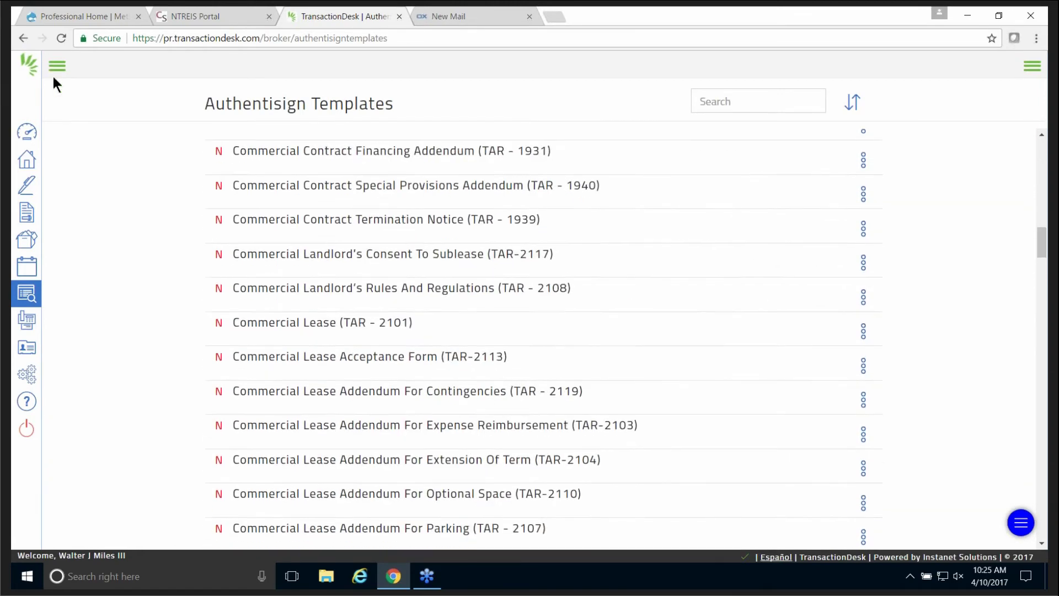
left_click(22, 38)
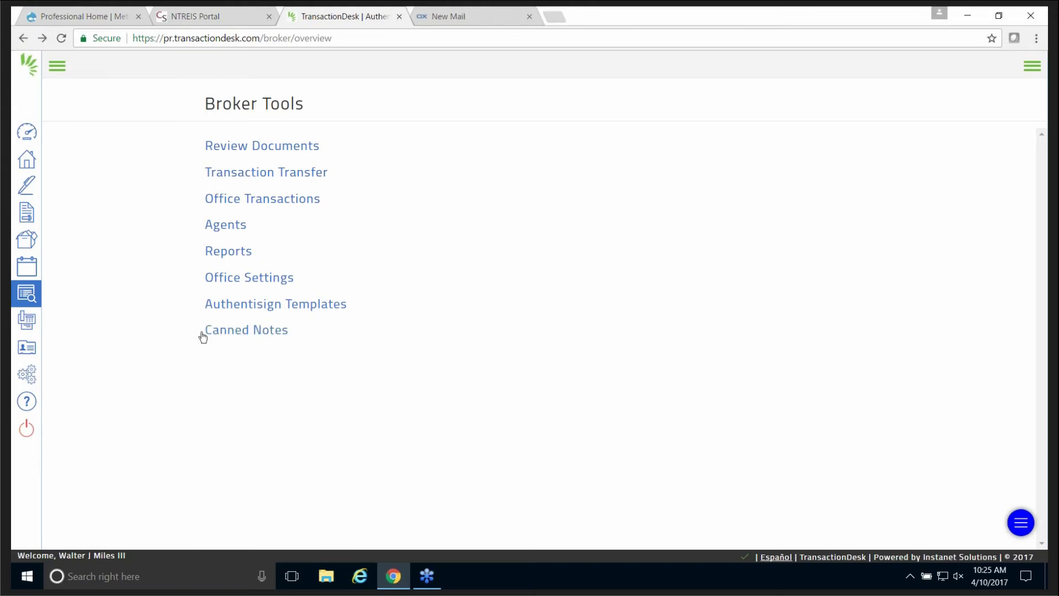
Open Canned Notes with its two existing notes and start a new canned note.
left_click(259, 332)
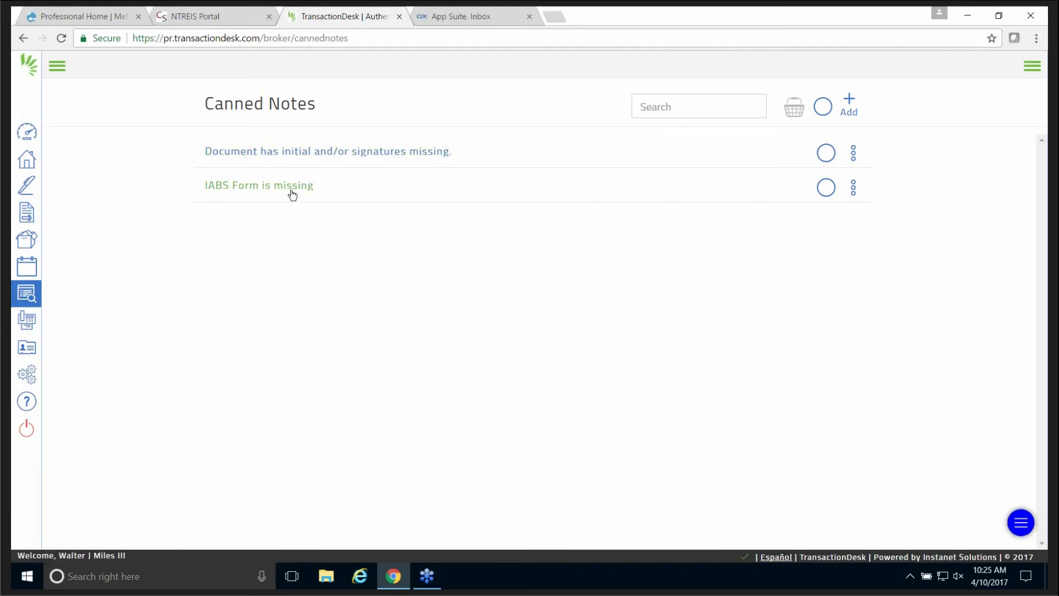
left_click(849, 101)
Save a third canned note reading a long row of X's, then go back to the Broker Tools list.
left_click(482, 143)
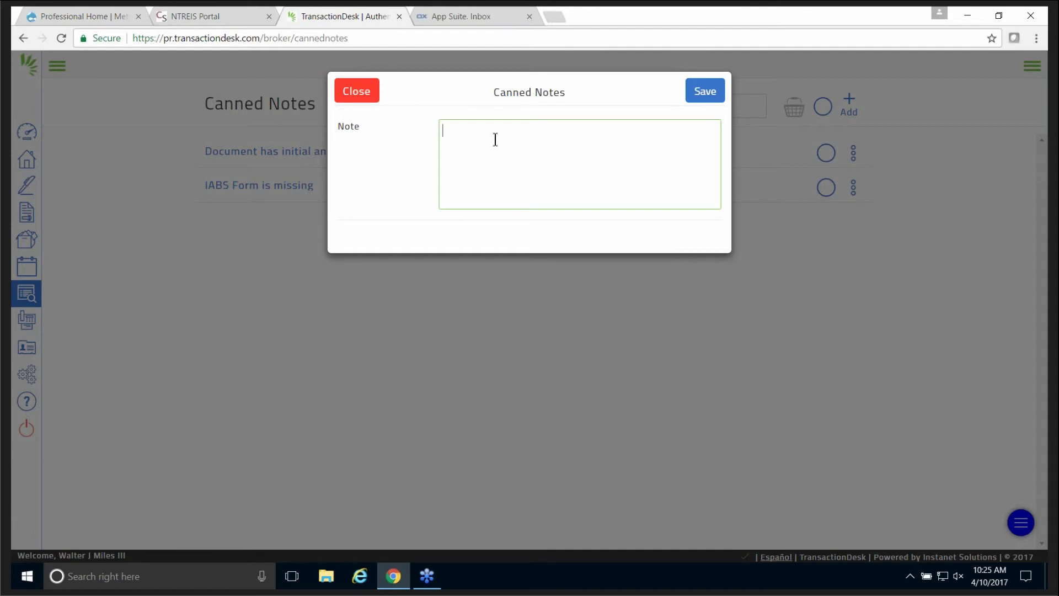
type("XXXXXXXXXXXXXXXXXXXXXXXXXXXXXXXXXXXXXXXXXXXX")
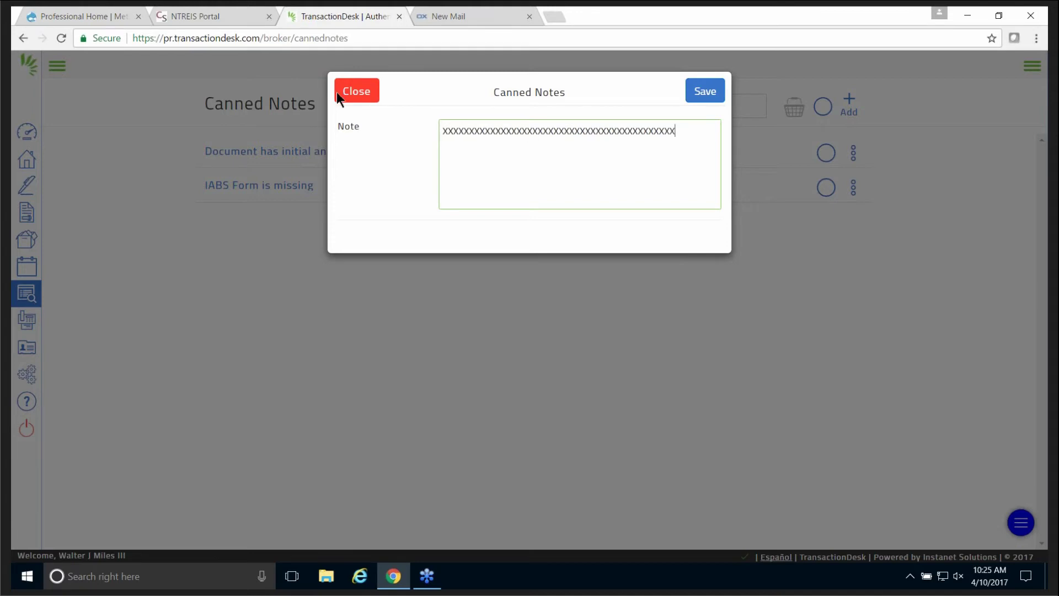
left_click(716, 98)
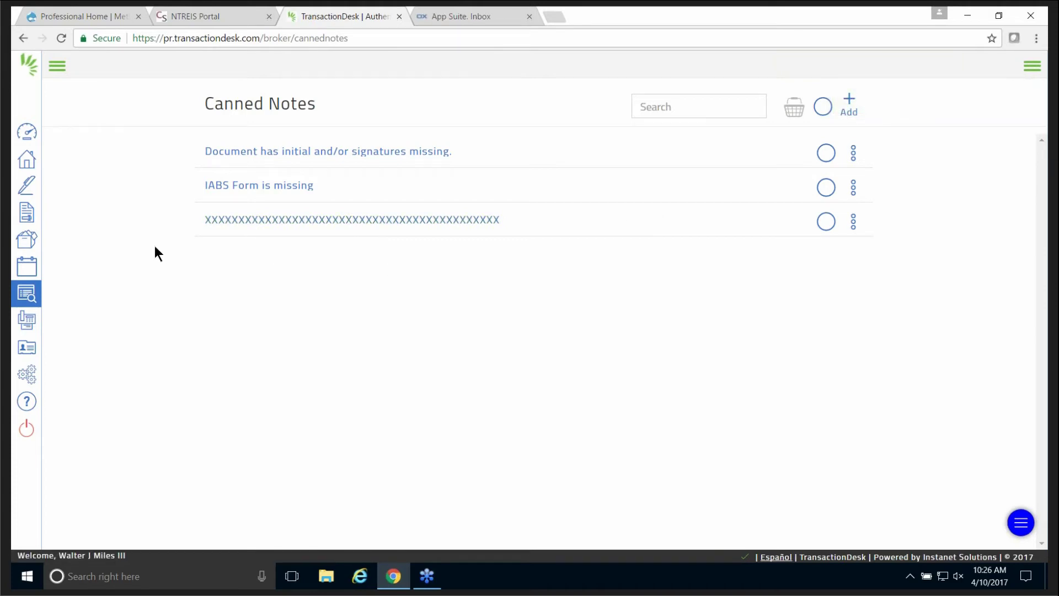
left_click(22, 39)
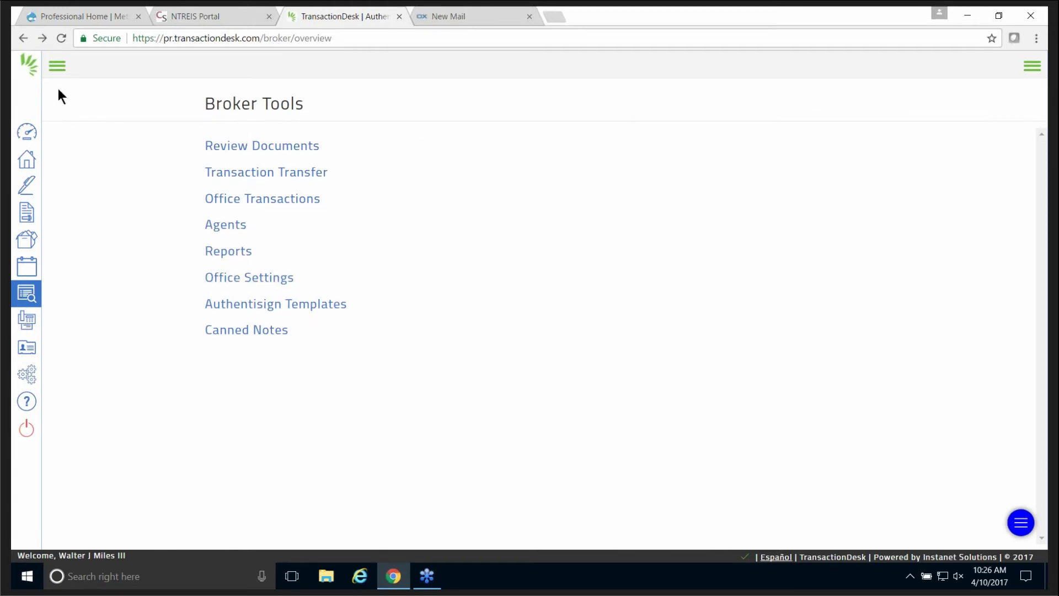
Go to the Broker Dashboard from the Setup menu's expanded sidebar.
left_click(29, 375)
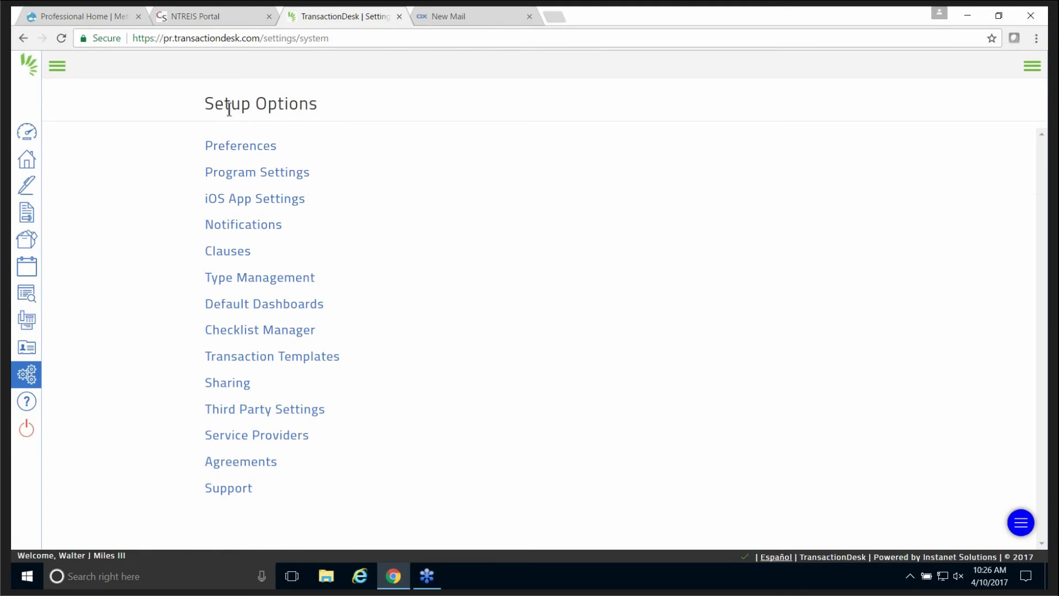
left_click(58, 66)
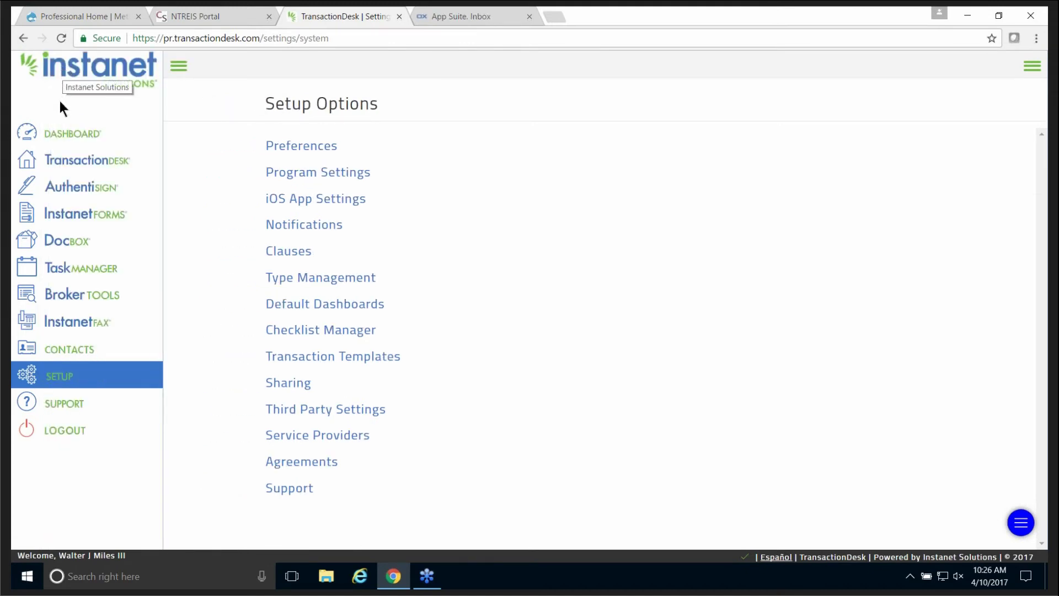
left_click(59, 138)
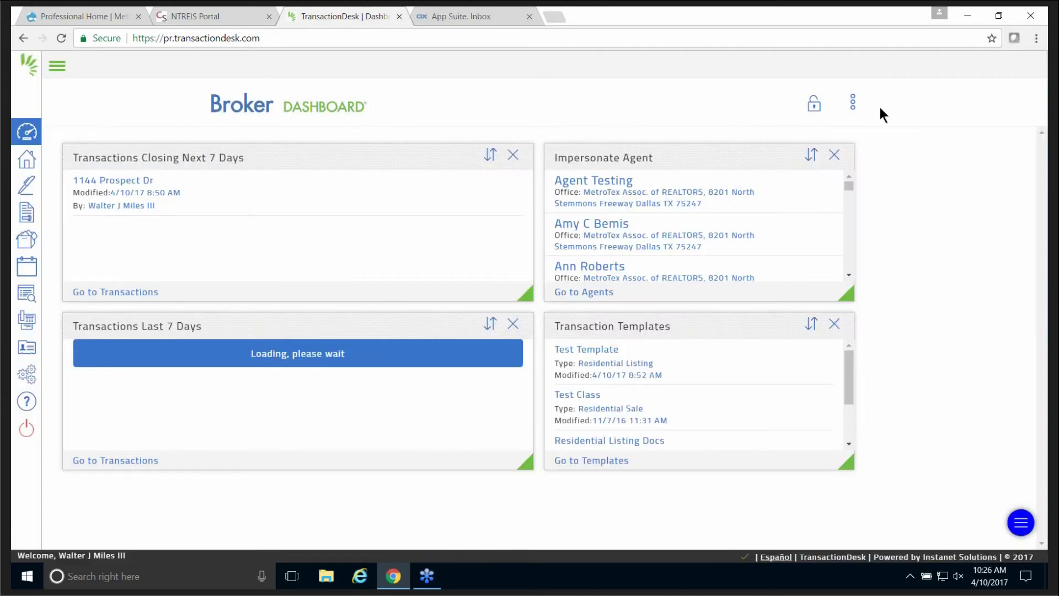
Preview the dashboard with View as agent, then switch back with View as broker.
left_click(853, 101)
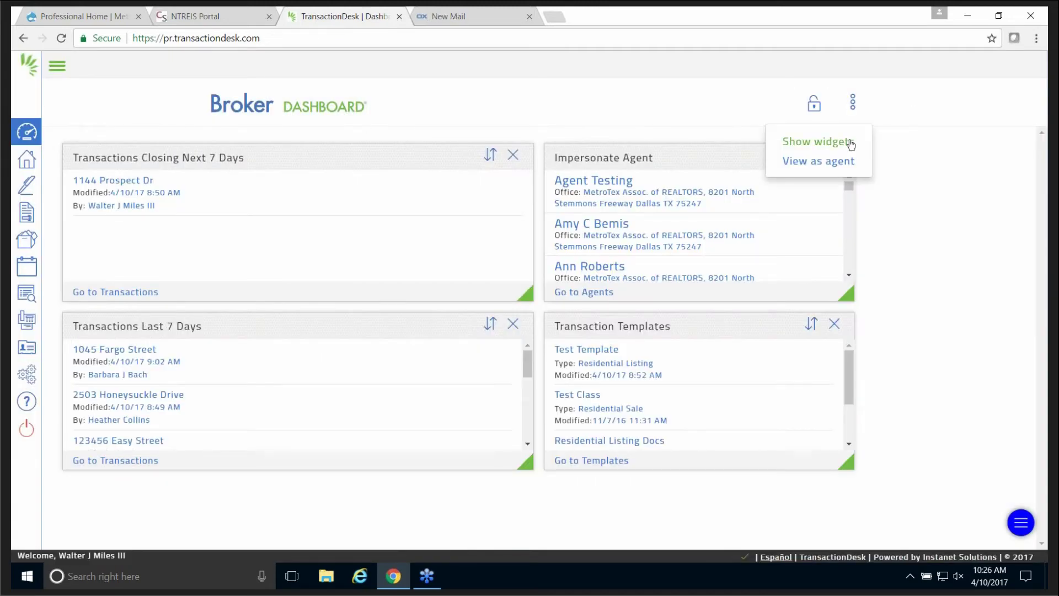
left_click(837, 167)
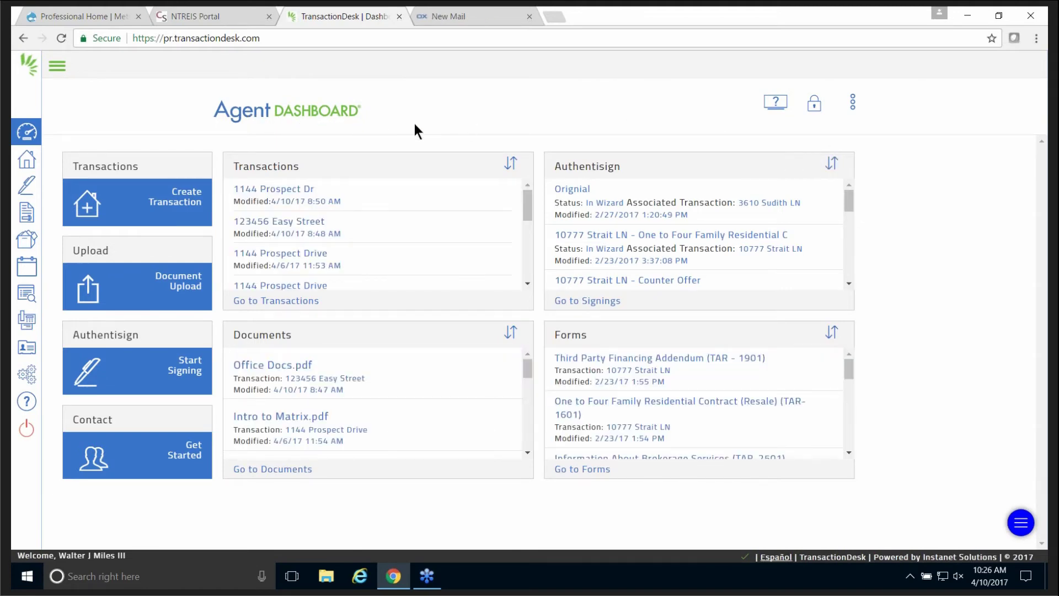
left_click(857, 104)
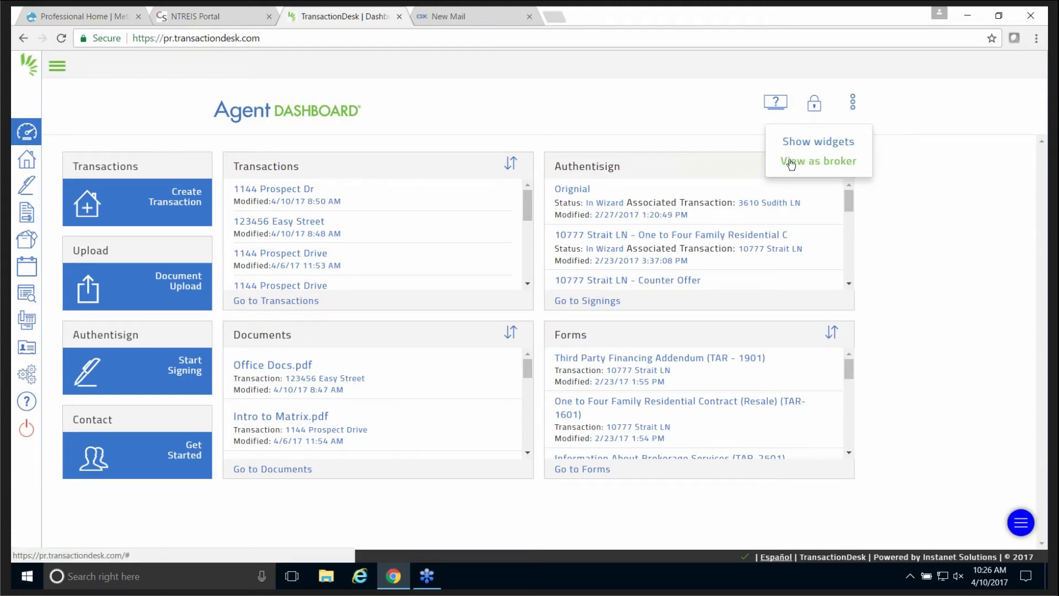
left_click(812, 163)
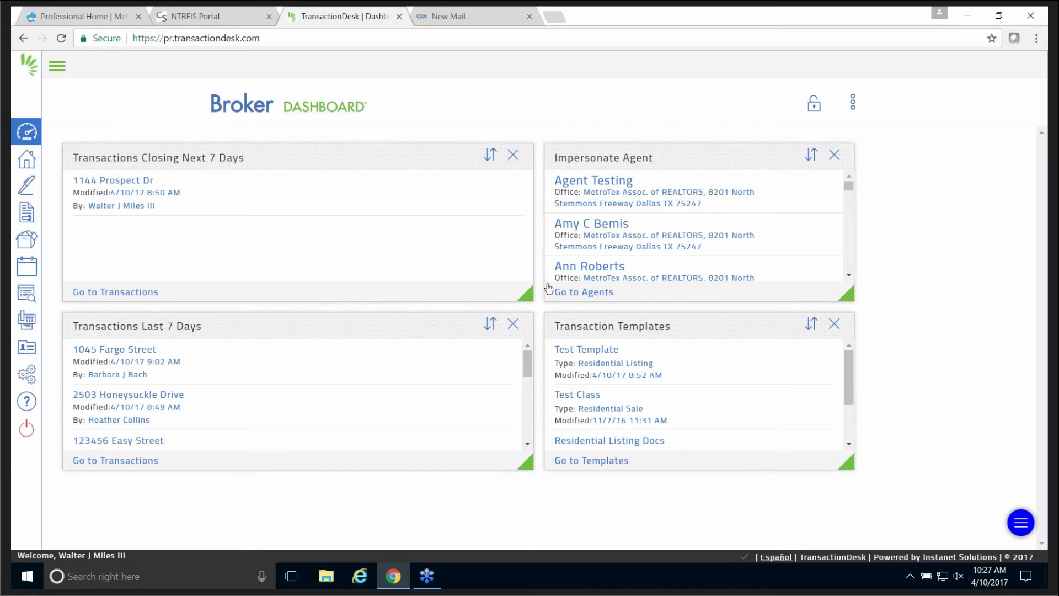
left_click(853, 103)
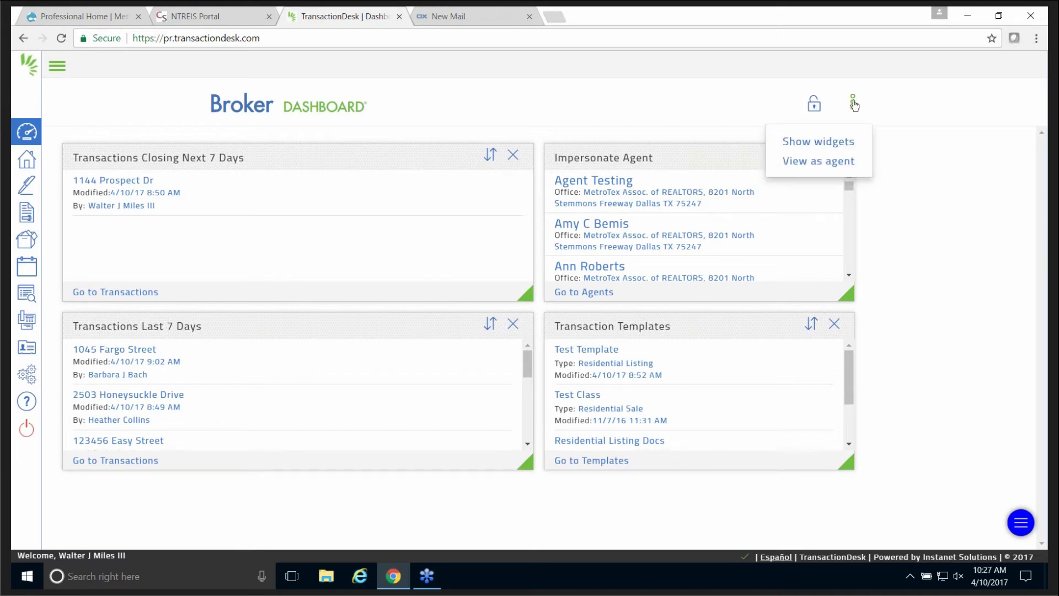
Show the widget tiles and drop the Office tile onto the dashboard as Transactions By Office.
left_click(833, 143)
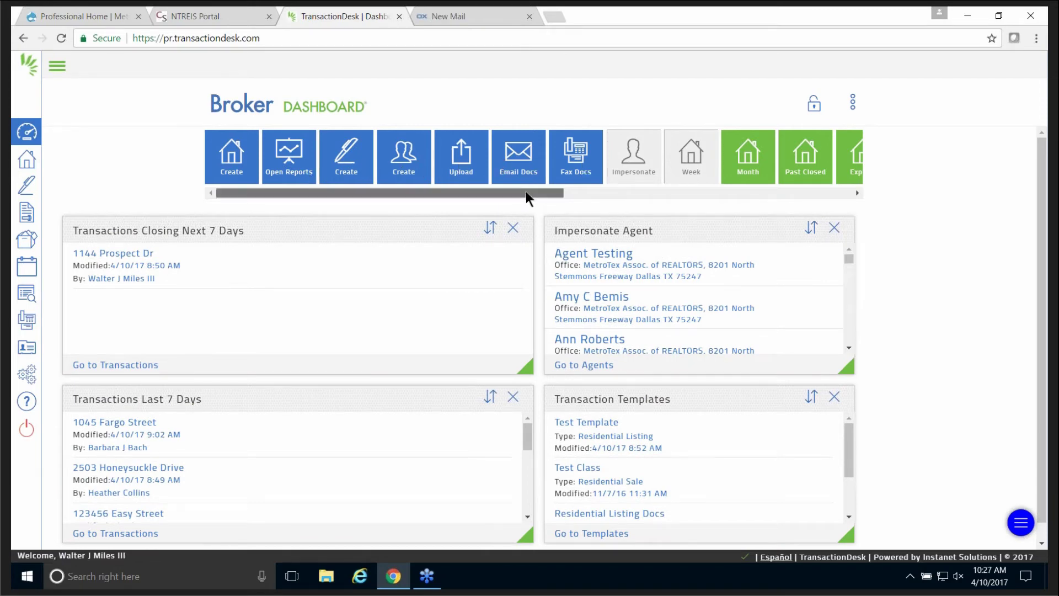
left_click_drag(533, 194, 656, 199)
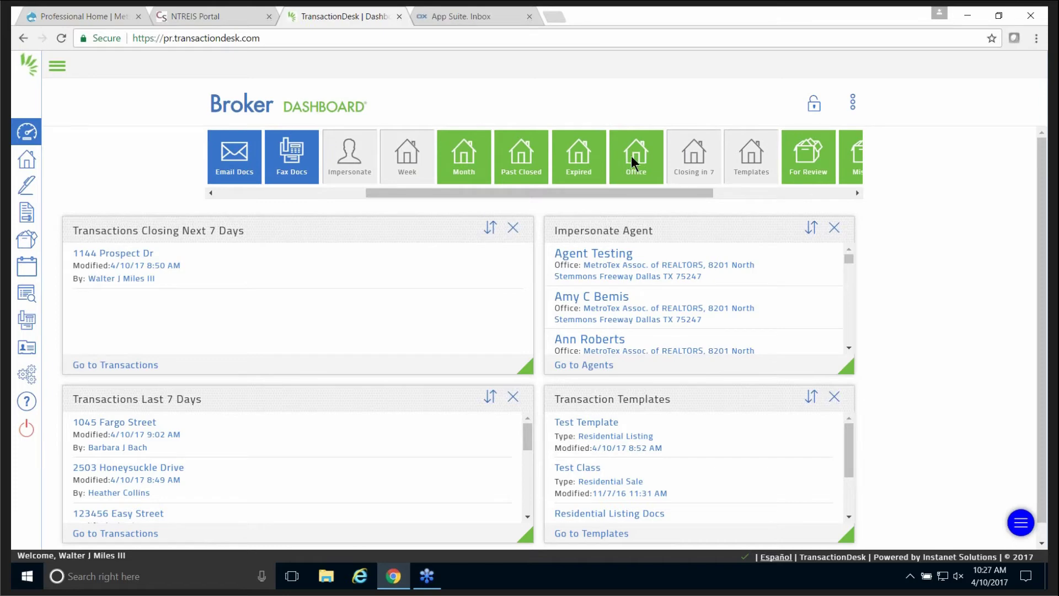
left_click_drag(638, 158, 539, 262)
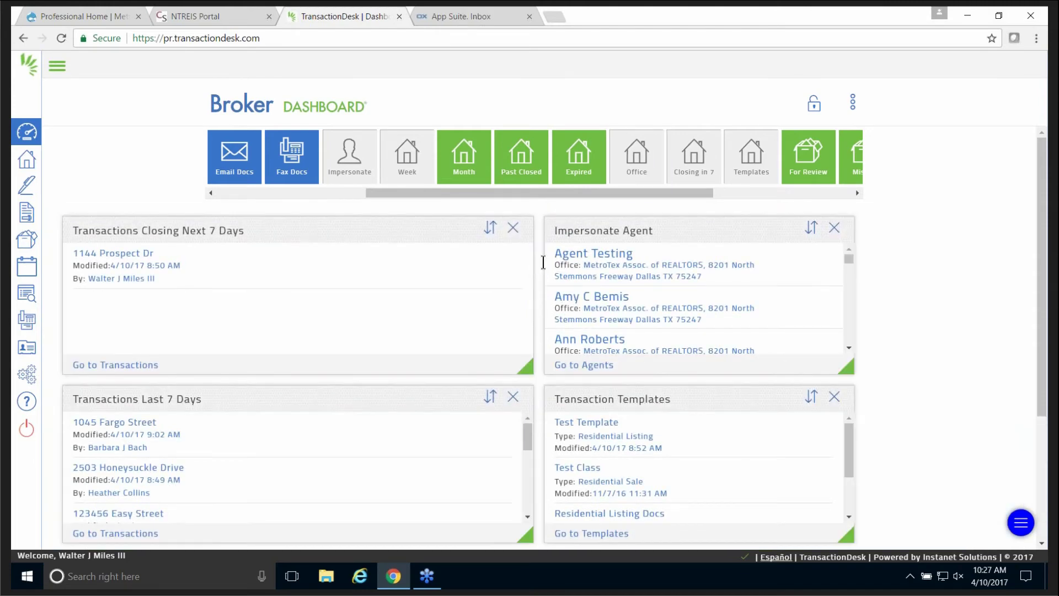
scroll(937, 298, "down", 4)
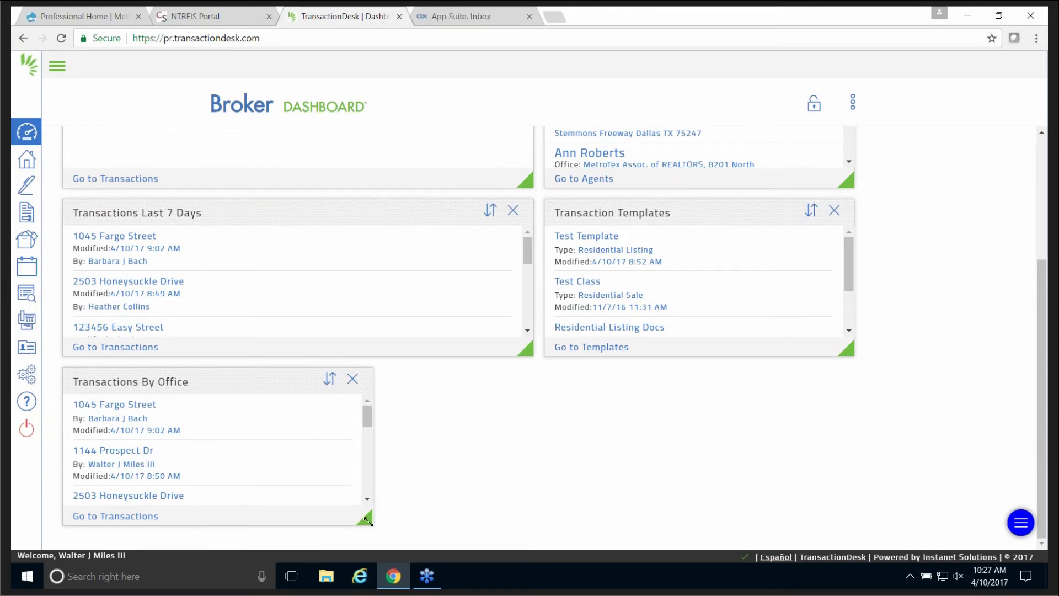
Place Transactions By Office in the left column below Transactions Closing Next 7 Days, full column width.
left_click_drag(366, 520, 221, 452)
left_click_drag(261, 381, 742, 92)
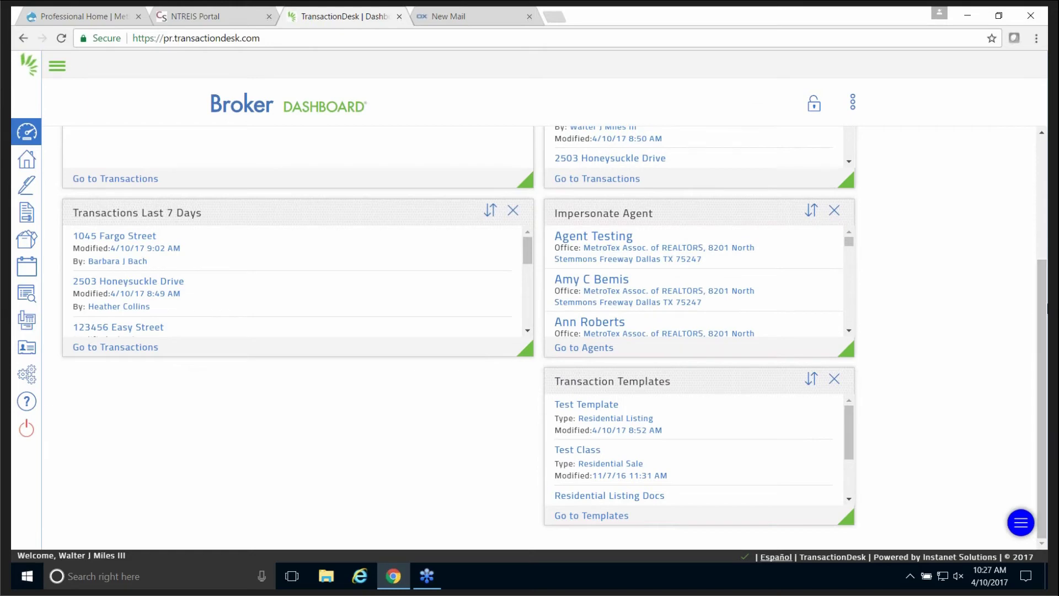
left_click_drag(1046, 283, 1038, 197)
left_click_drag(661, 172, 144, 344)
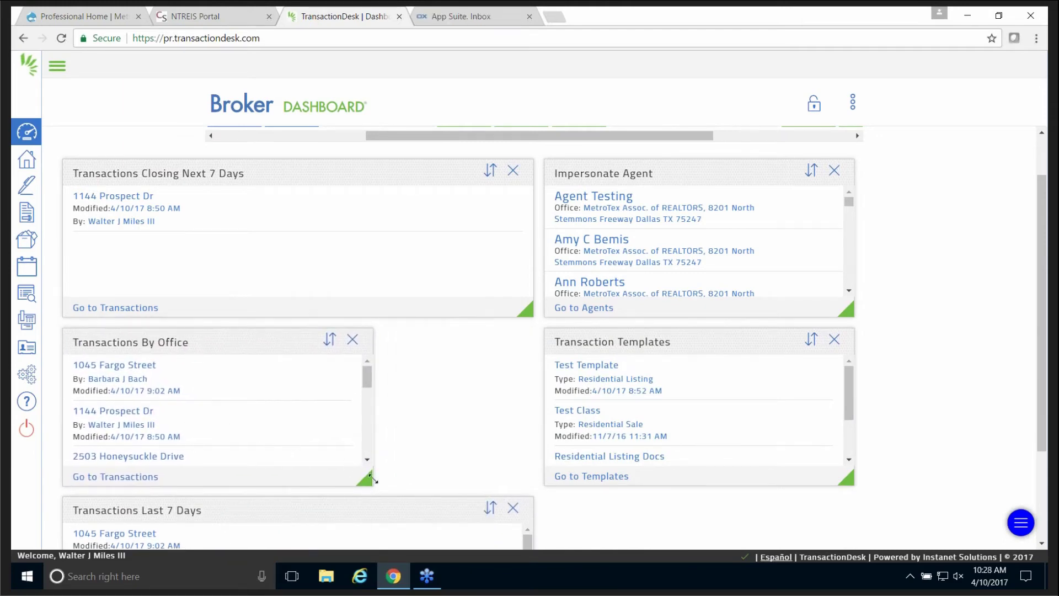
left_click_drag(370, 479, 532, 481)
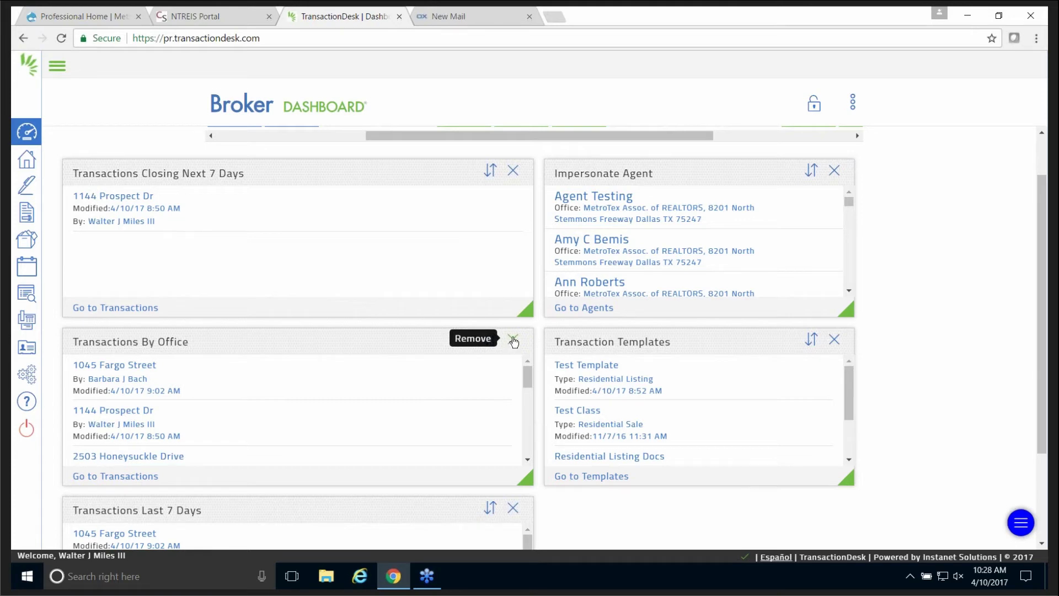
Remove the Transactions By Office widget and re-add it from the Office tile.
left_click(513, 340)
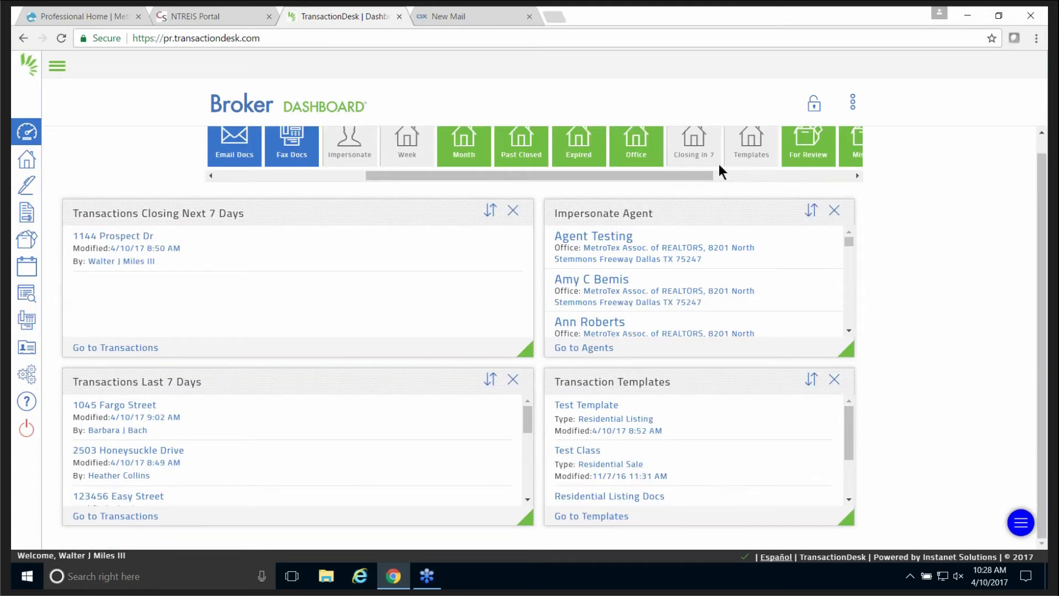
scroll(956, 204, "up", 1)
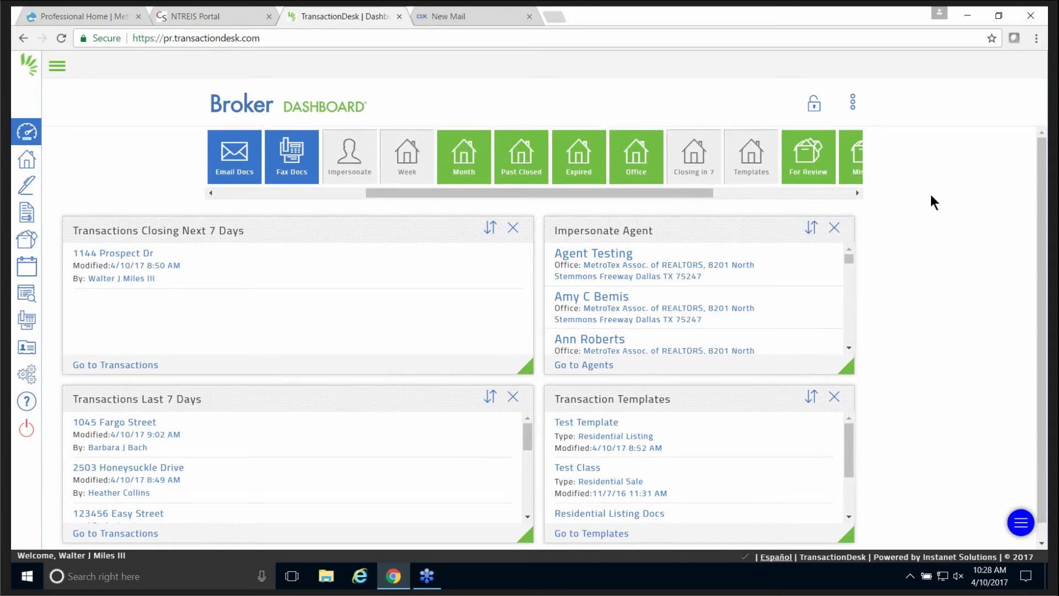
left_click_drag(644, 164, 548, 455)
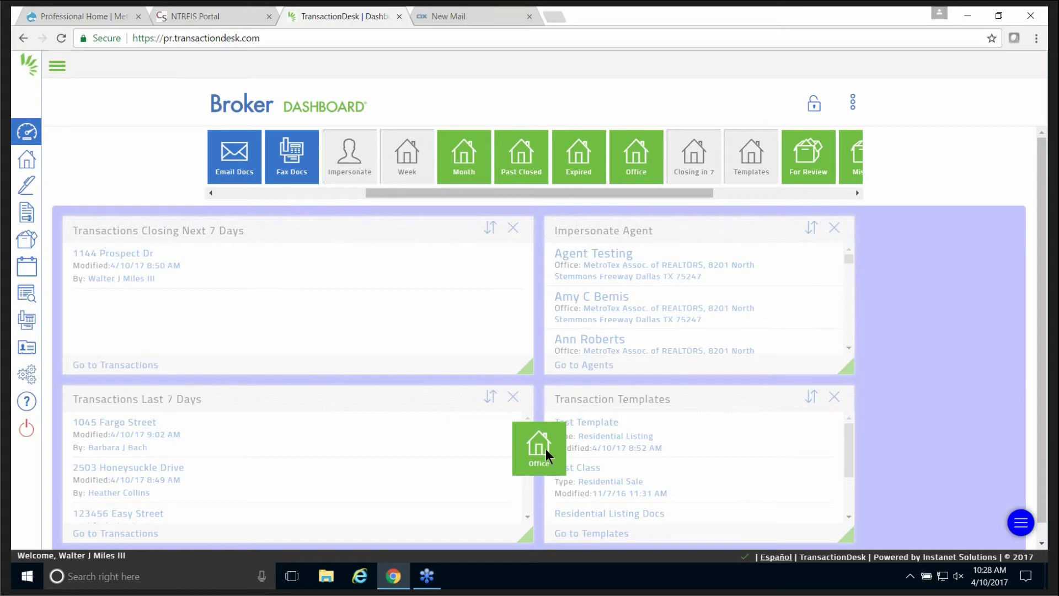
left_click_drag(547, 450, 543, 452)
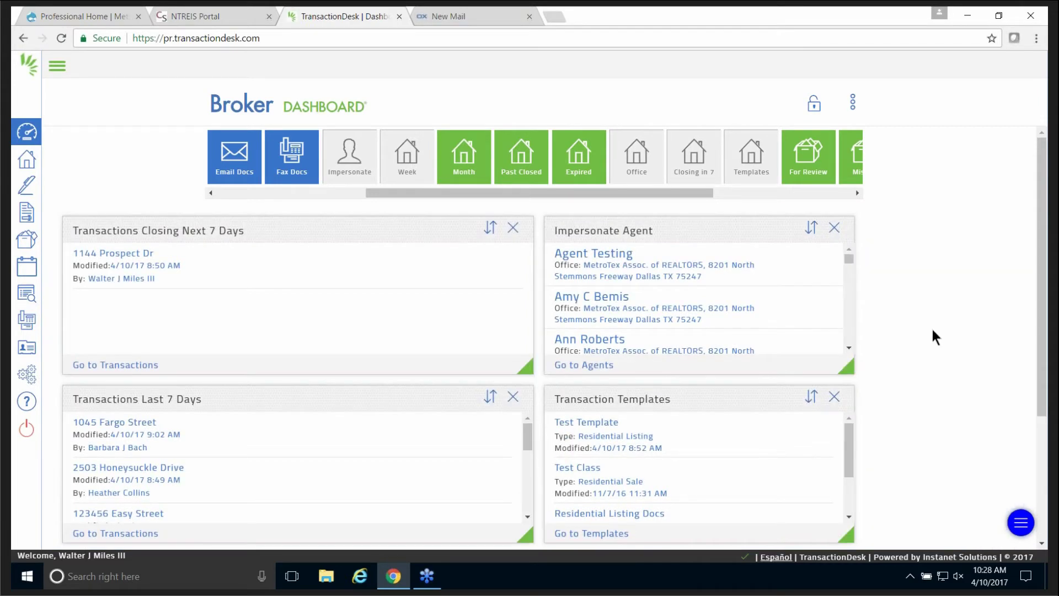
Add a Waiting For Review widget from the For Review tile.
scroll(949, 276, "down", 3)
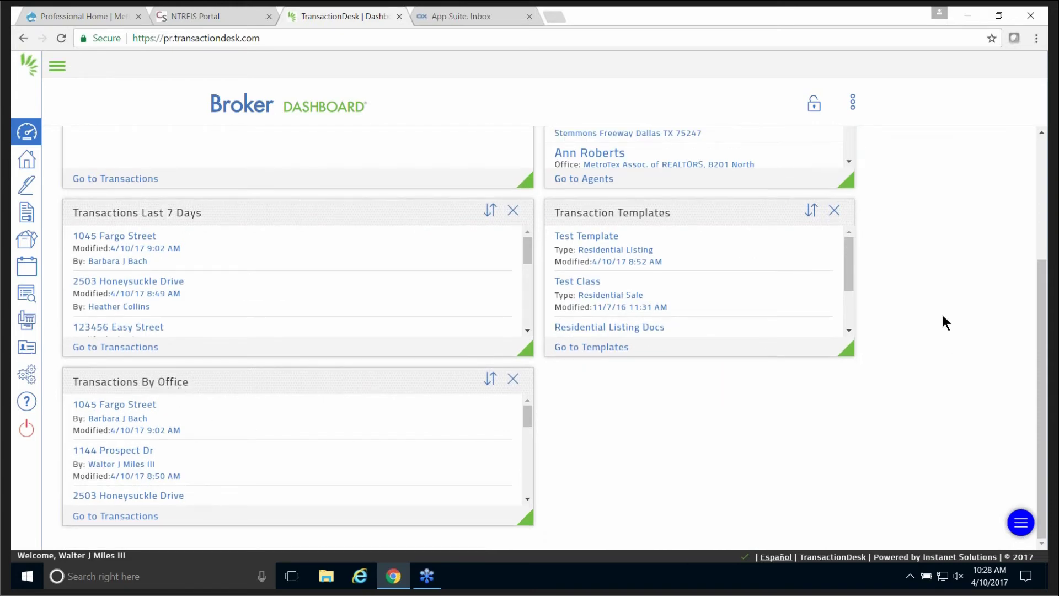
scroll(942, 320, "up", 5)
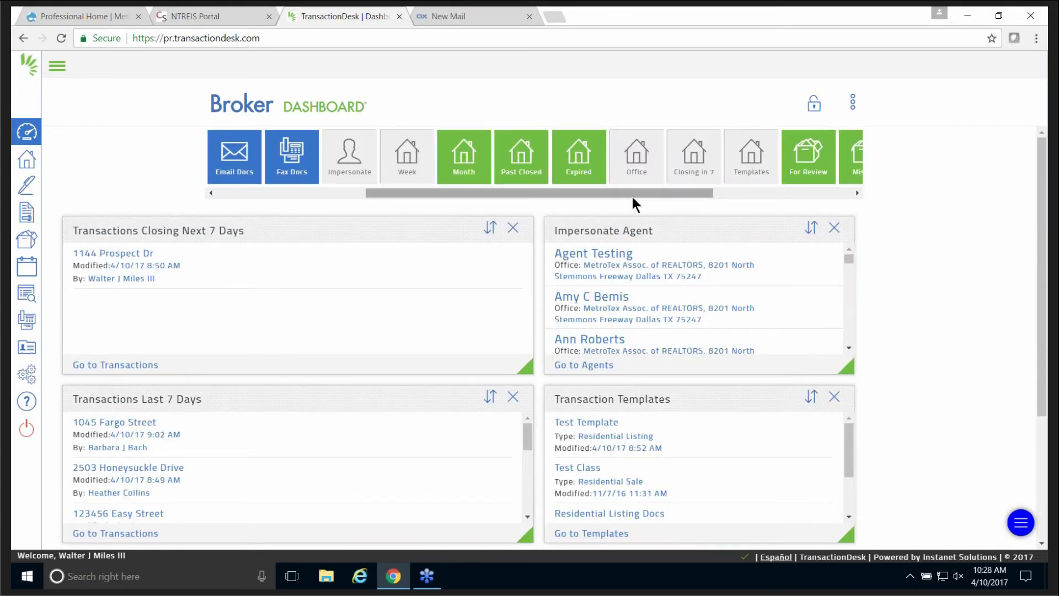
left_click_drag(635, 194, 697, 204)
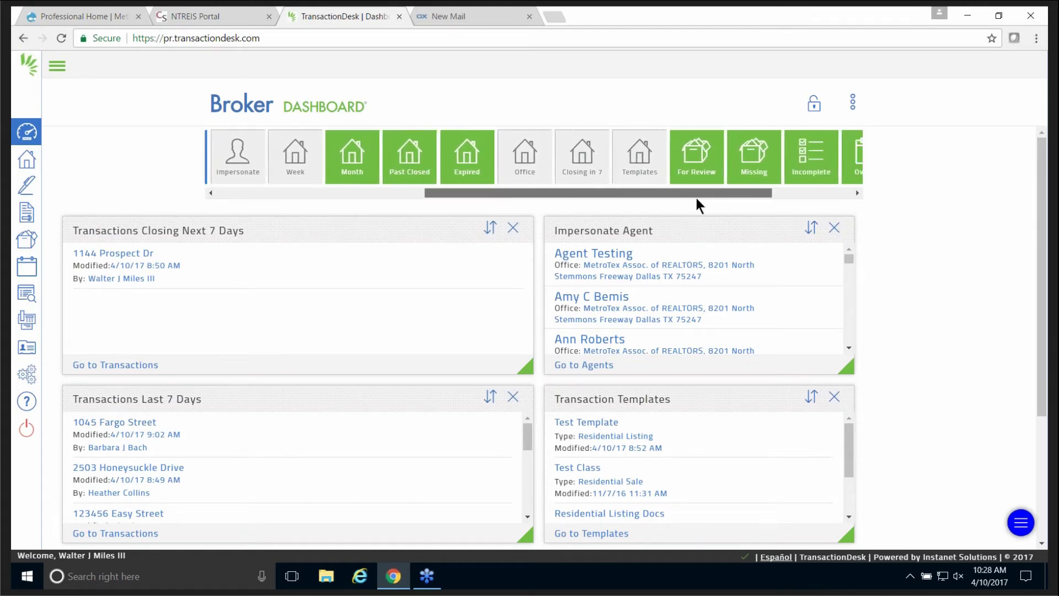
left_click_drag(684, 155, 891, 506)
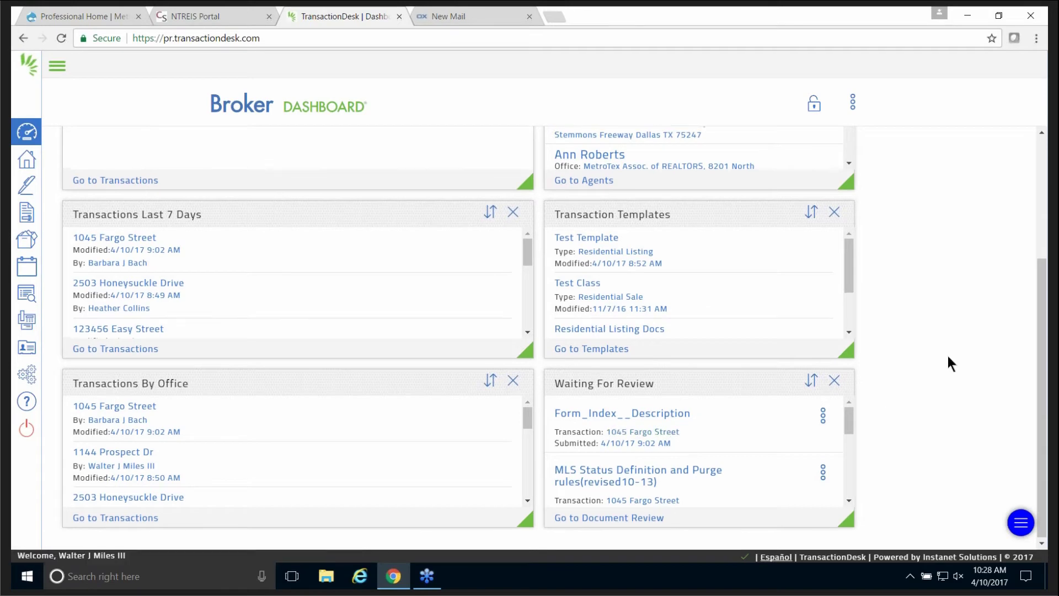
scroll(948, 353, "up", 3)
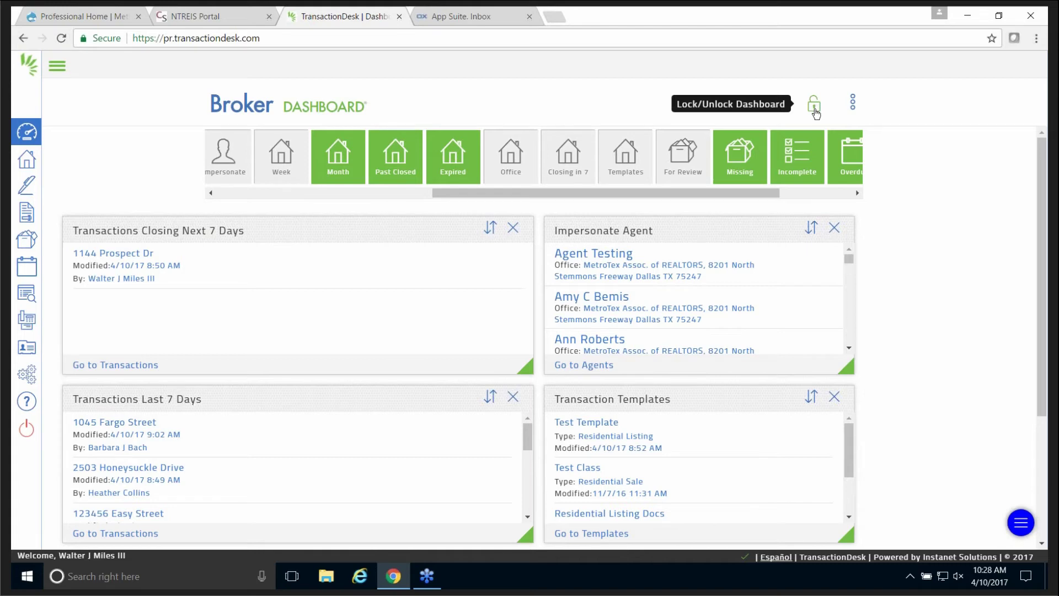
Lock the dashboard layout with the padlock icon and look over its six widgets.
left_click(816, 109)
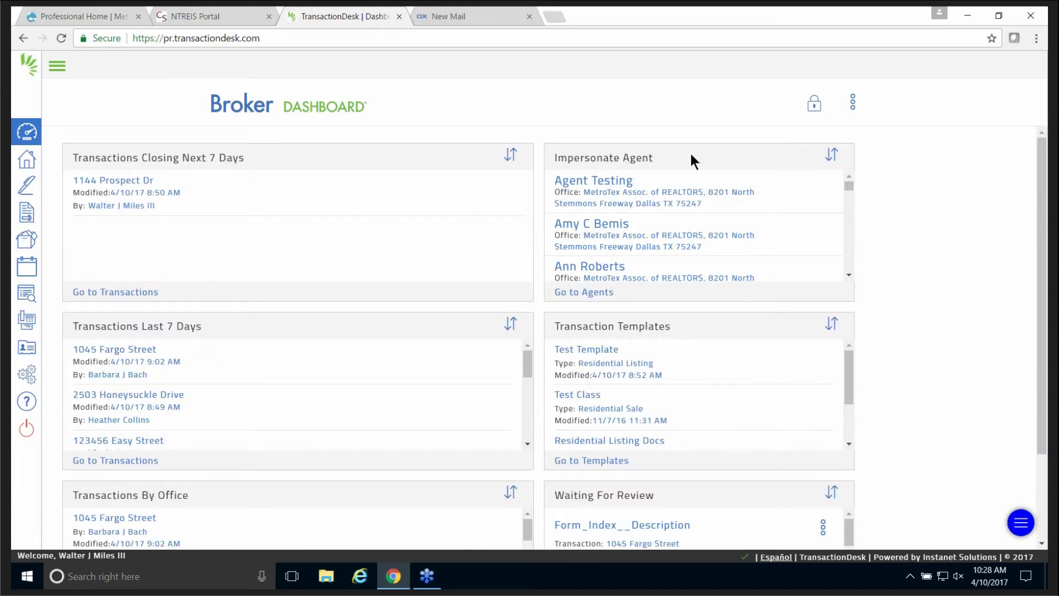
triple_click(348, 160)
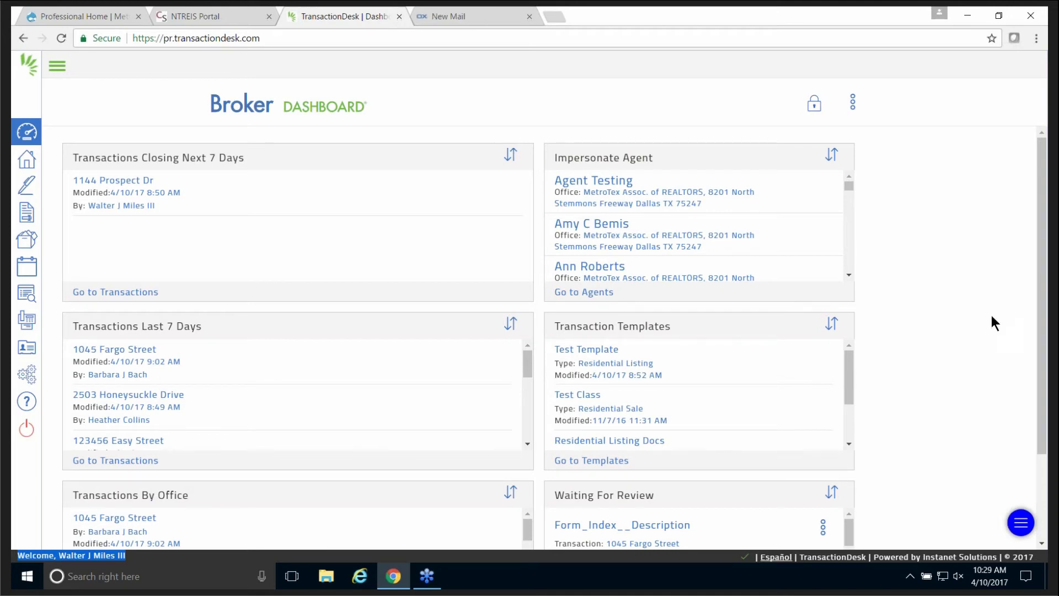
left_click_drag(1043, 278, 1033, 412)
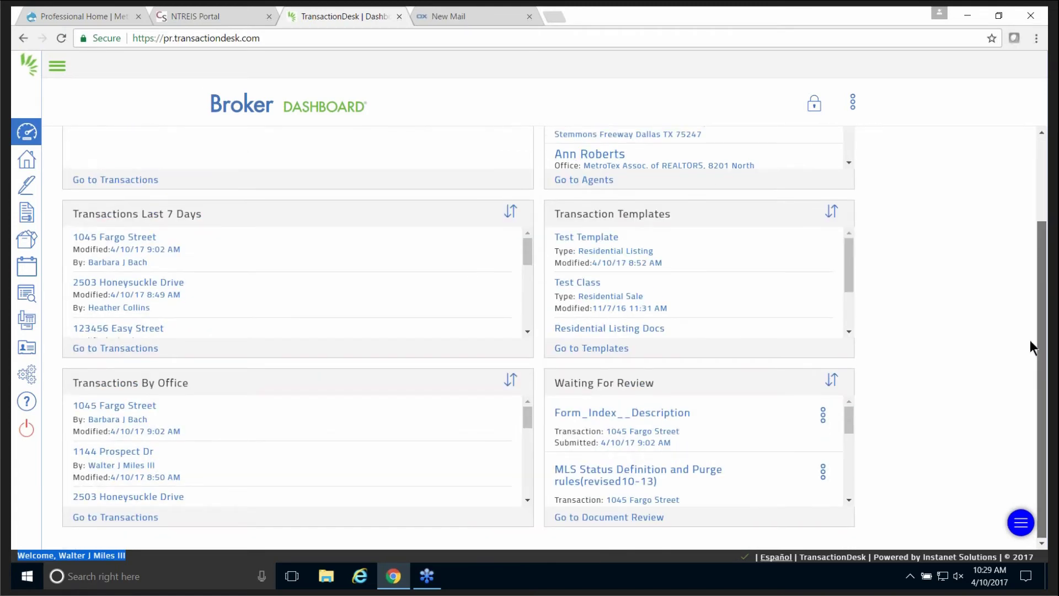
scroll(1031, 340, "up", 2)
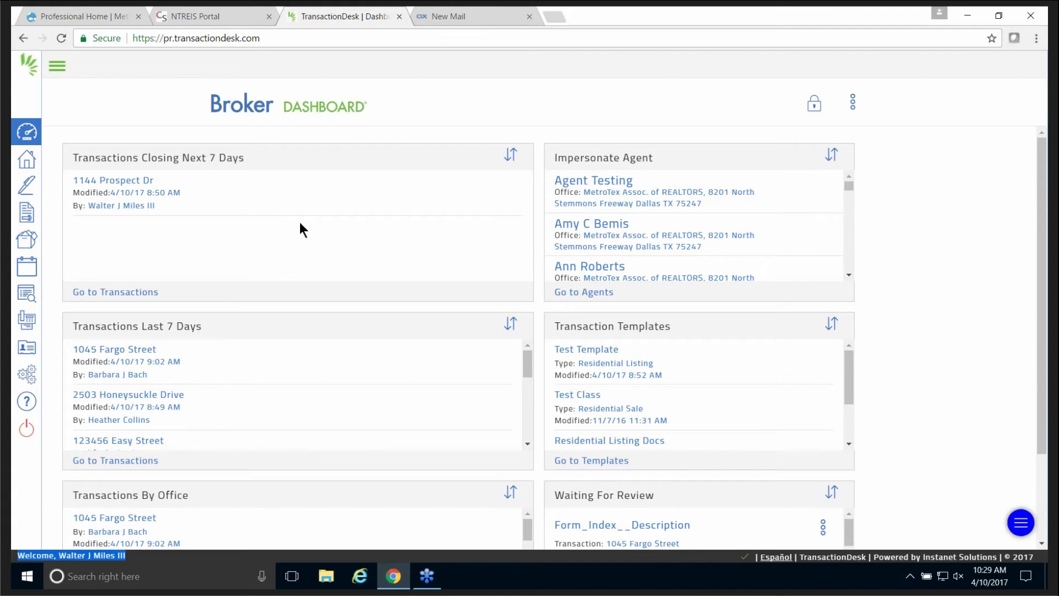
scroll(313, 226, "down", 2)
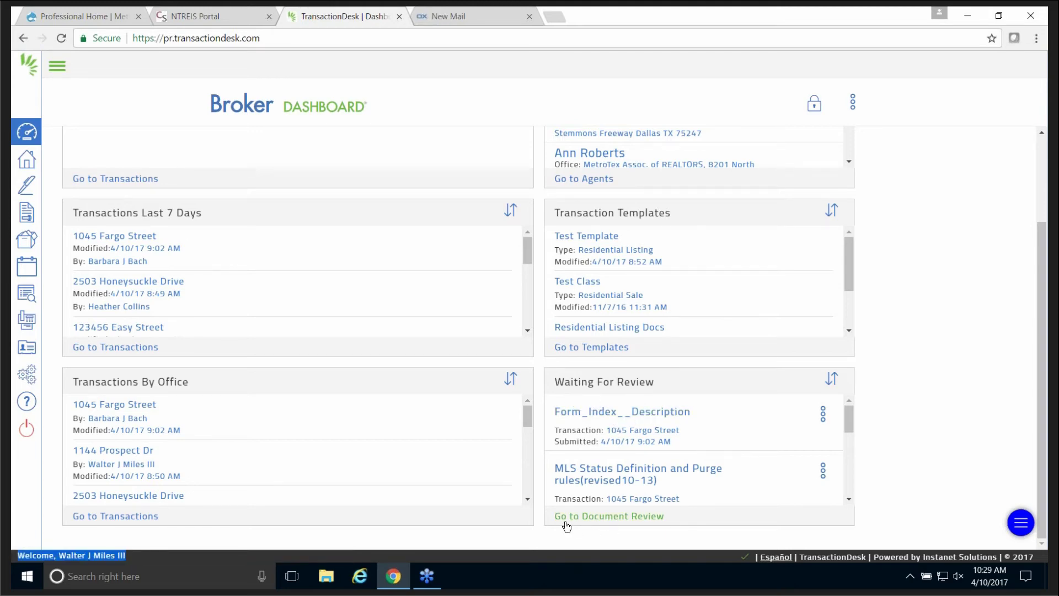
left_click(600, 519)
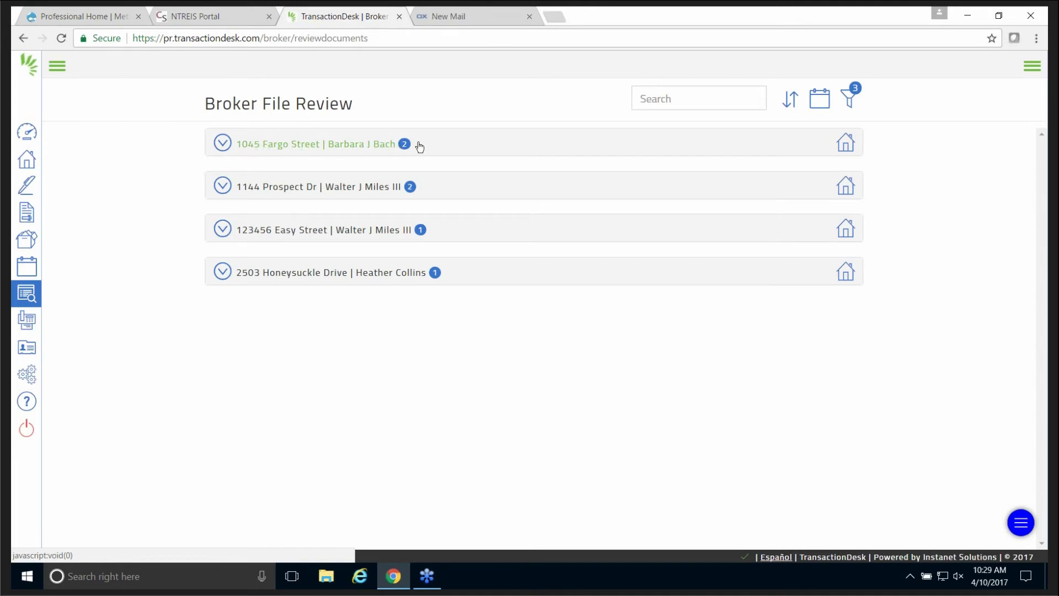
left_click(316, 148)
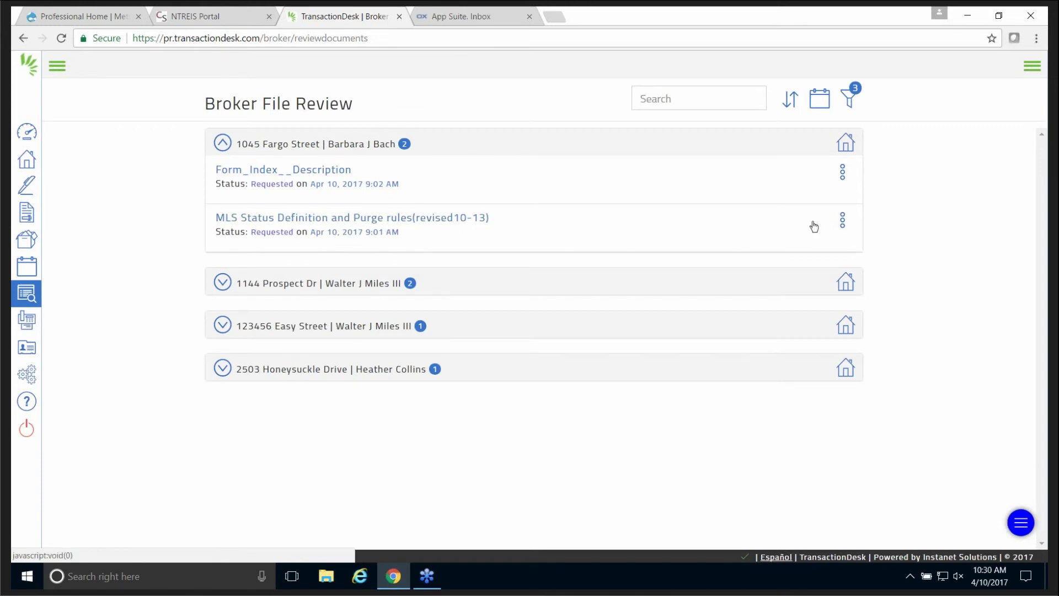
left_click(842, 224)
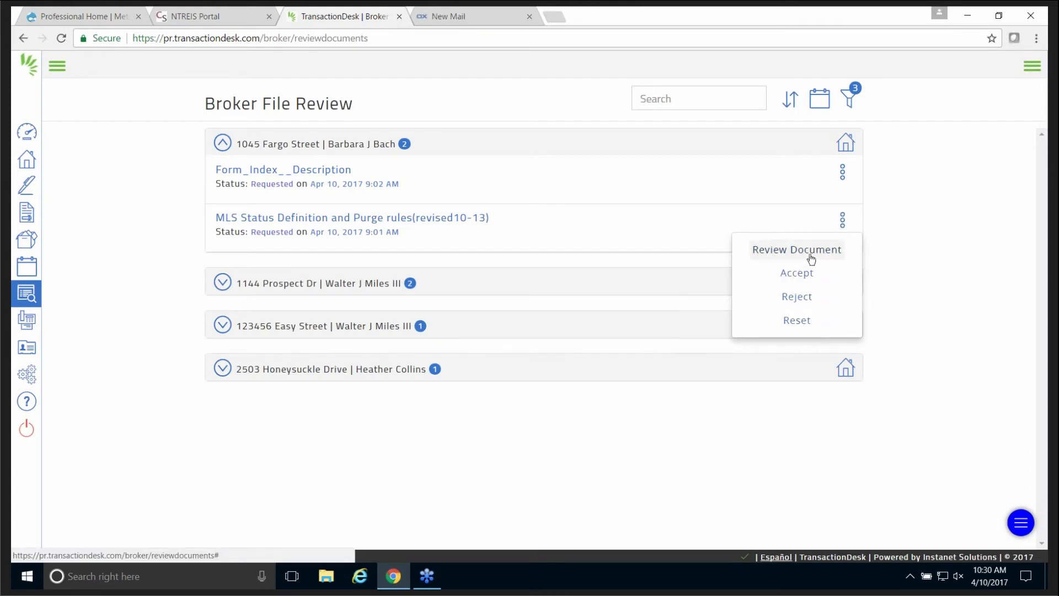
Open MLS Status Definition and Purge rules(revised10-13) in the Document Review viewer.
left_click(360, 221)
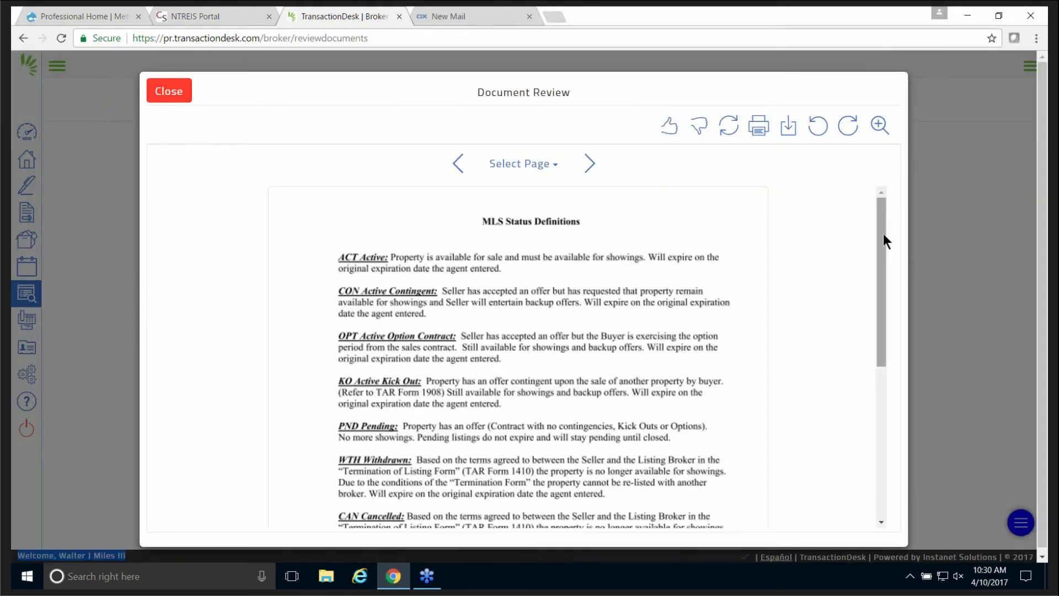
left_click_drag(883, 228, 885, 319)
left_click_drag(886, 386, 570, 214)
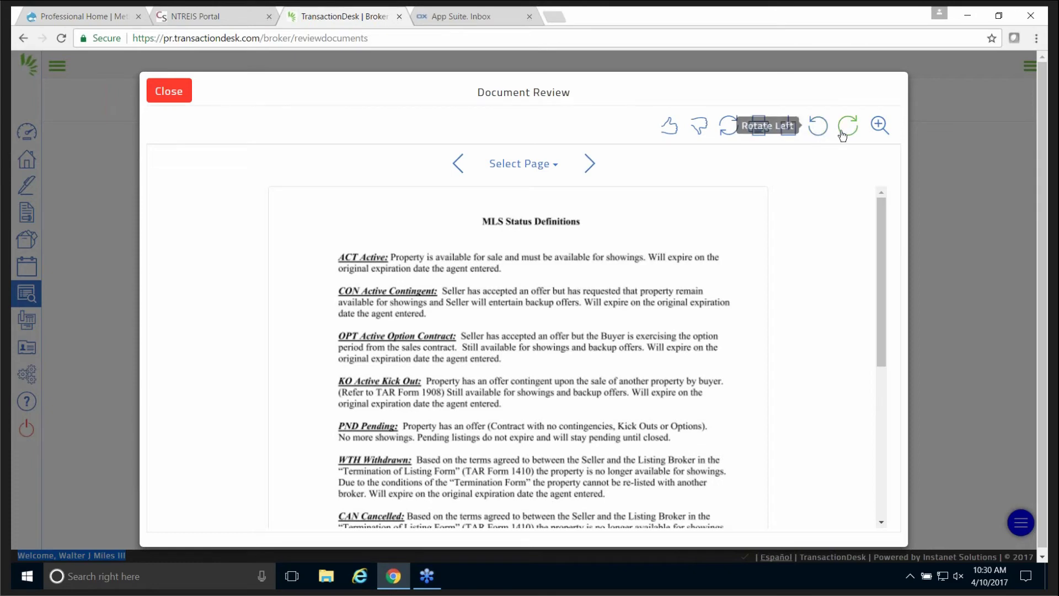
mouse_move(880, 130)
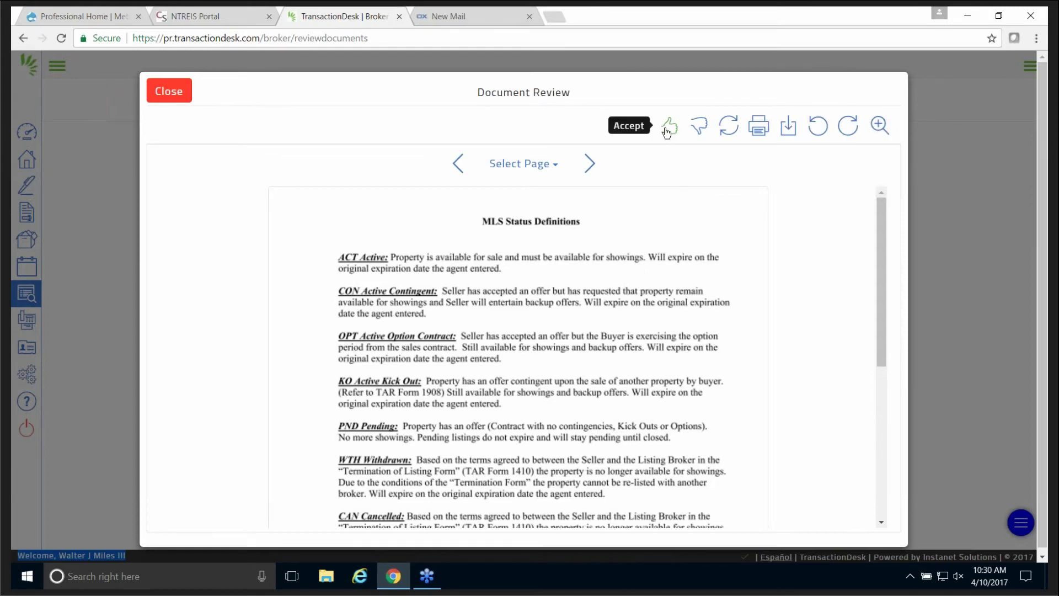
Reject the MLS Status Definitions document and list the canned notes in the Notes dialog.
left_click(699, 127)
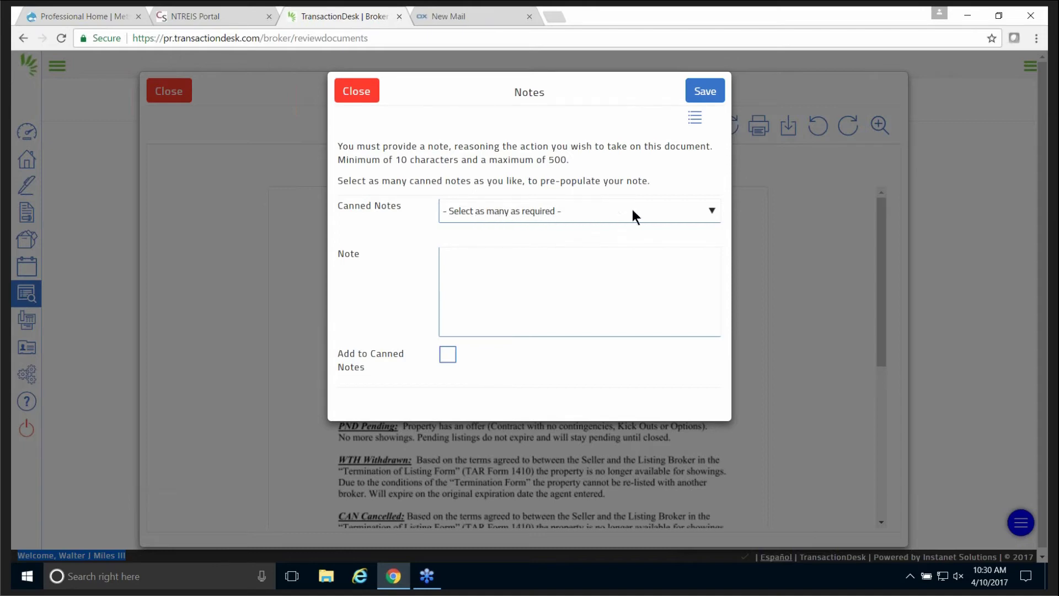
left_click(710, 211)
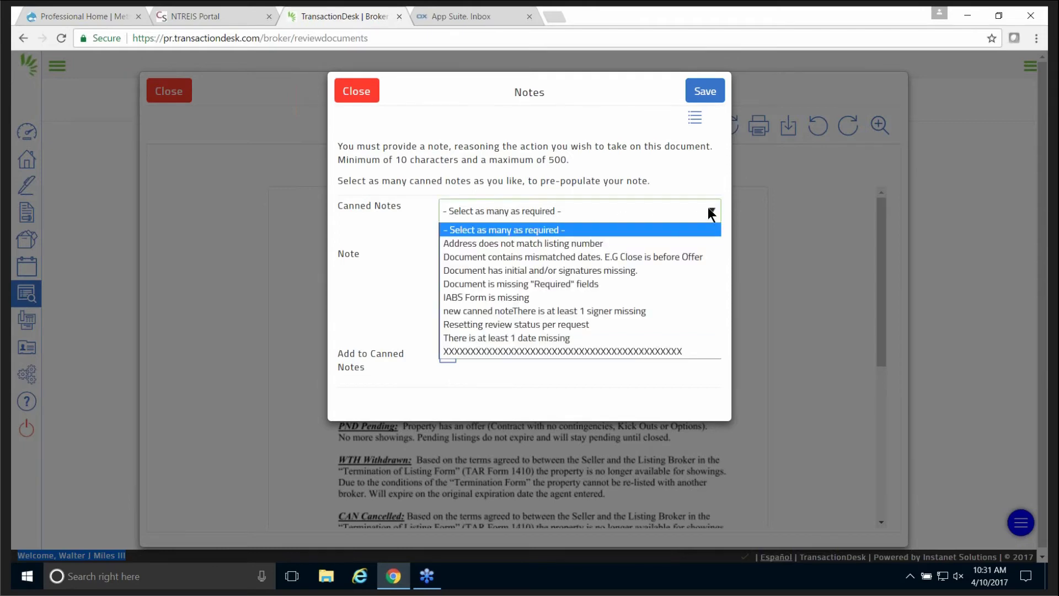
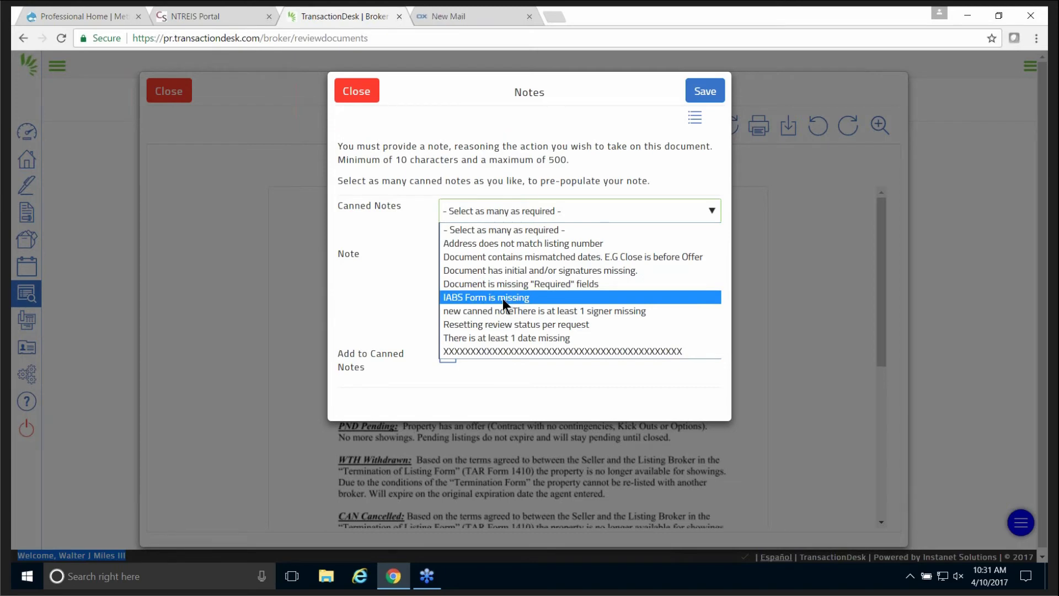
Reject MLS Status Definition with the note 'Document has initial and/or signatures missing.', also kept as a canned note.
left_click(520, 270)
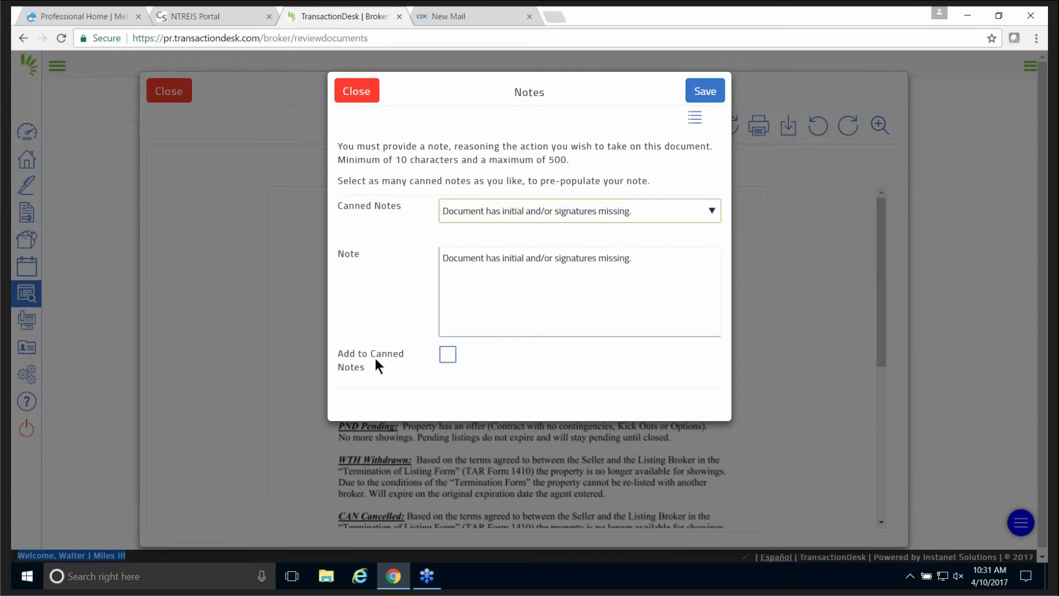
left_click(447, 356)
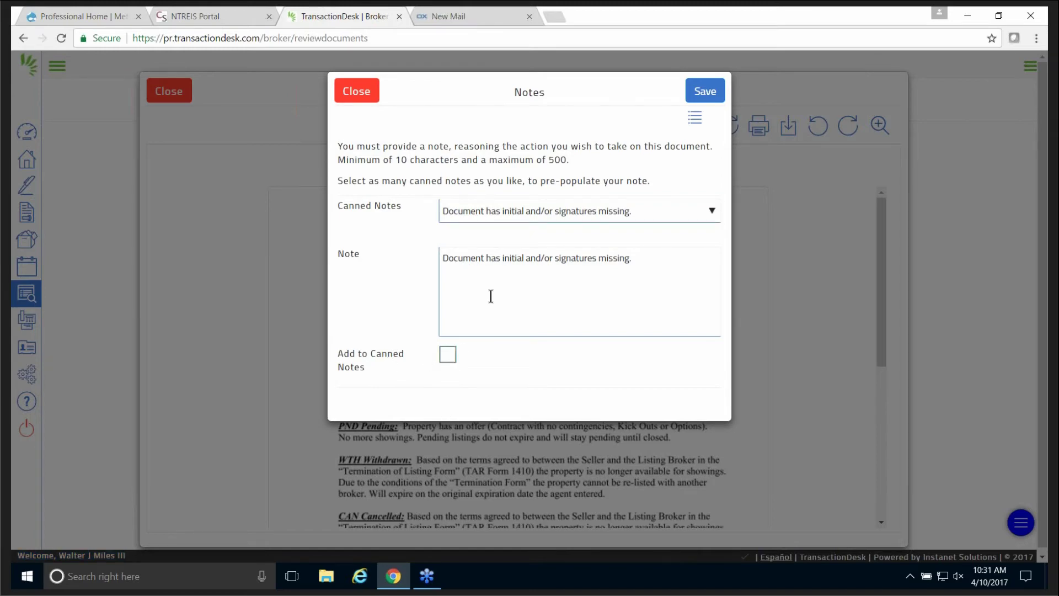
left_click(705, 96)
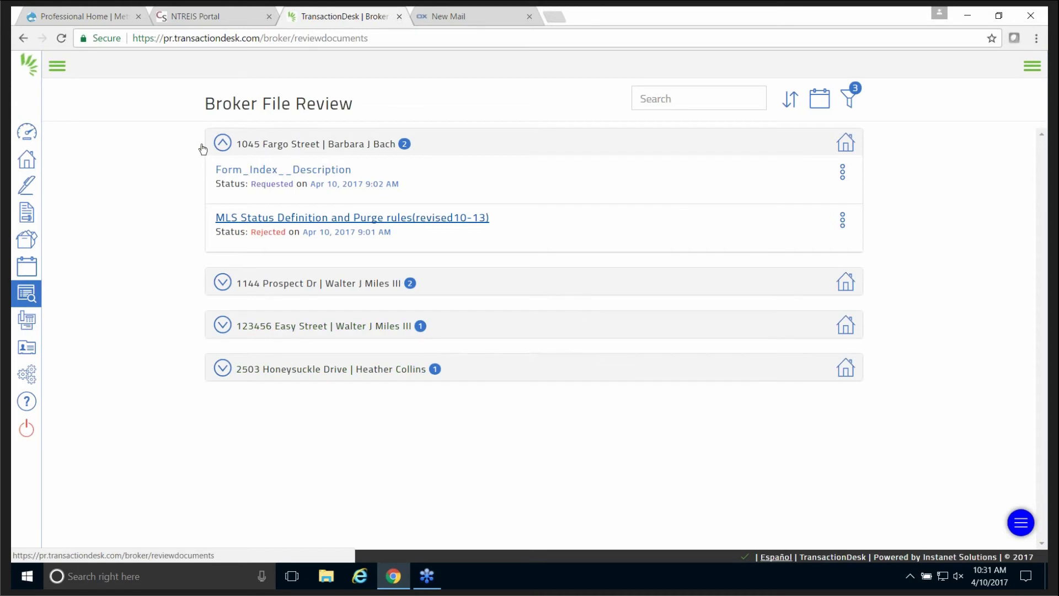
left_click(224, 148)
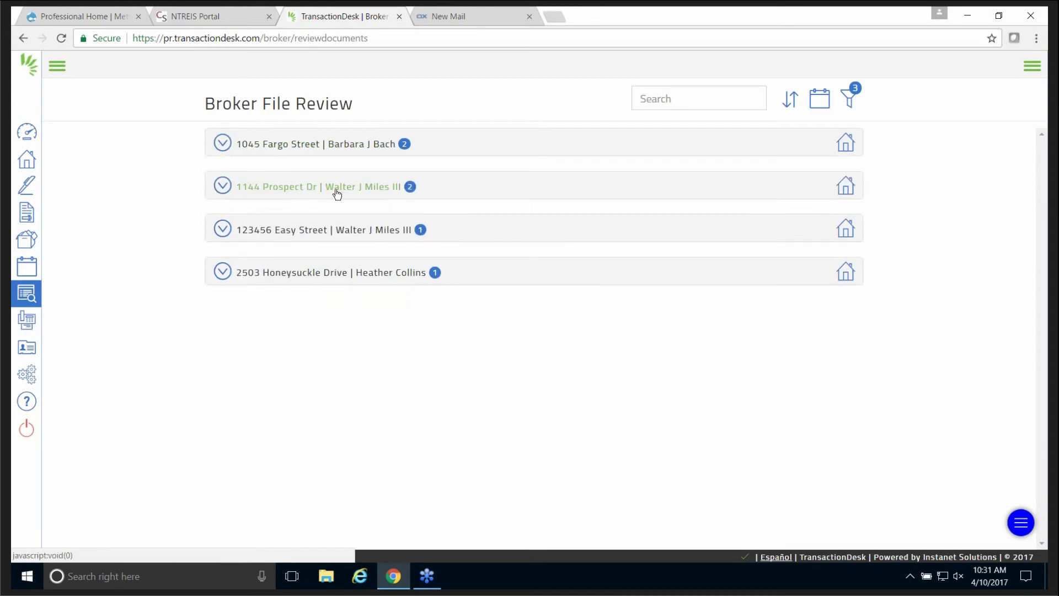
left_click(222, 187)
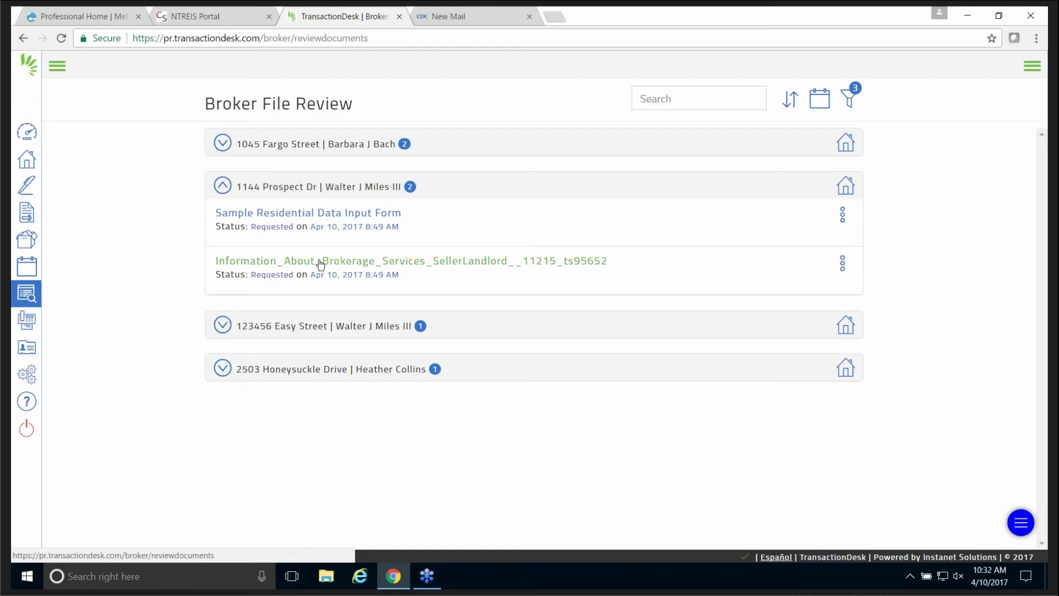
left_click(452, 260)
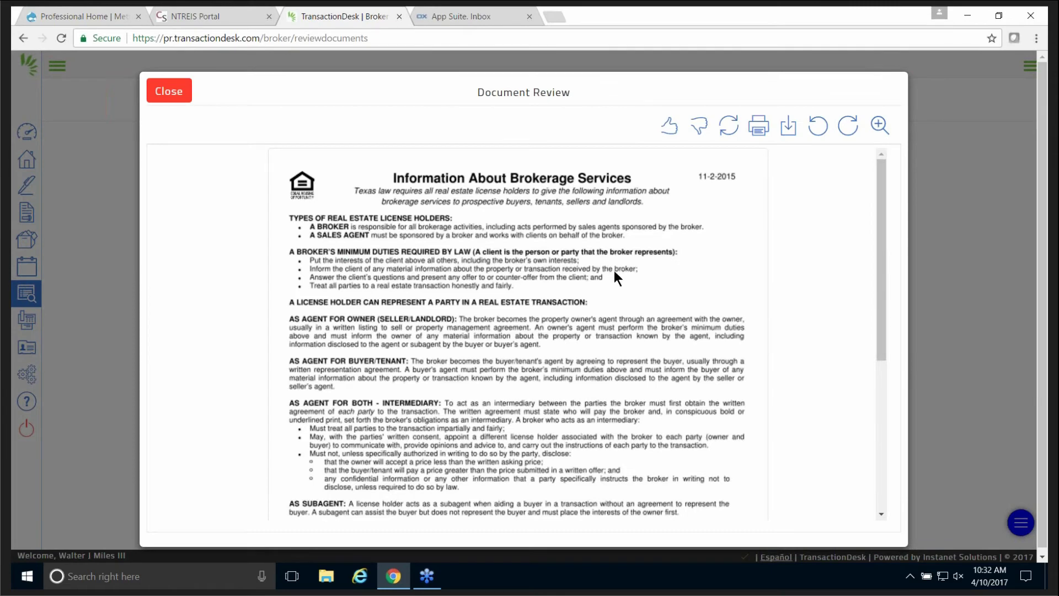
scroll(614, 270, "down", 5)
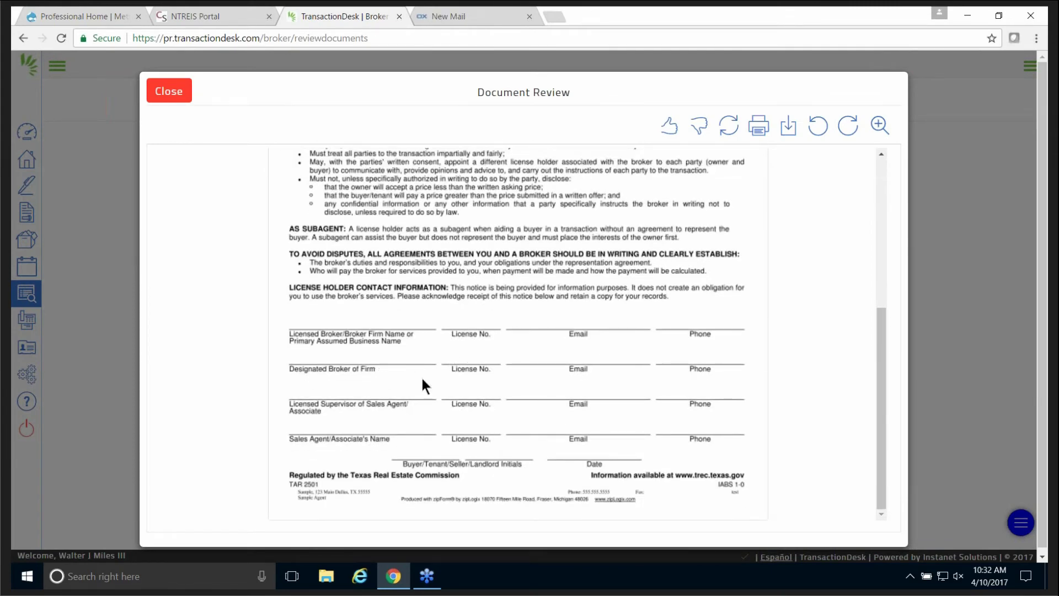
left_click(699, 126)
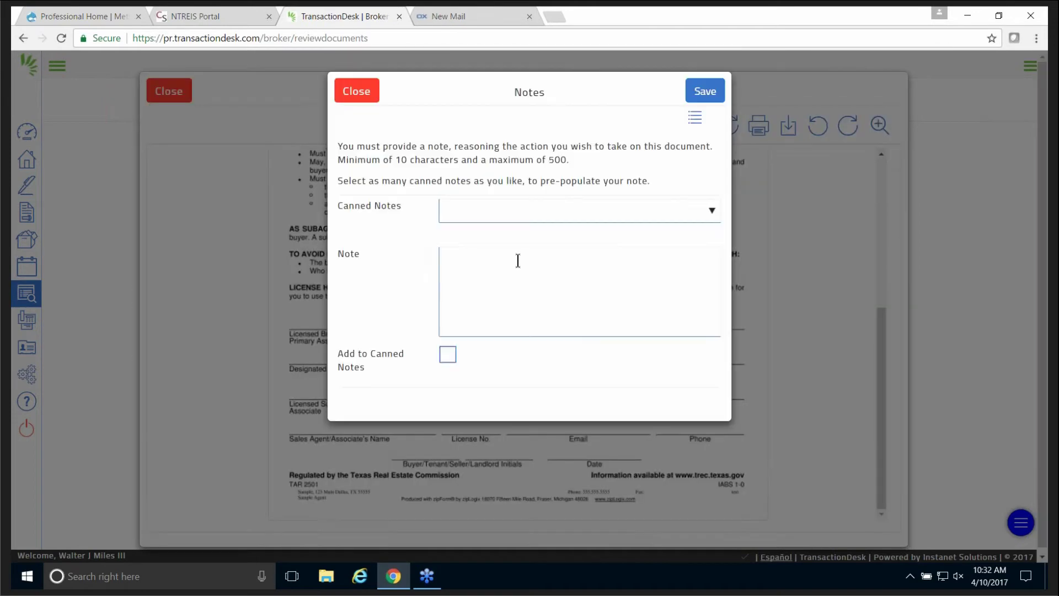
left_click(485, 211)
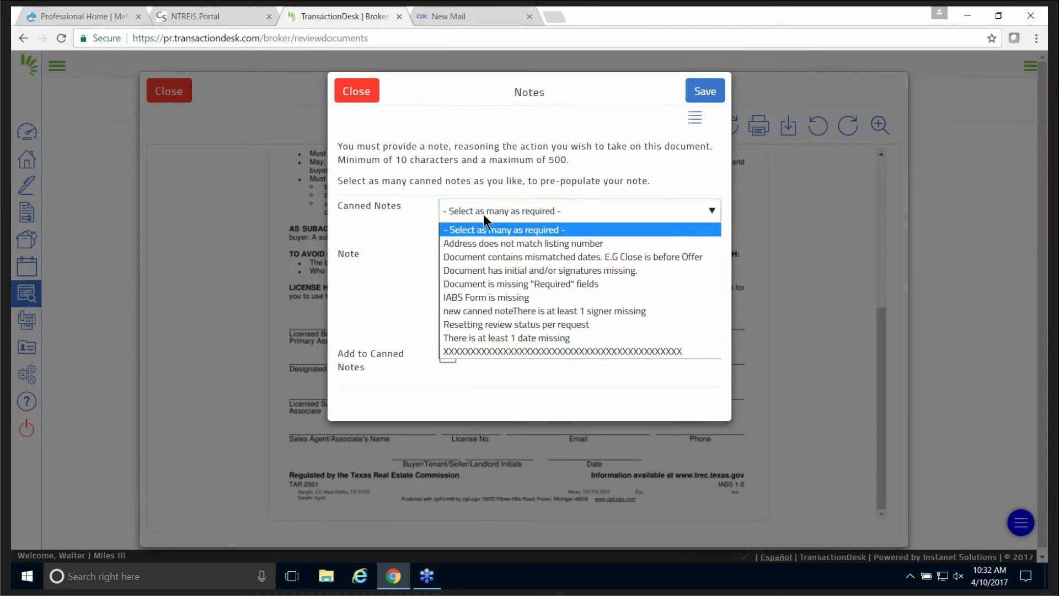
left_click(486, 269)
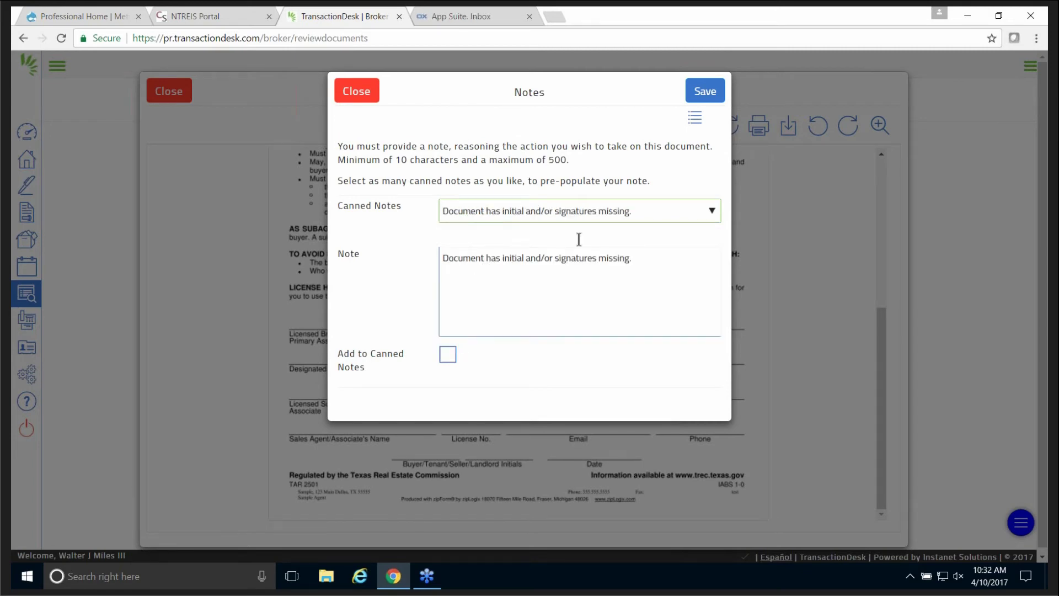
left_click(699, 97)
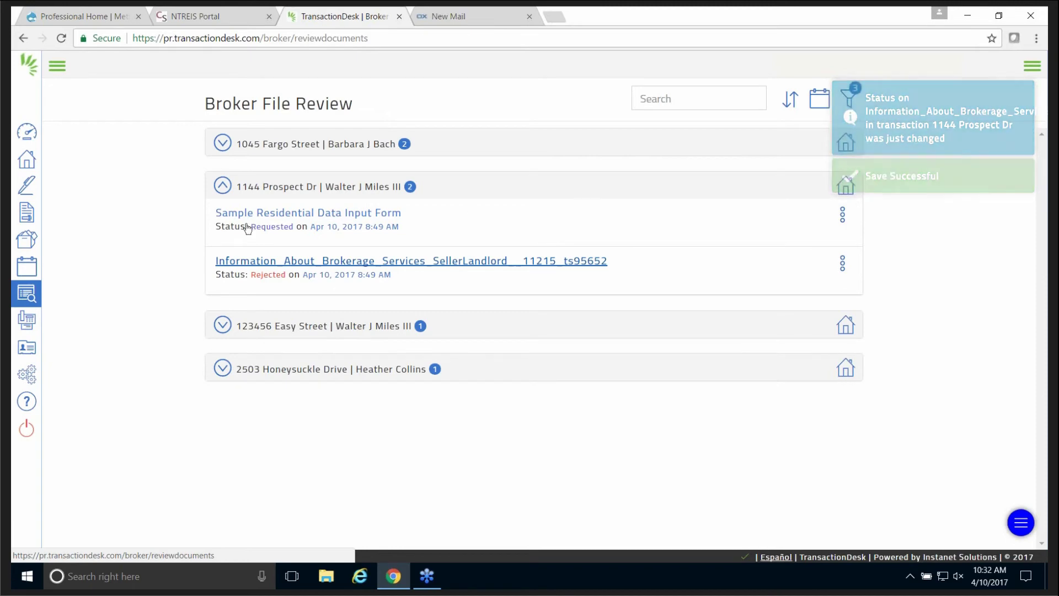
left_click(222, 186)
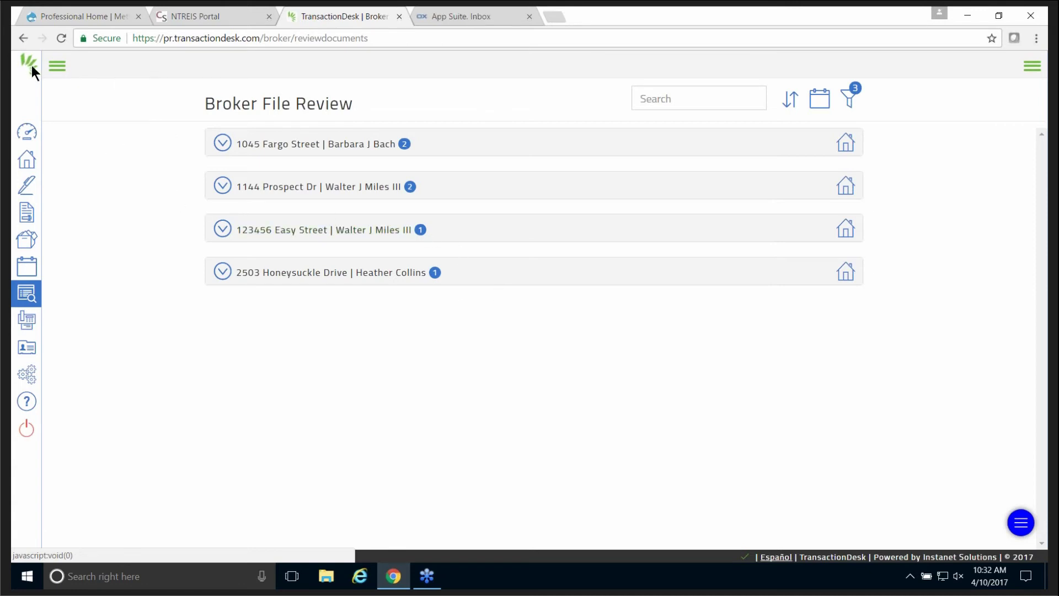
From the broker dashboard, pick an agent in the Impersonate Agent list and confirm with Yes.
left_click(28, 137)
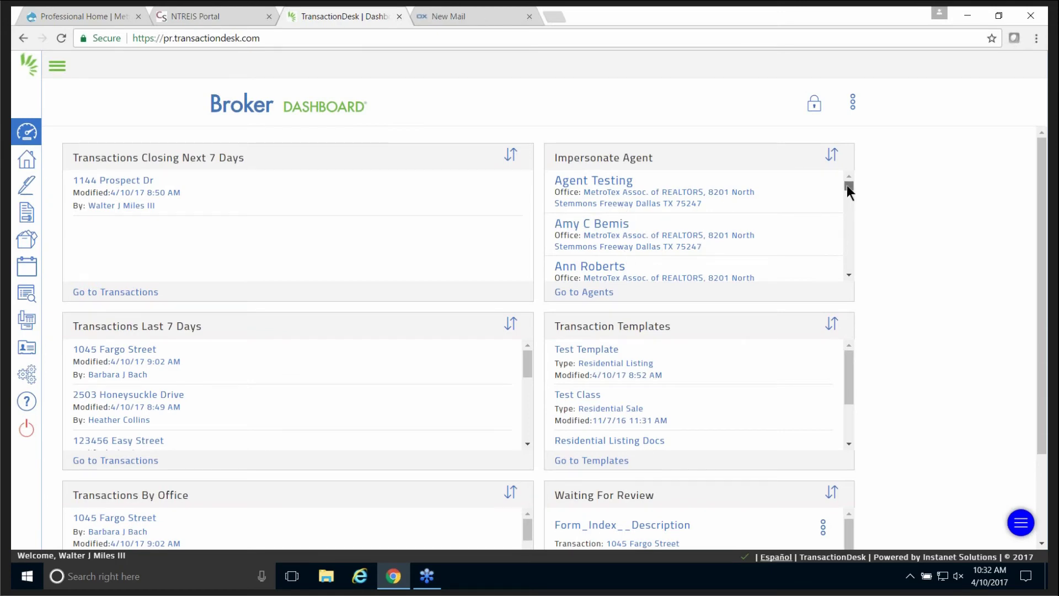
left_click_drag(847, 184, 849, 194)
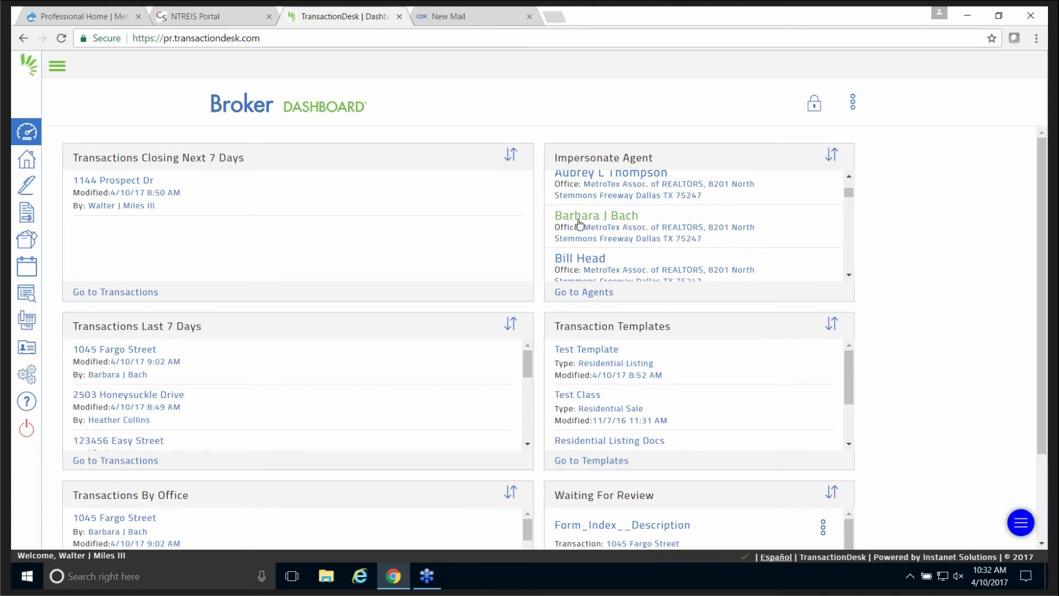
left_click(614, 217)
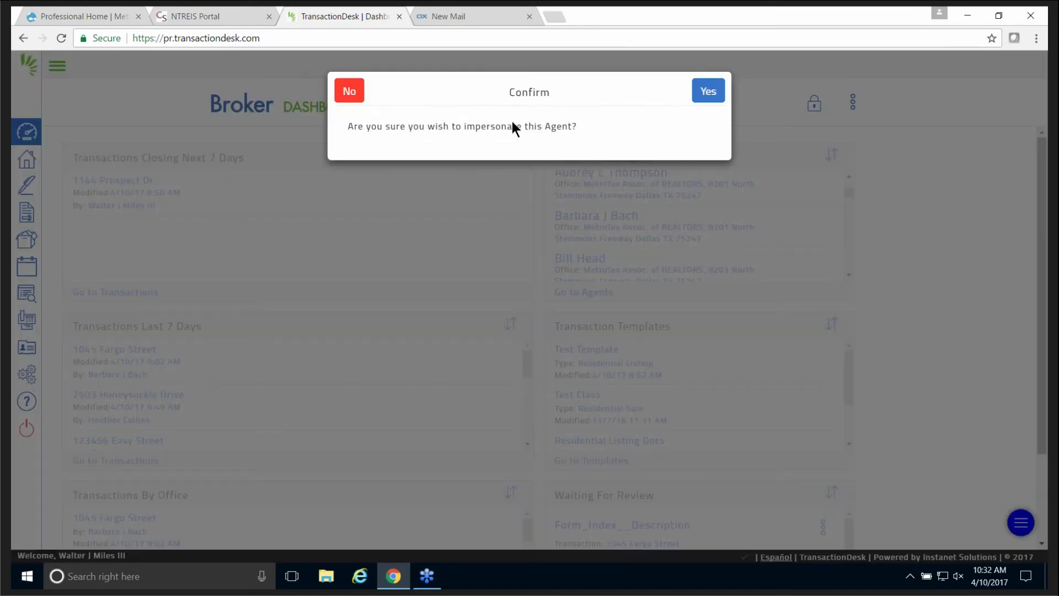
left_click(708, 91)
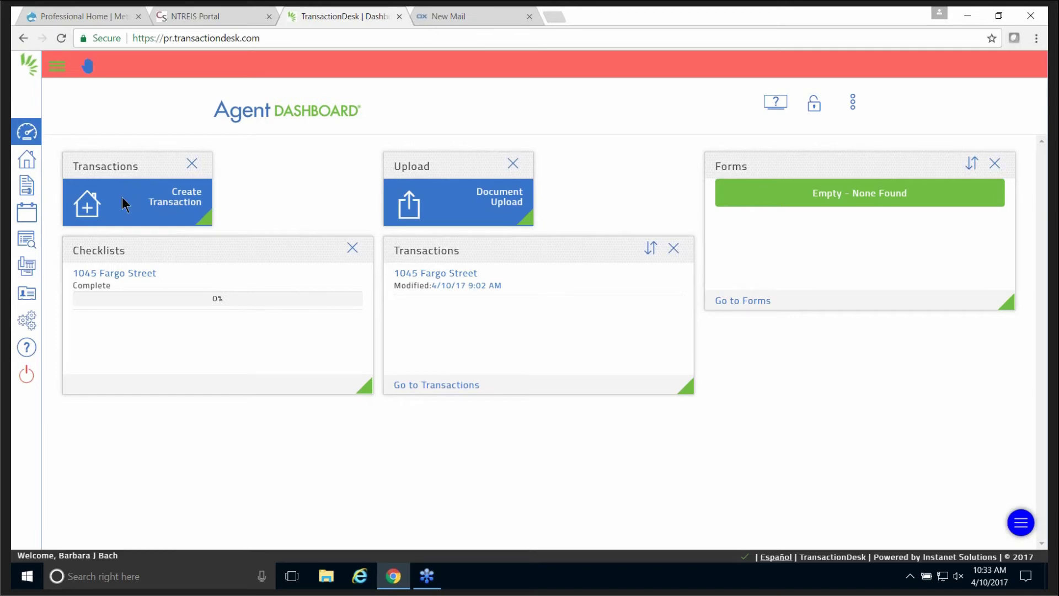
left_click(152, 199)
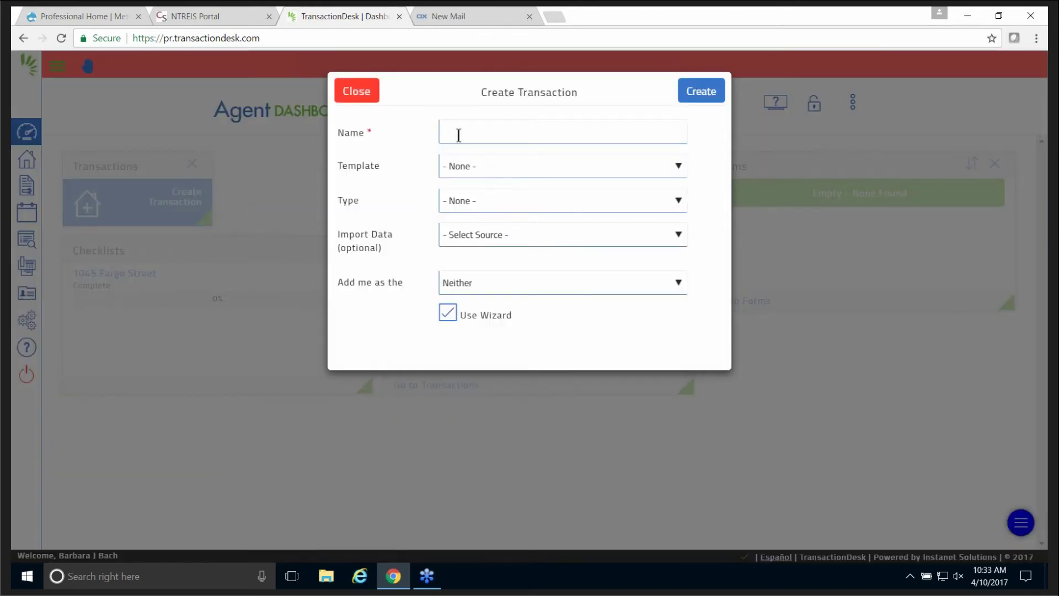
left_click(459, 131)
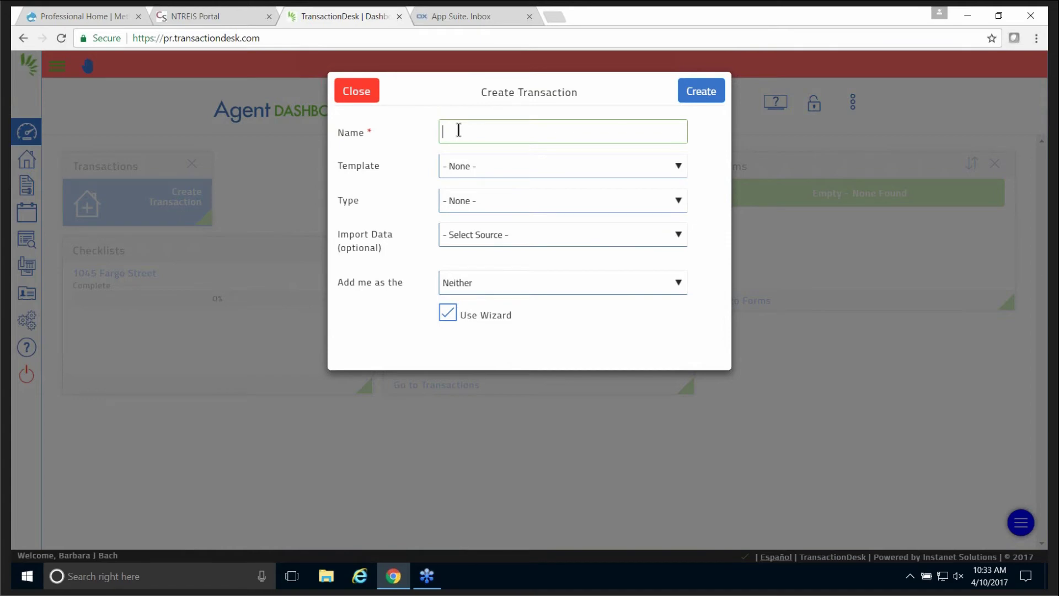
left_click(486, 231)
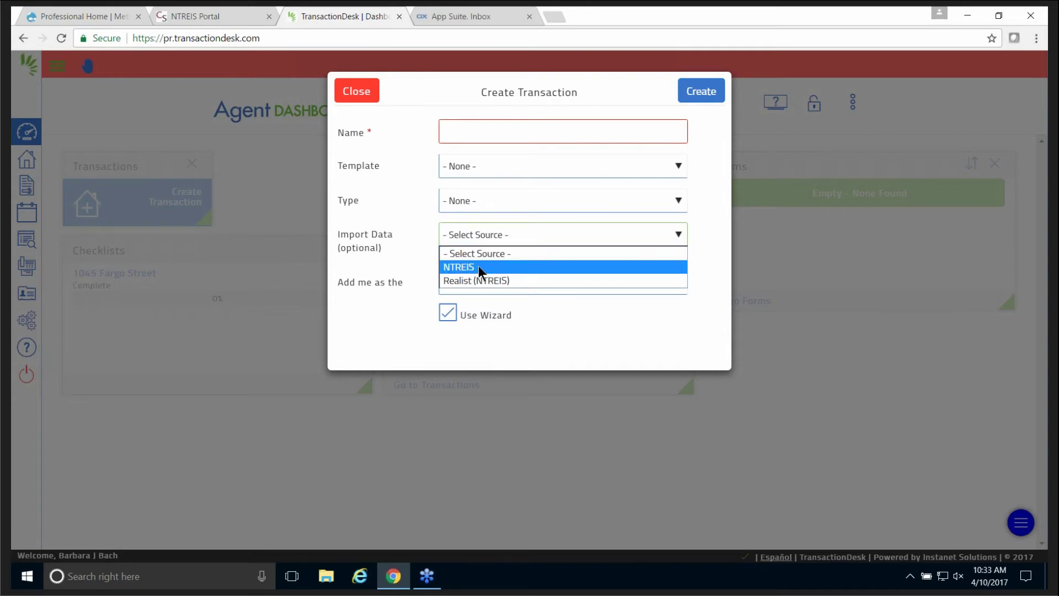
left_click(478, 266)
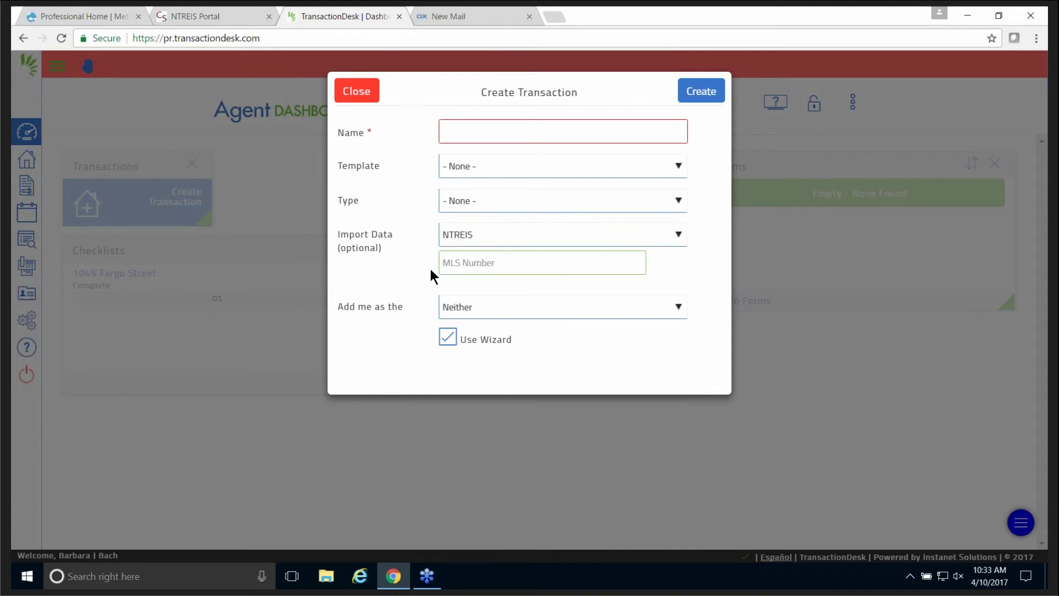
type("13179031")
left_click(446, 134)
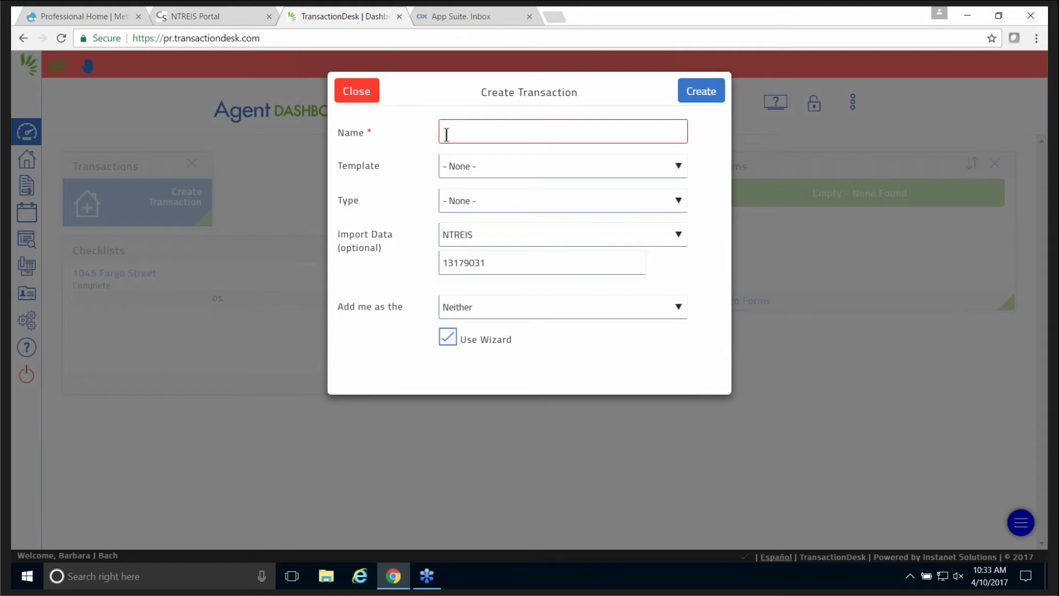
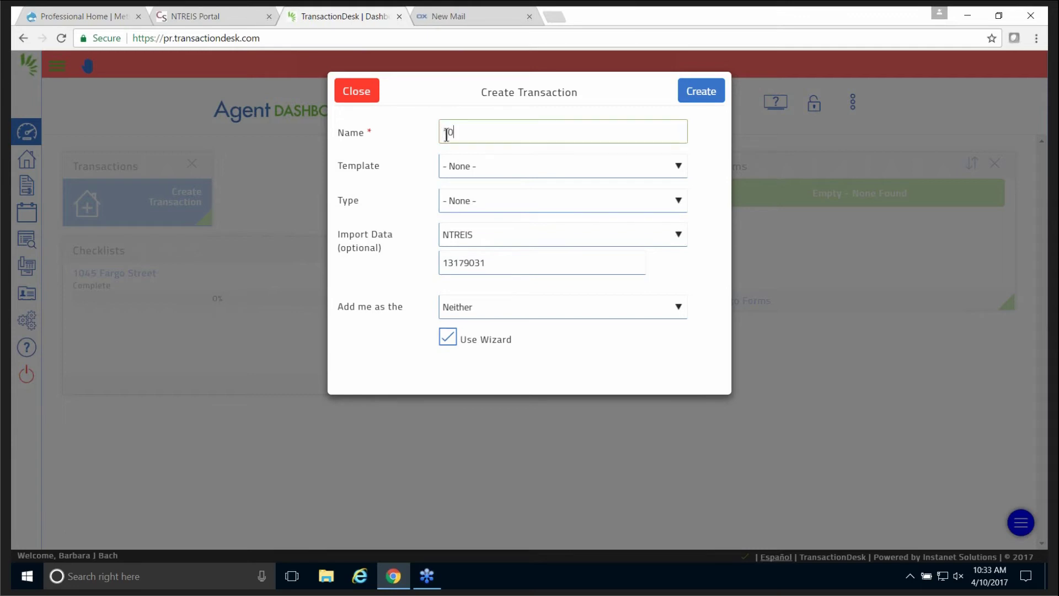
left_click(485, 306)
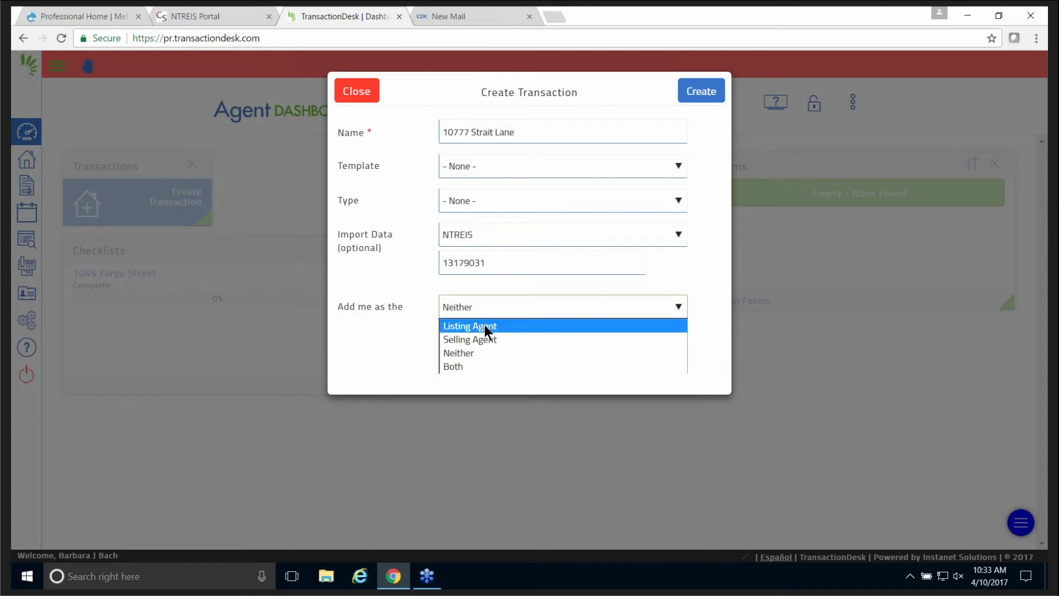
left_click(484, 325)
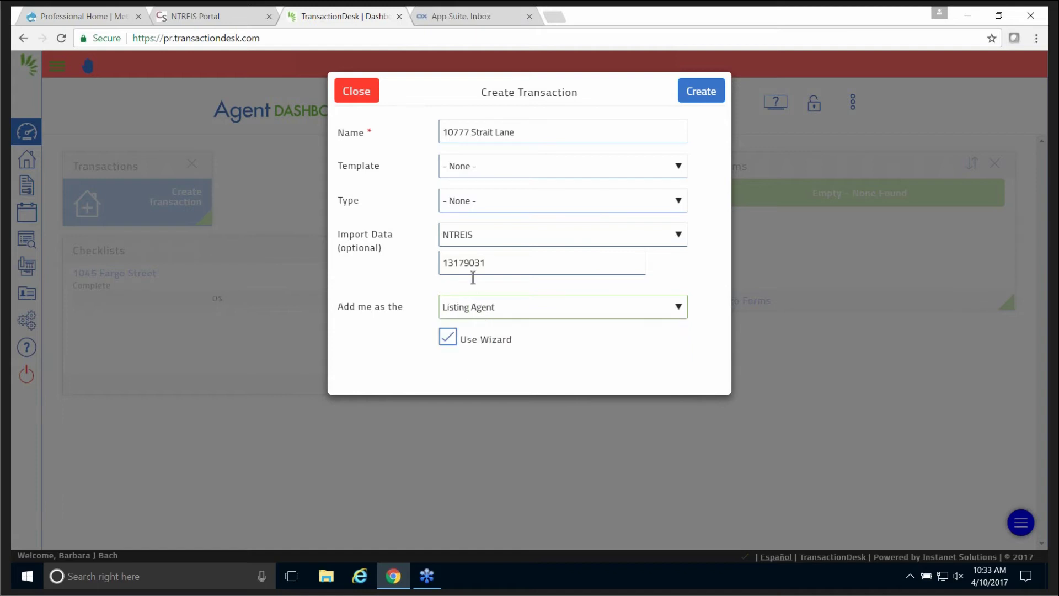
left_click(704, 92)
left_click(702, 109)
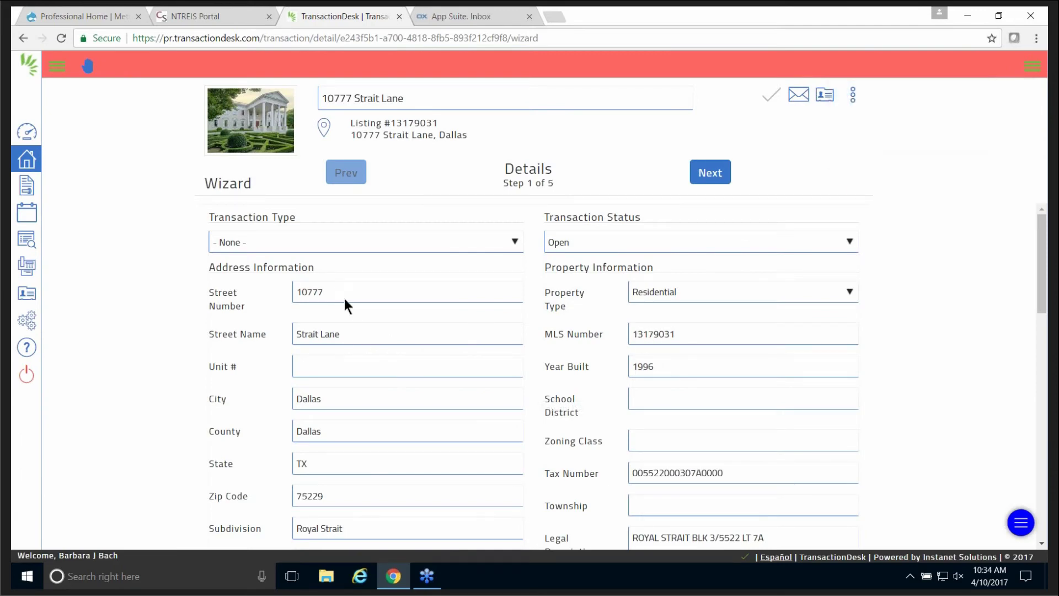
scroll(400, 387, "down", 1)
scroll(400, 386, "down", 2)
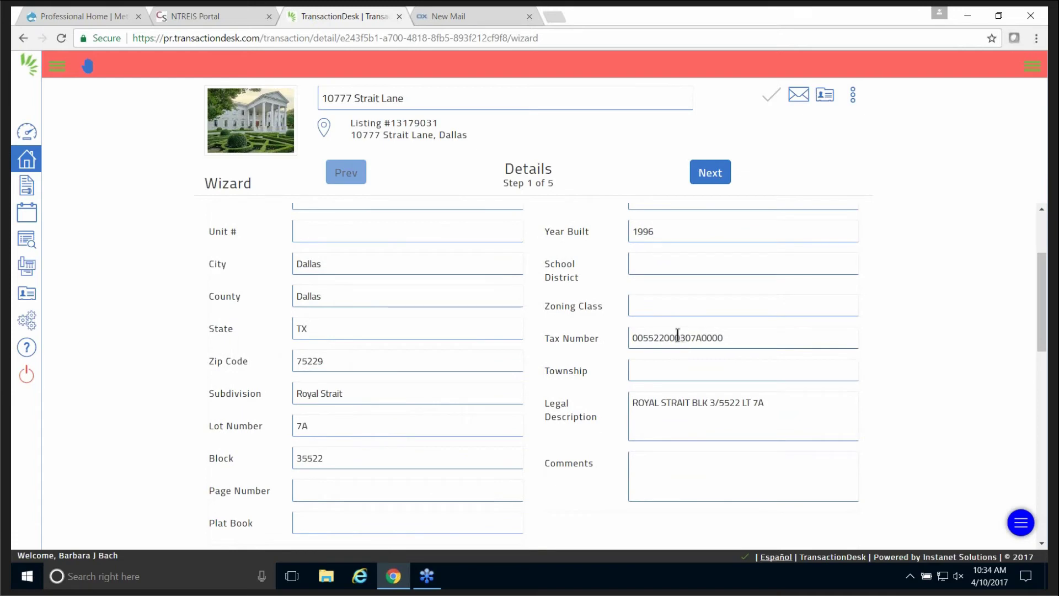
scroll(398, 386, "down", 2)
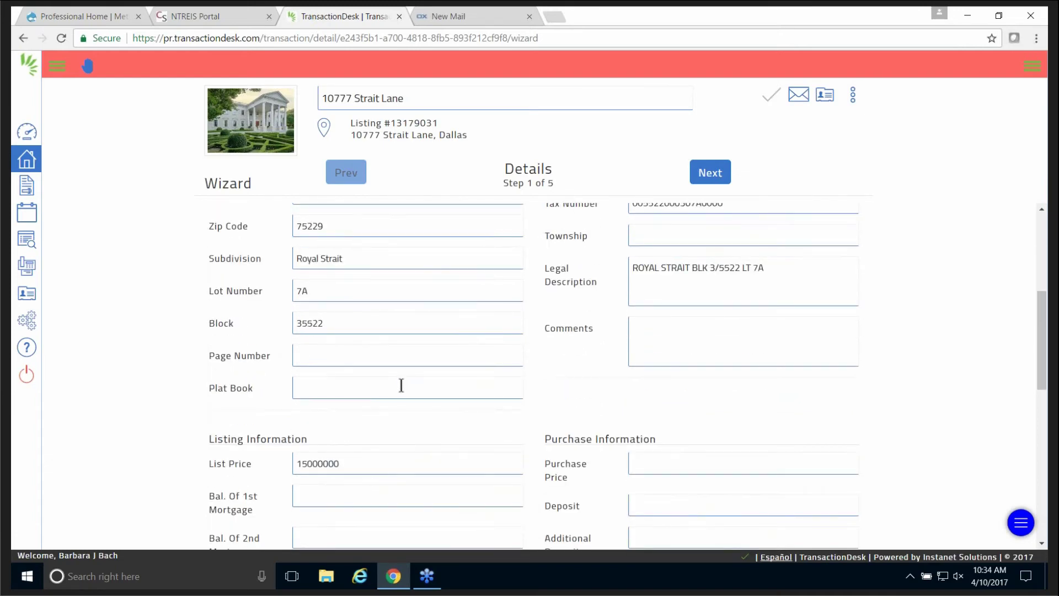
scroll(515, 321, "down", 2)
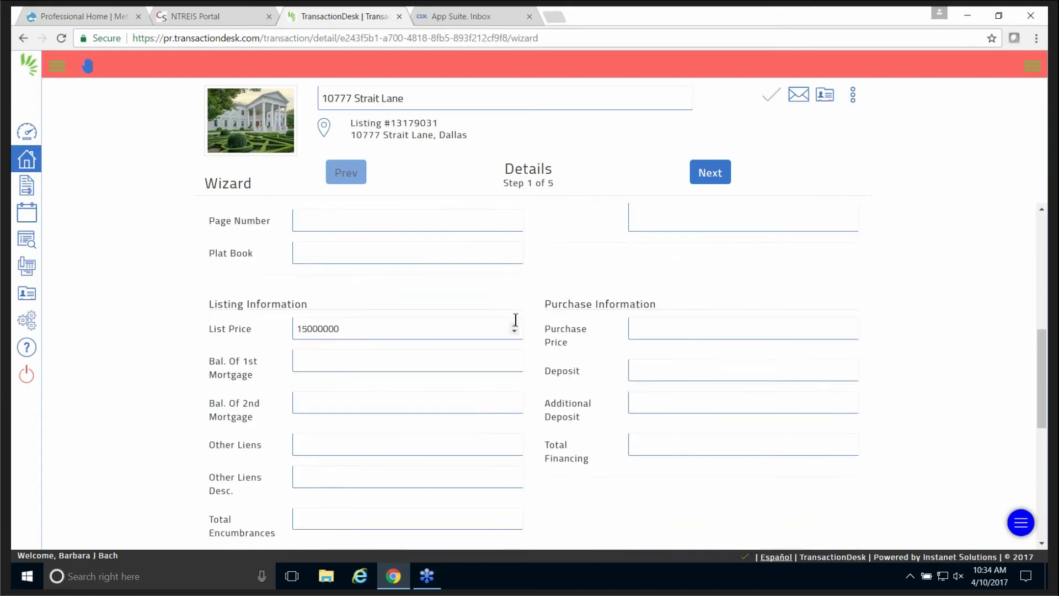
scroll(515, 320, "down", 2)
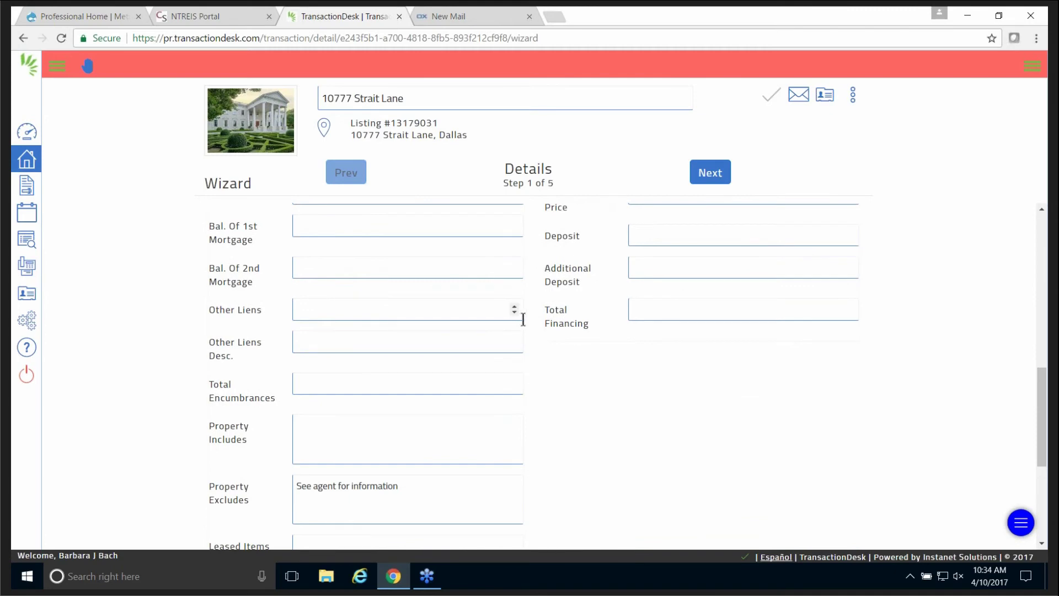
scroll(524, 319, "up", 7)
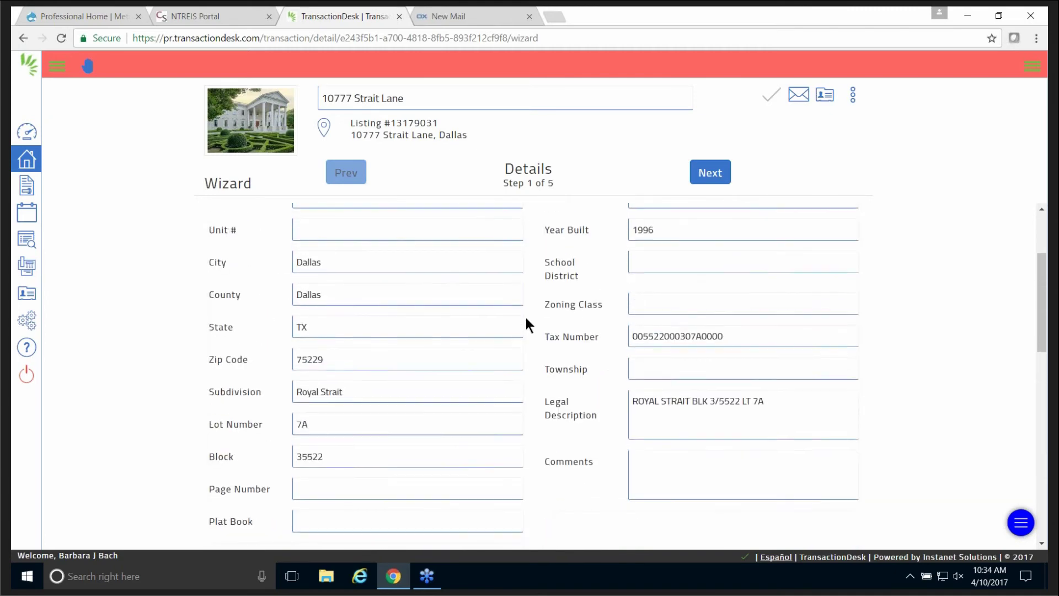
scroll(526, 316, "up", 1)
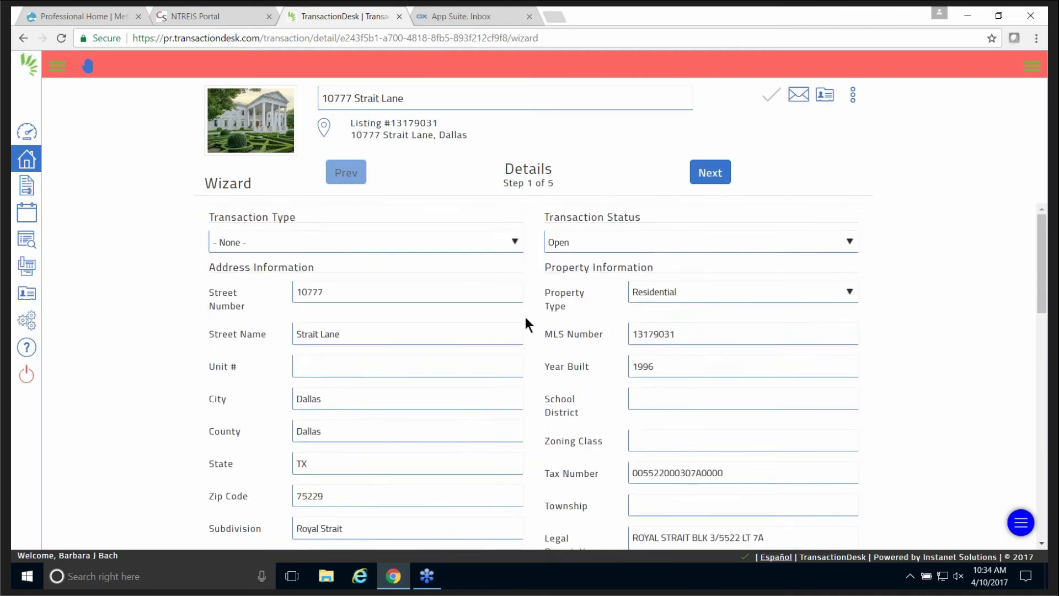
scroll(525, 317, "down", 1)
scroll(525, 323, "down", 5)
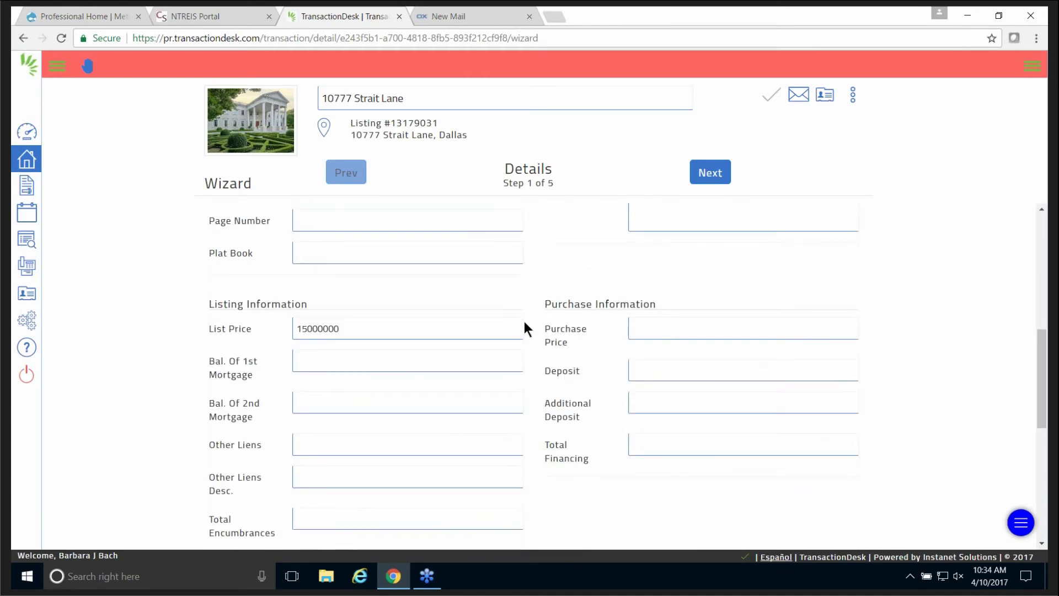
scroll(525, 322, "down", 1)
scroll(523, 320, "down", 1)
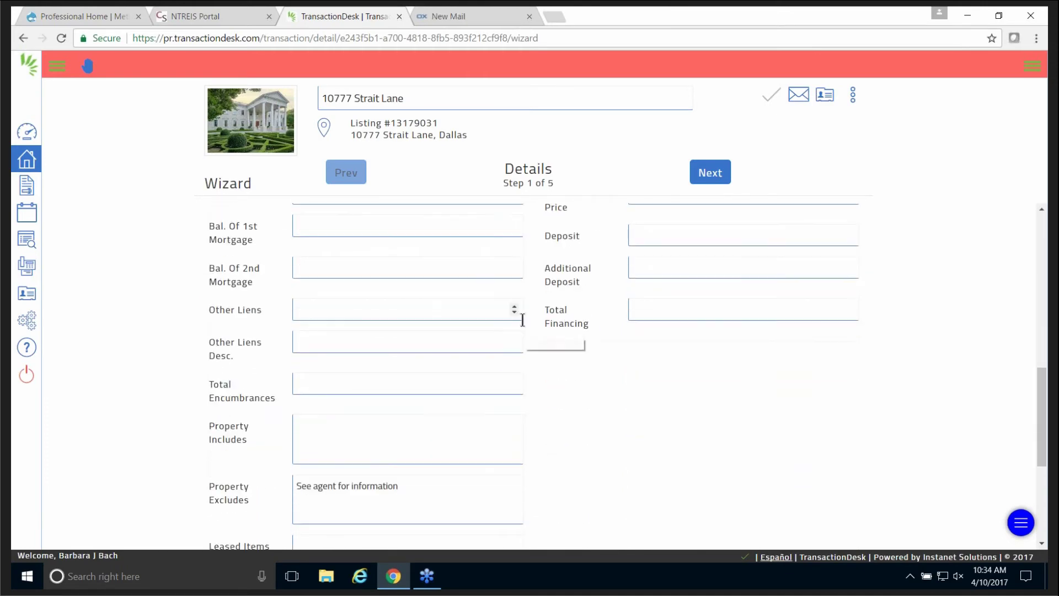
scroll(523, 321, "down", 3)
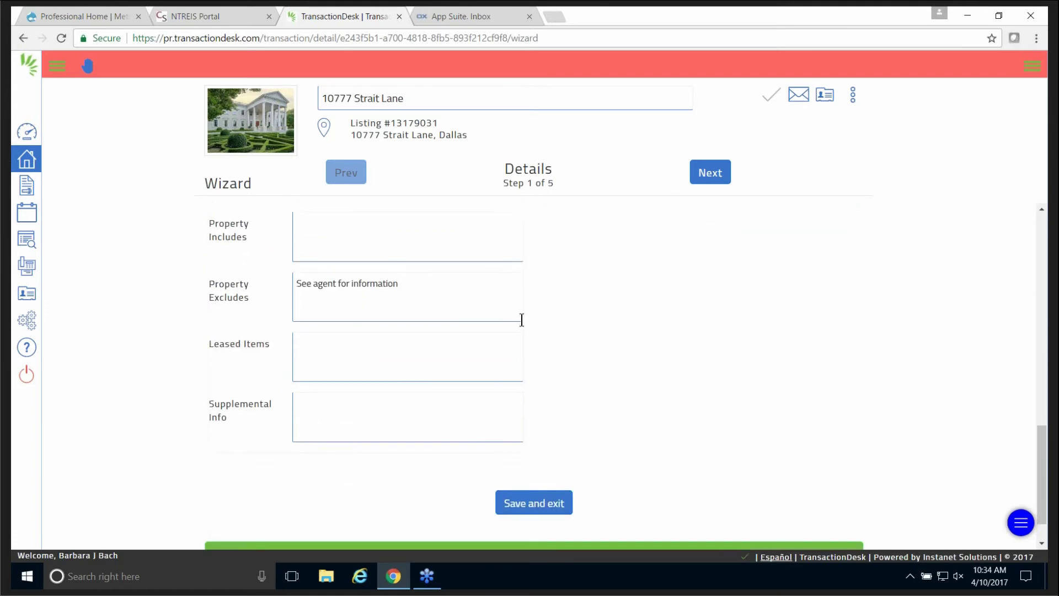
scroll(523, 321, "up", 2)
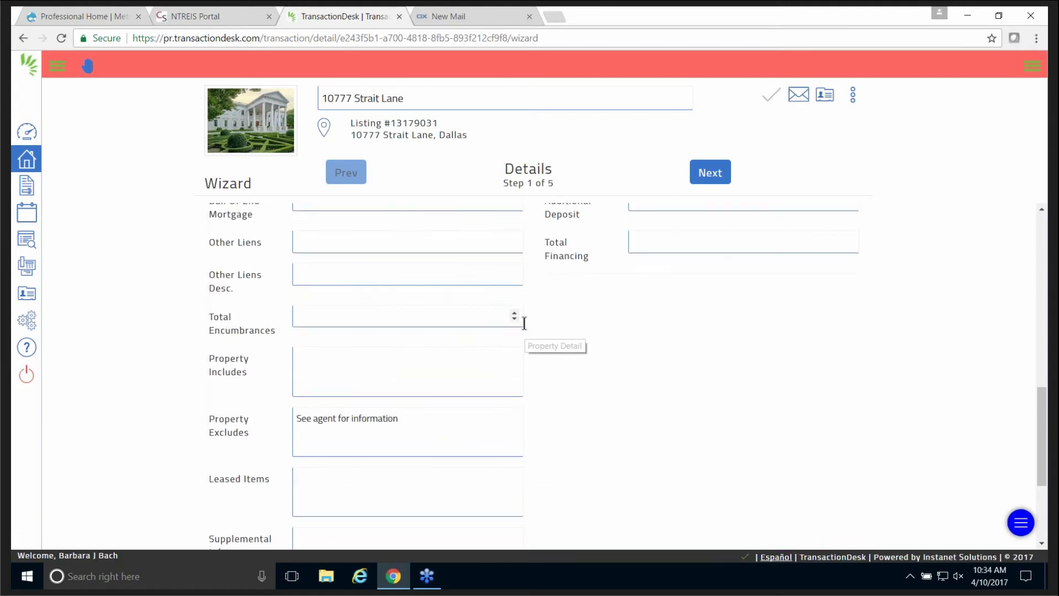
scroll(525, 323, "up", 1)
scroll(525, 323, "up", 1)
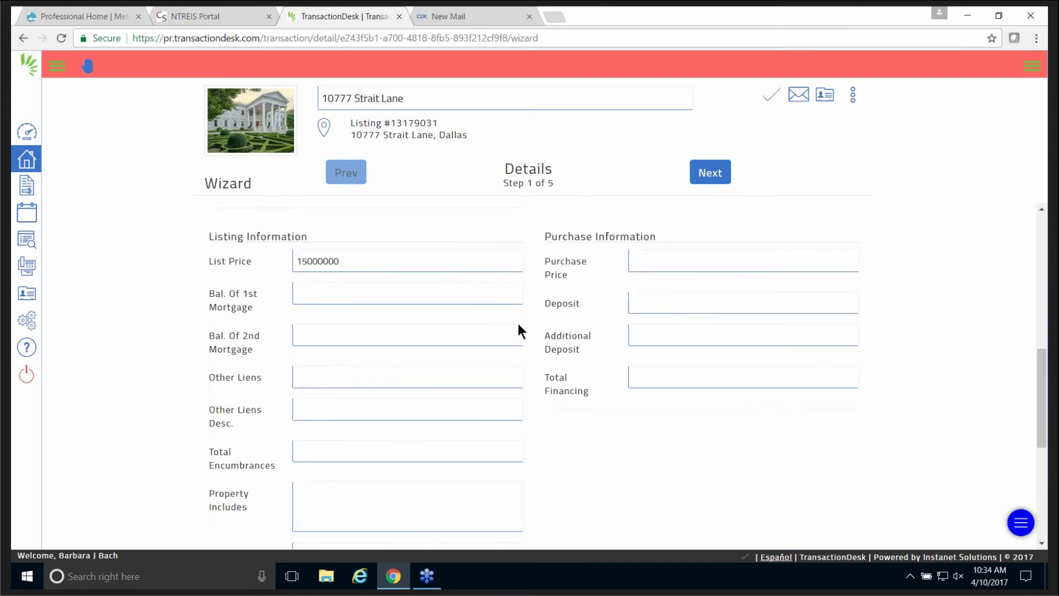
scroll(521, 323, "down", 4)
scroll(519, 322, "up", 5)
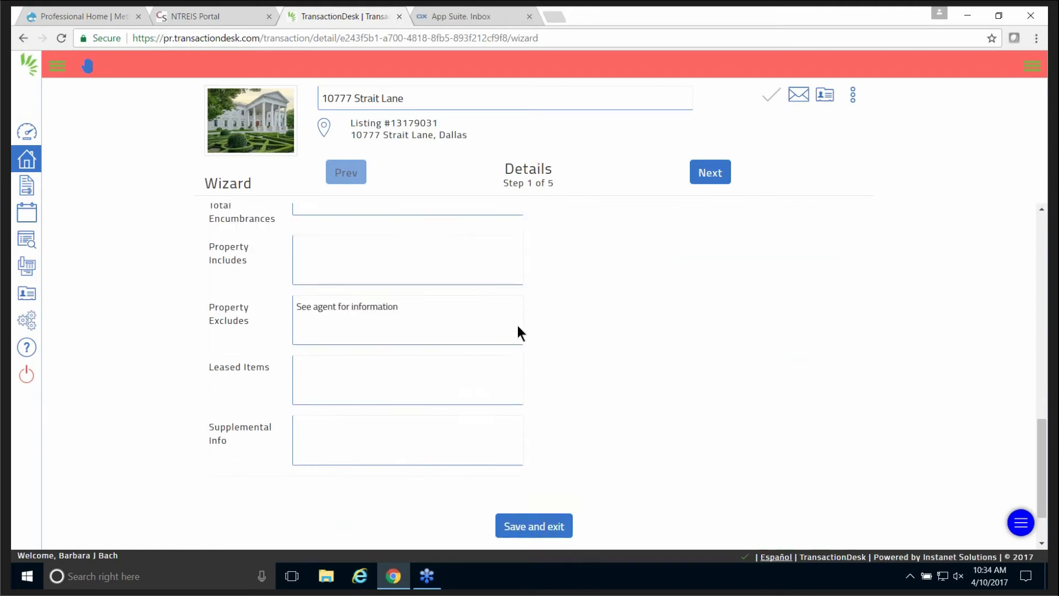
scroll(513, 325, "up", 4)
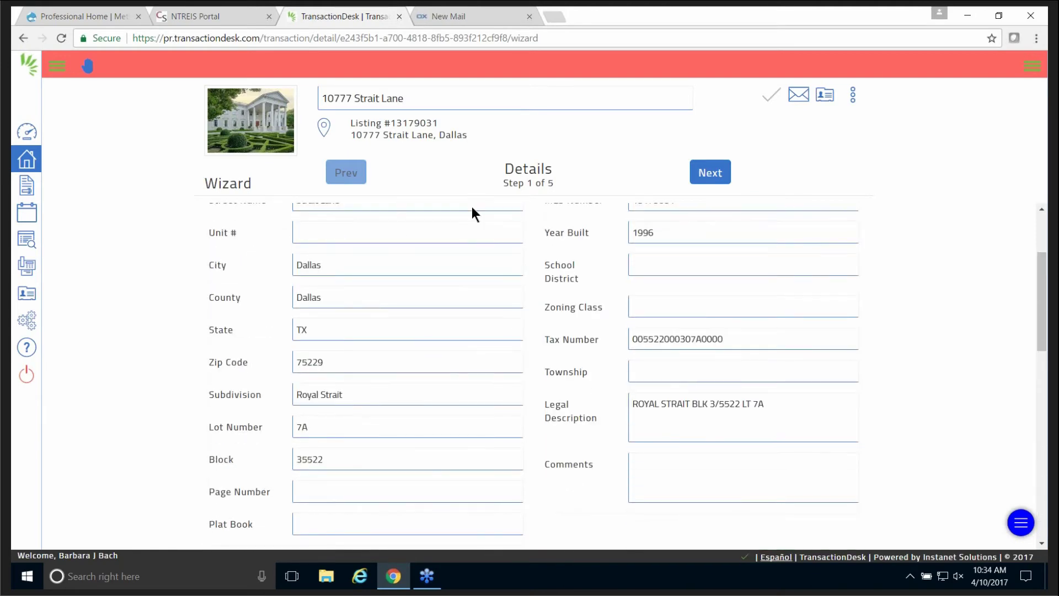
scroll(472, 206, "up", 2)
left_click(707, 171)
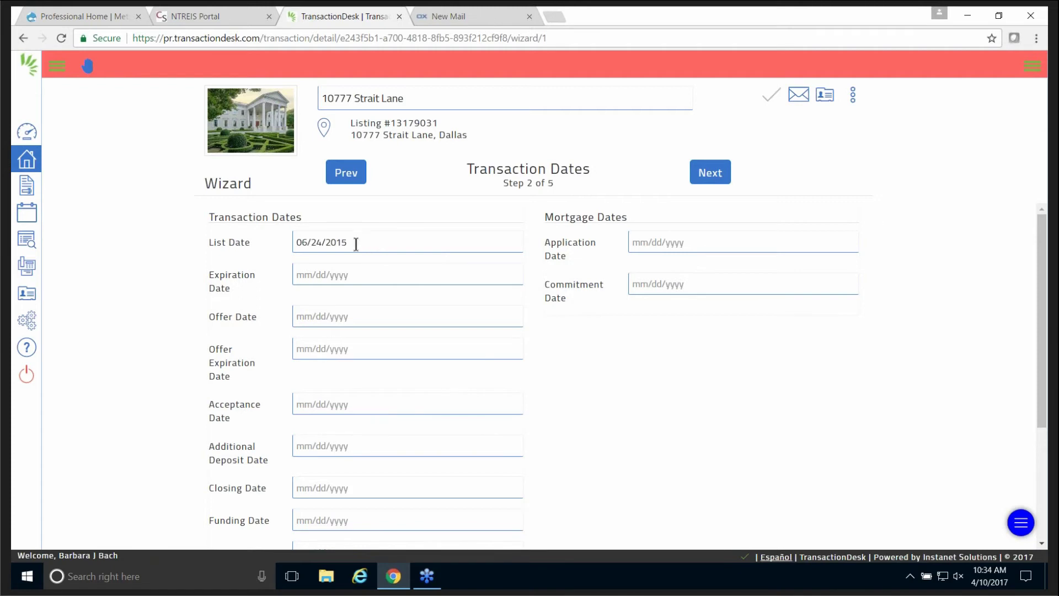
Set the listing Expiration Date to December 31, 2017 using the date picker.
left_click(380, 274)
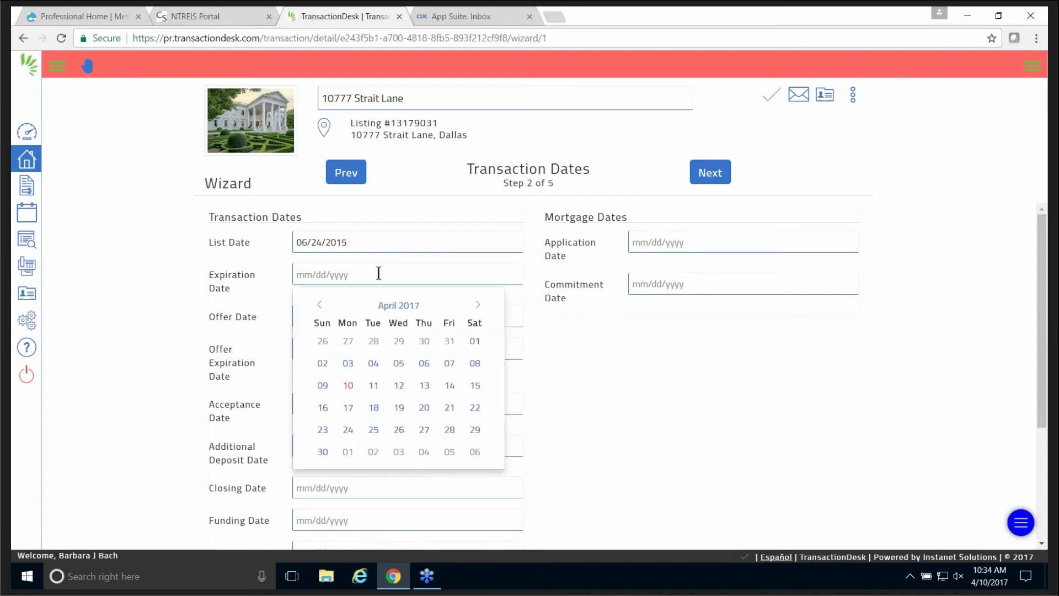
left_click(477, 306)
left_click(477, 307)
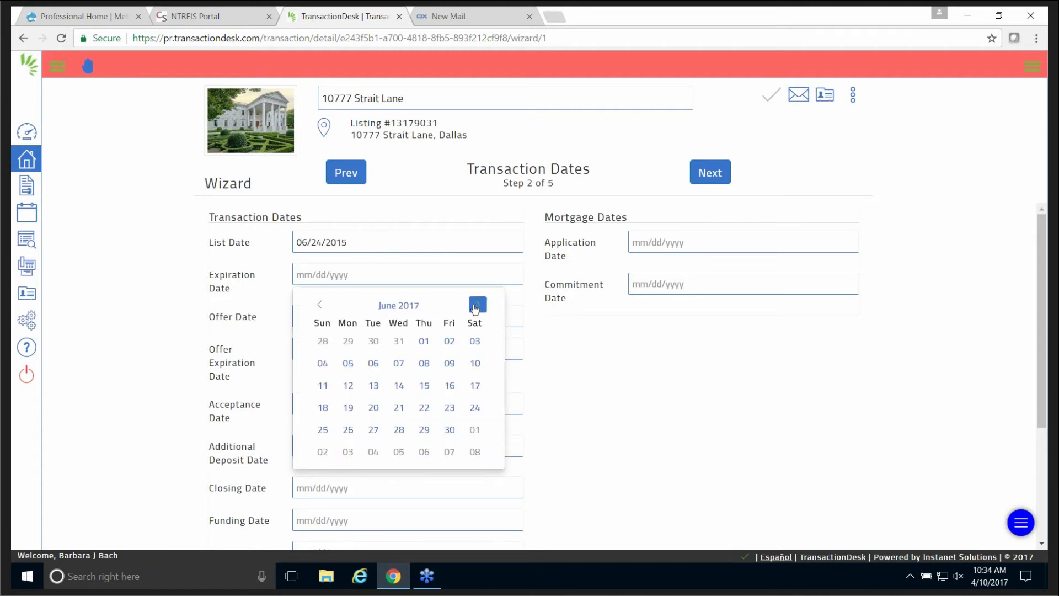
left_click(476, 308)
left_click(475, 309)
left_click(476, 309)
left_click(475, 308)
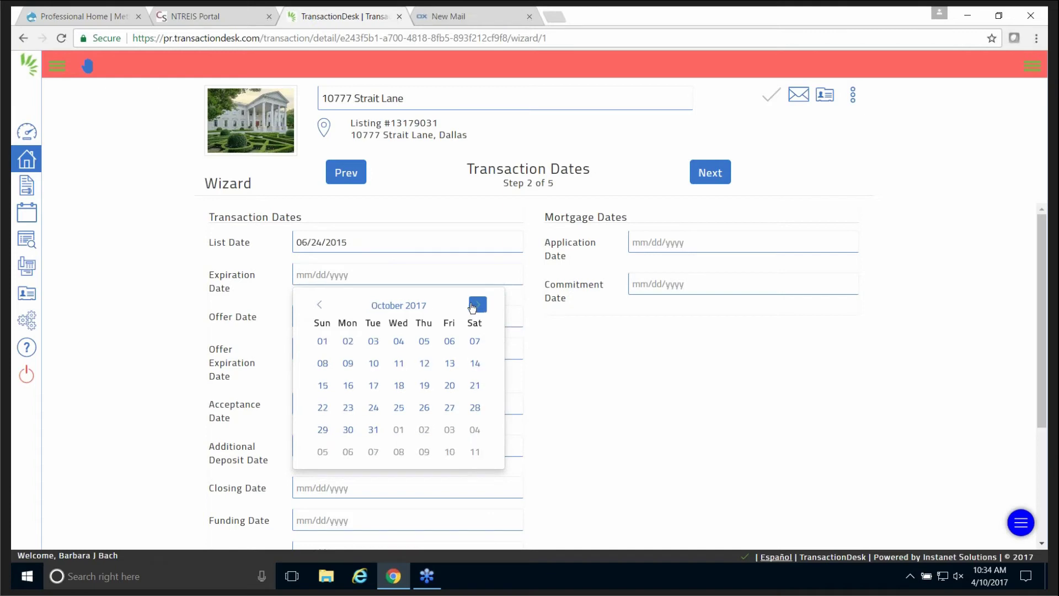
left_click(473, 308)
left_click(472, 307)
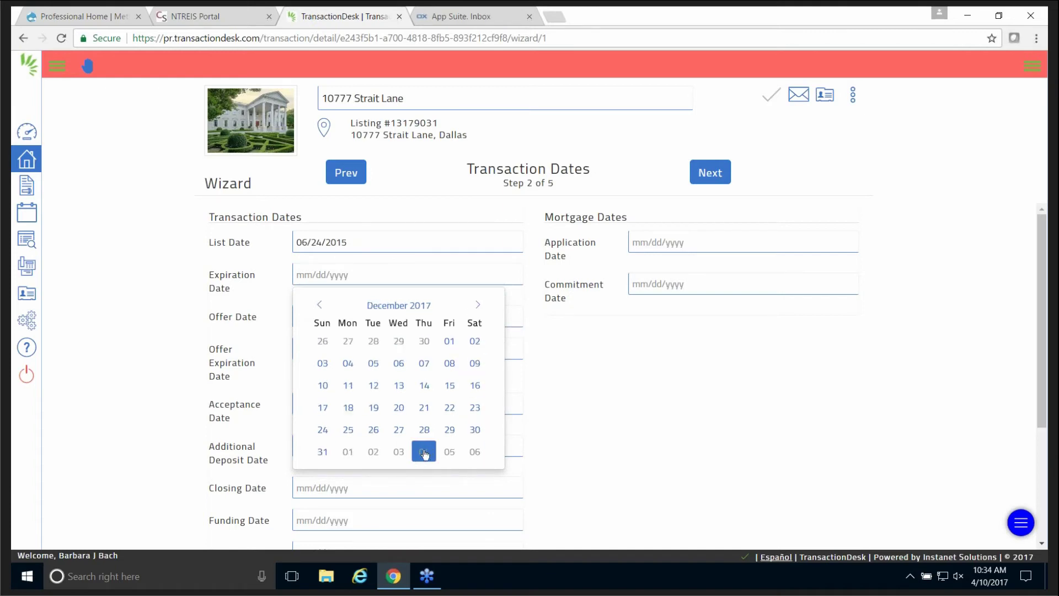
left_click(322, 452)
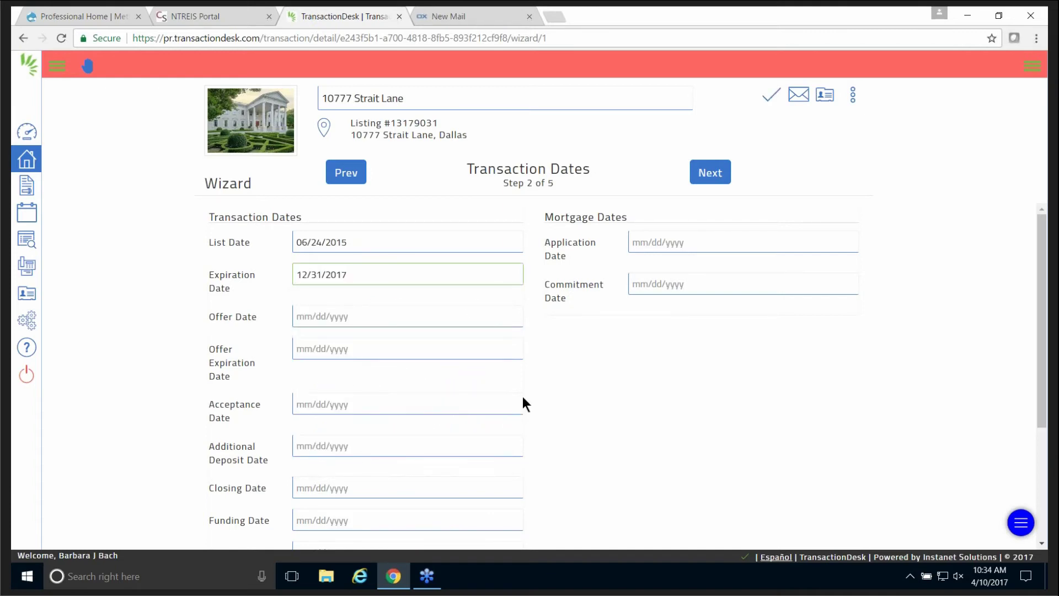
Advance the wizard to the Contacts step.
scroll(530, 395, "down", 3)
scroll(531, 395, "up", 3)
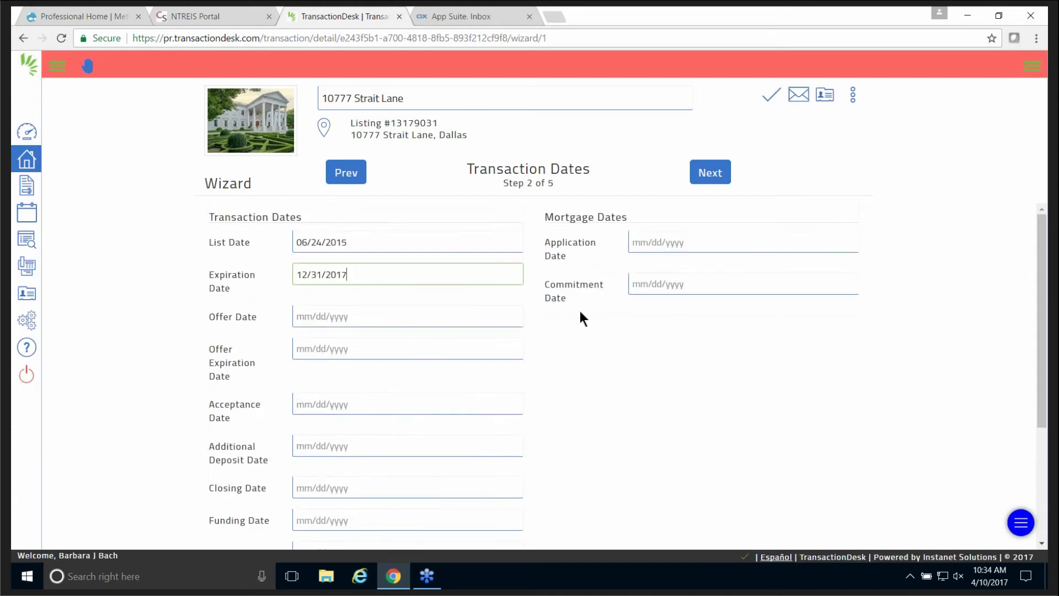
left_click(715, 174)
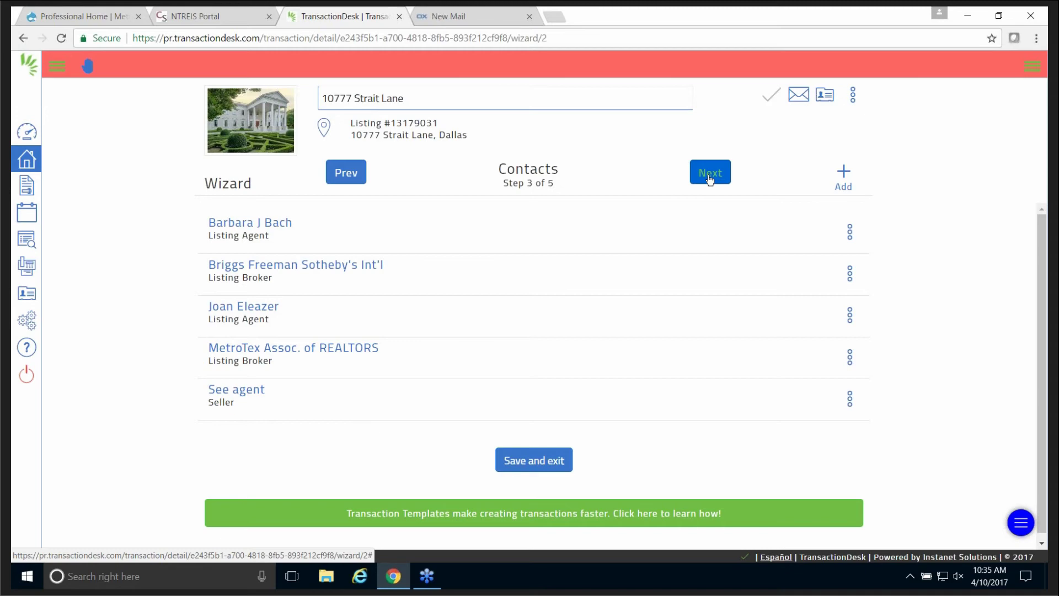
On the Forms step, search 'servic' and select TAR-2501 Information About Brokerage Services.
left_click(710, 175)
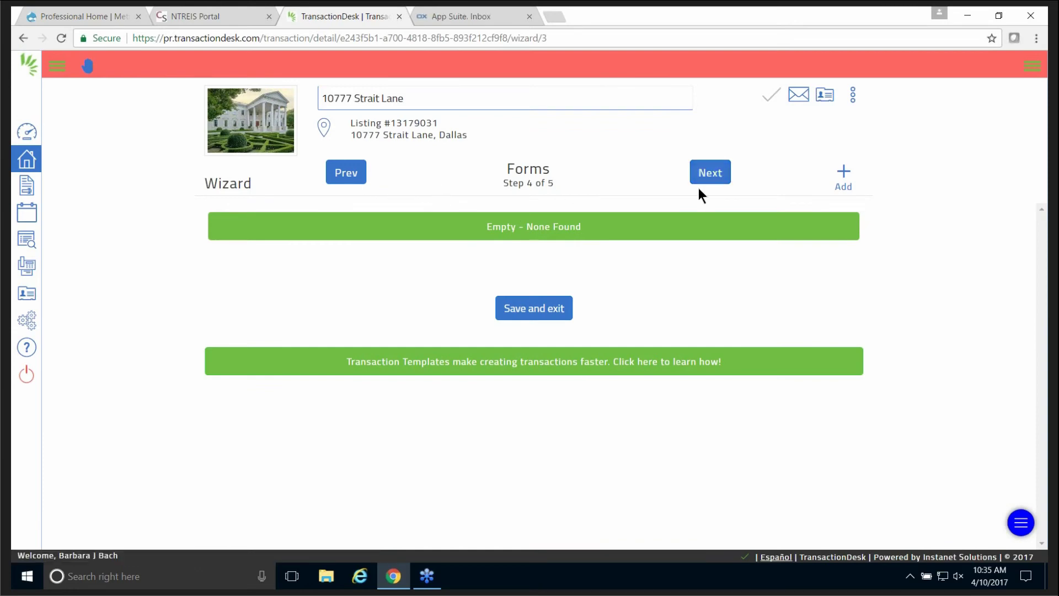
left_click(843, 176)
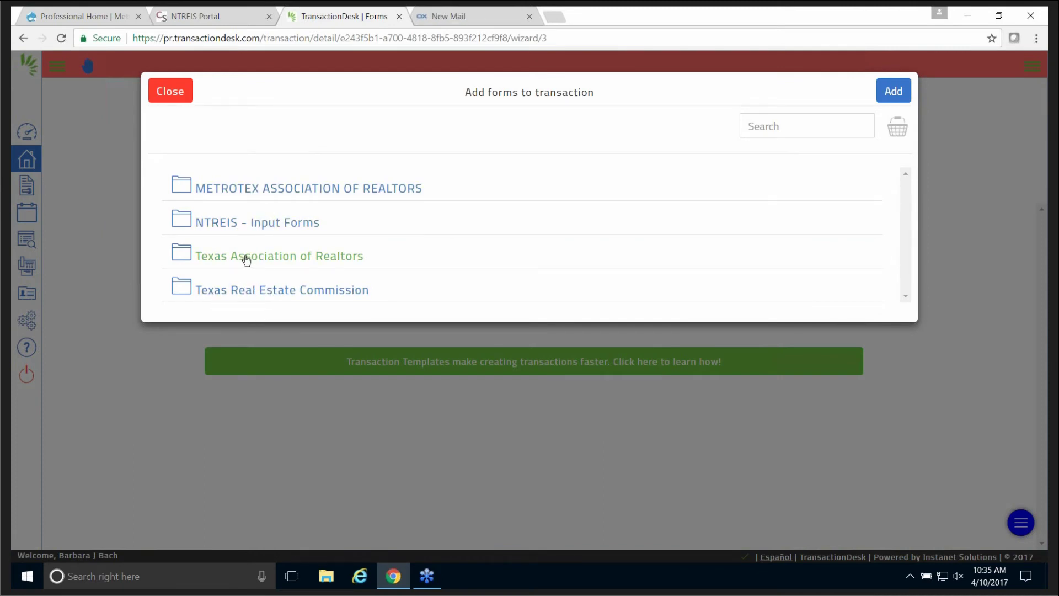
left_click(767, 125)
type("se")
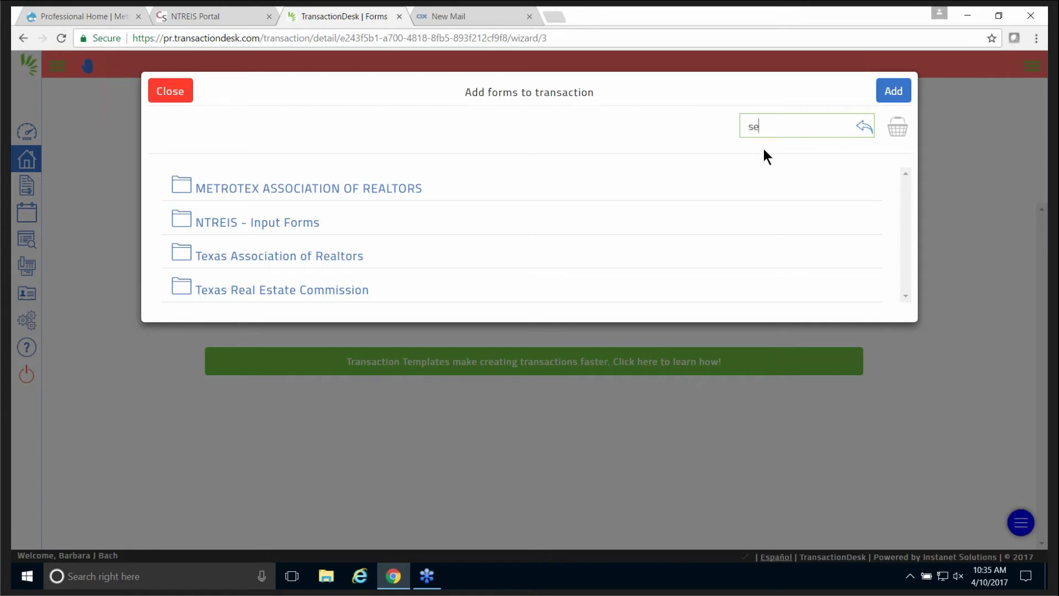
type("rvice")
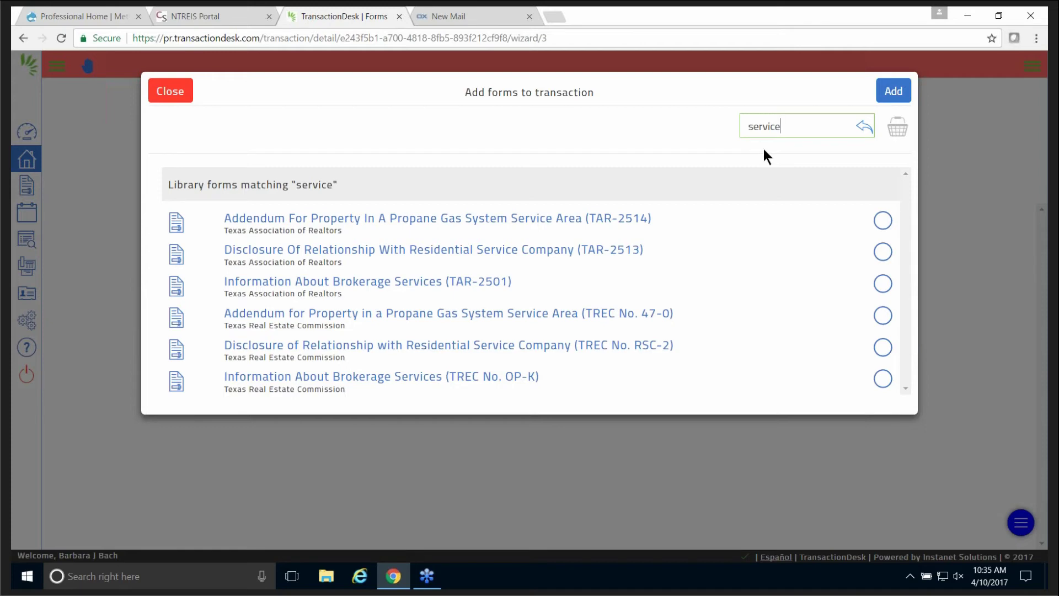
left_click(410, 284)
Search '101', select TAR-1101 exclusive right to sell listing agreement, and add both forms.
double_click(800, 127)
type("one")
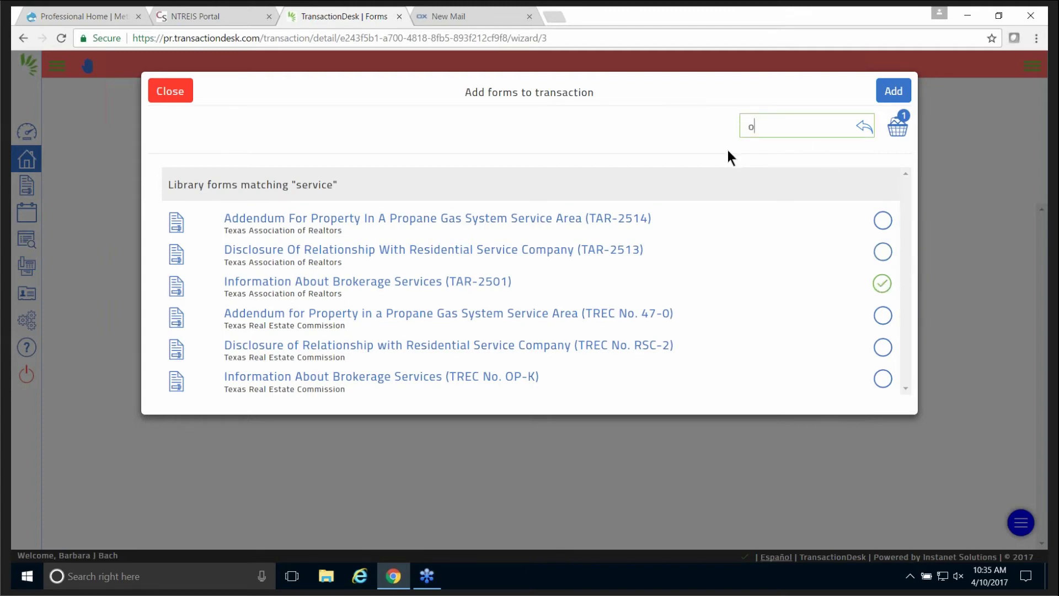
key("BackSpace")
key("BackSpace")
key("BackSpace")
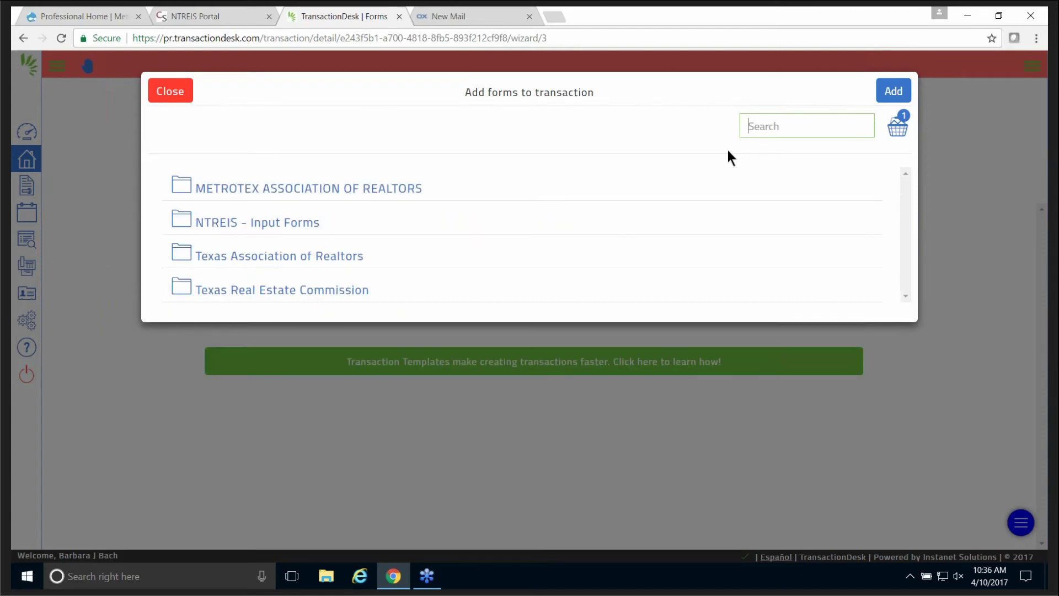
type("excl")
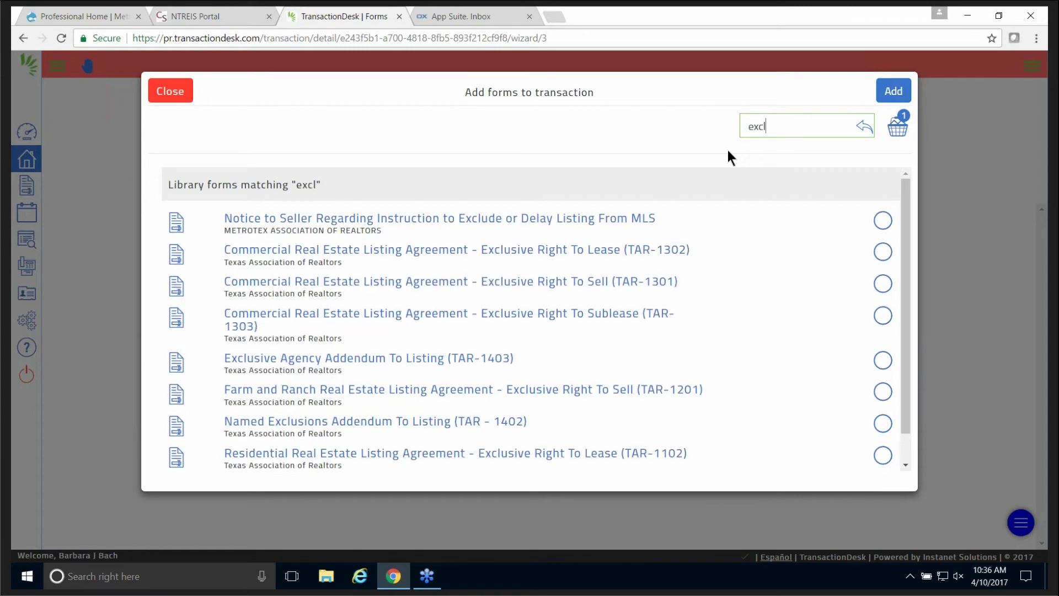
type("us")
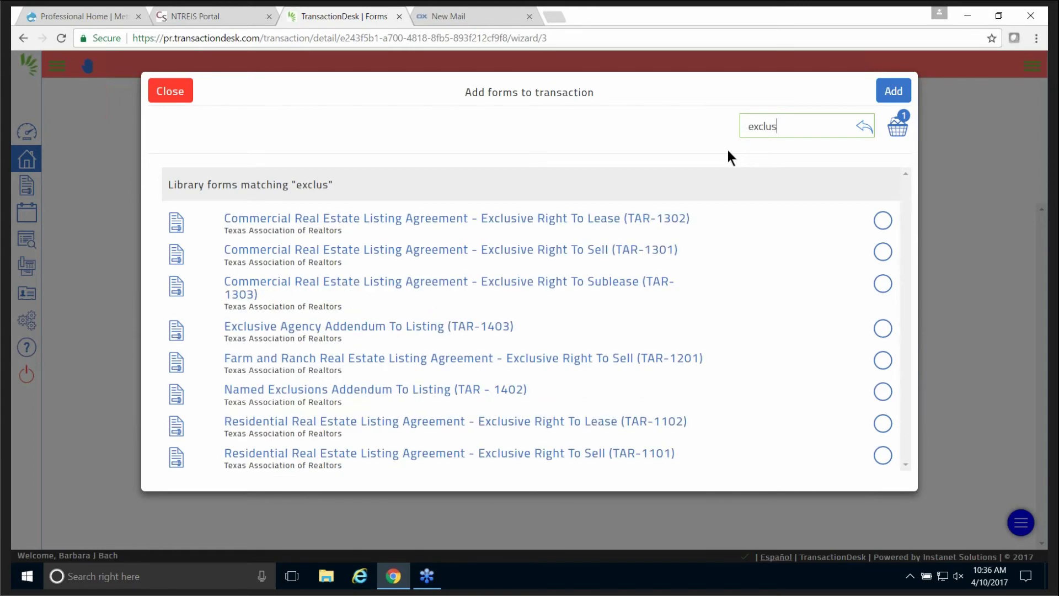
key("BackSpace")
key("BackSpace")
key("BackSpace")
key("BackSpace")
key("BackSpace")
key("BackSpace")
type("100")
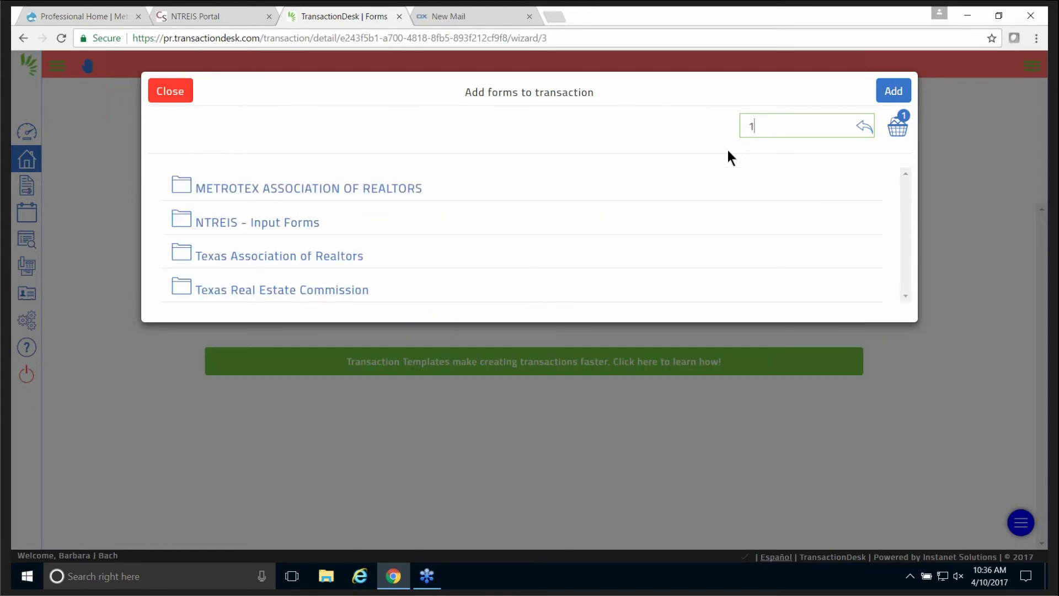
key("BackSpace")
key("BackSpace")
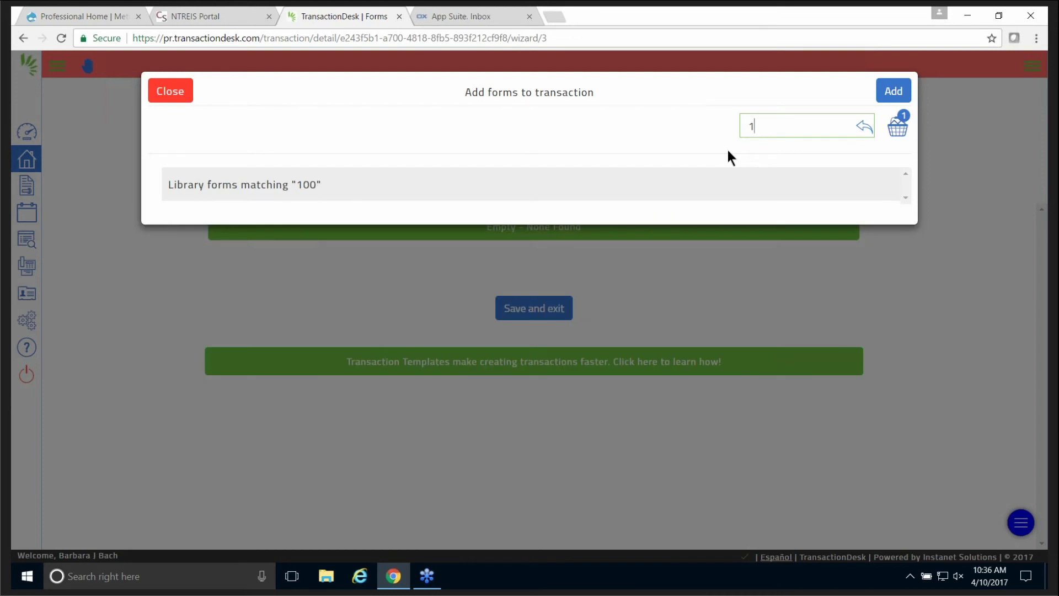
type("101")
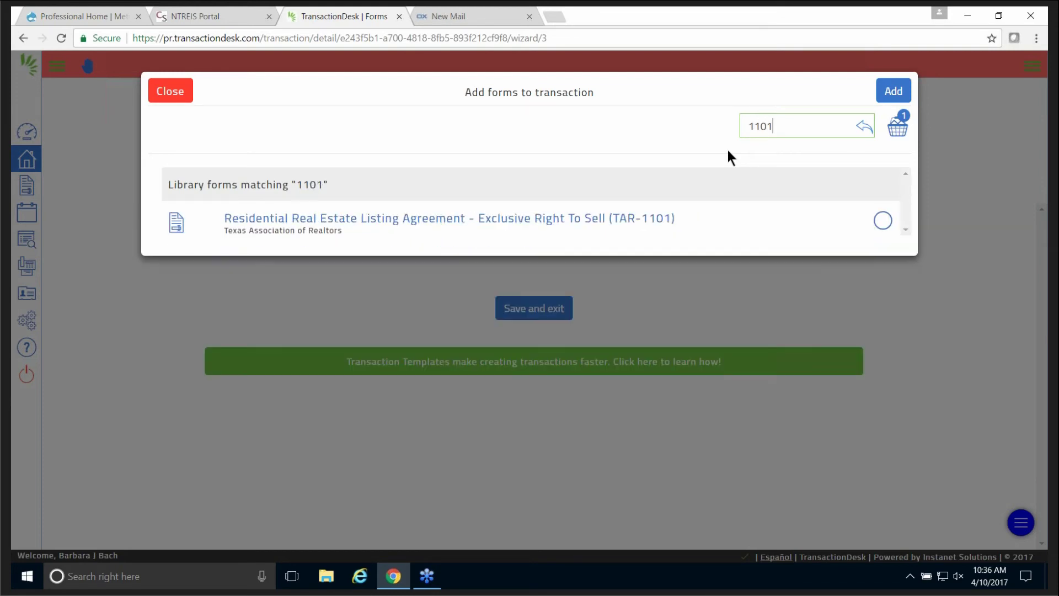
left_click(879, 223)
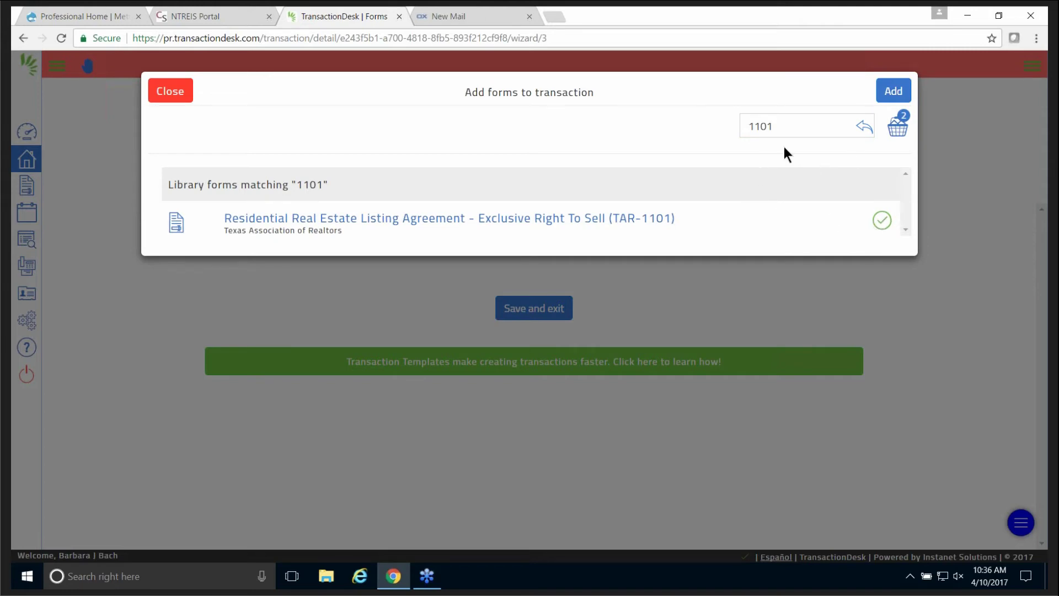
left_click(895, 90)
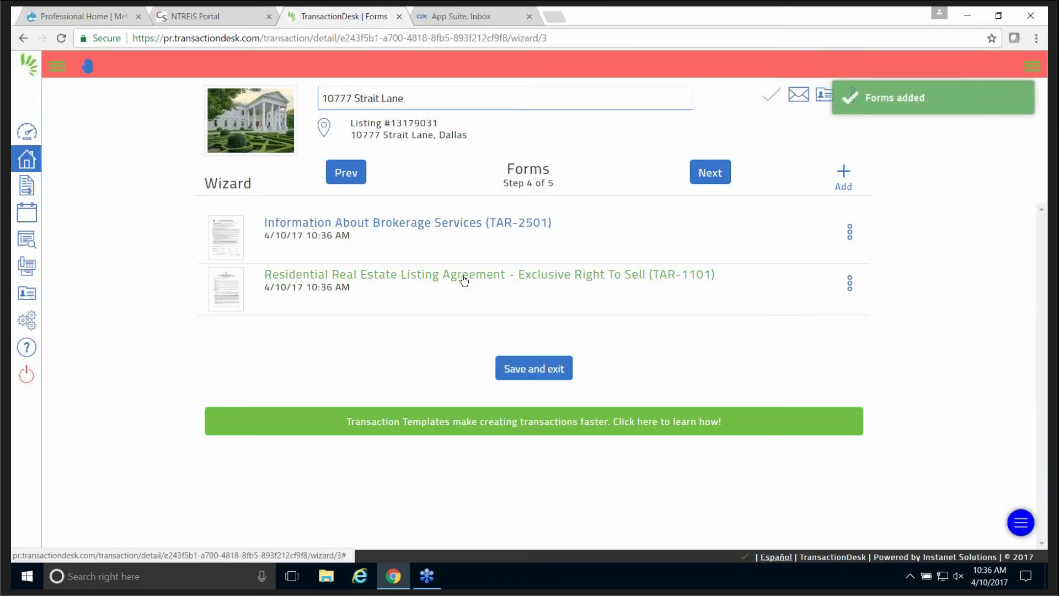
Advance to step 5 Documents and preview Fax-Back Cover Sheet.pdf before closing it.
left_click(717, 173)
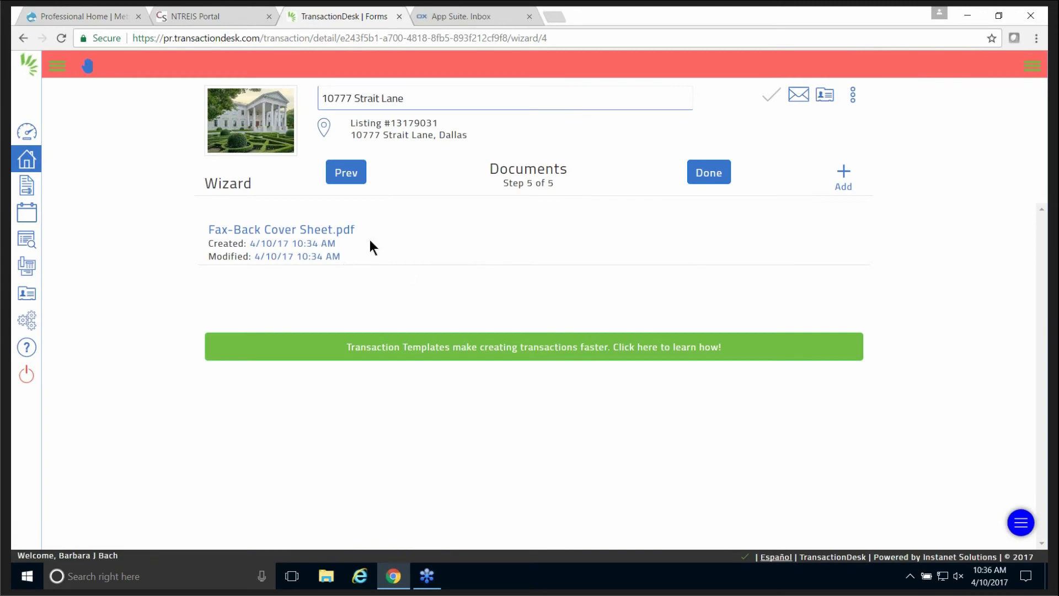
left_click(283, 229)
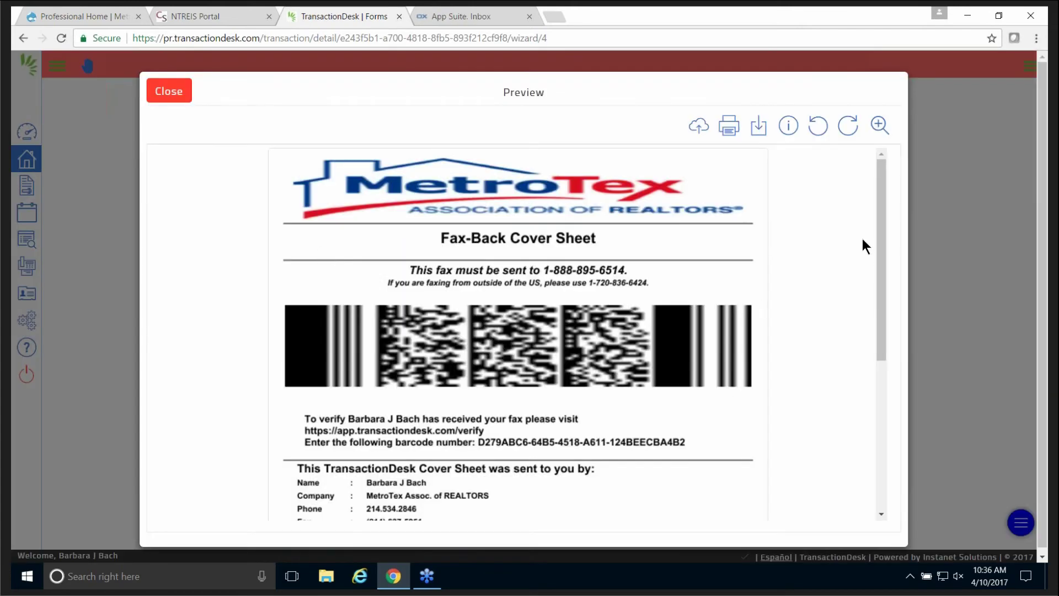
left_click_drag(879, 227, 876, 259)
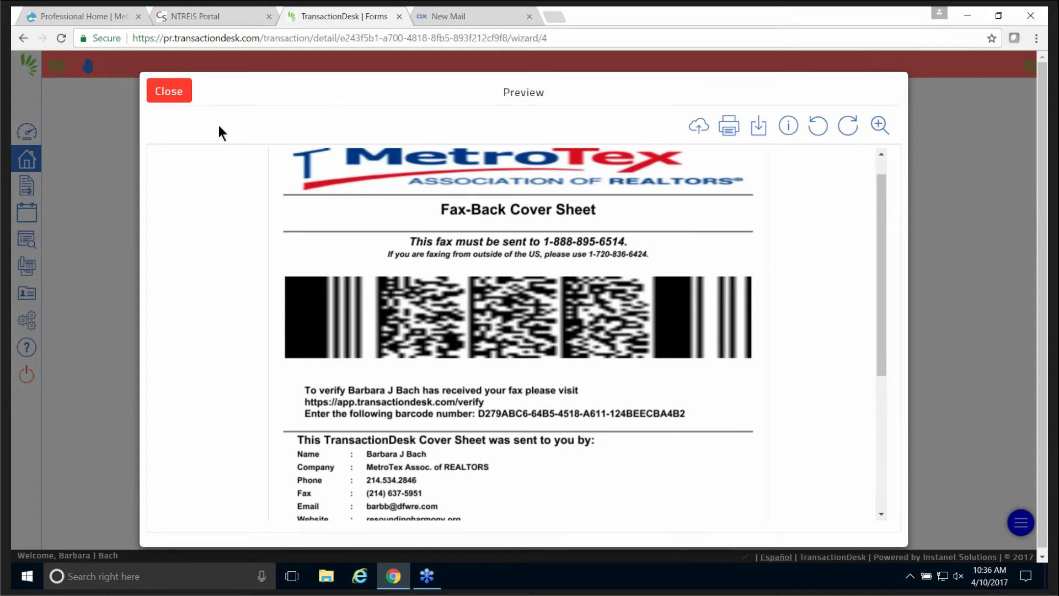
left_click(170, 93)
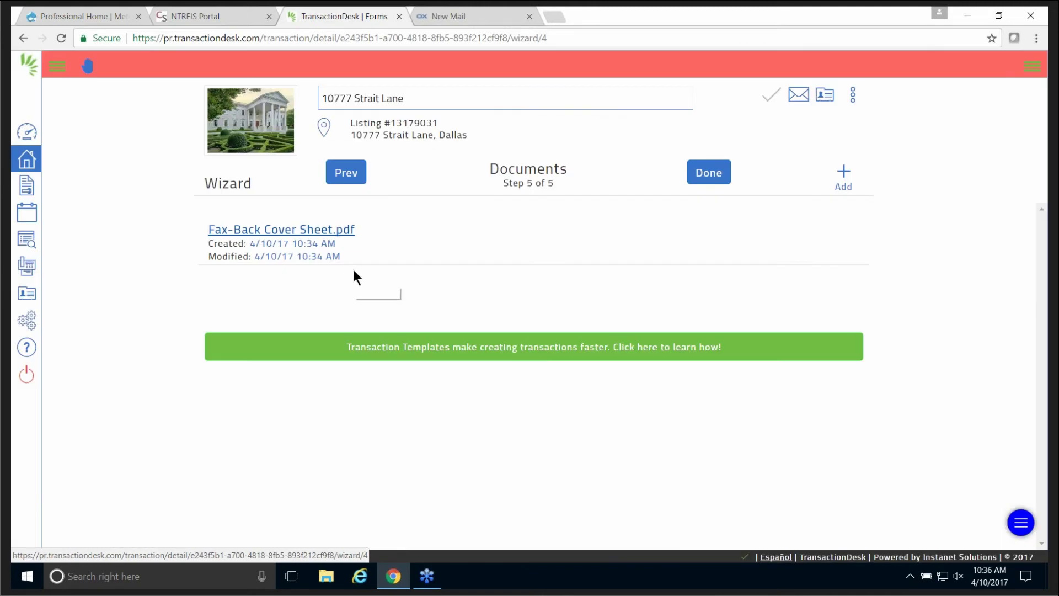
Click Done, go to the transaction's Documents list from the dashboard, and expand the Add (+) menu.
left_click(711, 172)
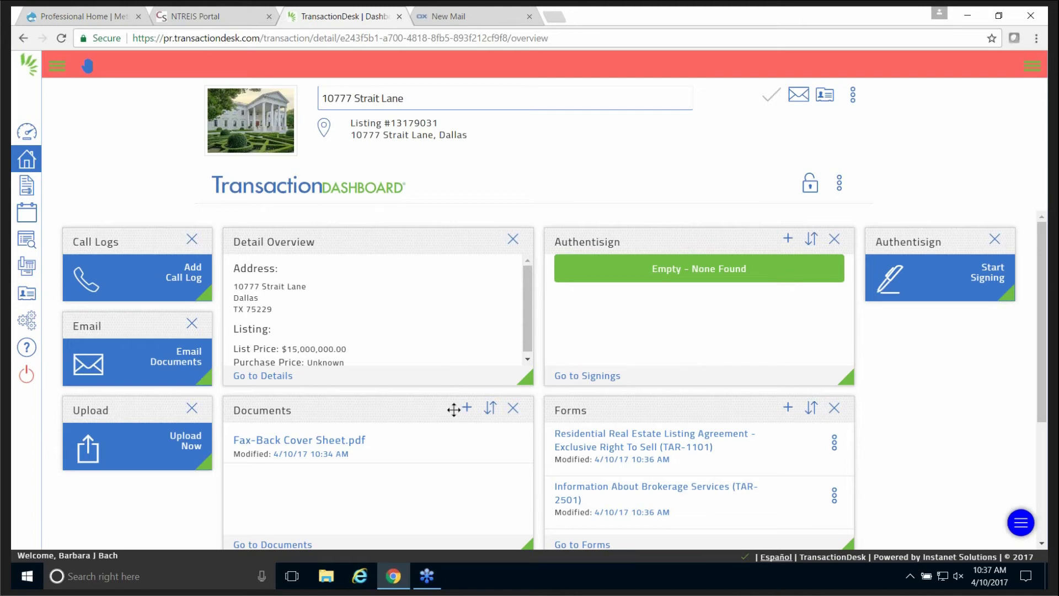
scroll(454, 448, "down", 3)
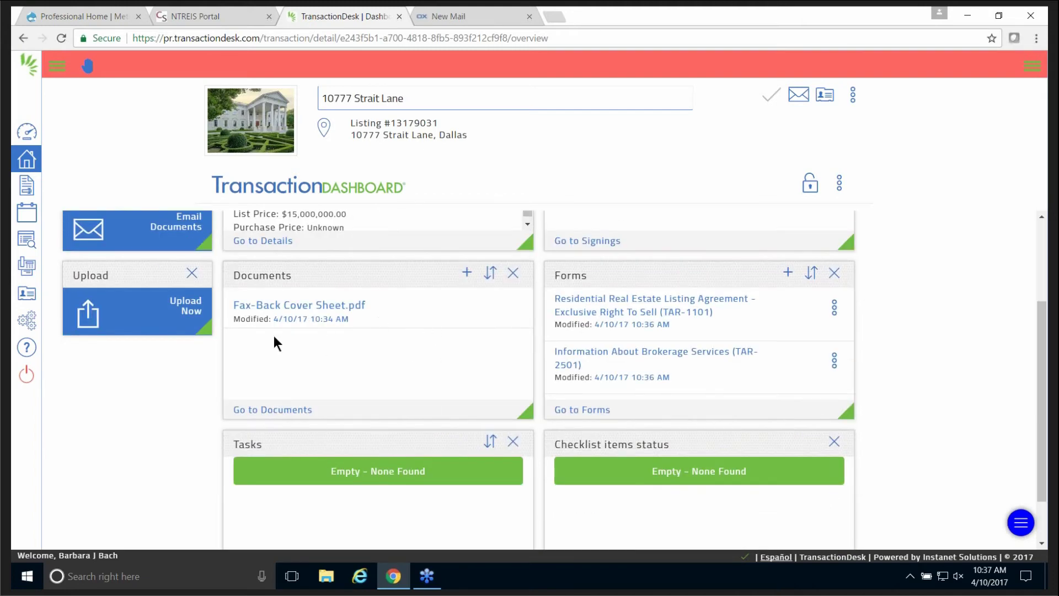
left_click(258, 410)
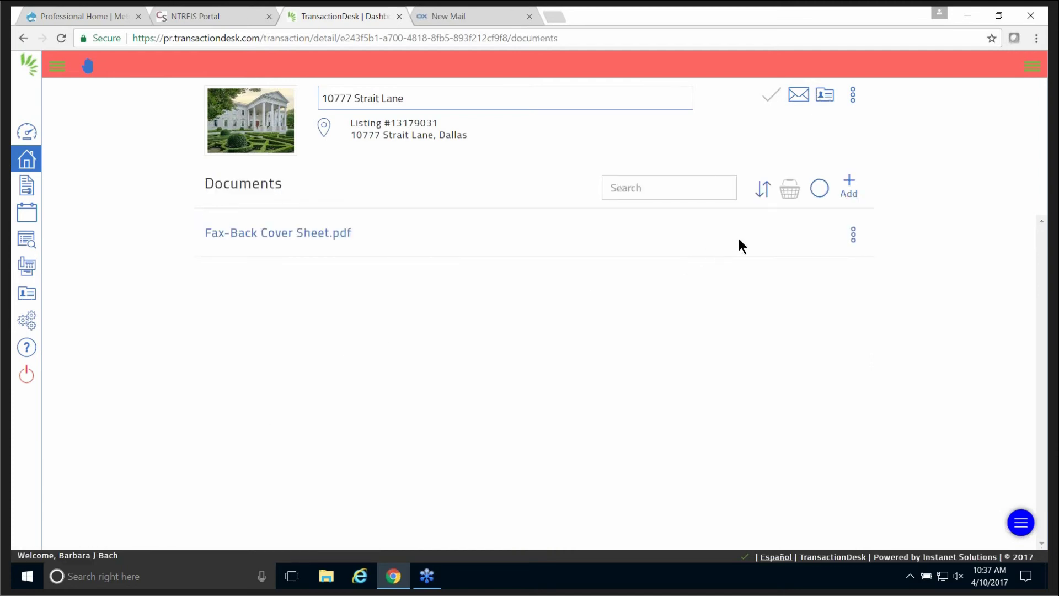
left_click(850, 185)
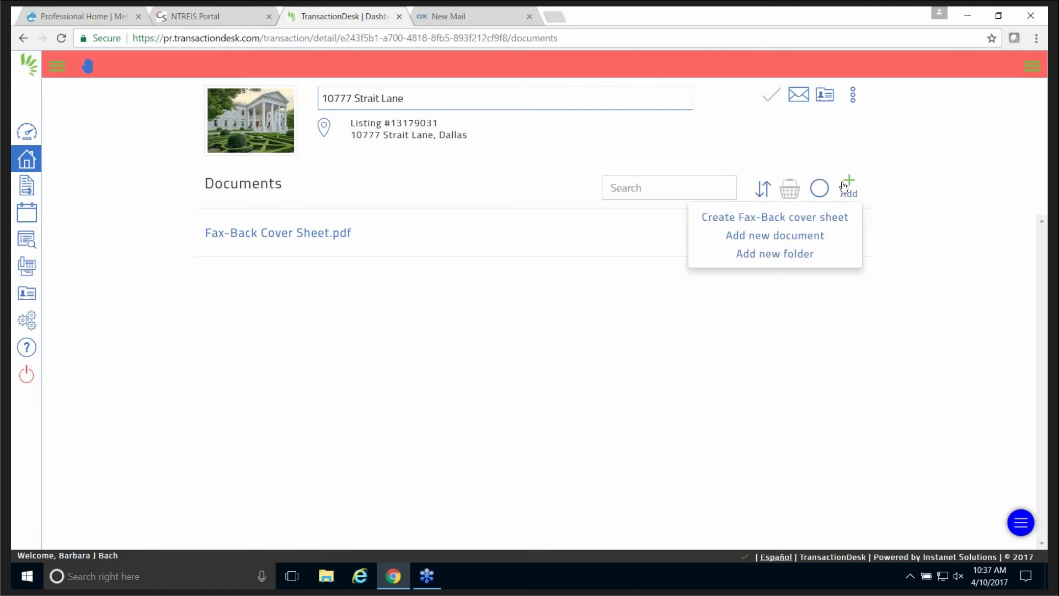
Choose Add new document, try dragging the strategic goals file from the desktop, then cancel the file picker.
left_click(750, 237)
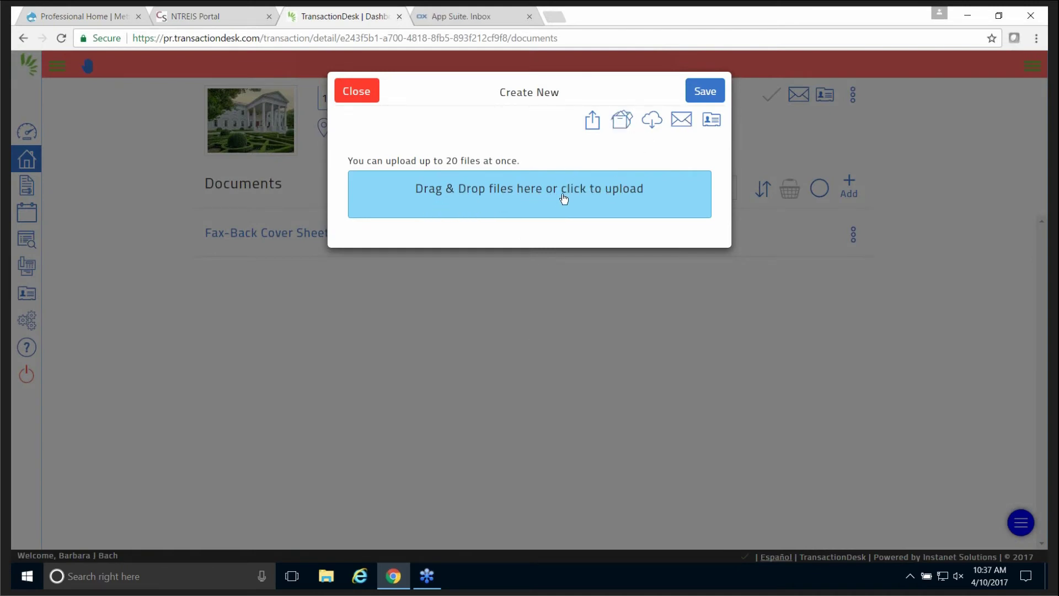
left_click(1000, 15)
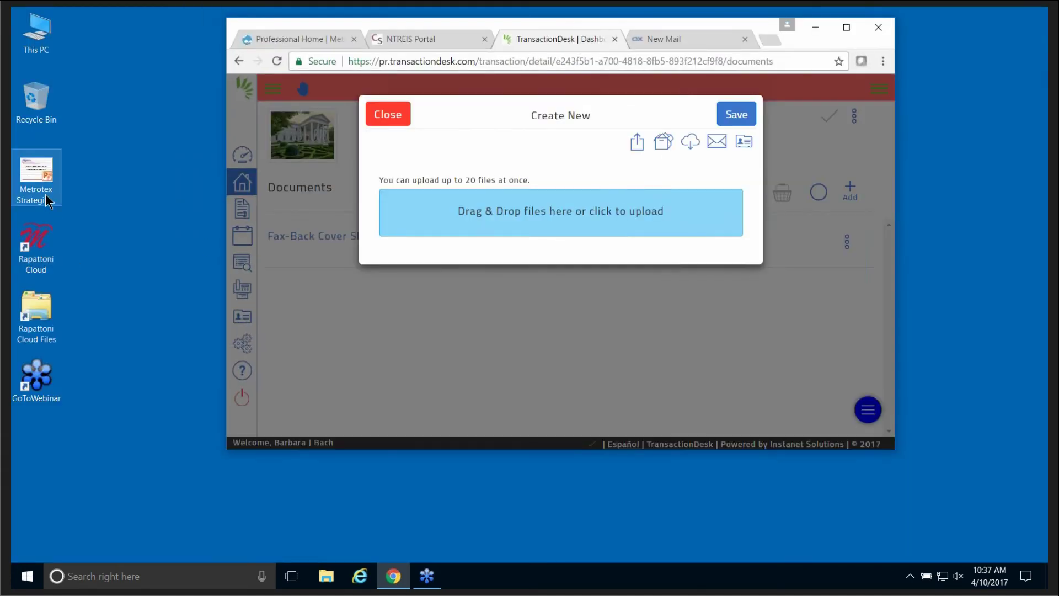
mouse_move(45, 194)
left_mouse_down()
mouse_move(486, 228)
mouse_move(503, 219)
mouse_move(51, 206)
mouse_move(42, 181)
left_mouse_up()
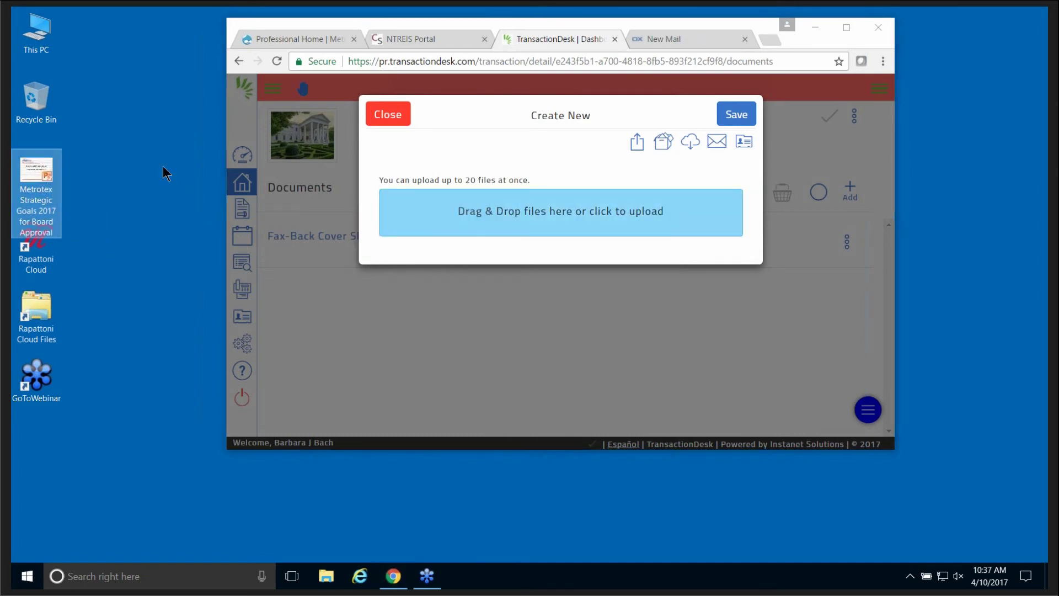
left_click(847, 27)
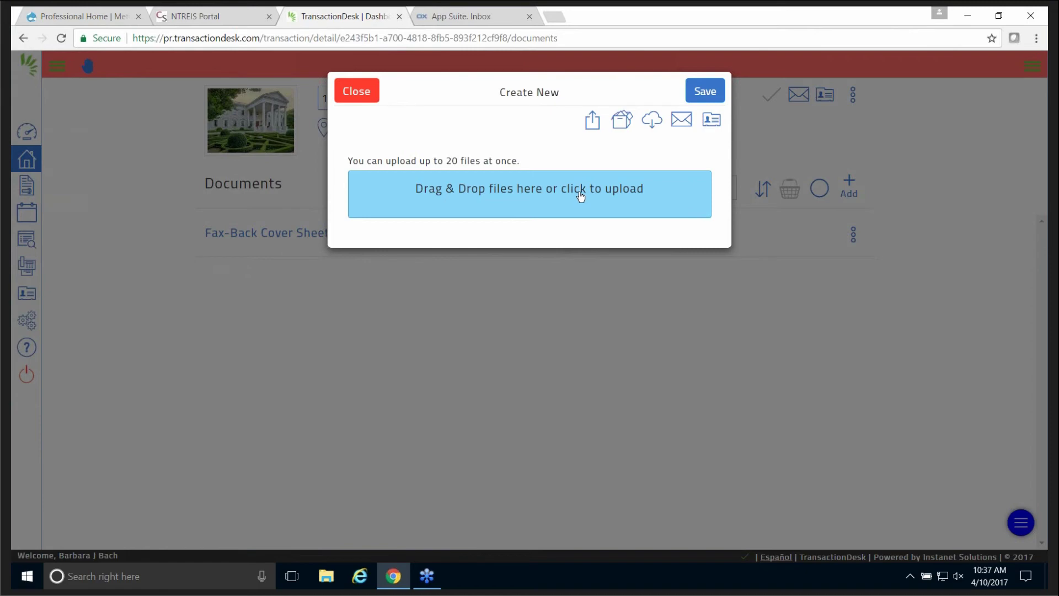
left_click(578, 190)
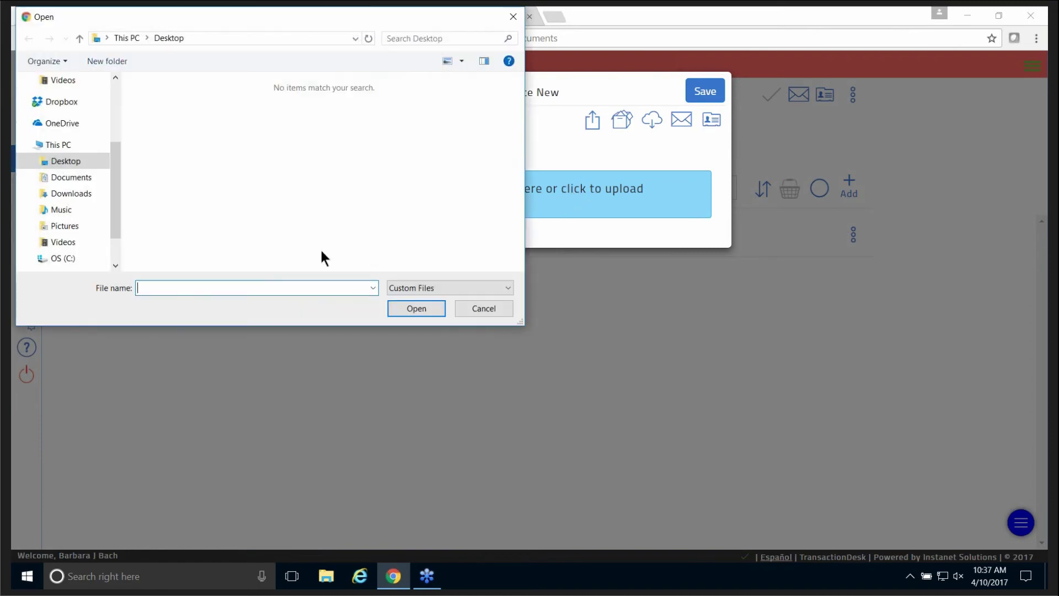
left_click(513, 16)
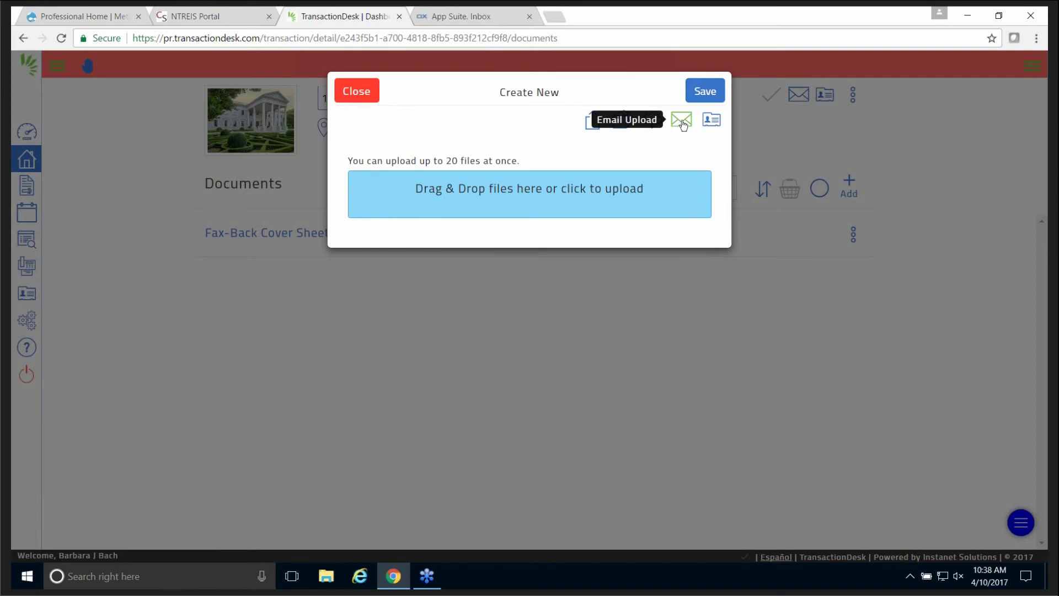
left_click(683, 122)
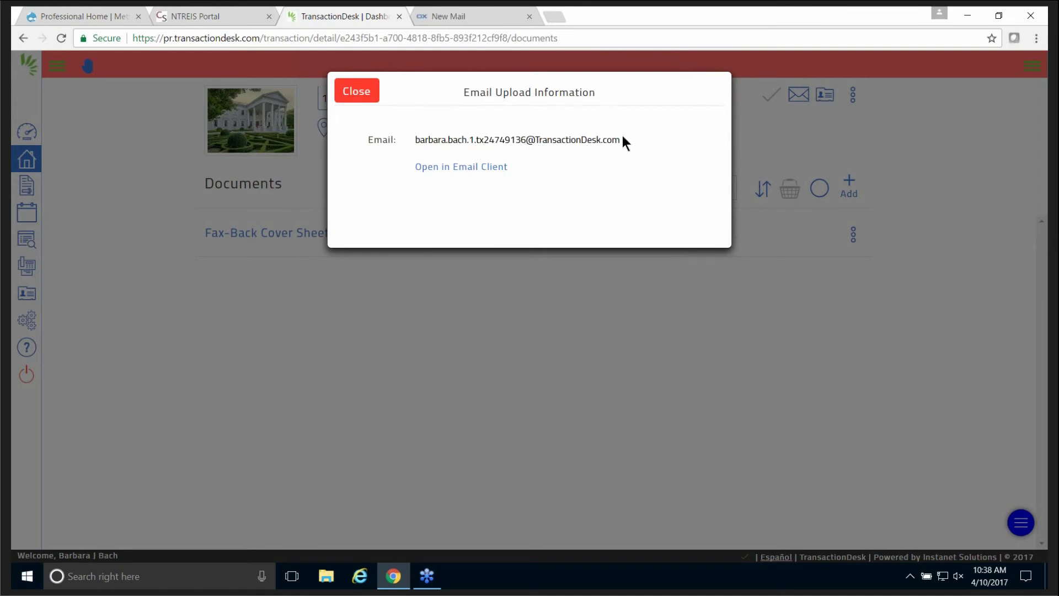
left_click(349, 97)
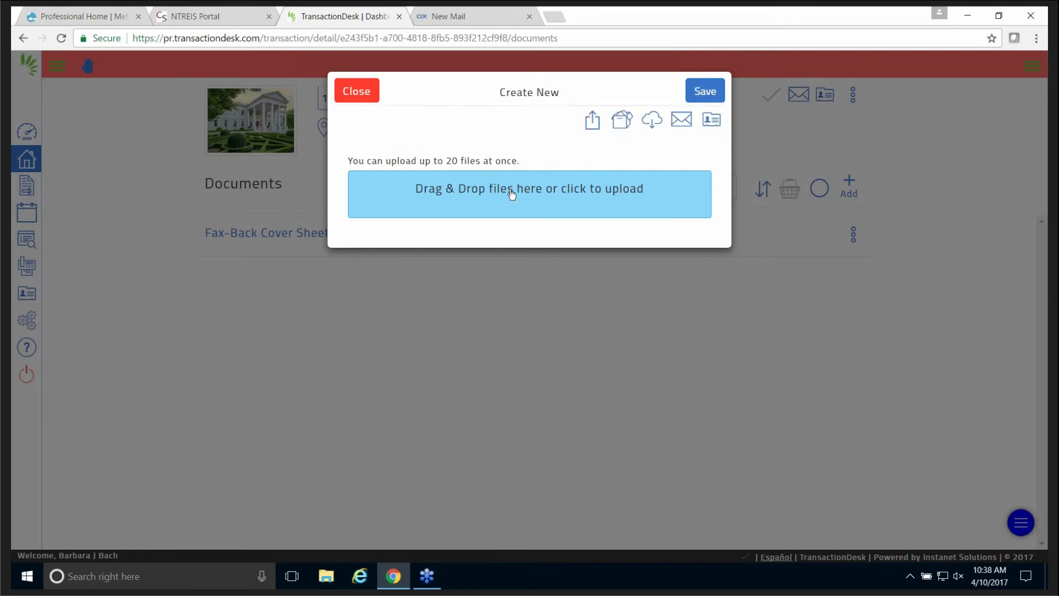
Upload November2016PublicEdMeetingPacket from the Downloads folder through the drop zone's file picker.
left_click(547, 193)
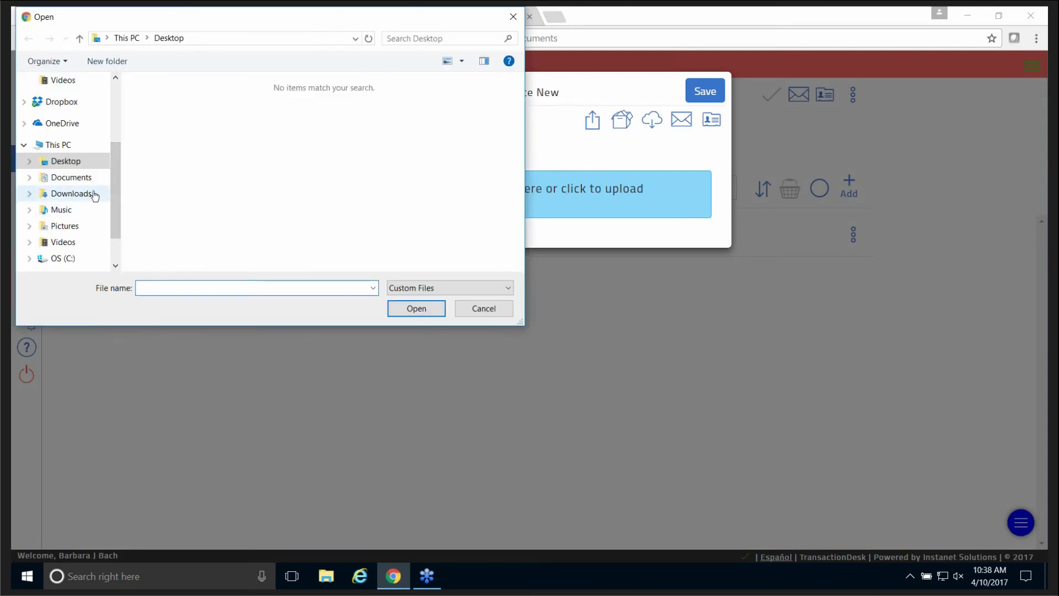
left_click(83, 179)
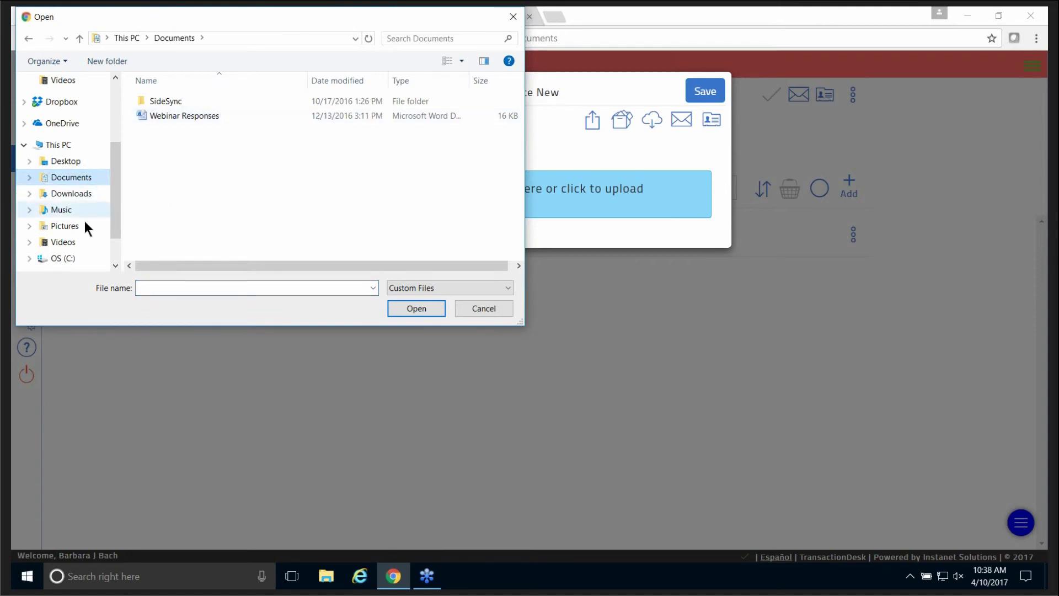
left_click(85, 196)
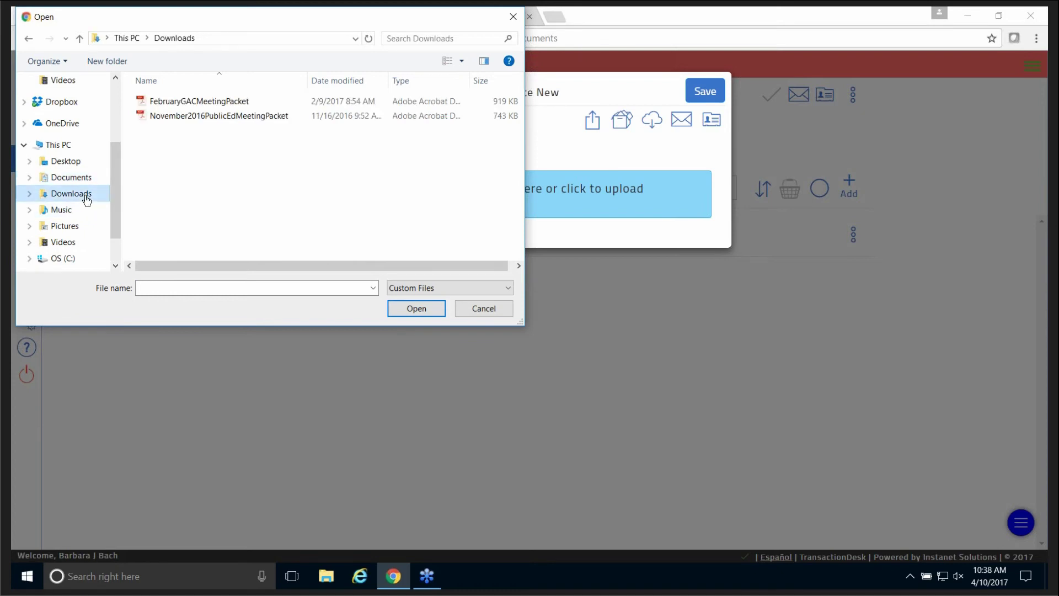
left_click(176, 117)
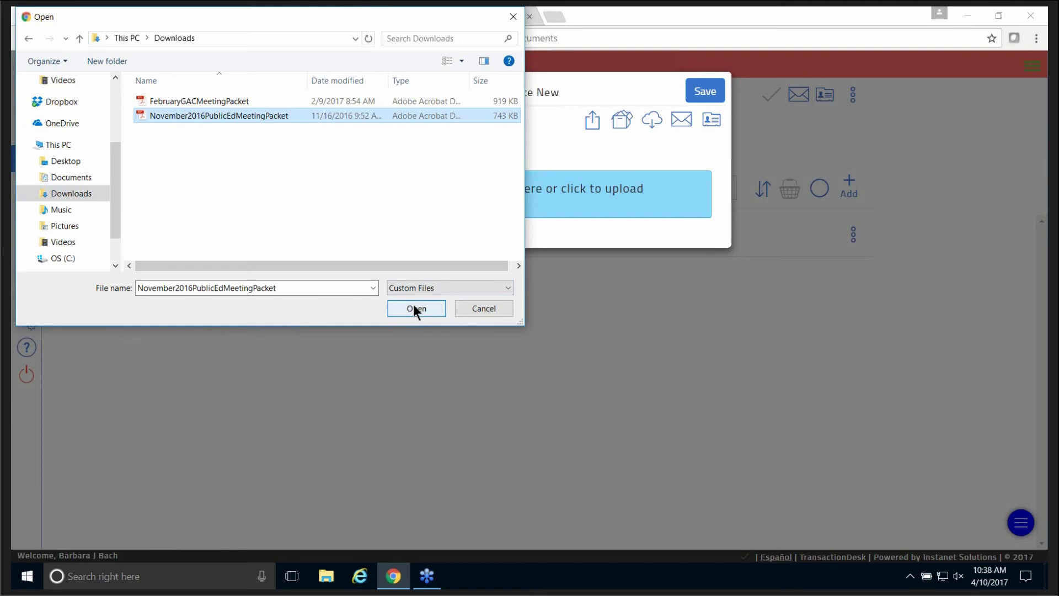
left_click(413, 305)
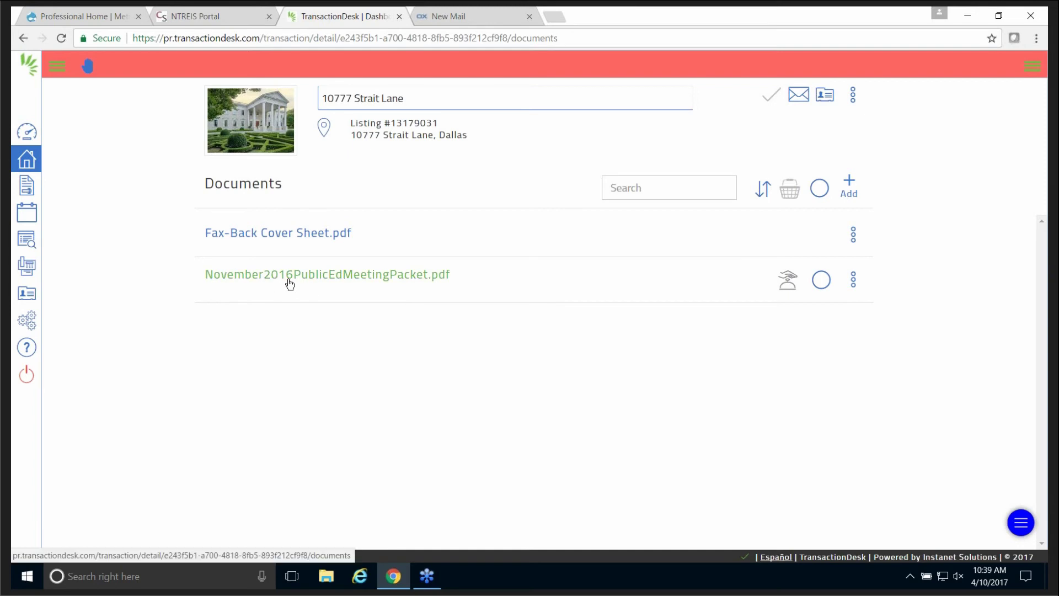
Request review of November2016PublicEdMeetingPacket.pdf and confirm with Yes.
left_click(788, 281)
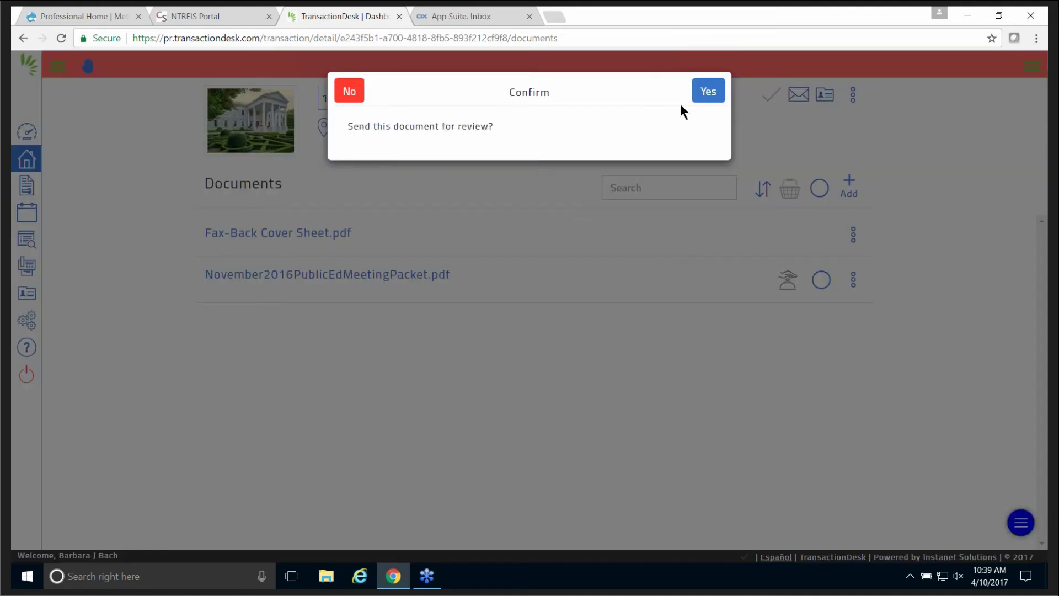
left_click(705, 95)
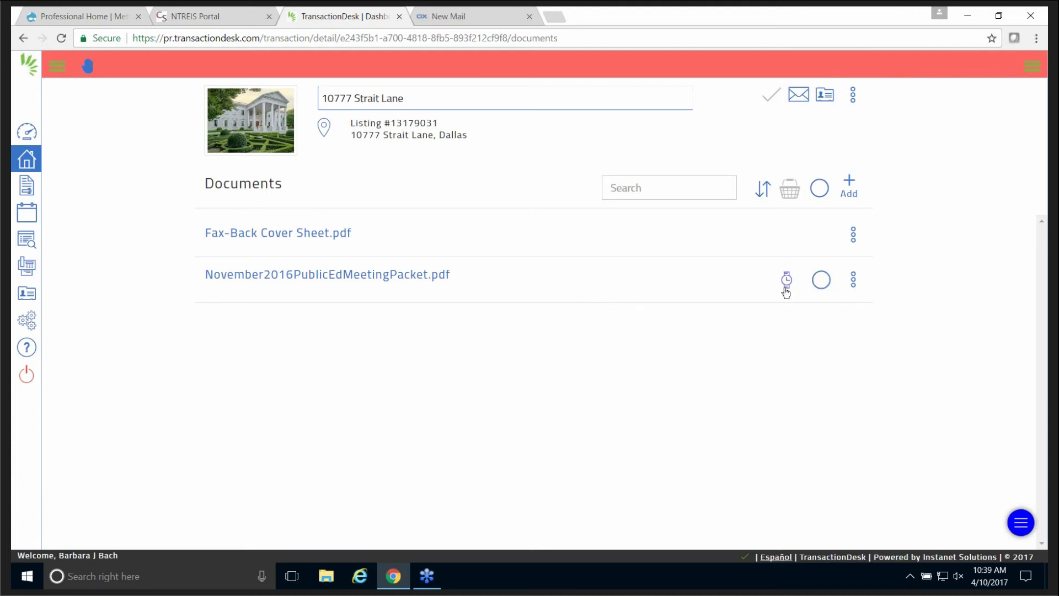
mouse_move(787, 281)
left_click(467, 14)
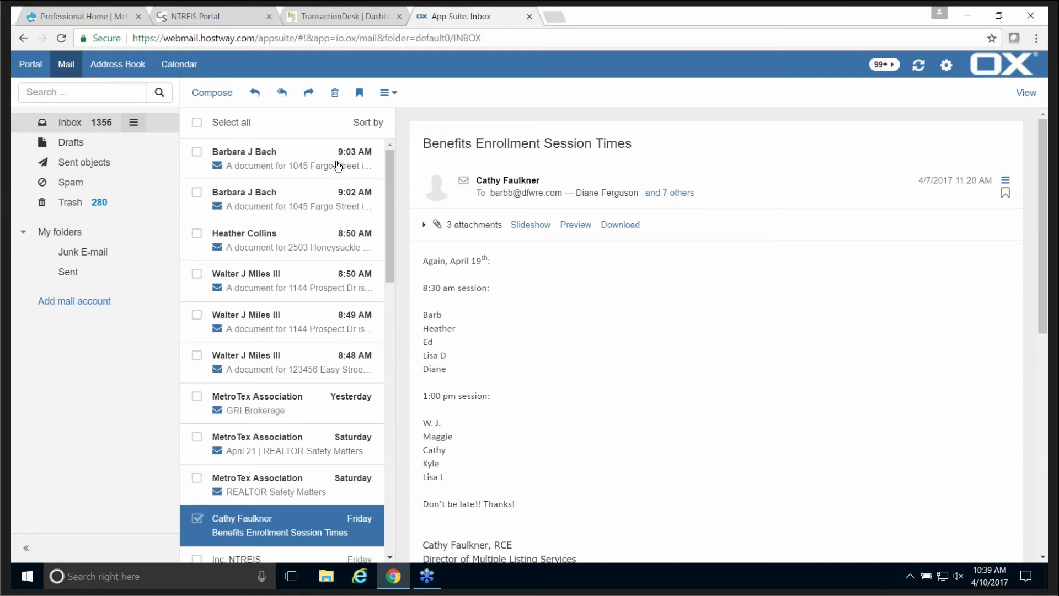
left_click(61, 36)
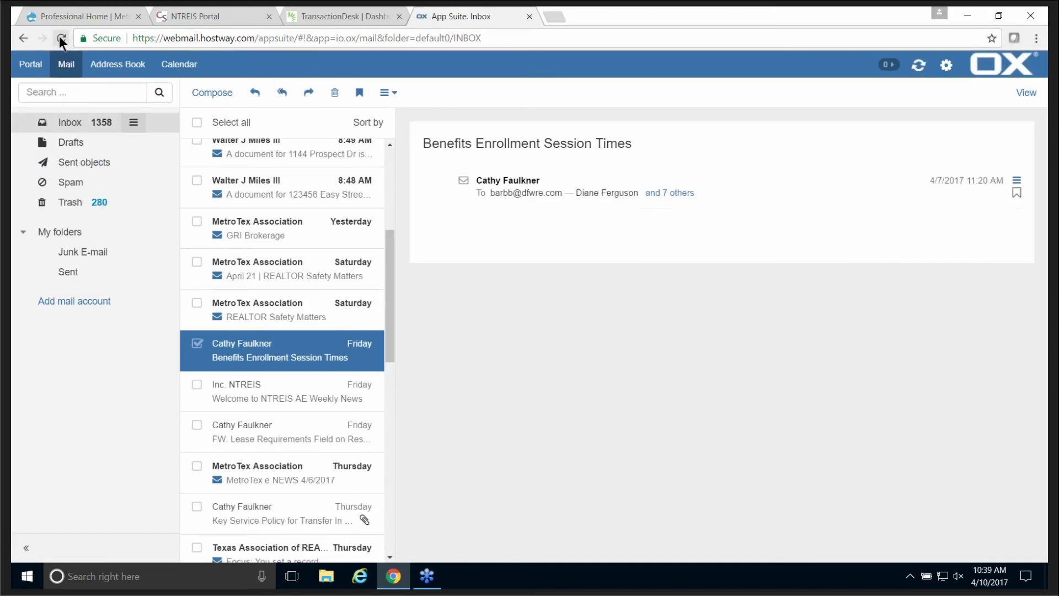
left_click_drag(393, 260, 387, 177)
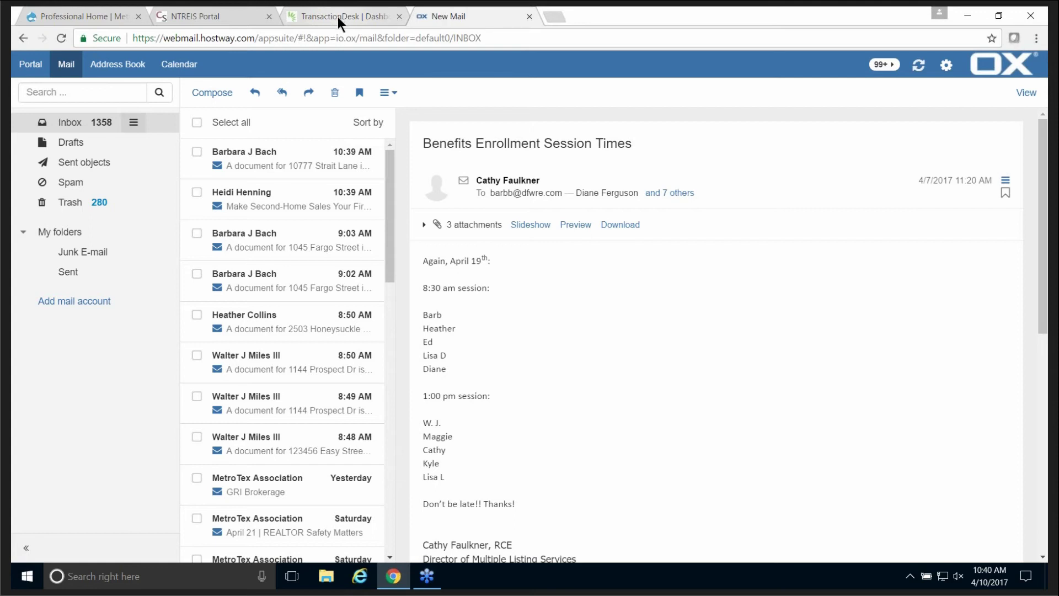
left_click(338, 16)
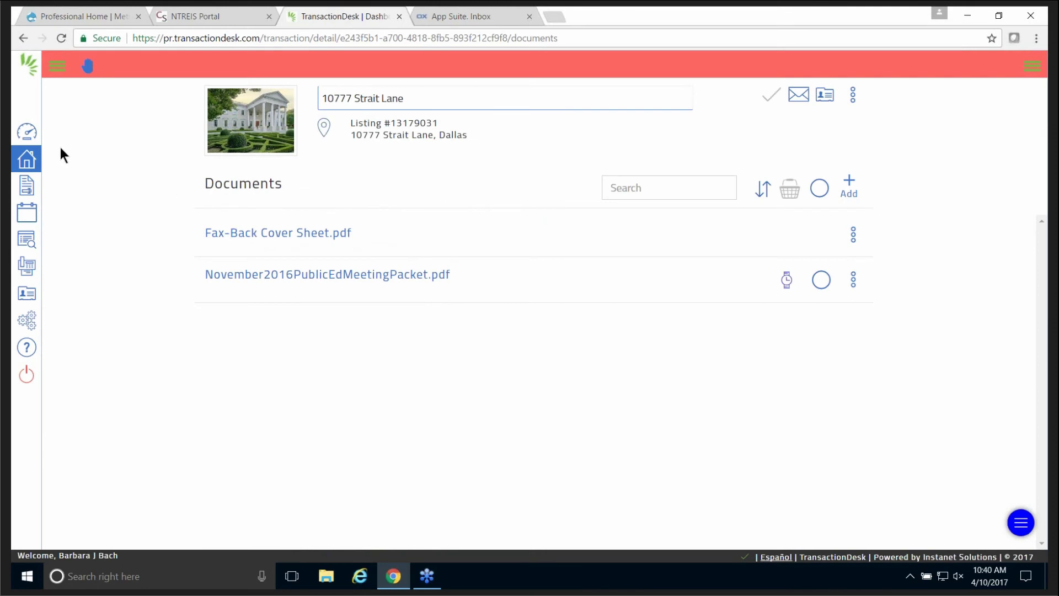
Close the old TransactionDesk tab and relaunch TransactionDesk from the NTREIS Portal's Instanet icon.
left_click(29, 130)
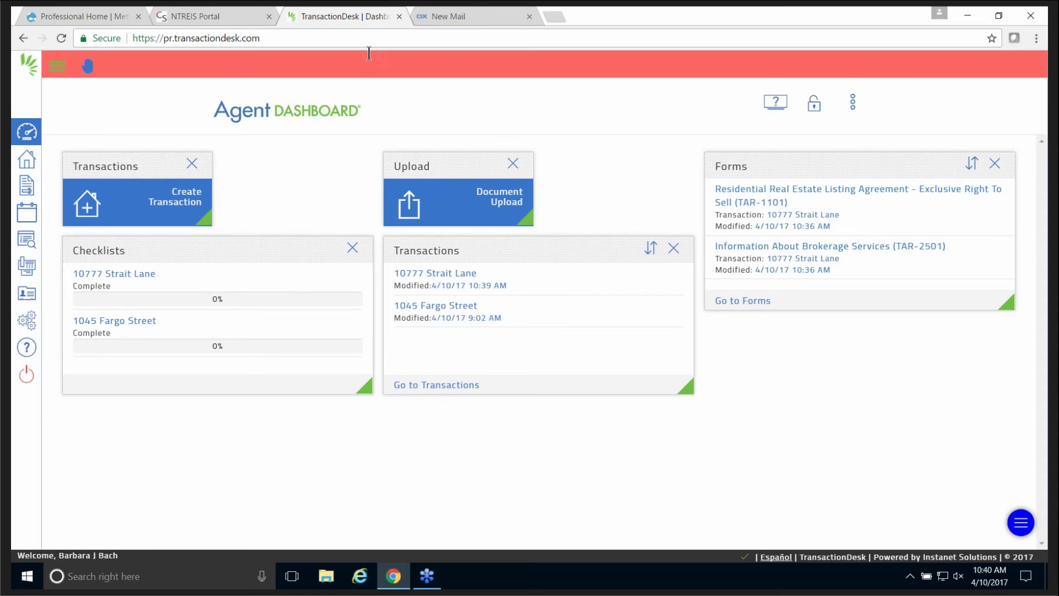
left_click(399, 15)
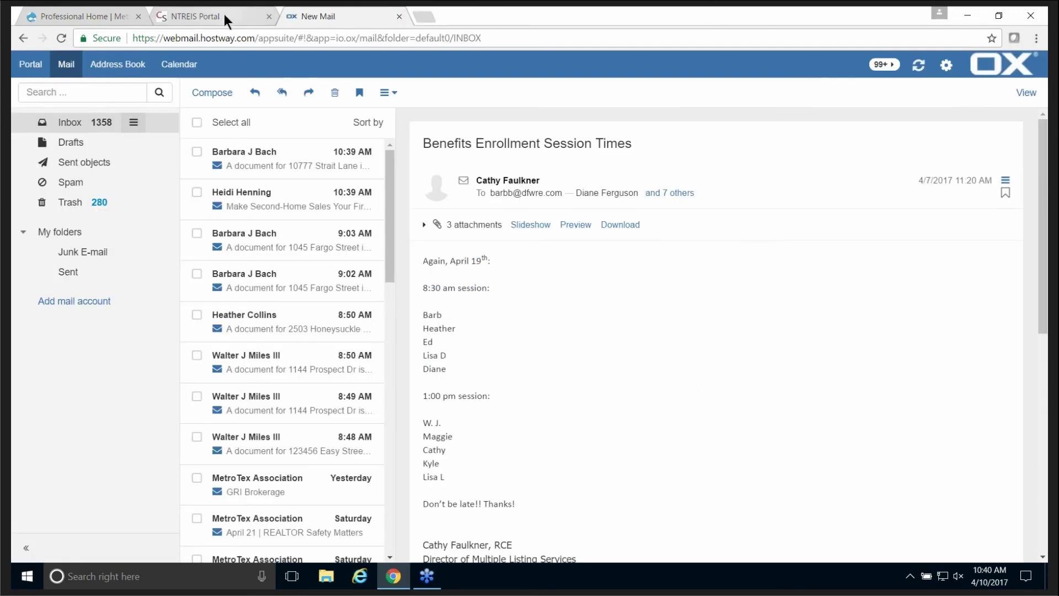
left_click(224, 15)
left_click(966, 234)
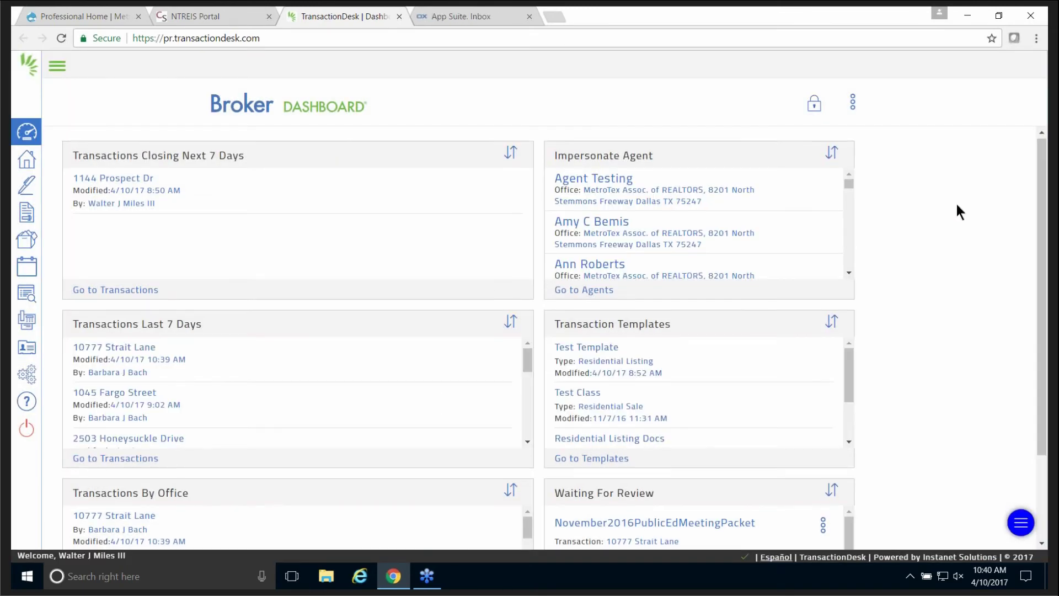
scroll(958, 206, "down", 2)
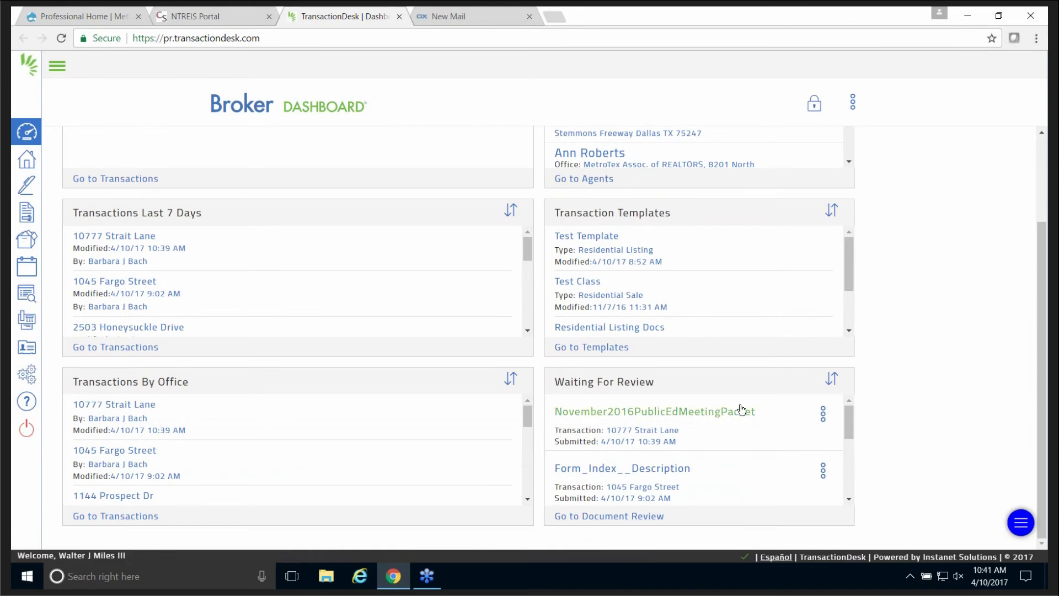
left_click(617, 514)
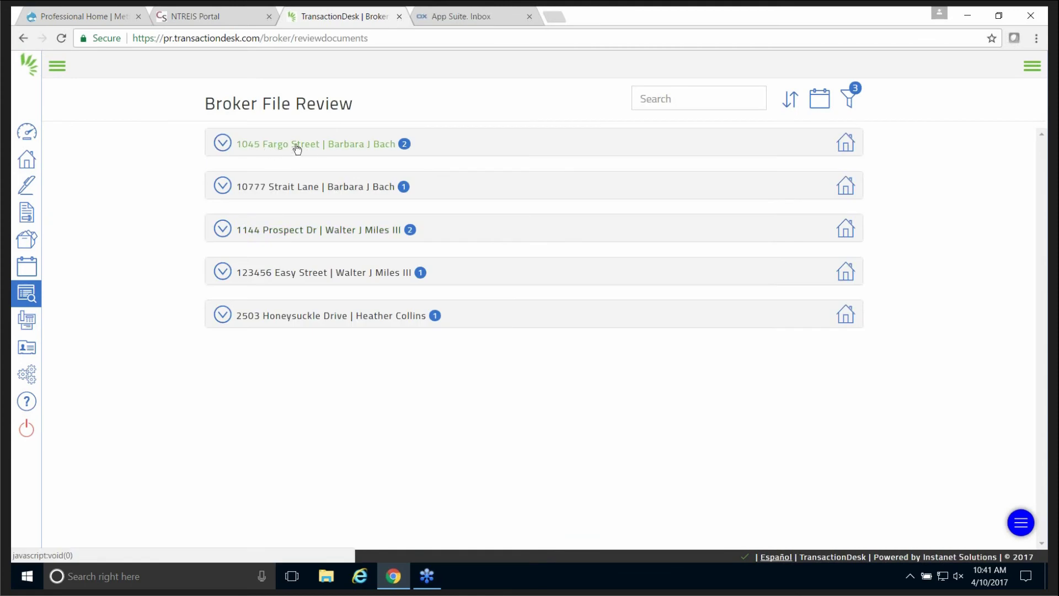
left_click(282, 149)
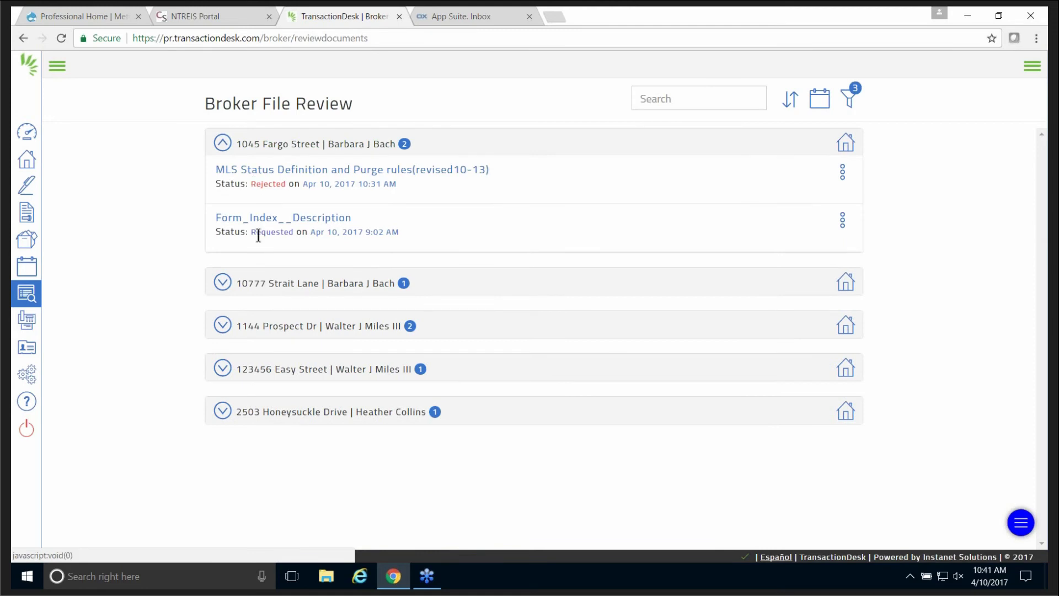
left_click(275, 292)
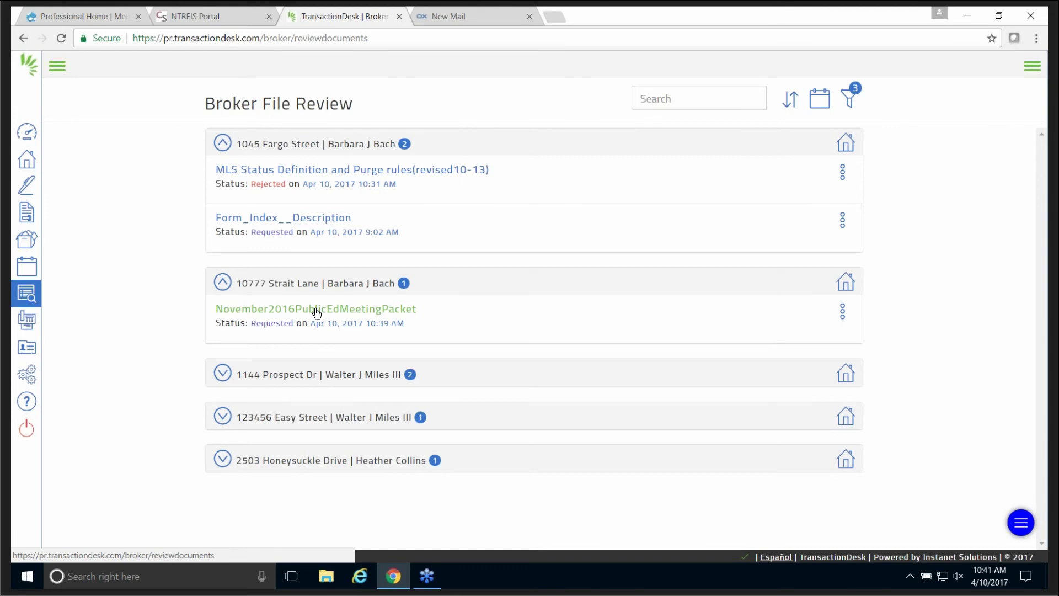
left_click(223, 145)
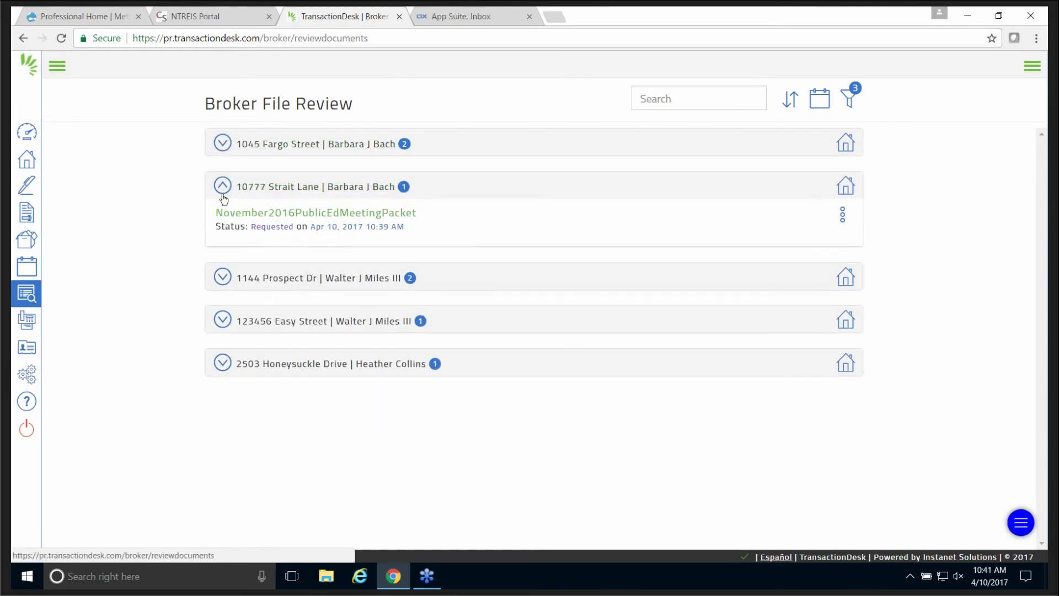
left_click(222, 186)
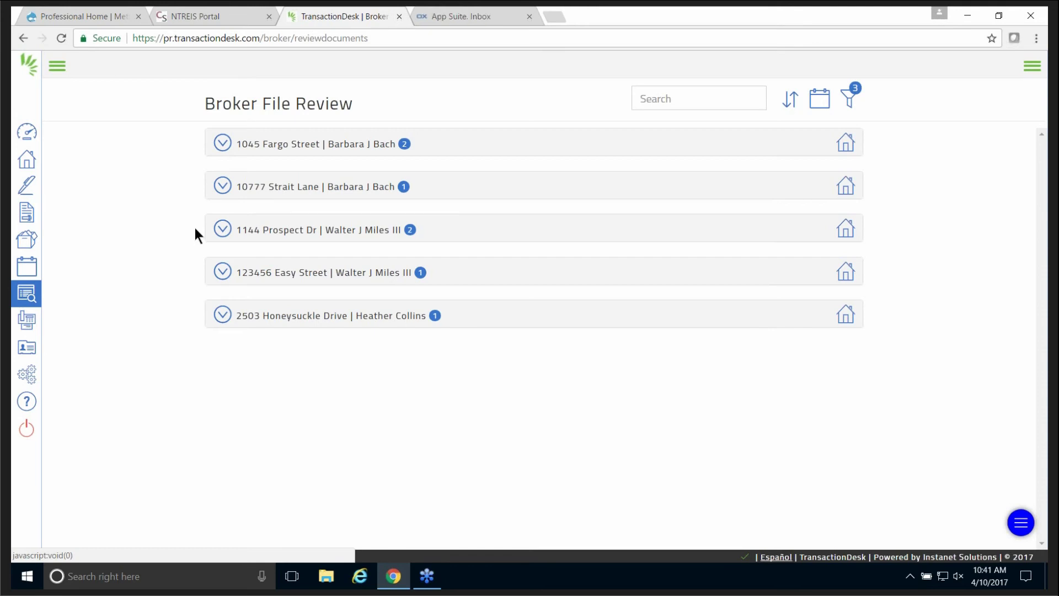
Return to Dashboard via the sidebar and scroll through Transactions Last 7 Days and Transactions By Office.
left_click(55, 66)
left_click(64, 135)
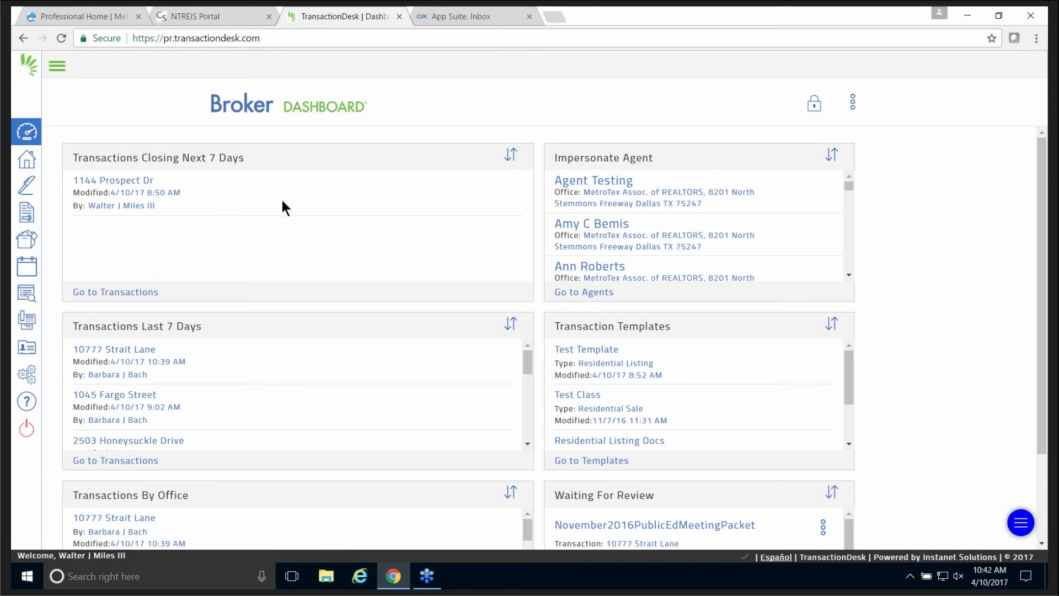
scroll(282, 202, "down", 2)
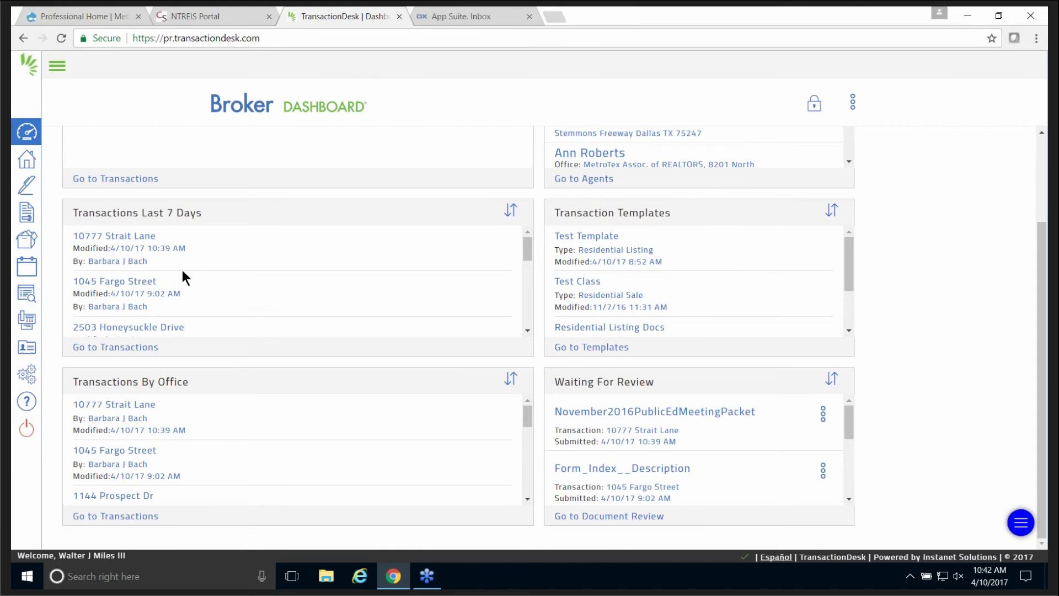
scroll(289, 236, "down", 3)
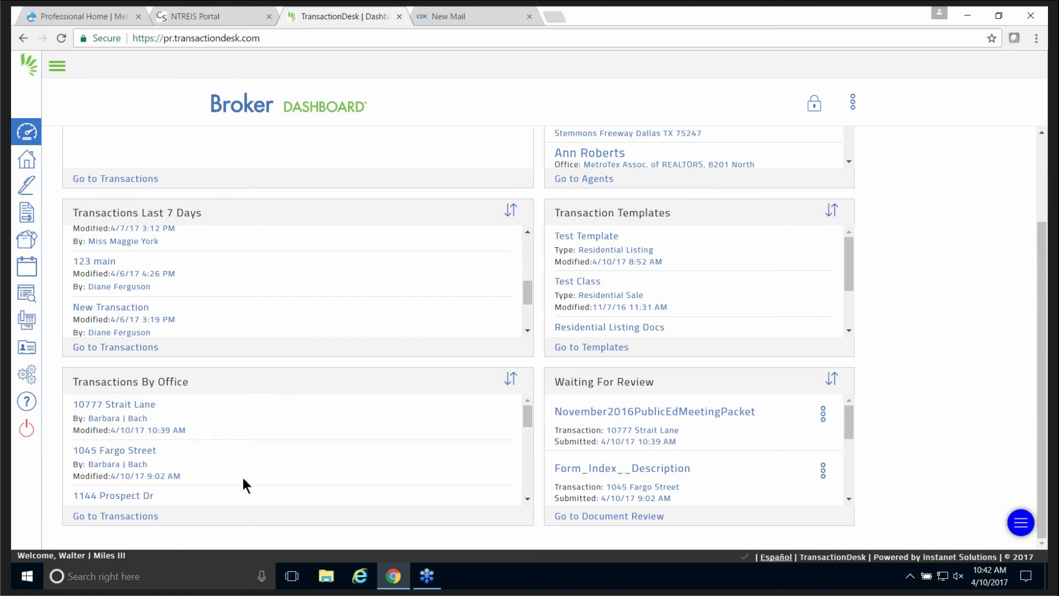
scroll(530, 500, "down", 3)
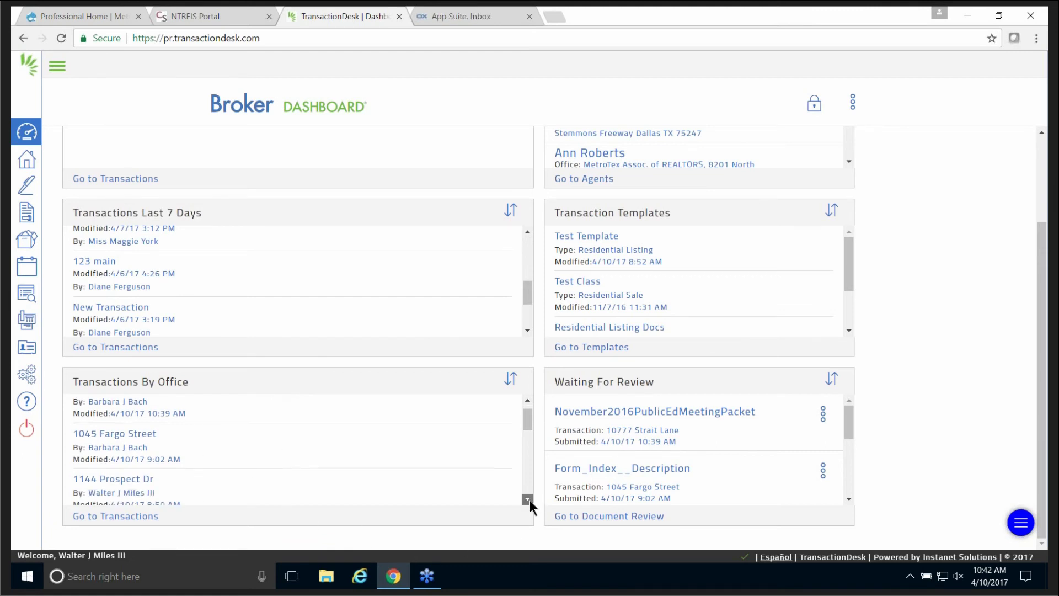
scroll(528, 502, "down", 5)
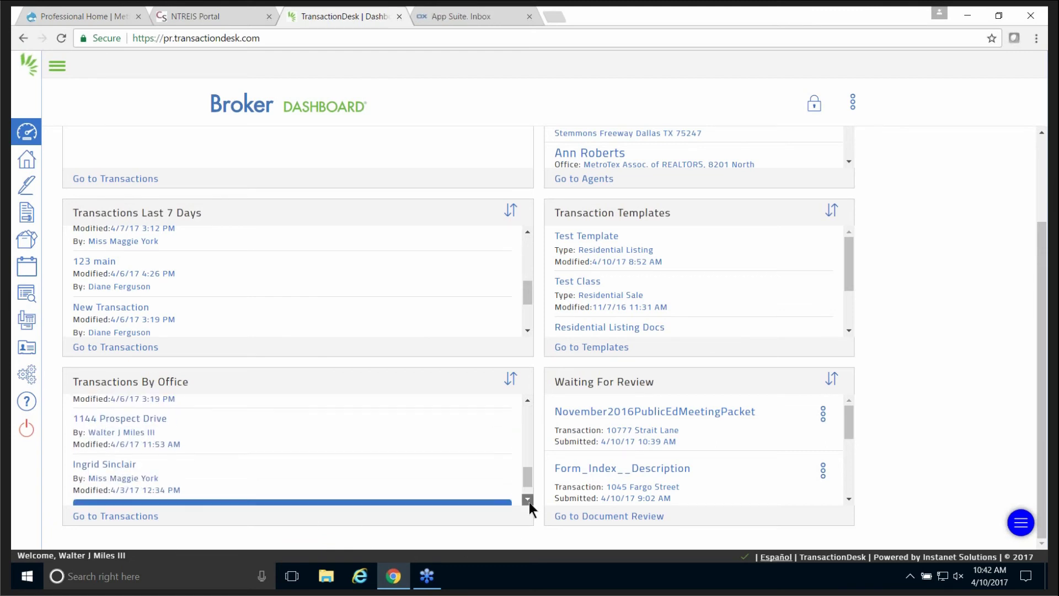
scroll(527, 501, "down", 3)
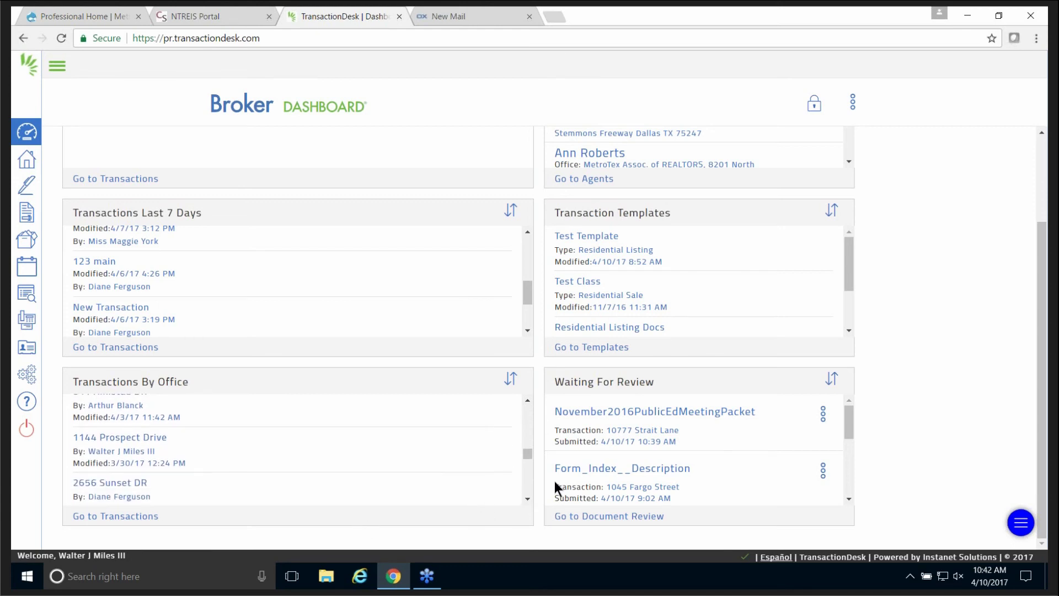
left_click_drag(529, 455, 531, 408)
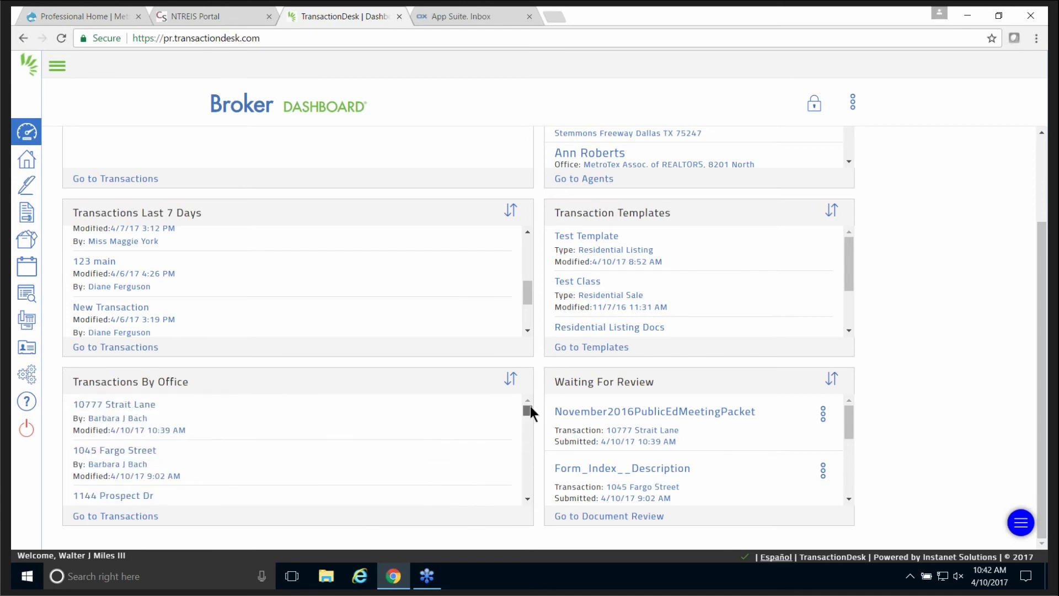
left_click(117, 519)
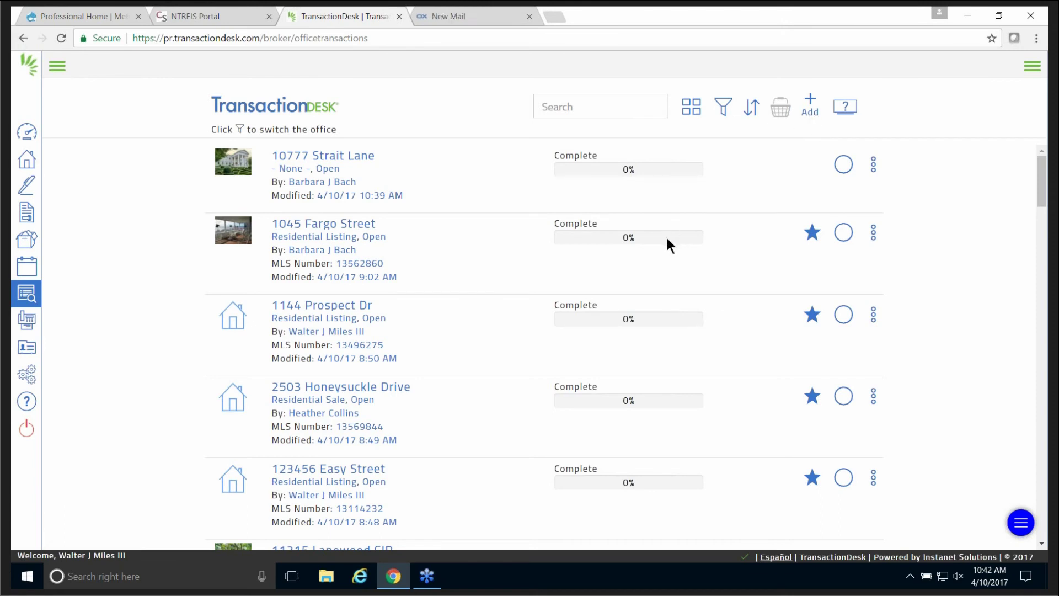
left_click(26, 132)
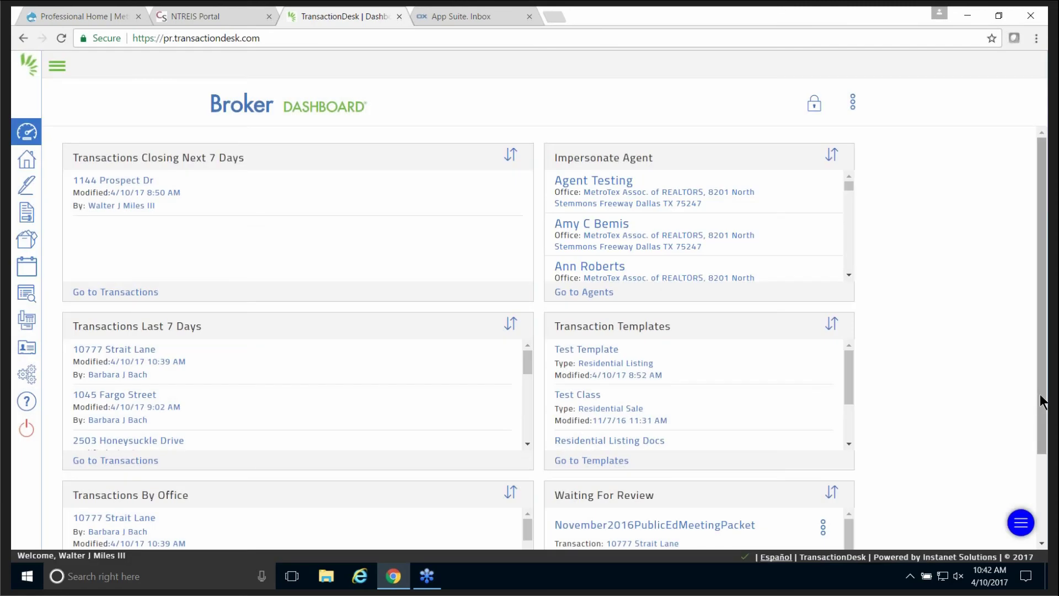
left_click_drag(1043, 403, 1009, 368)
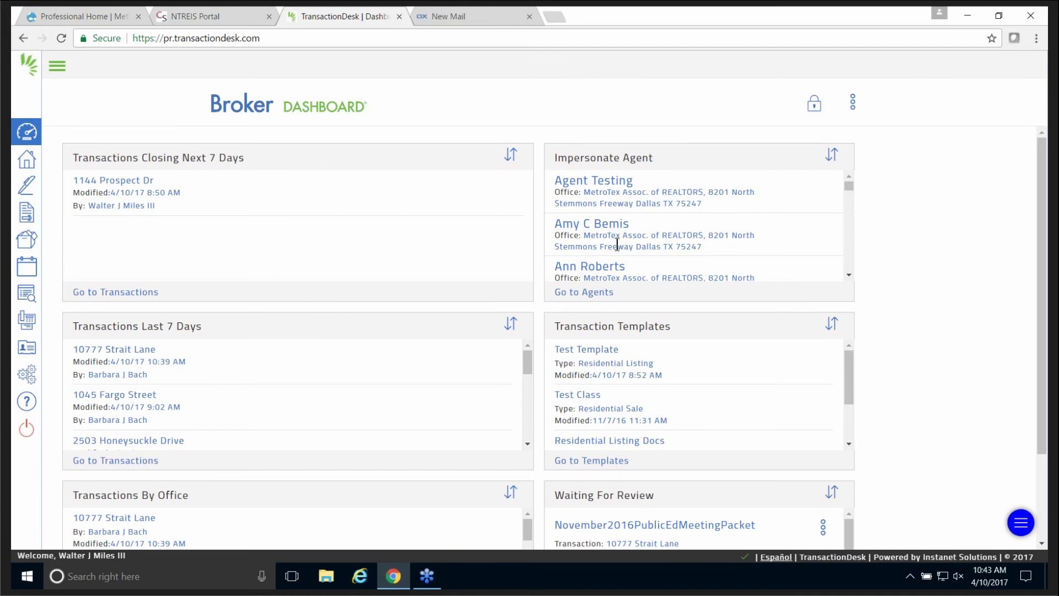
left_click(129, 349)
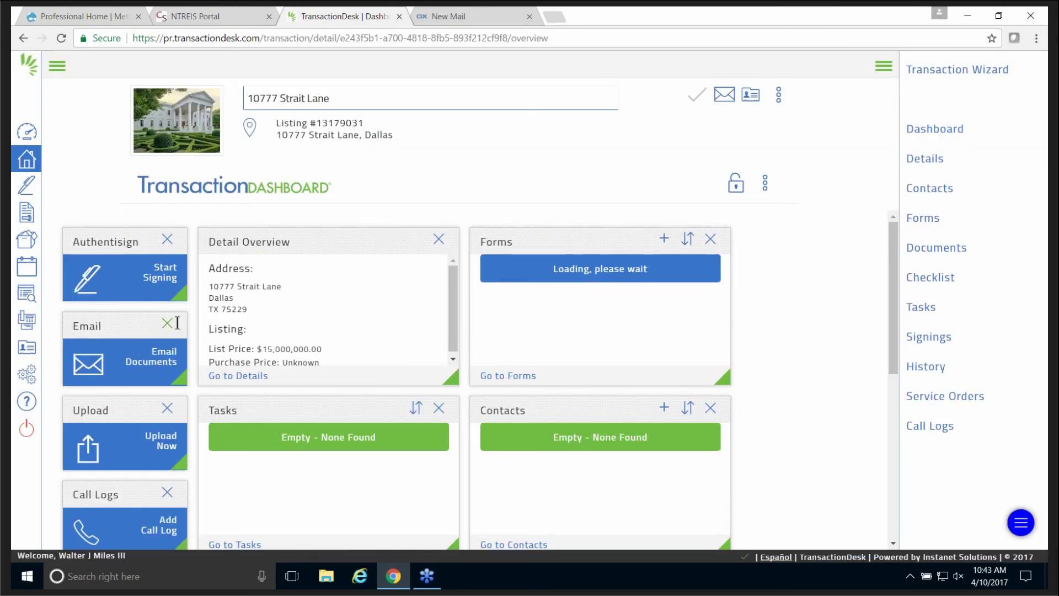
scroll(777, 322, "down", 2)
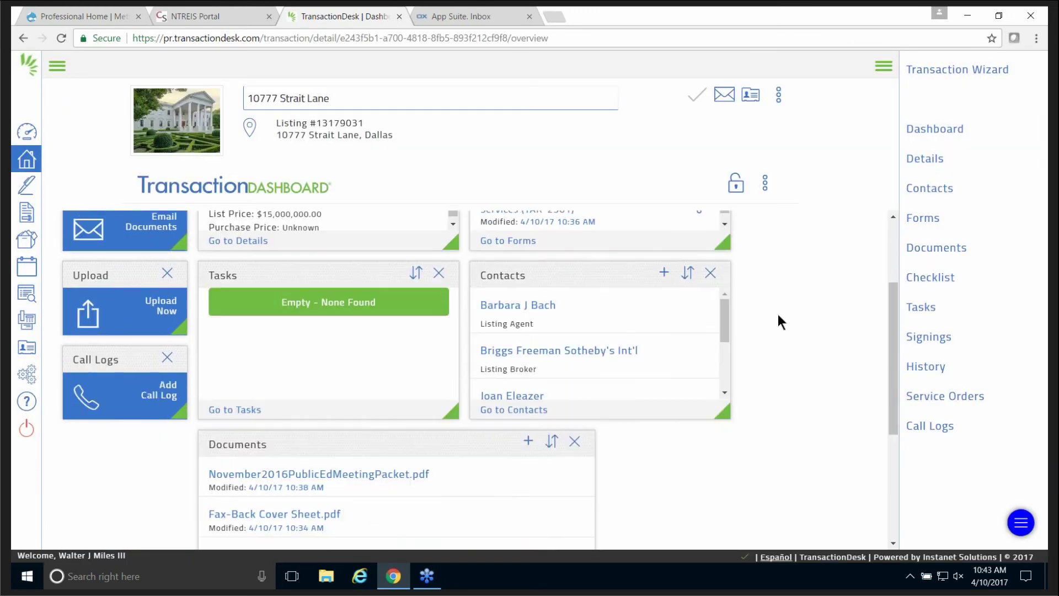
scroll(777, 319, "down", 1)
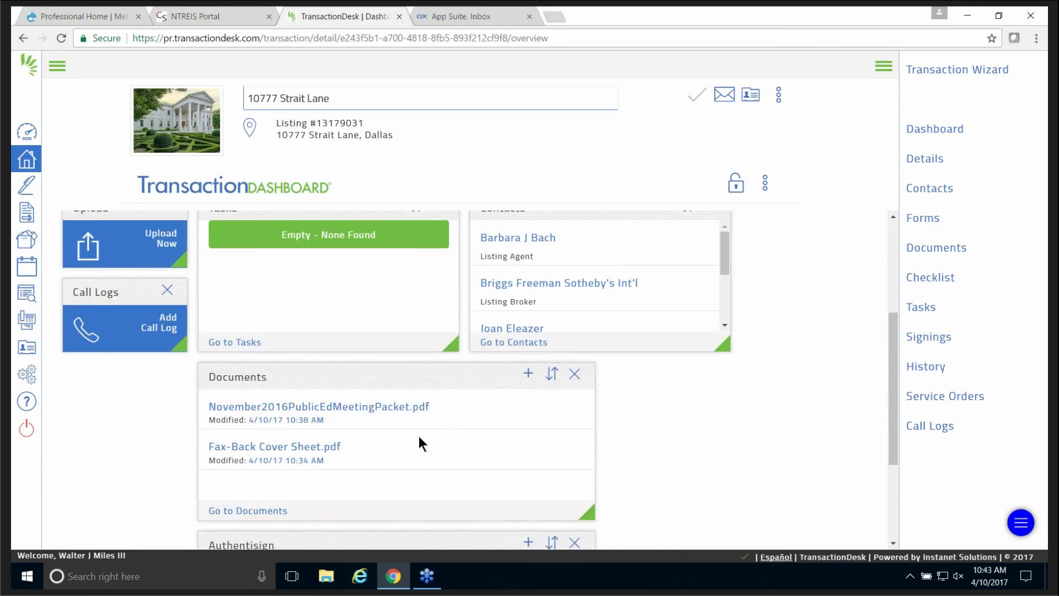
left_click(254, 511)
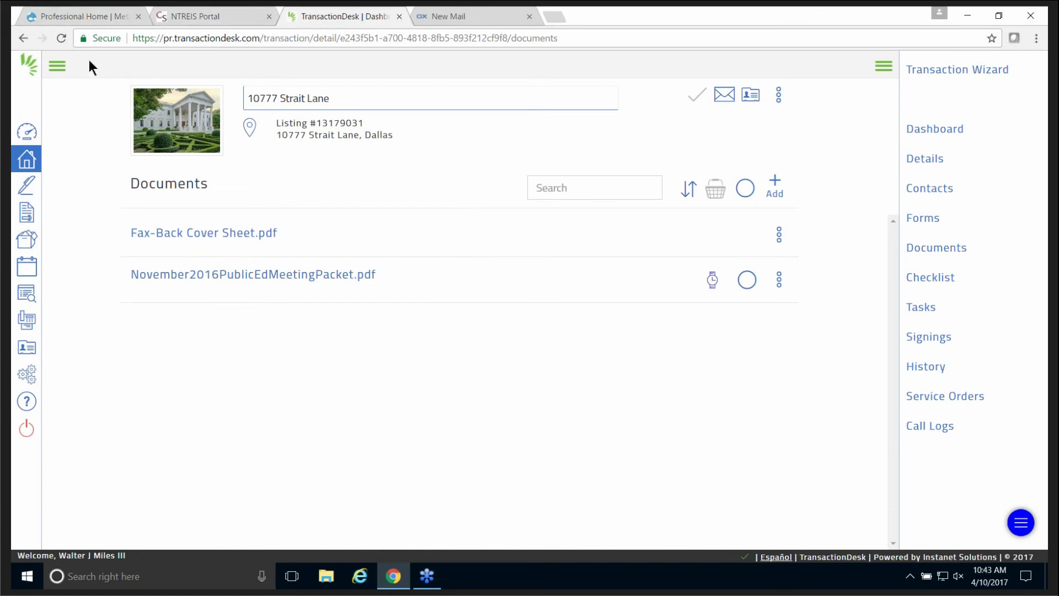
left_click(24, 38)
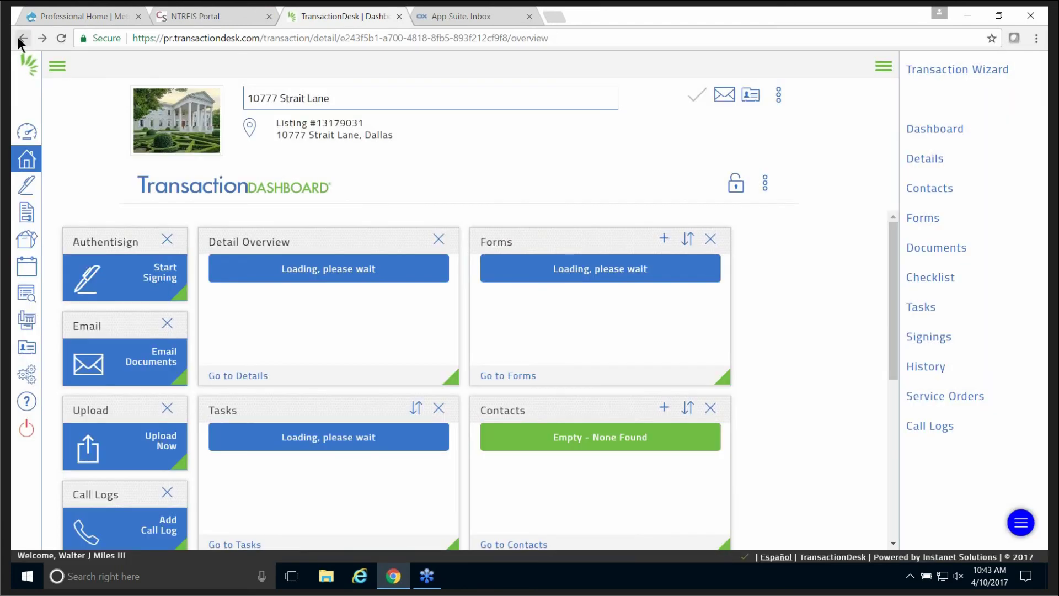
left_click(24, 38)
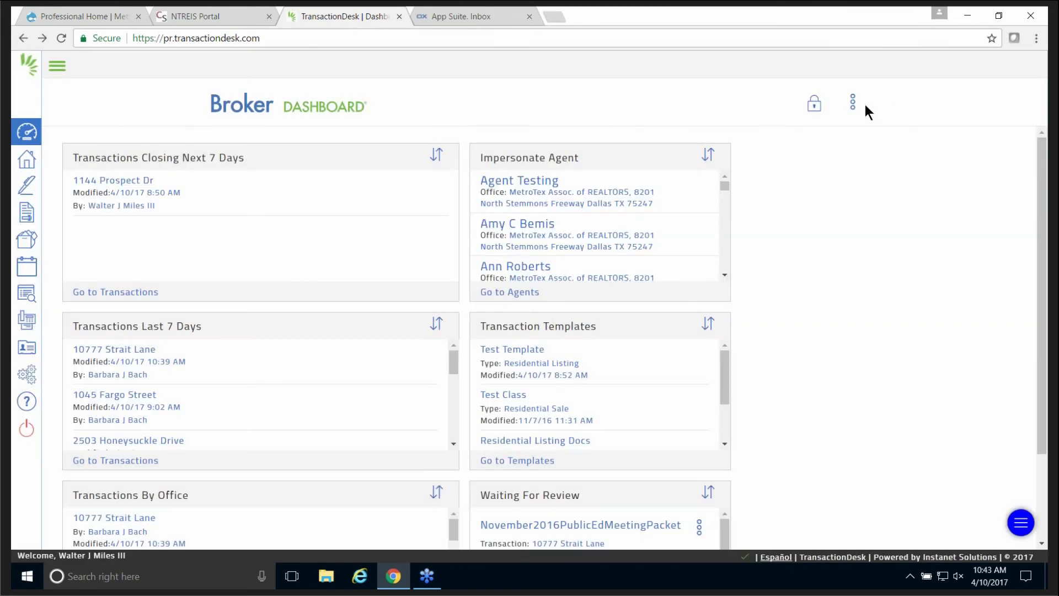
left_click(853, 102)
left_click(838, 142)
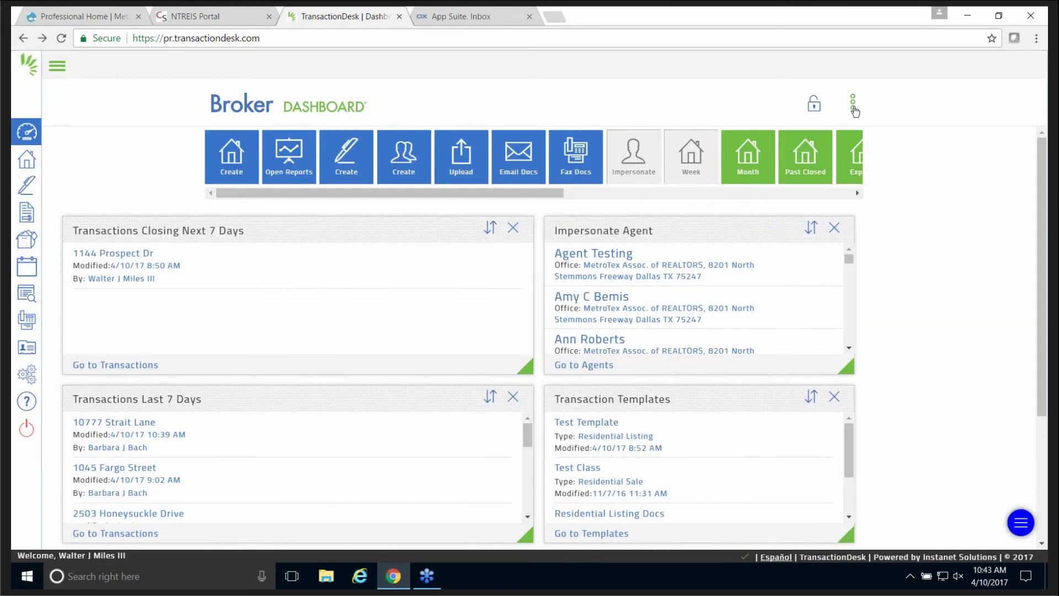
left_click(853, 102)
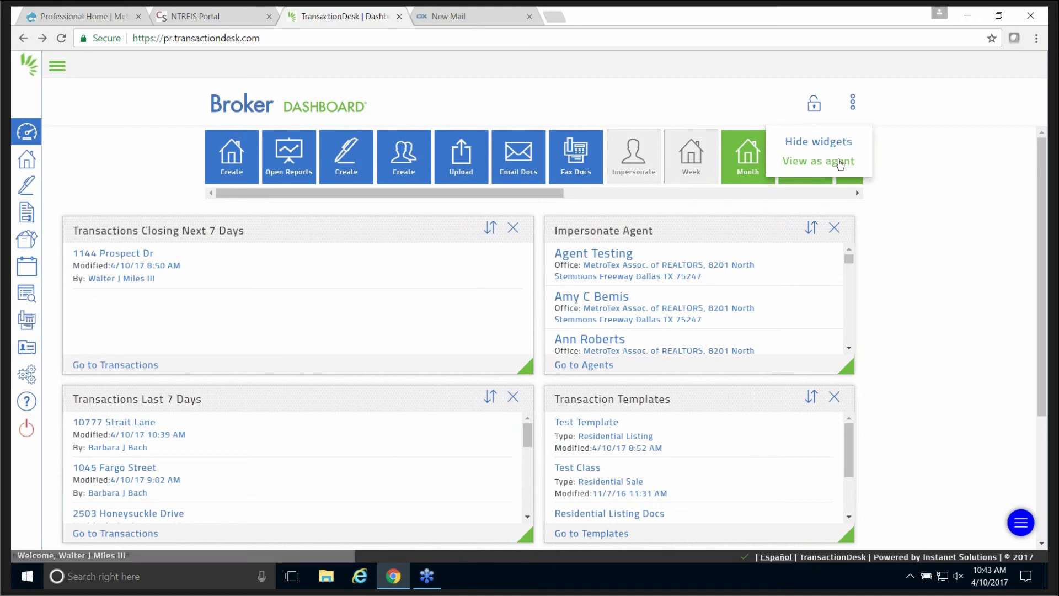
left_click(839, 164)
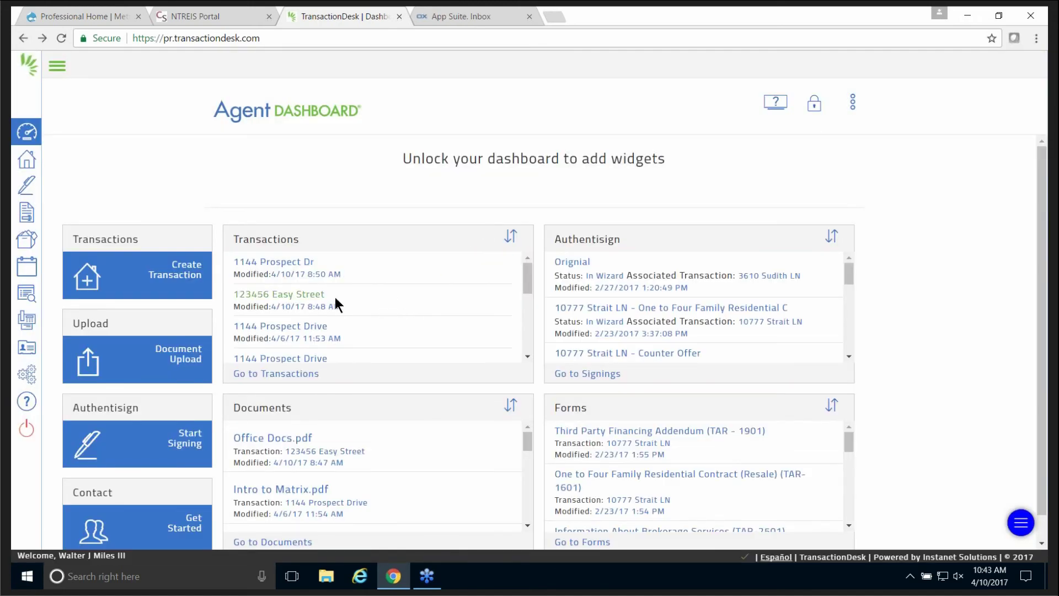
left_click(255, 261)
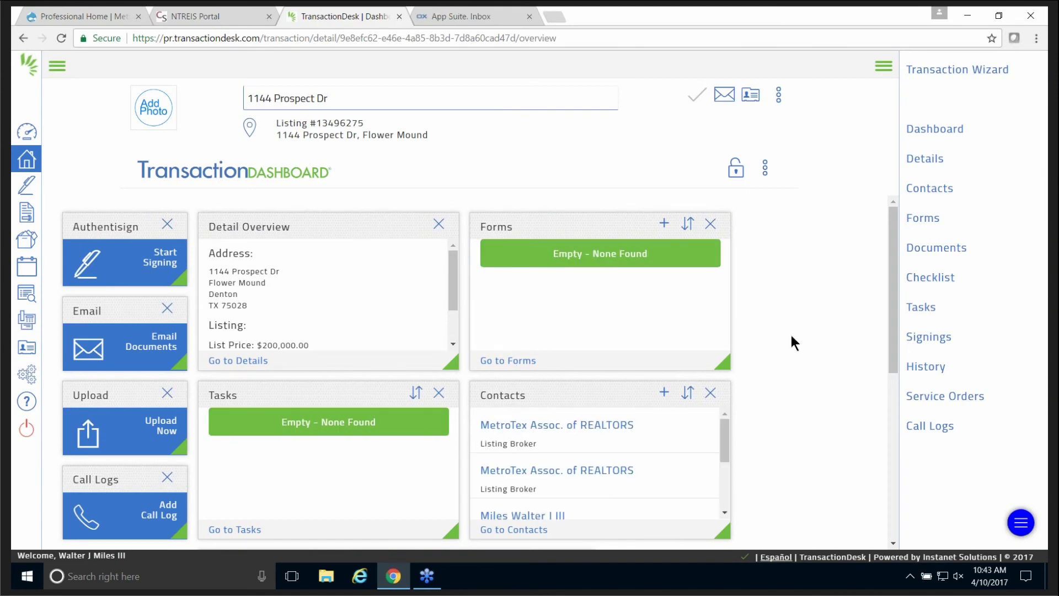
scroll(853, 306, "down", 5)
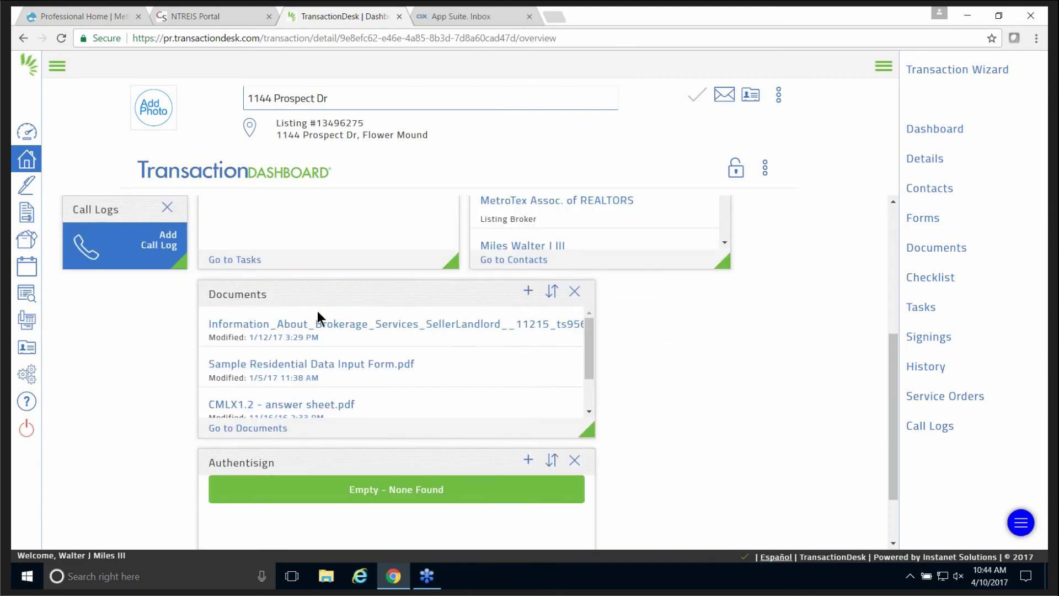
left_click(281, 429)
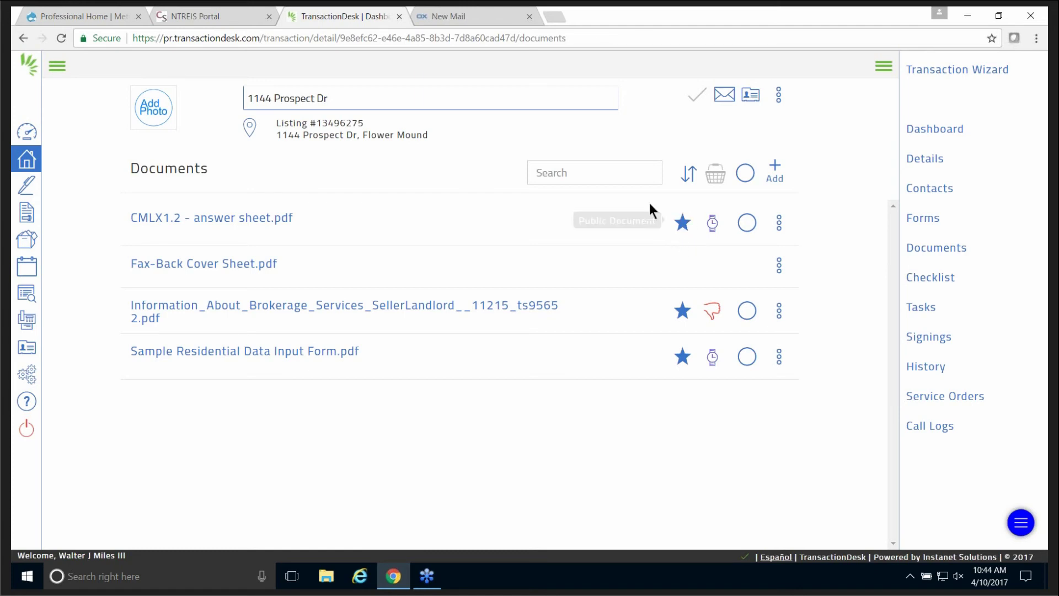
Set the CMLX1.2 answer sheet's MLS access to MLS Agent View, then to Private.
left_click(681, 227)
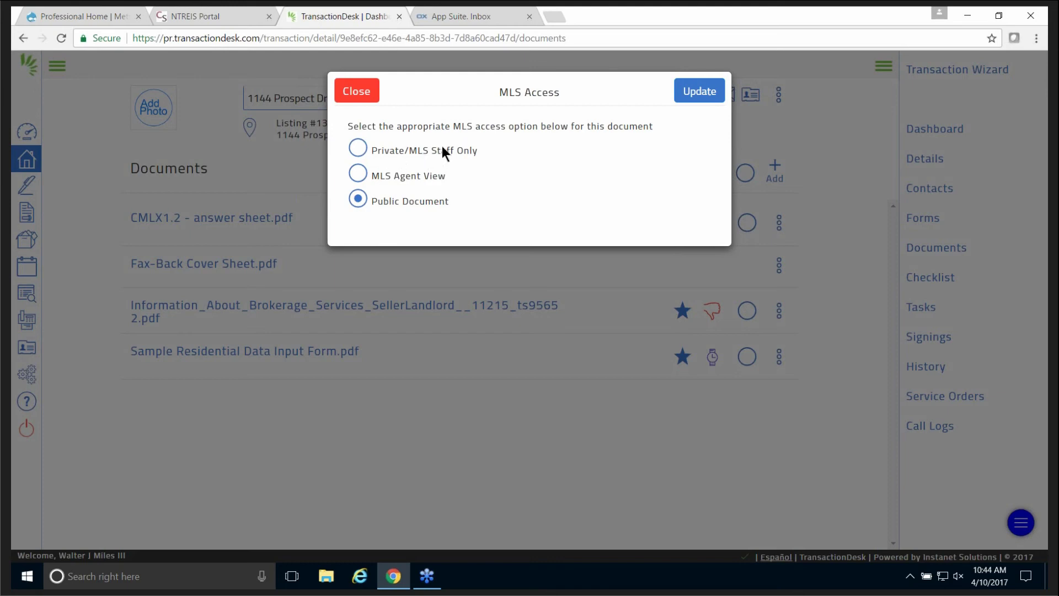
left_click(358, 173)
left_click(704, 88)
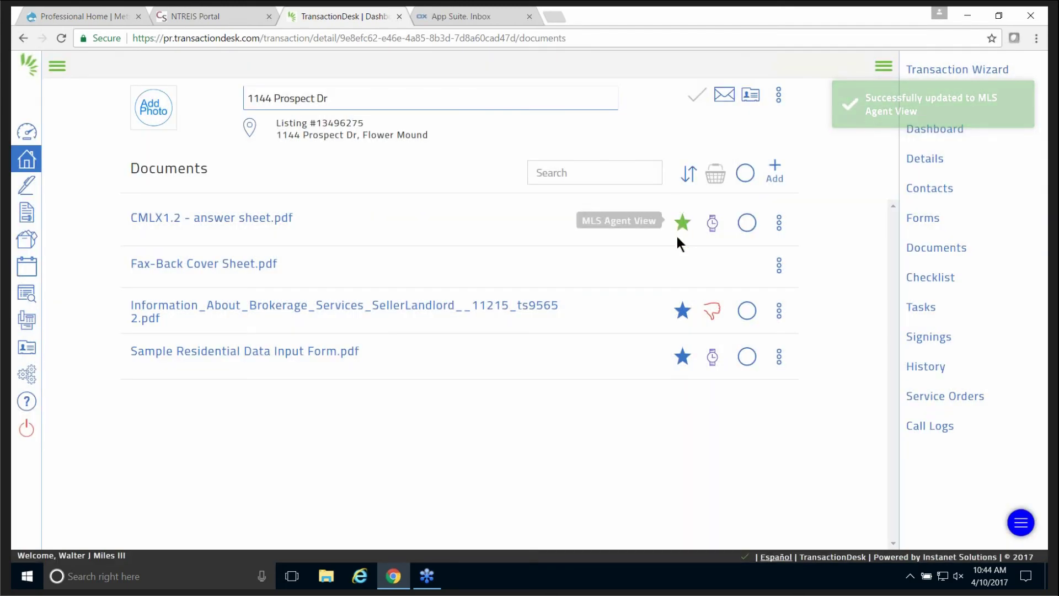
left_click(683, 223)
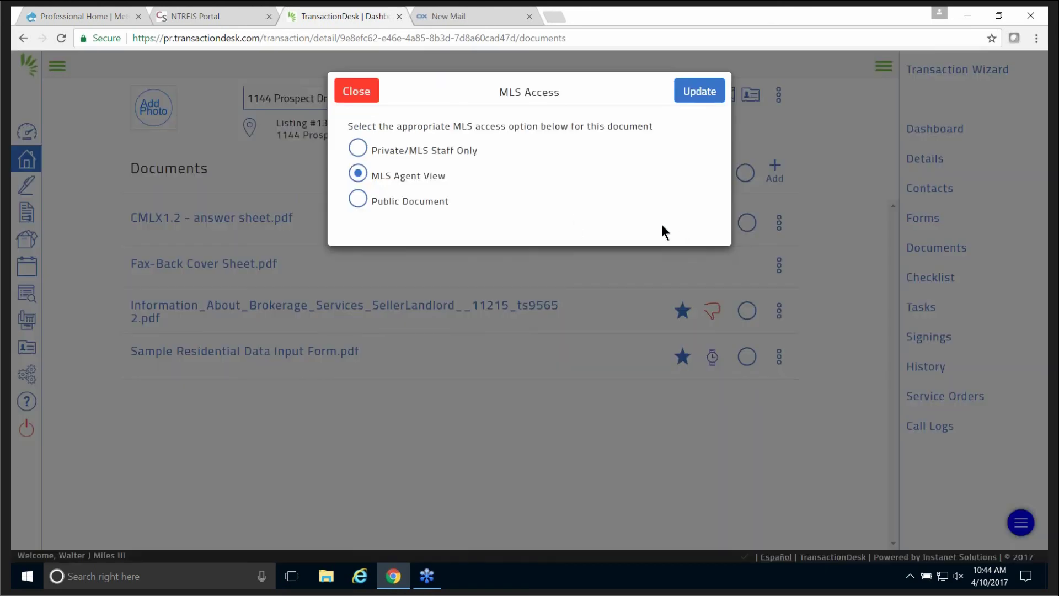
left_click(691, 92)
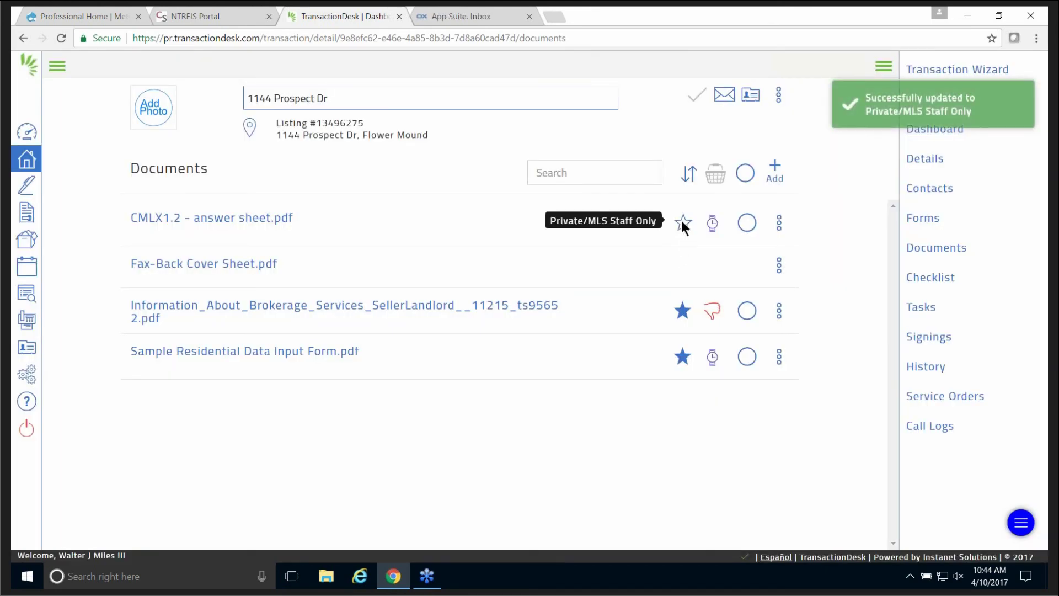
Switch its MLS access back to MLS Agent View, then to Public Document.
left_click(683, 222)
left_click(359, 174)
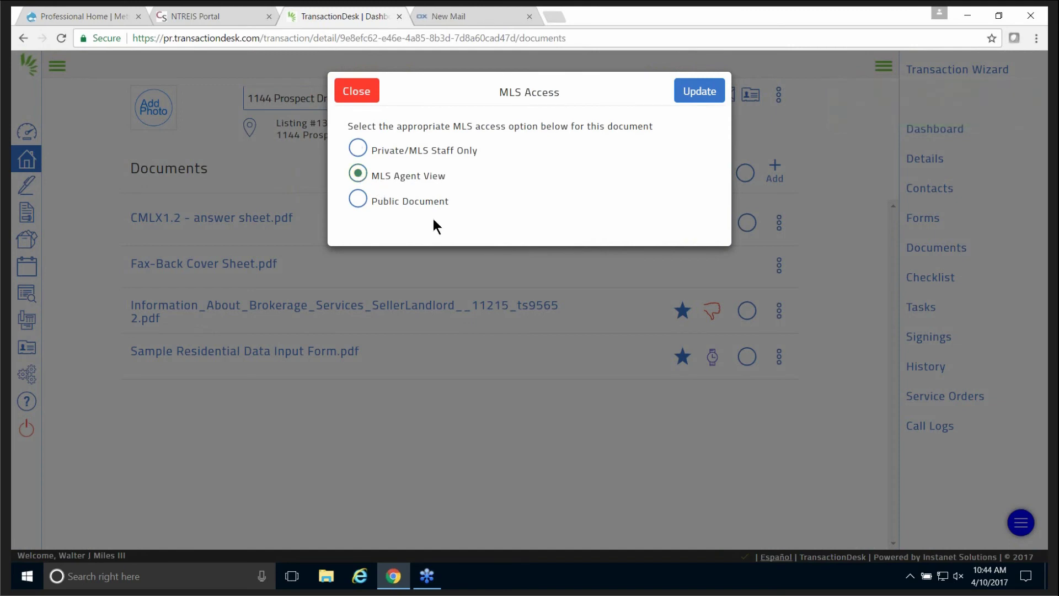
left_click(699, 93)
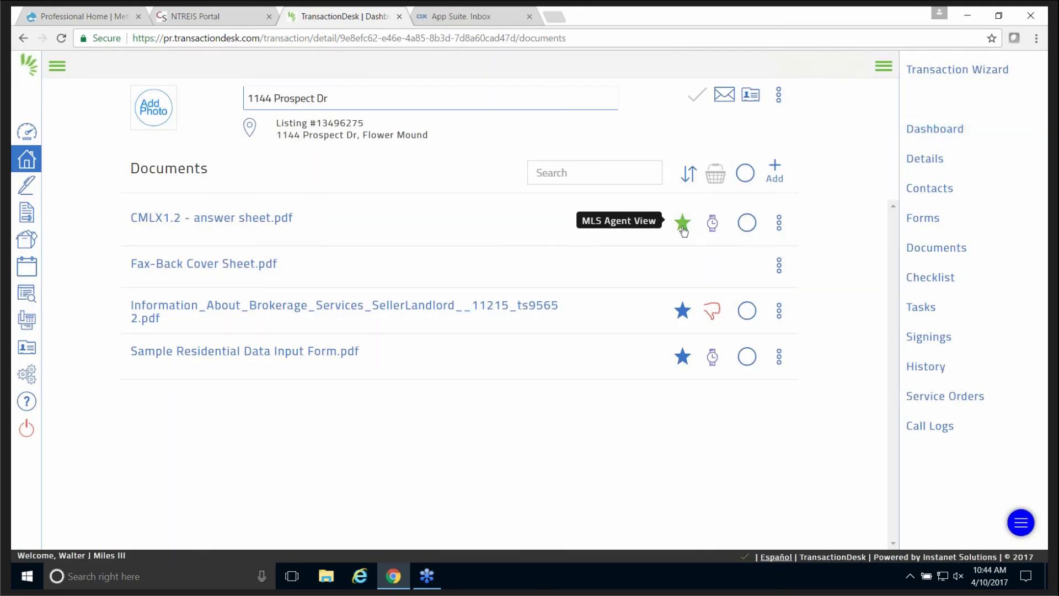
left_click(682, 223)
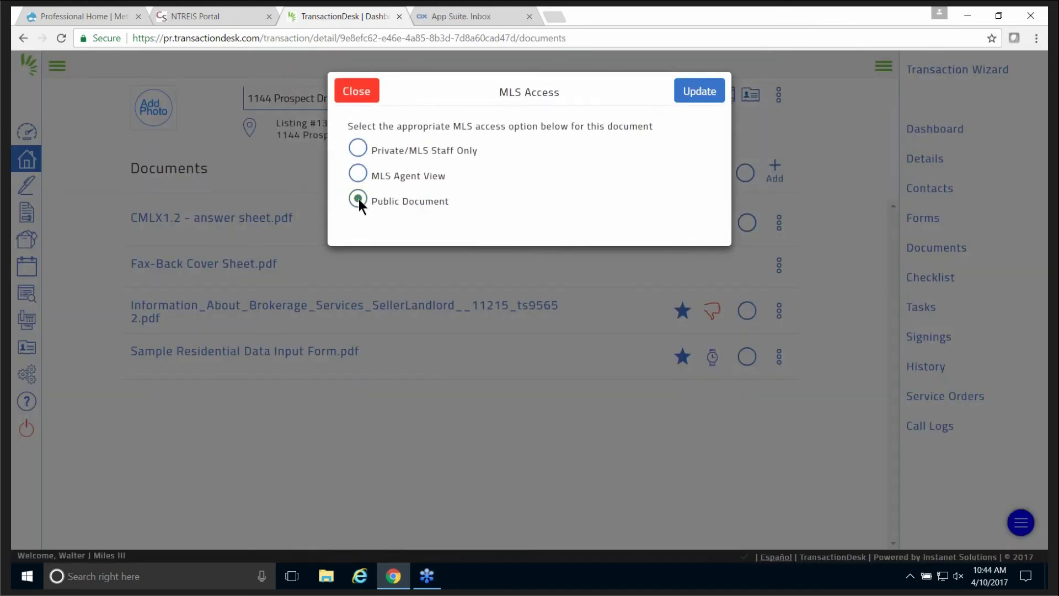
left_click(697, 94)
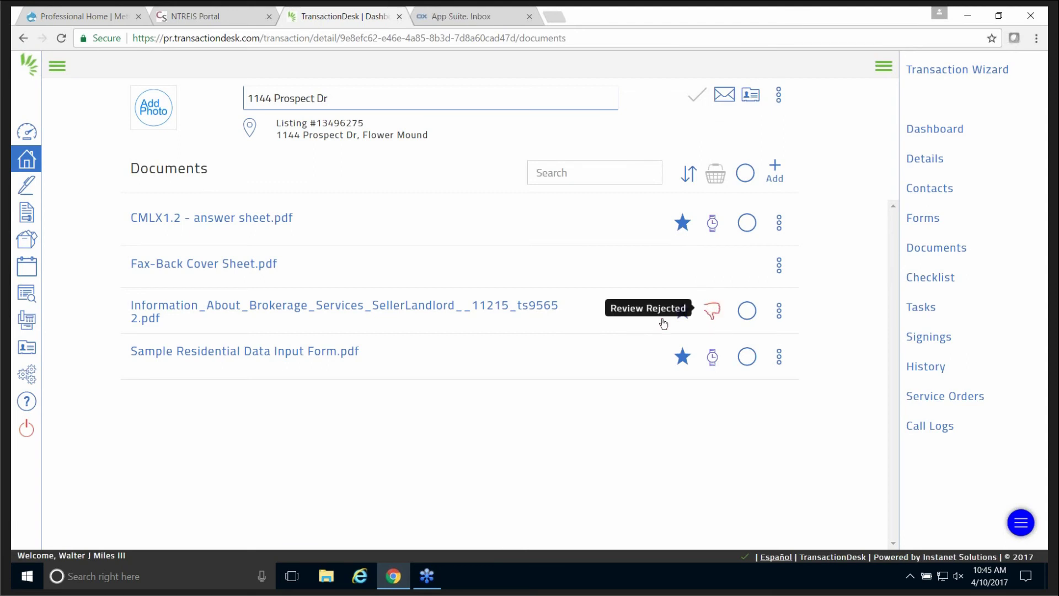
left_click(712, 312)
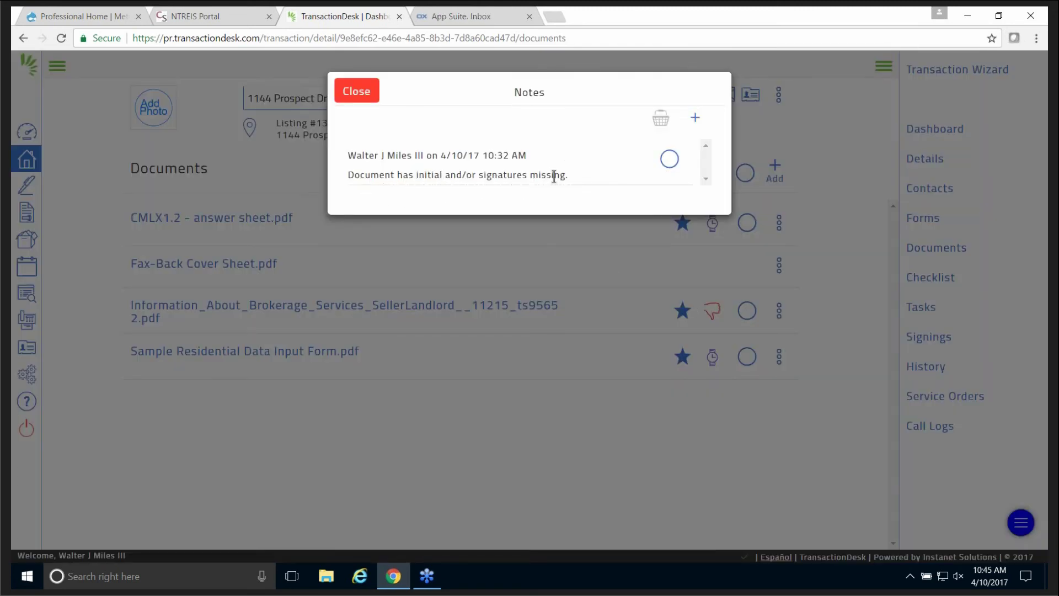
left_click(359, 99)
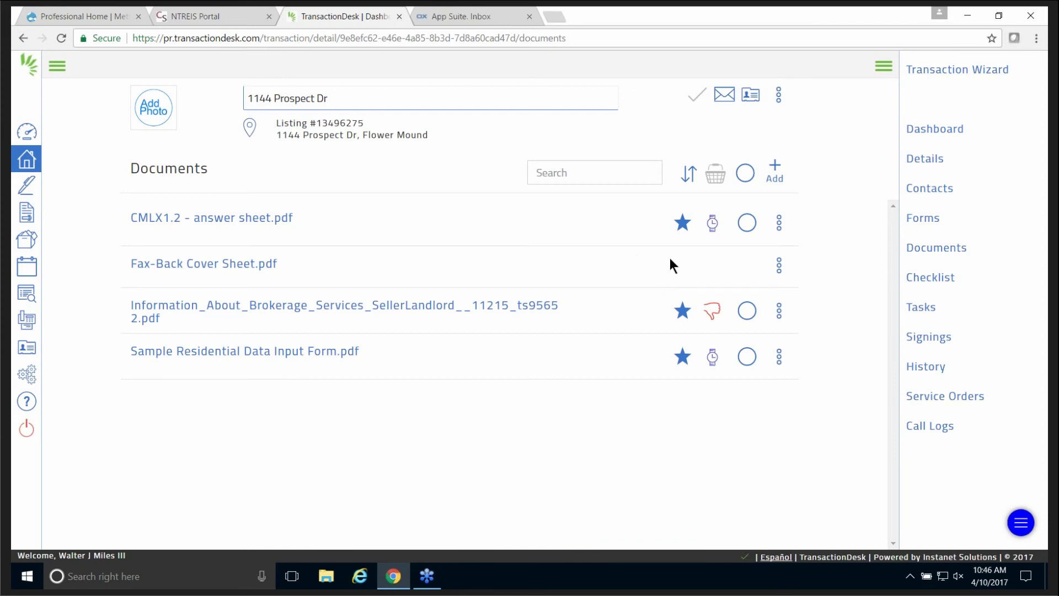
Under Setup > iOS App Settings, set Push Notification (App) to Off.
left_click(56, 66)
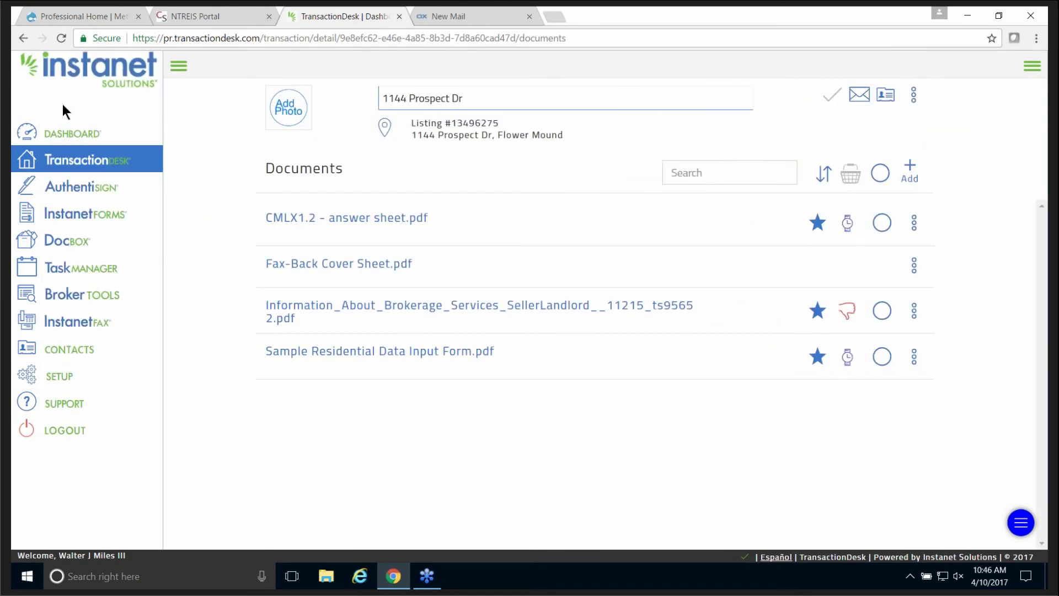
left_click(63, 376)
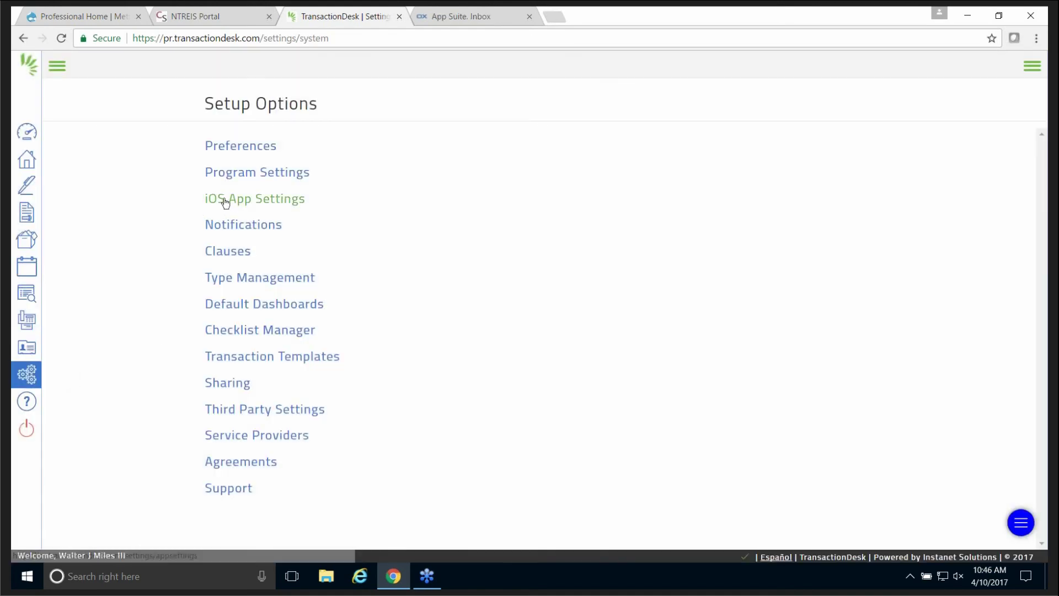
left_click(224, 199)
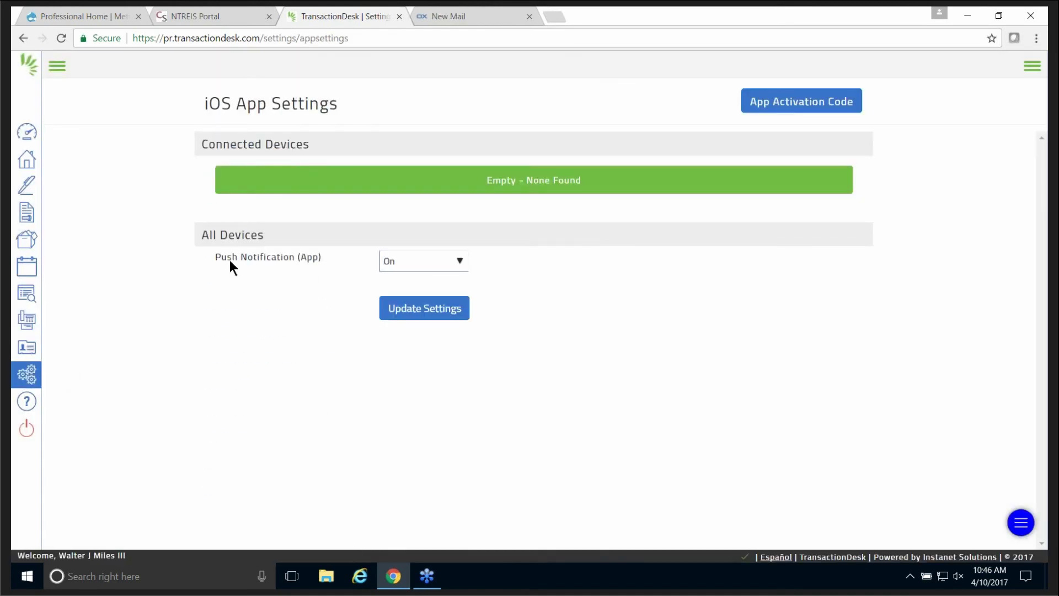
left_click(461, 263)
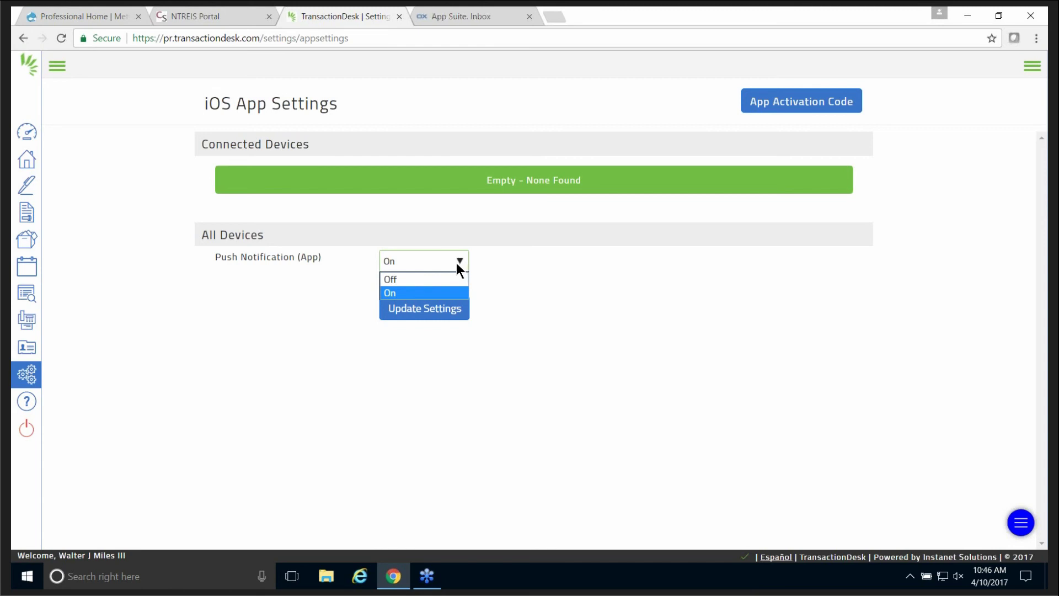
left_click(456, 263)
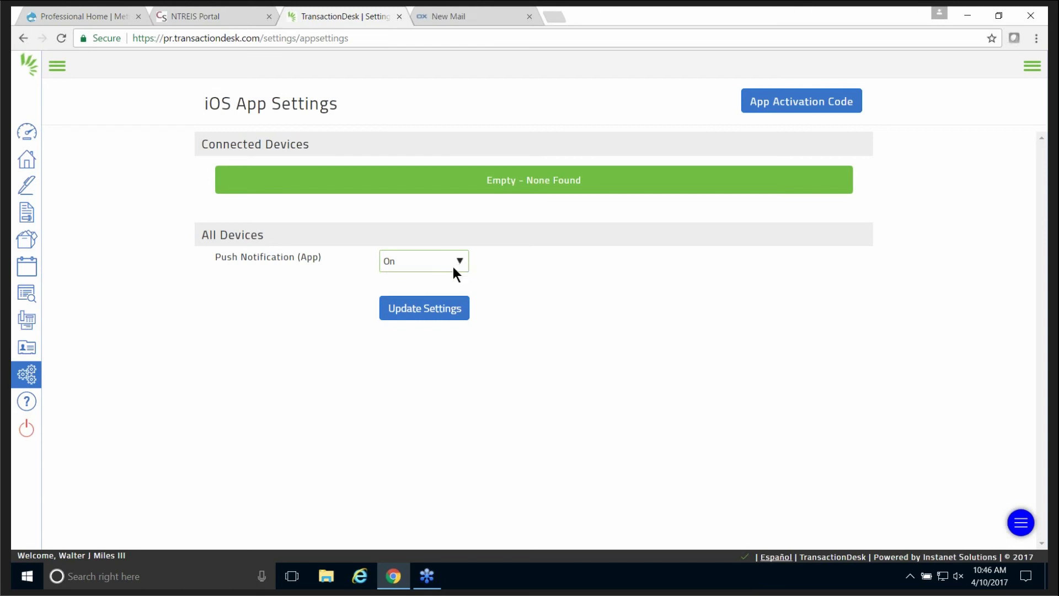
left_click(423, 264)
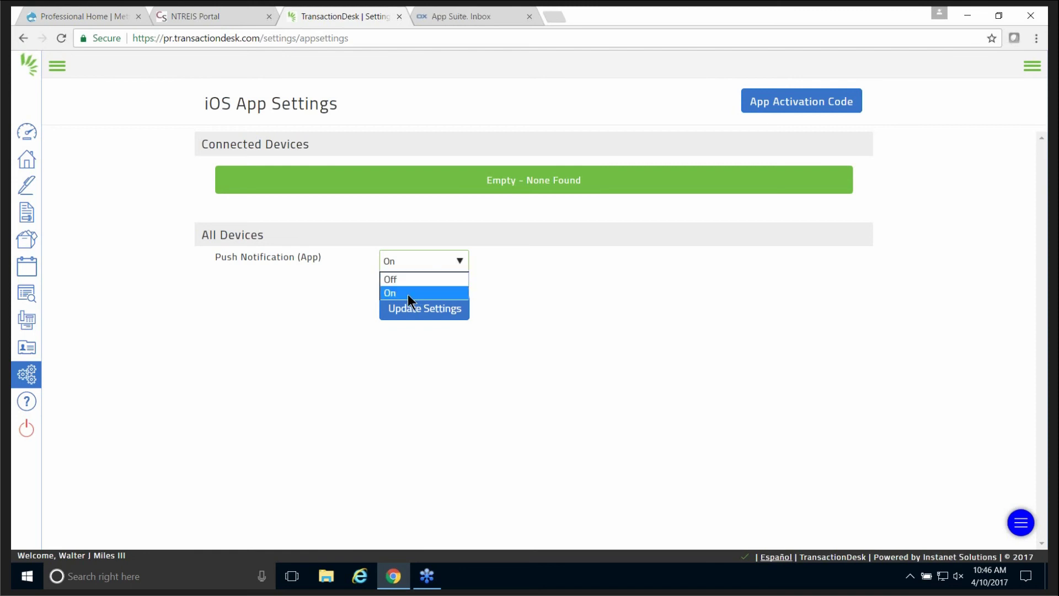
left_click(406, 279)
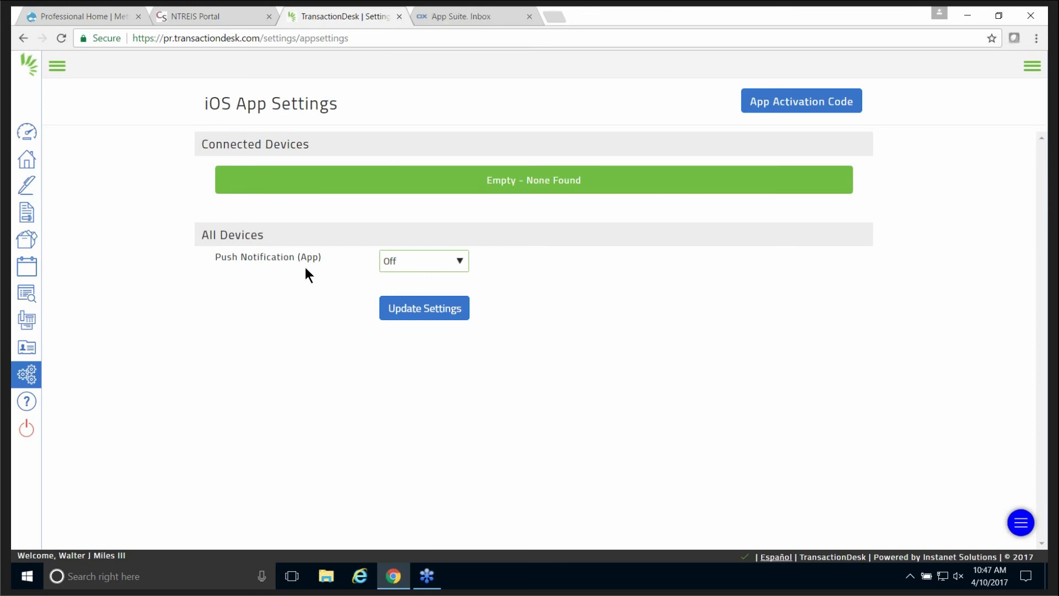
left_click(53, 70)
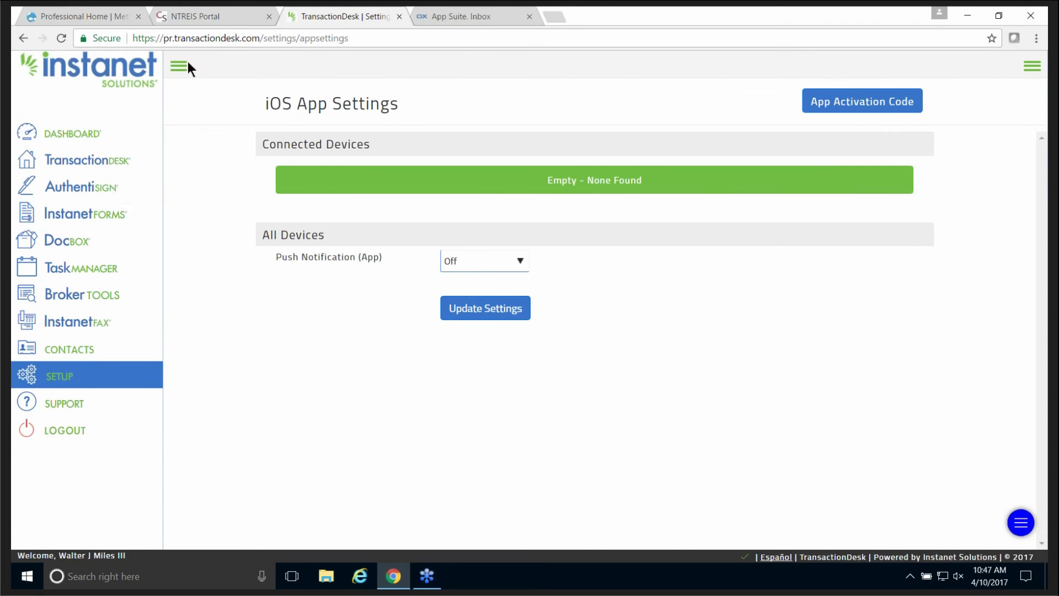
Go to the Dashboard, then launch Matrix from the NTREIS Portal tab.
left_click(82, 132)
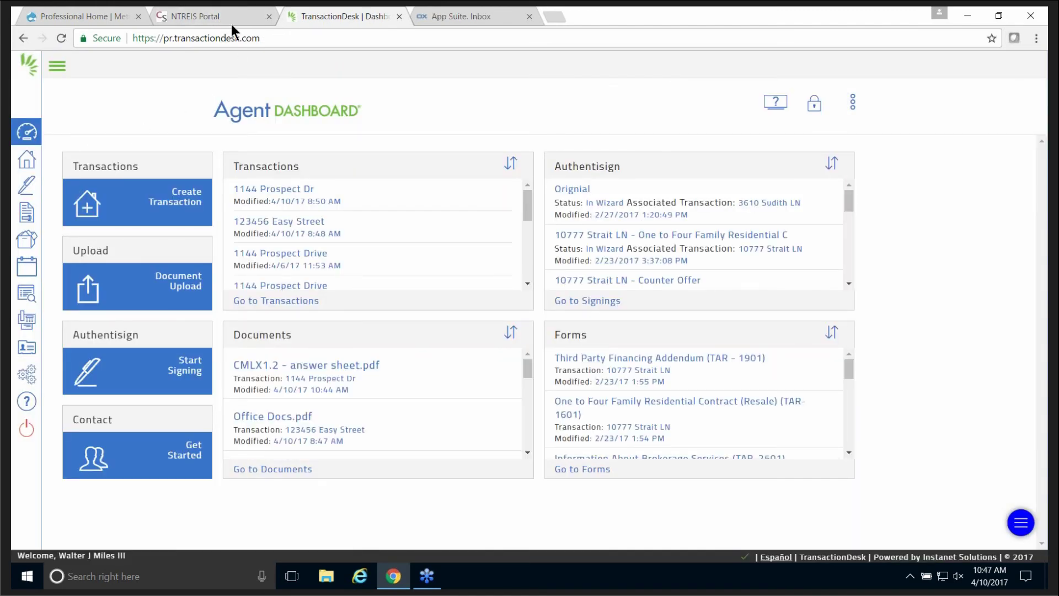
left_click(98, 17)
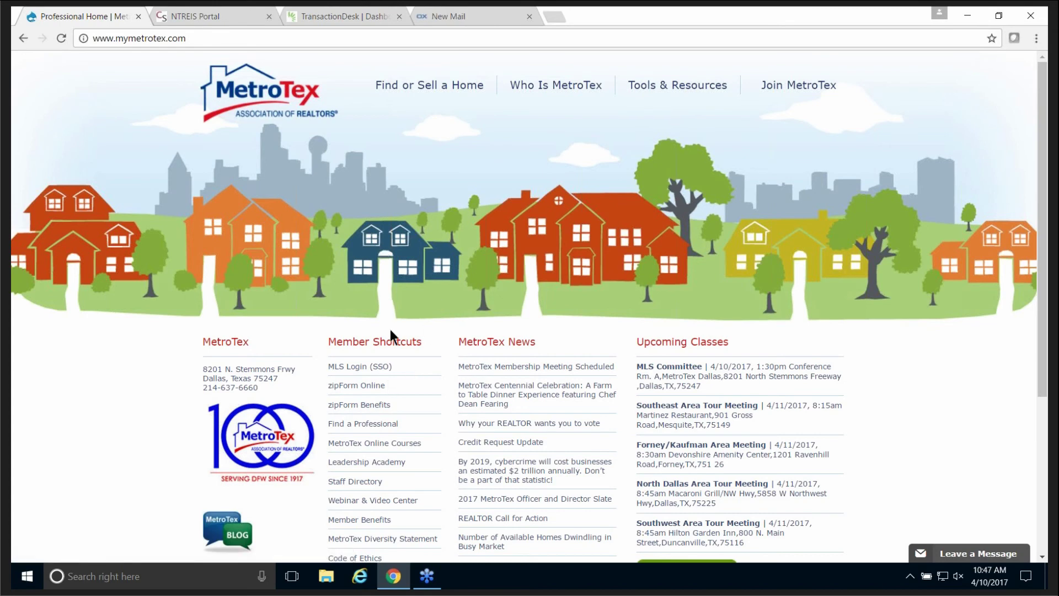
left_click(198, 18)
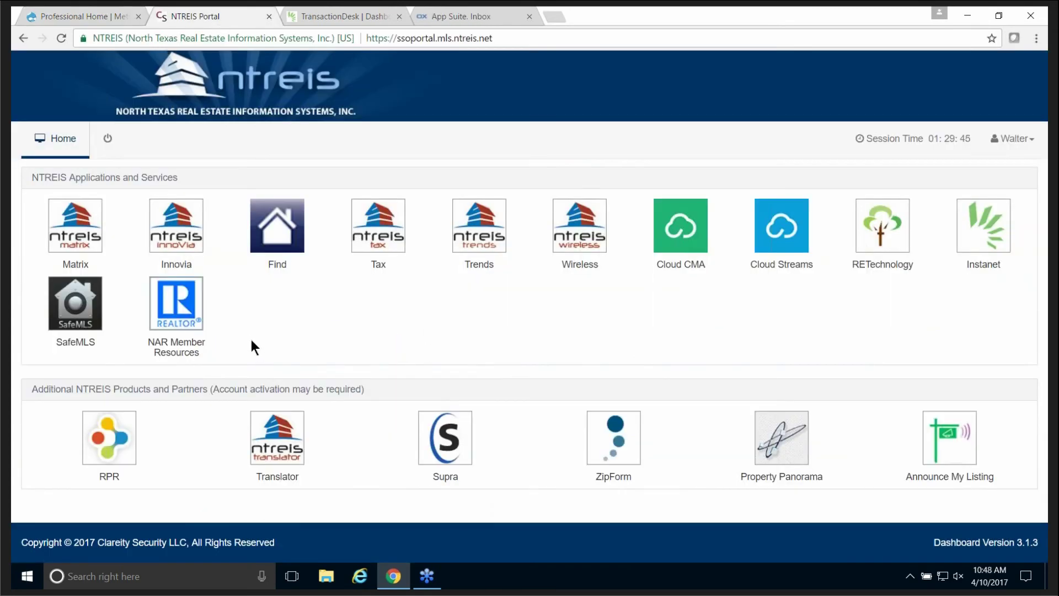
left_click(77, 220)
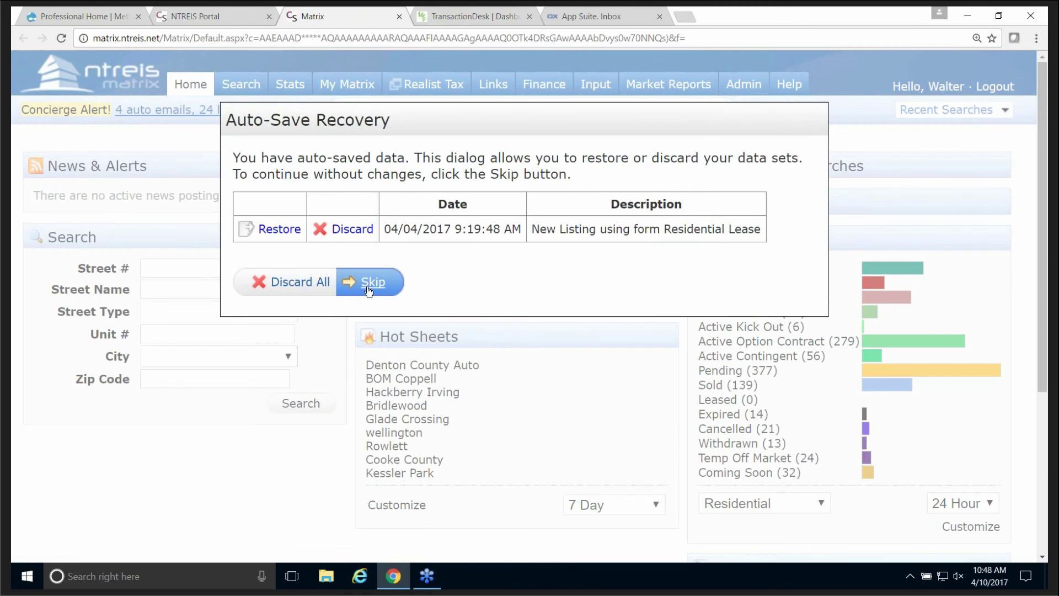
key("Return")
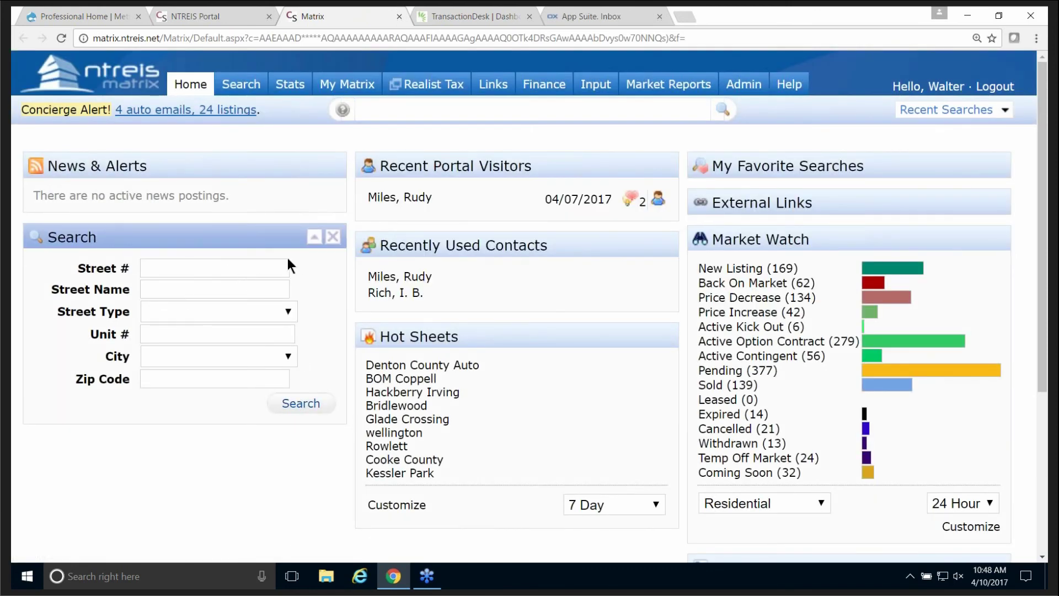
left_click(386, 112)
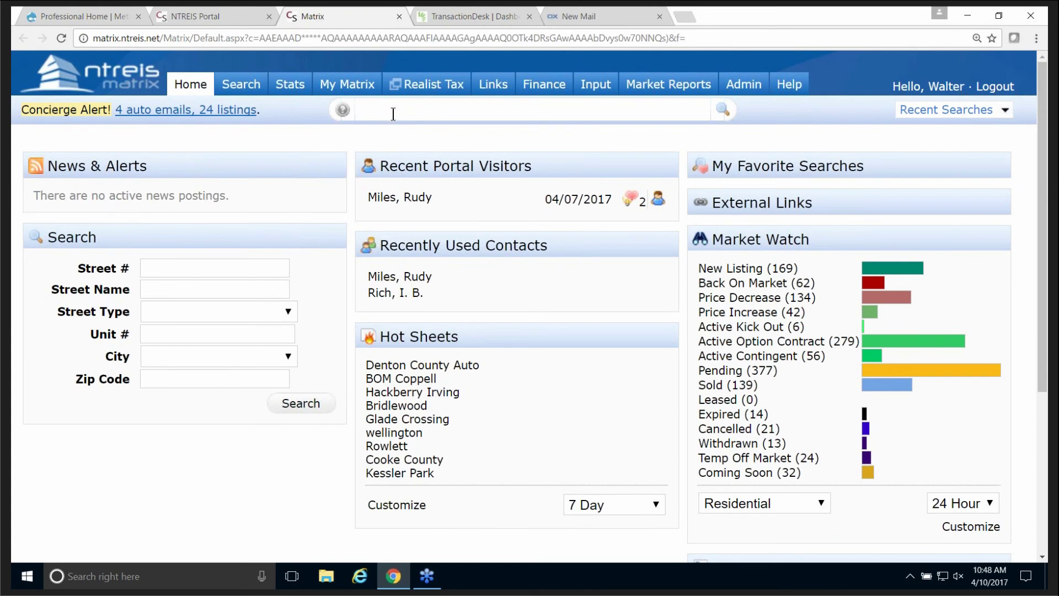
type("addrfess ")
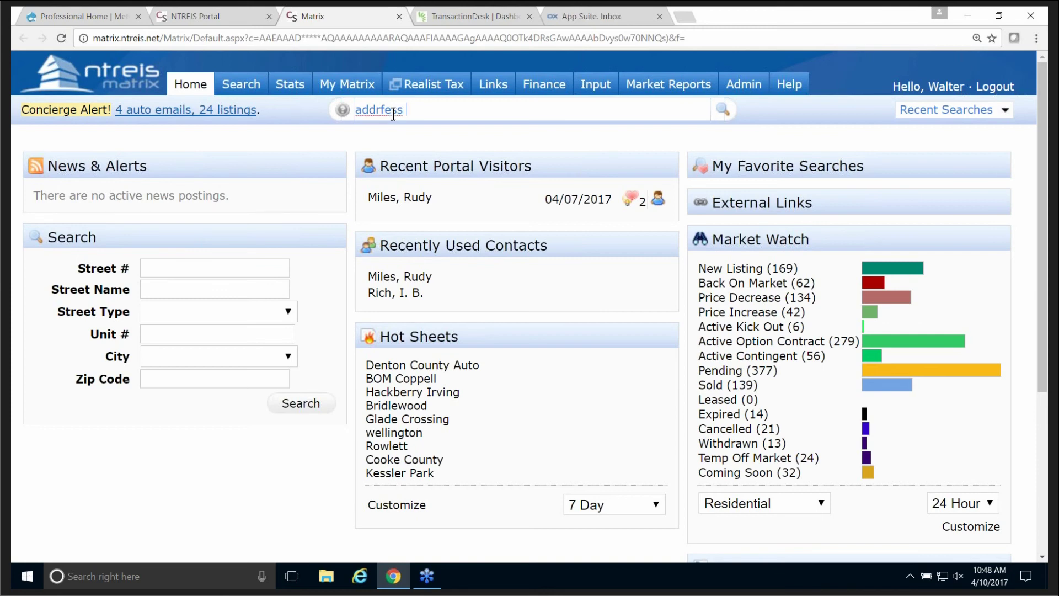
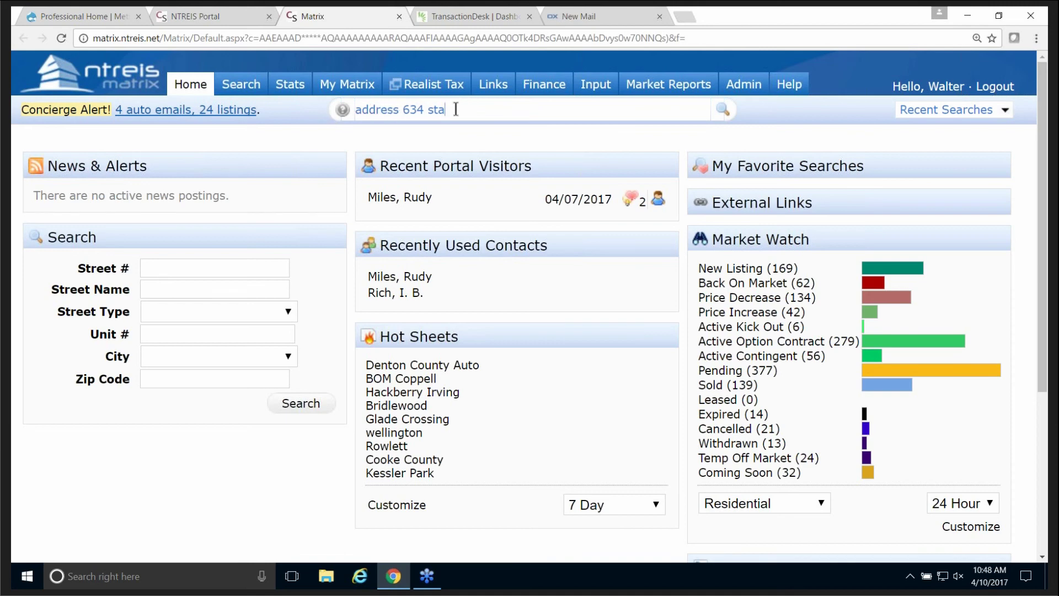
key("Return")
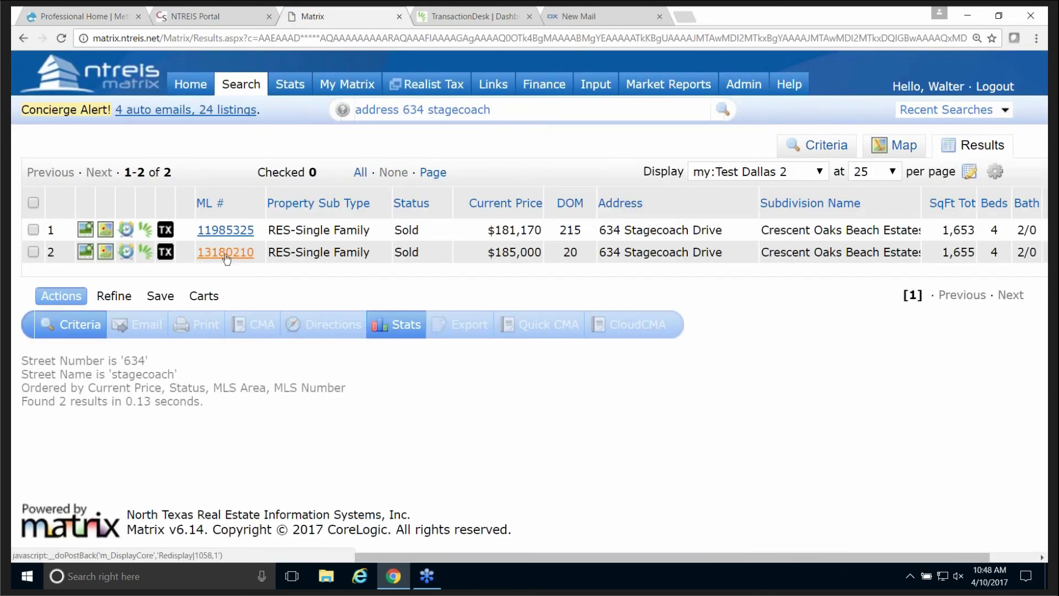
Open listing 13180210's details and start a TransactionDesk transaction from it.
left_click(226, 253)
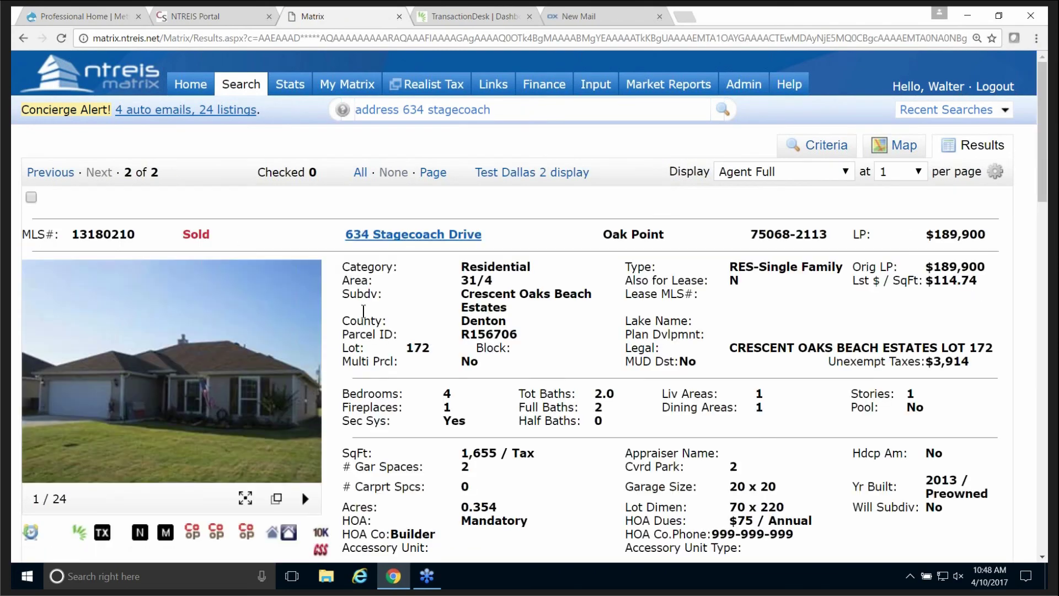
scroll(369, 309, "down", 5)
scroll(378, 310, "up", 5)
scroll(301, 474, "down", 4)
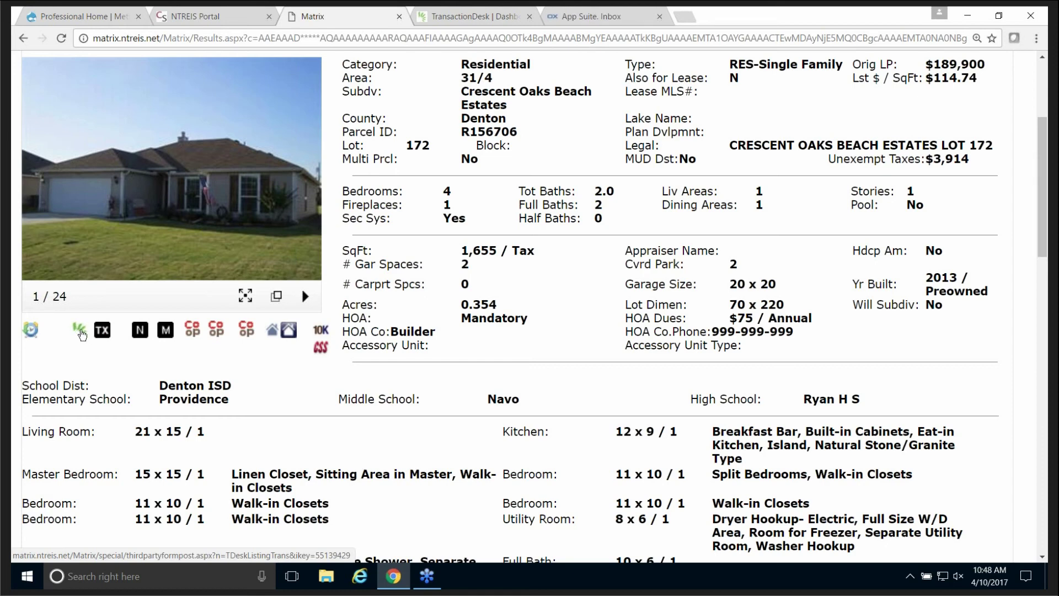
left_click(81, 331)
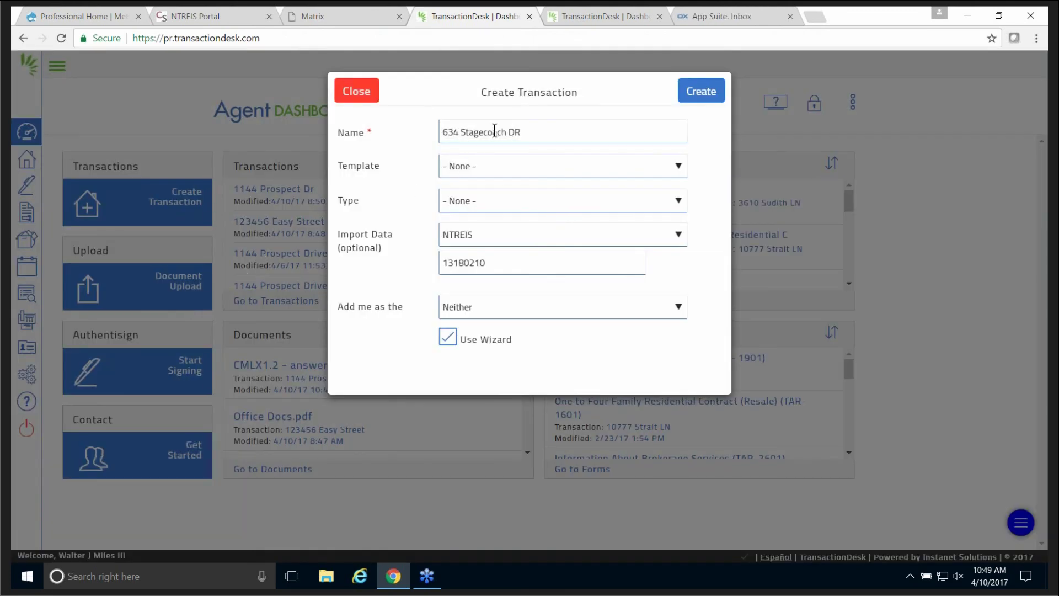
Create the transaction with template None, type Residential Sale and me as Selling Agent, using the wizard.
left_click(528, 164)
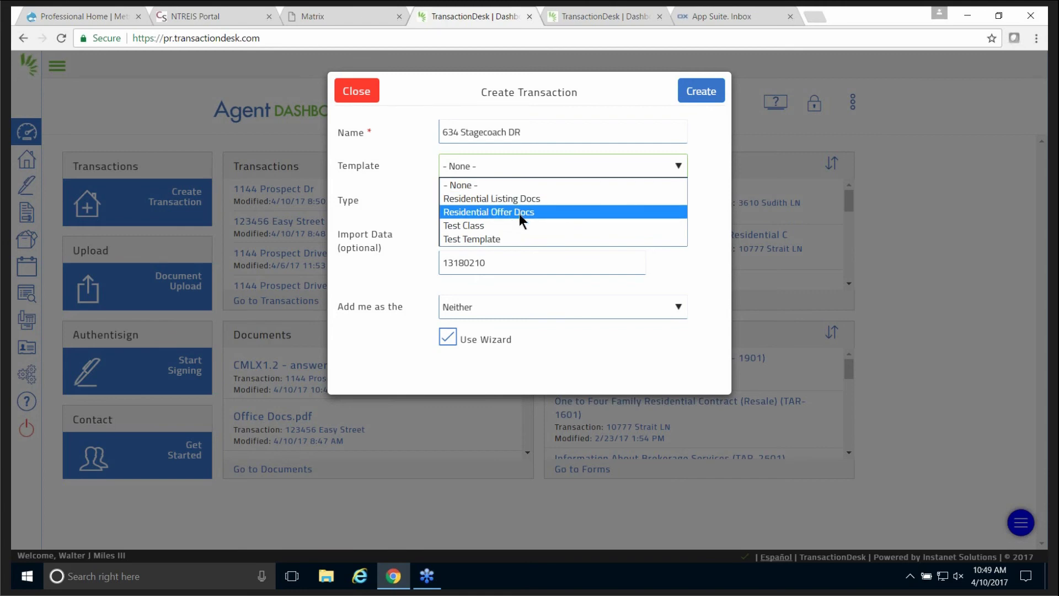
left_click(409, 185)
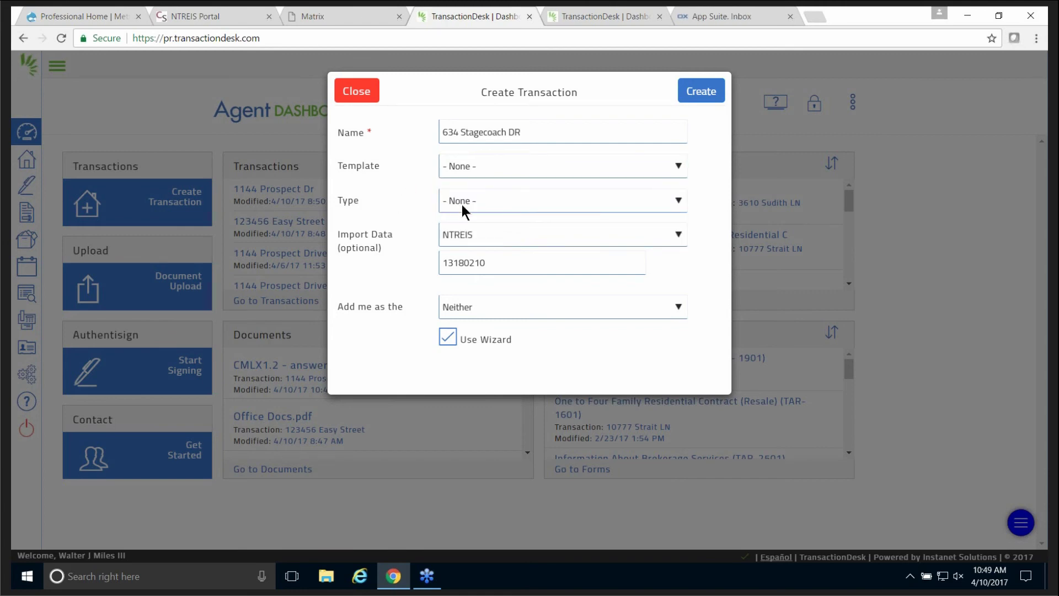
left_click(478, 203)
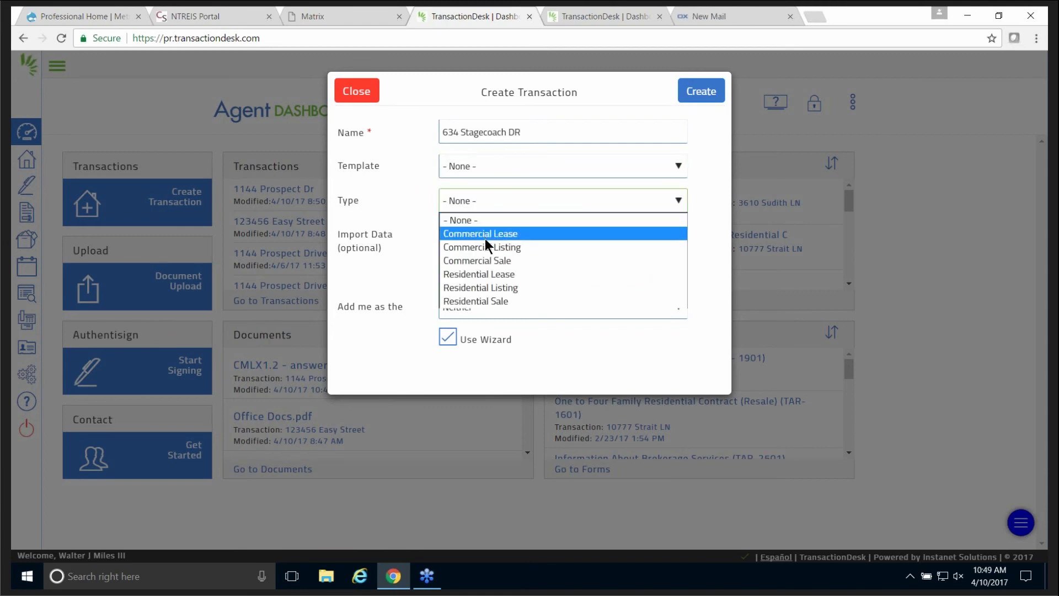
left_click(482, 303)
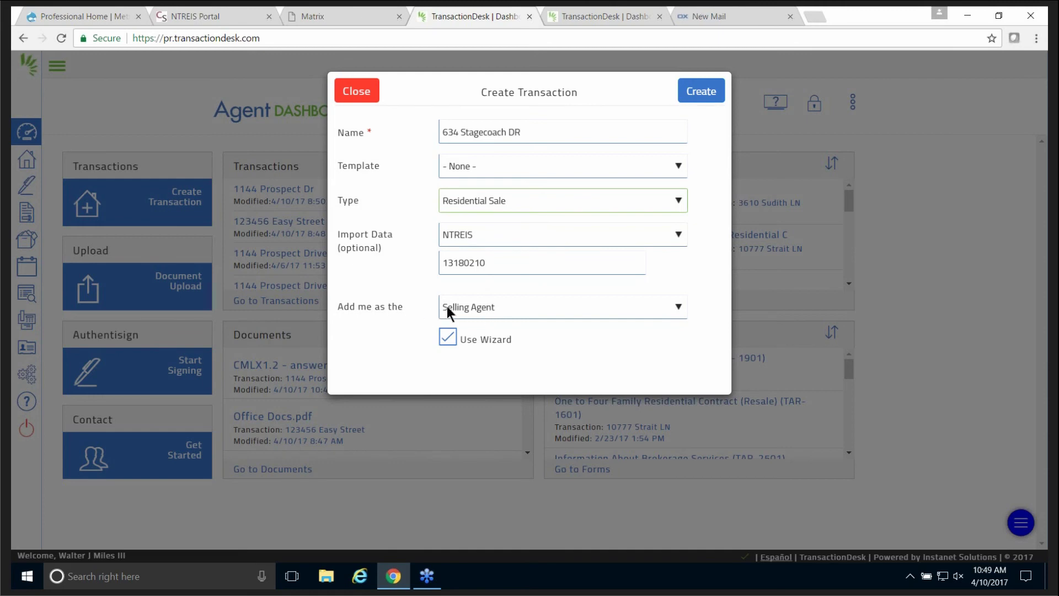
left_click(489, 307)
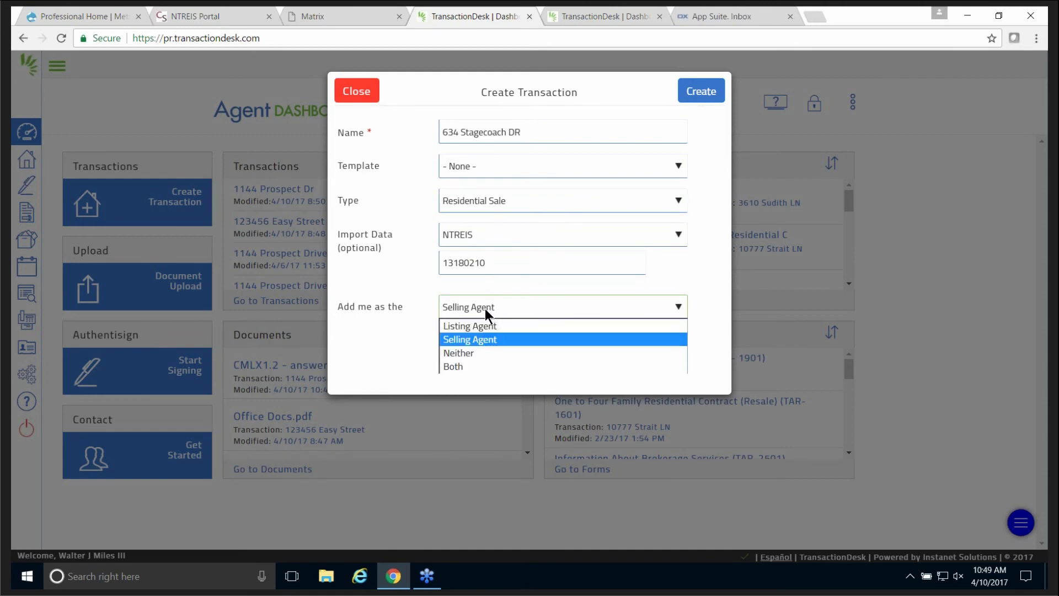
left_click(485, 308)
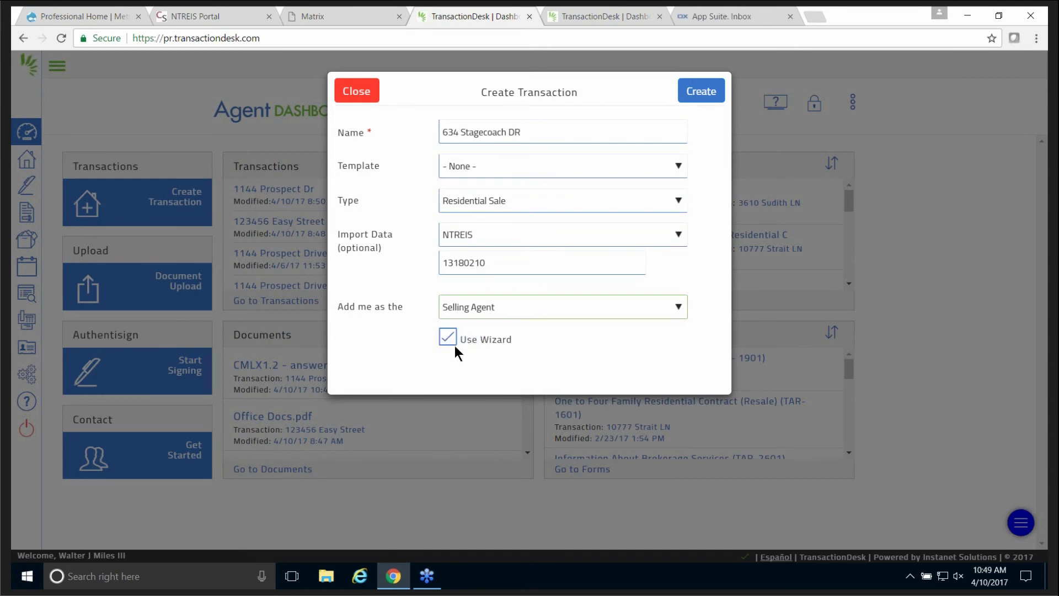
left_click(702, 92)
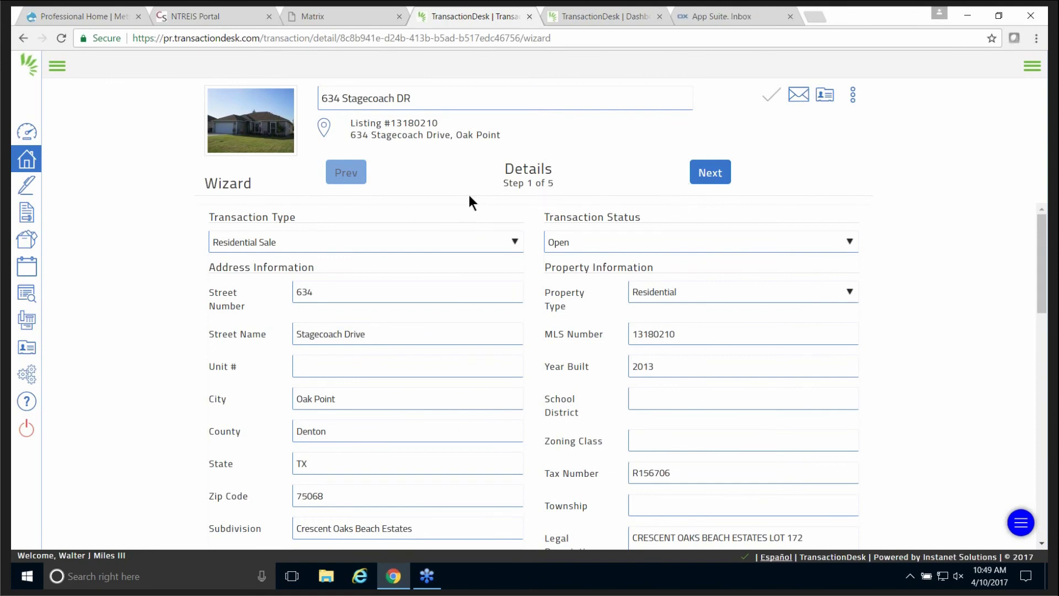
left_click(717, 173)
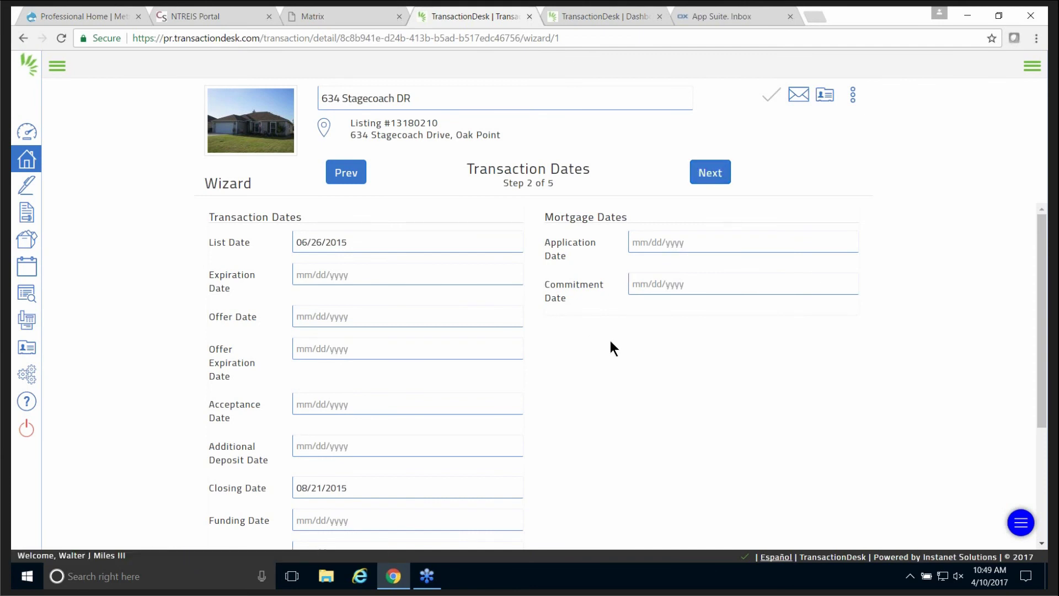
scroll(610, 341, "down", 2)
scroll(610, 339, "up", 1)
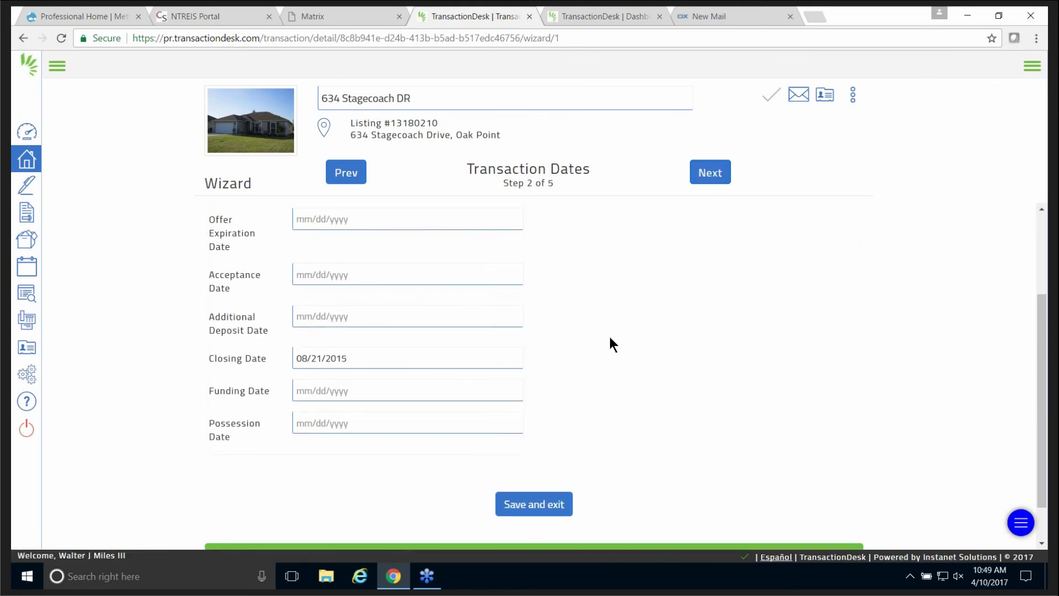
scroll(611, 338, "up", 2)
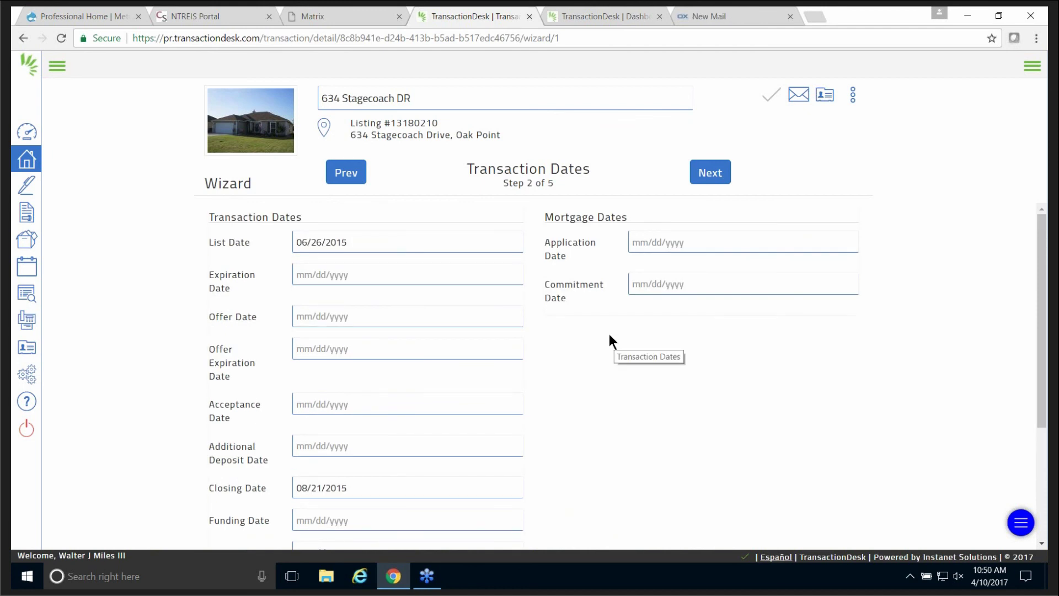
scroll(610, 335, "down", 3)
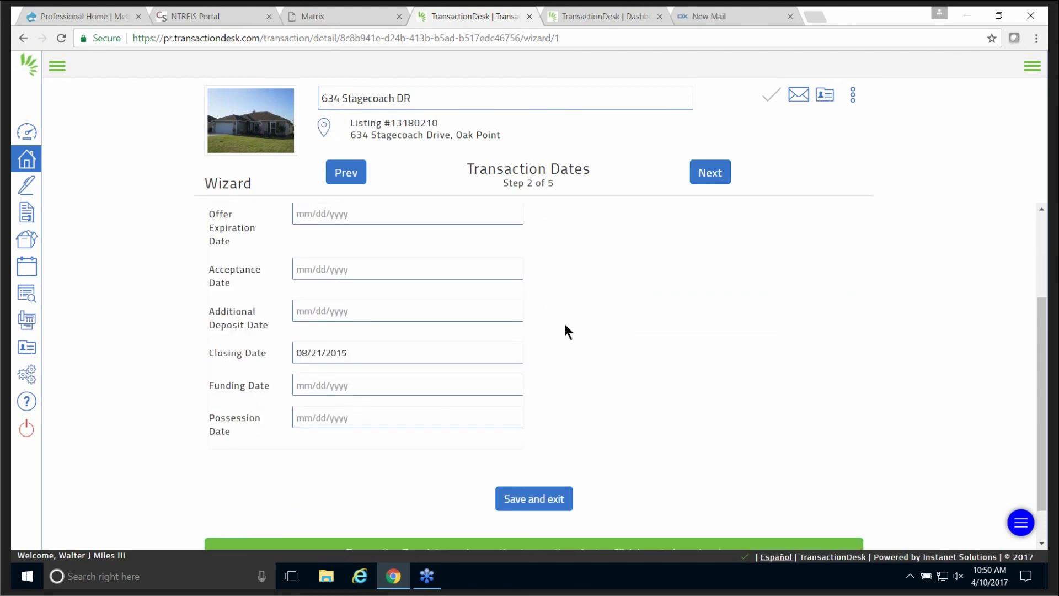
scroll(564, 323, "up", 3)
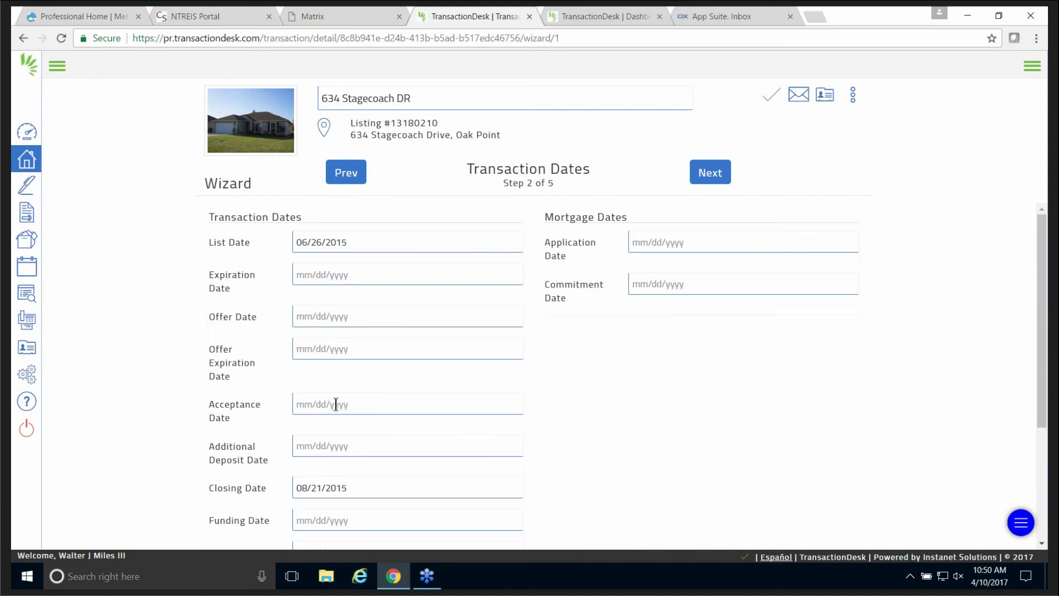
scroll(525, 373, "down", 3)
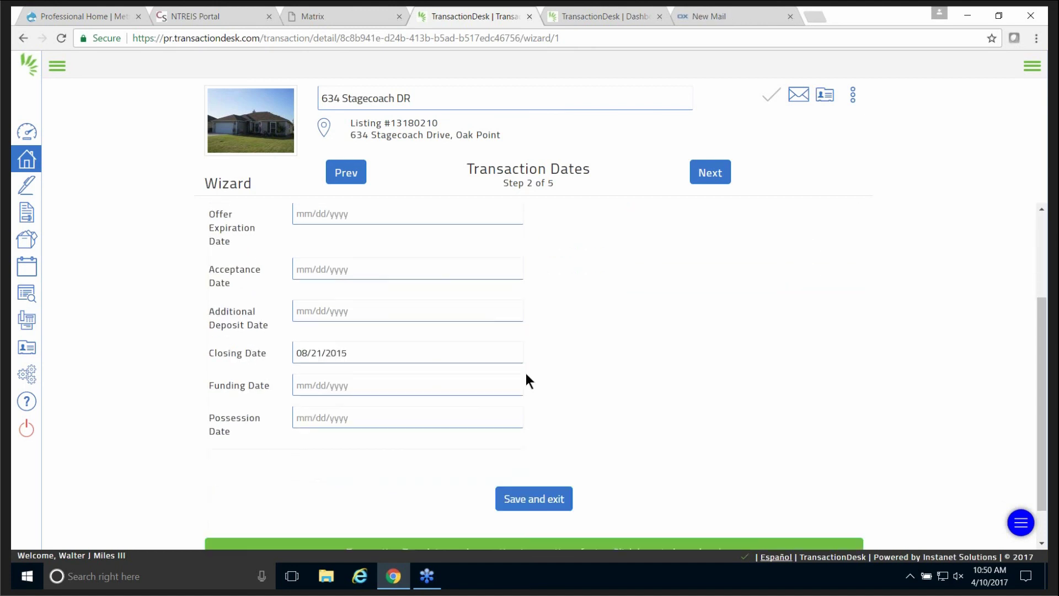
scroll(526, 379, "up", 3)
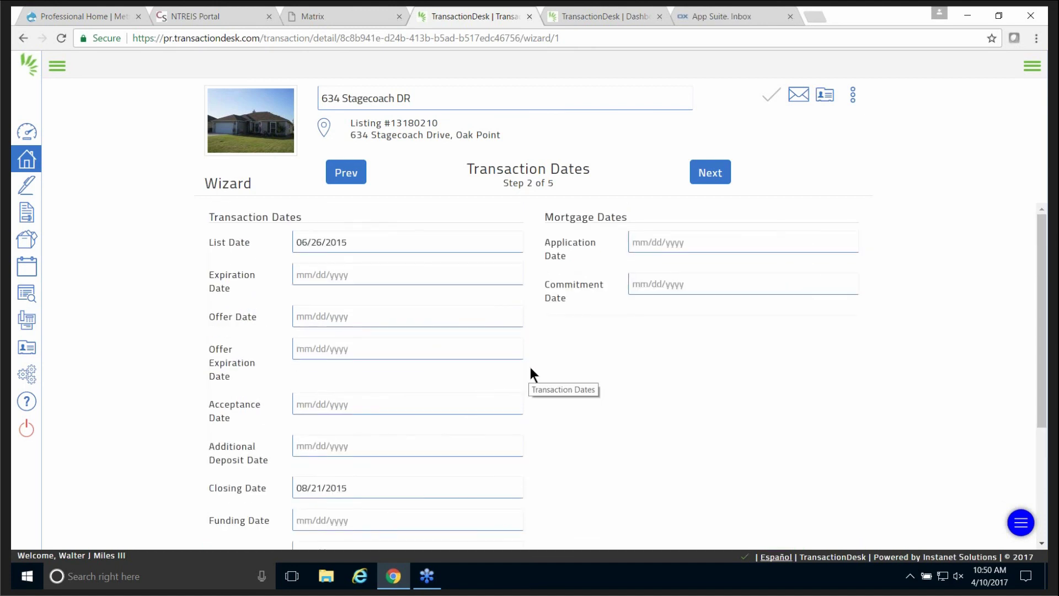
left_click(709, 172)
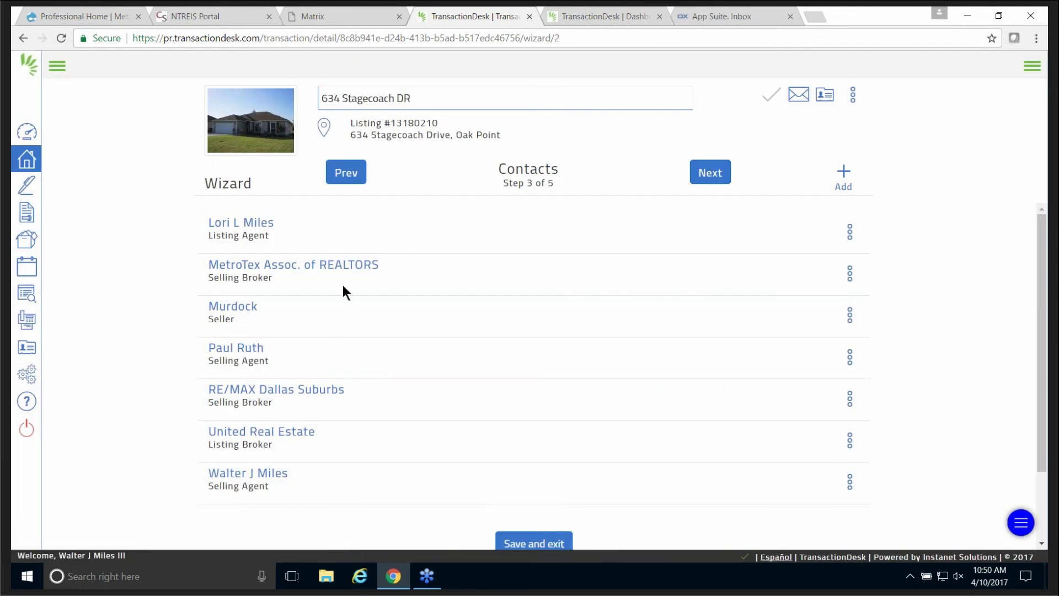
left_click(712, 172)
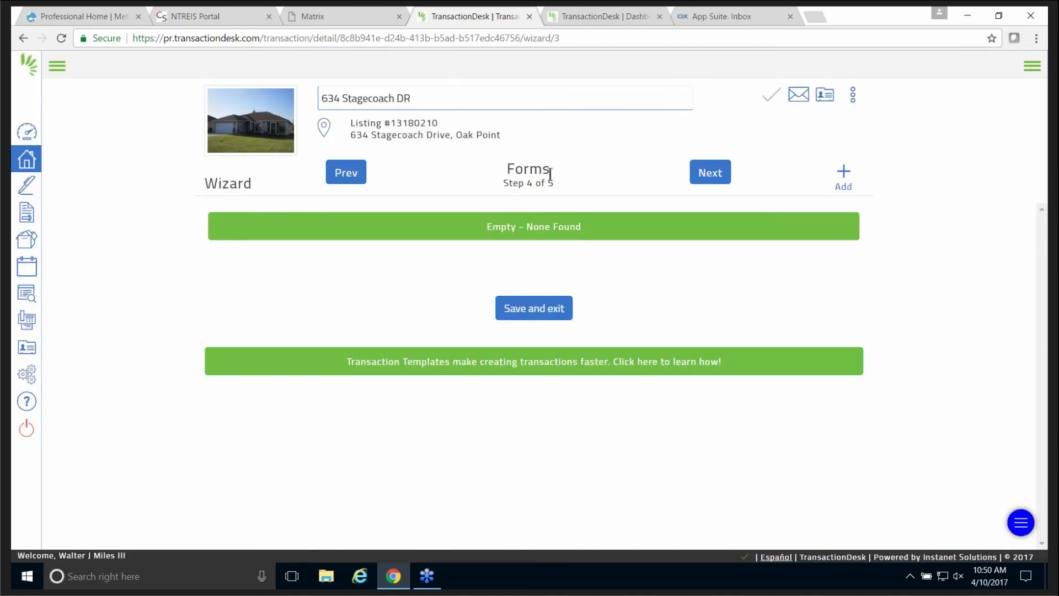
Search 'one' and '2501' in the form library, check TAR-1601 and TAR-2501, and add them.
left_click(842, 179)
left_click(800, 129)
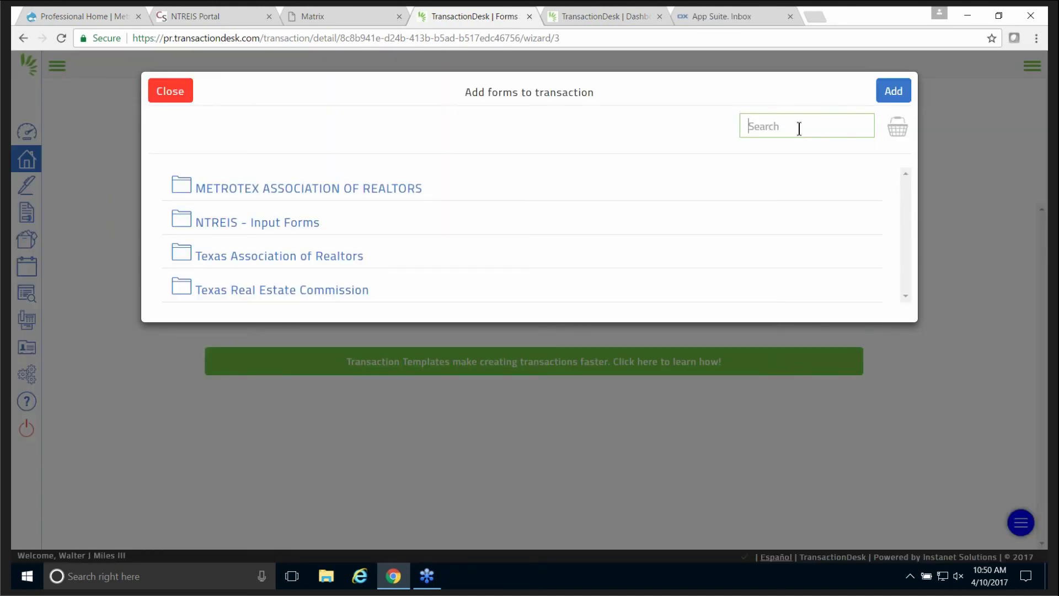
type("one")
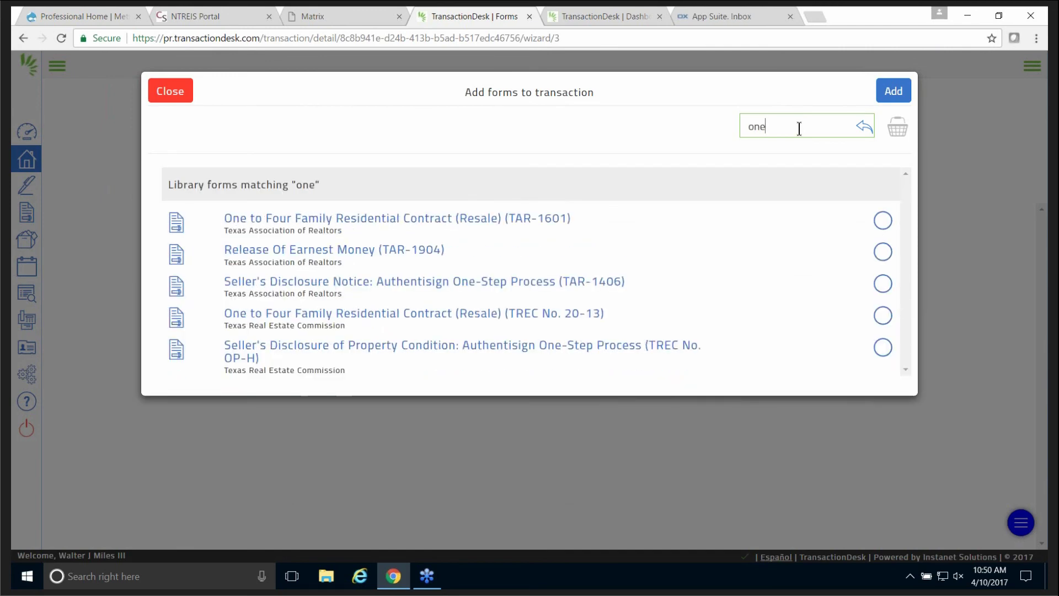
left_click(885, 220)
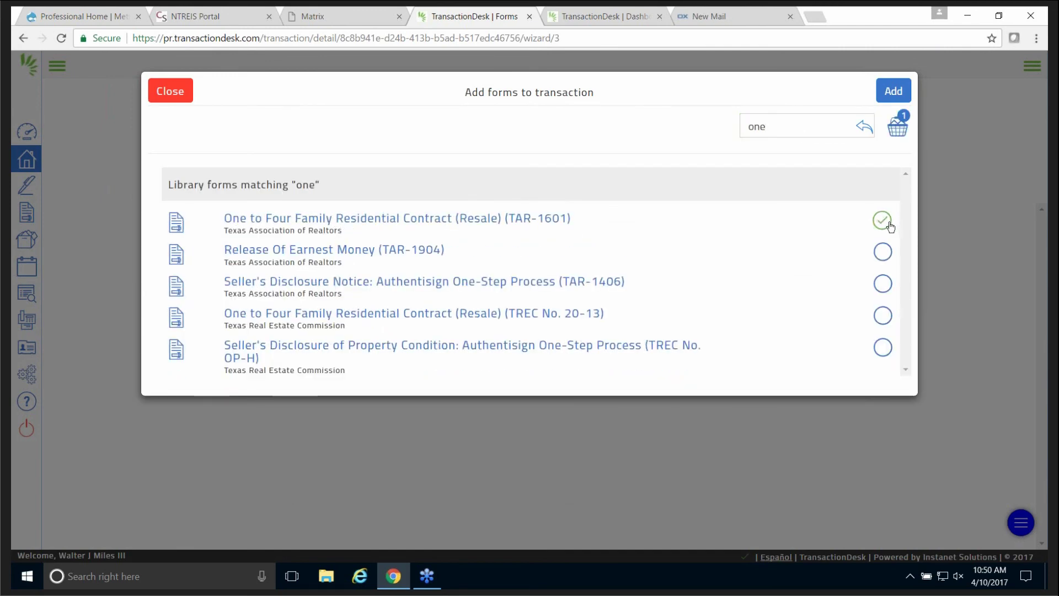
double_click(759, 128)
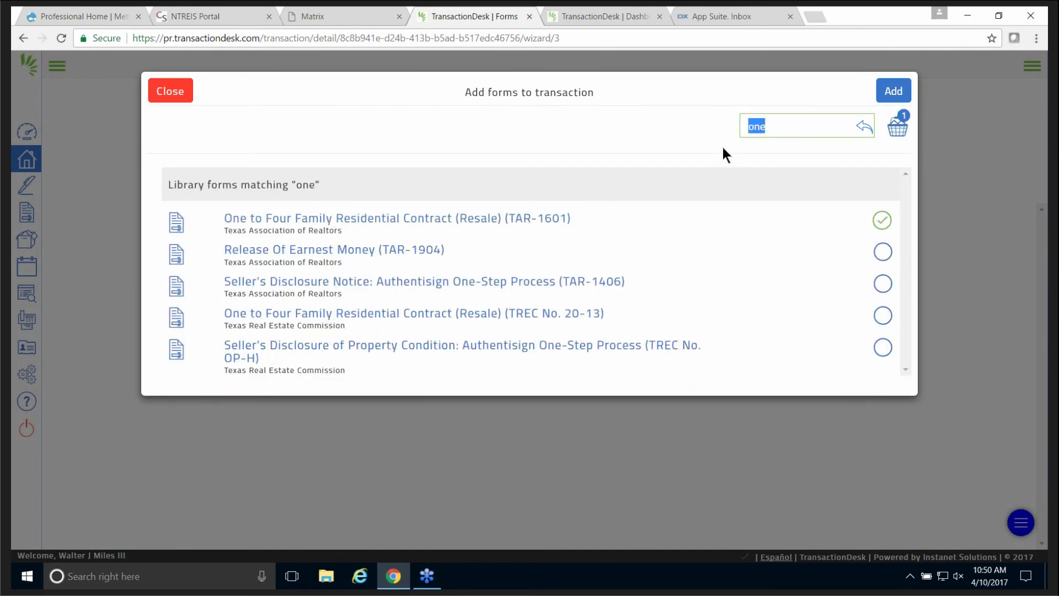
type("serv")
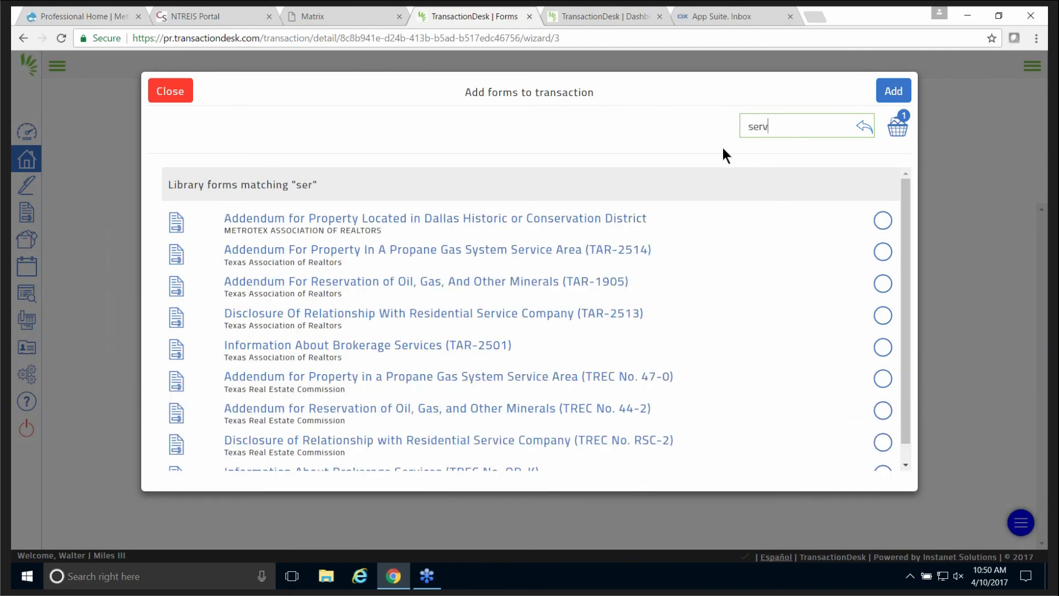
key("BackSpace")
key("BackSpace")
key("BackSpace")
key("BackSpace")
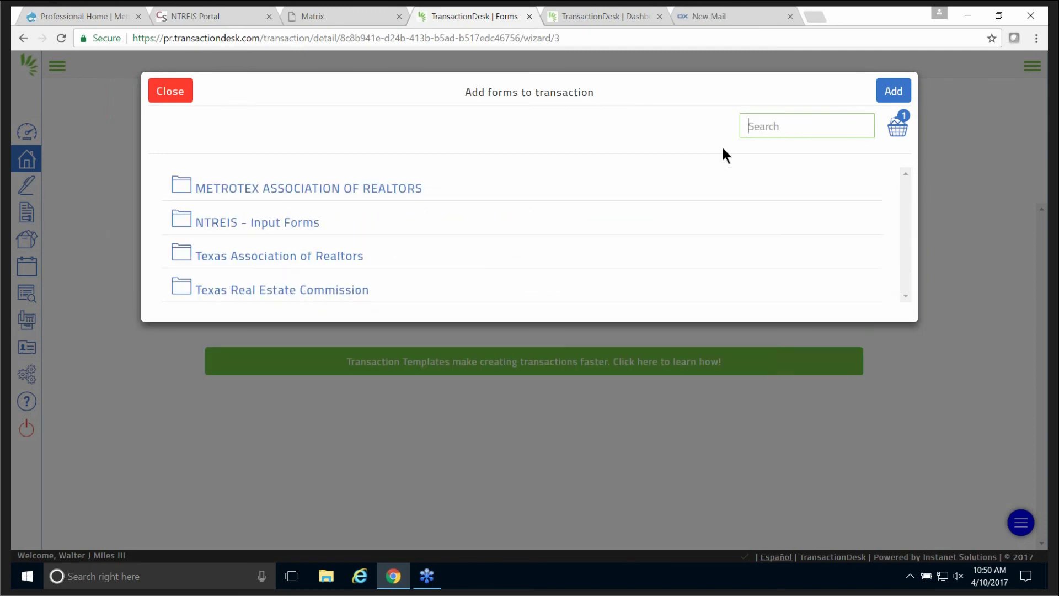
type("250")
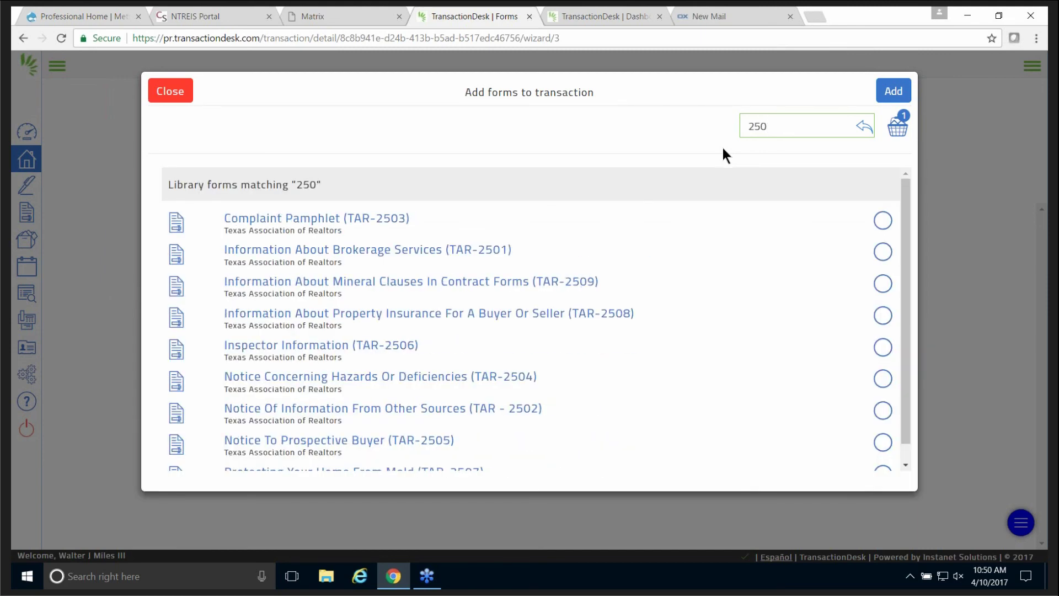
type("1")
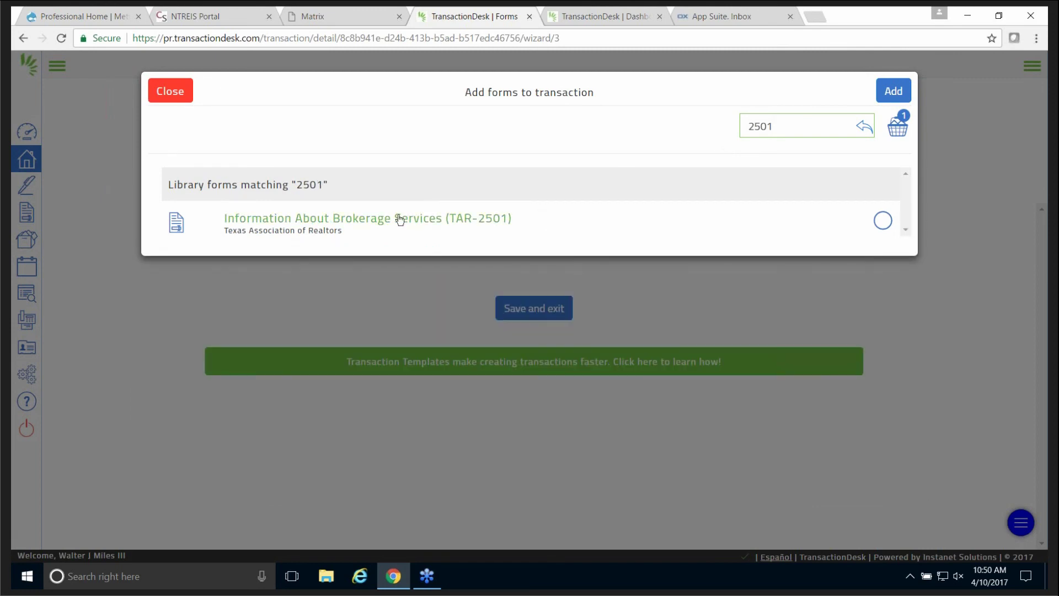
left_click(396, 219)
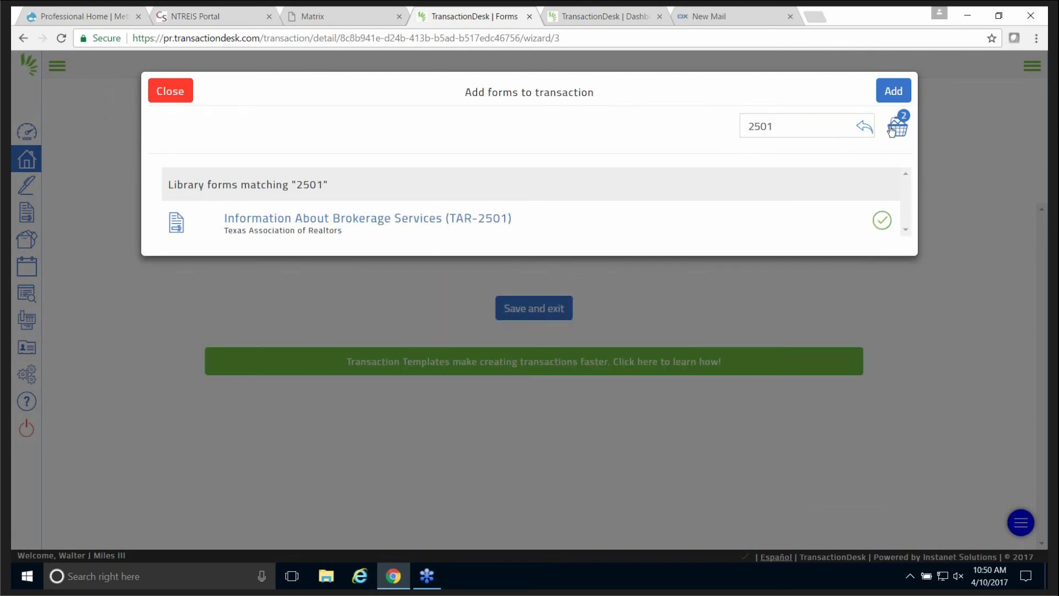
left_click(895, 93)
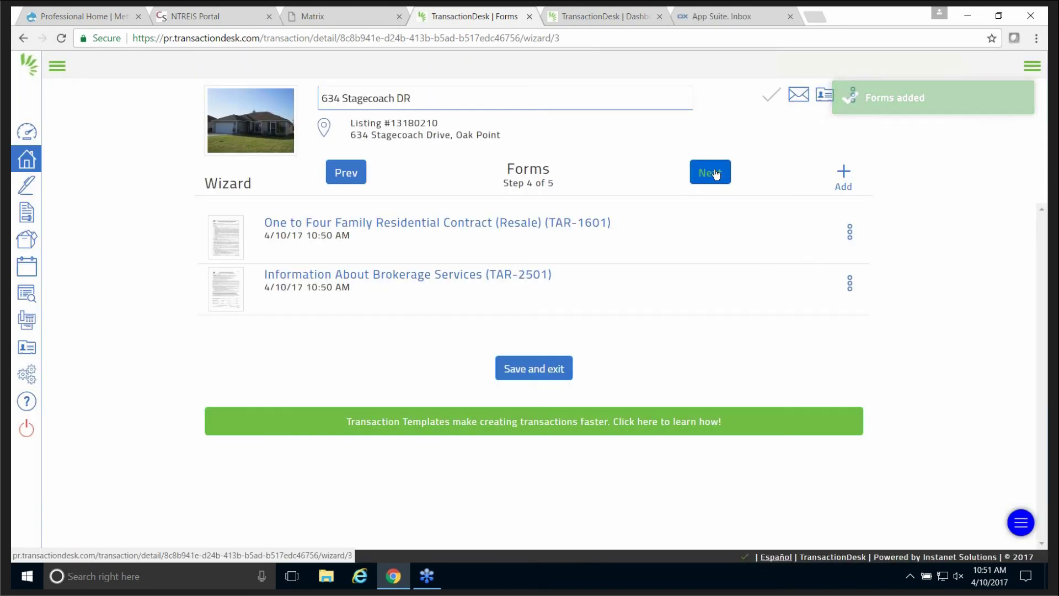
Go on to the Documents step and finish the wizard to reach the Transaction Dashboard.
left_click(699, 177)
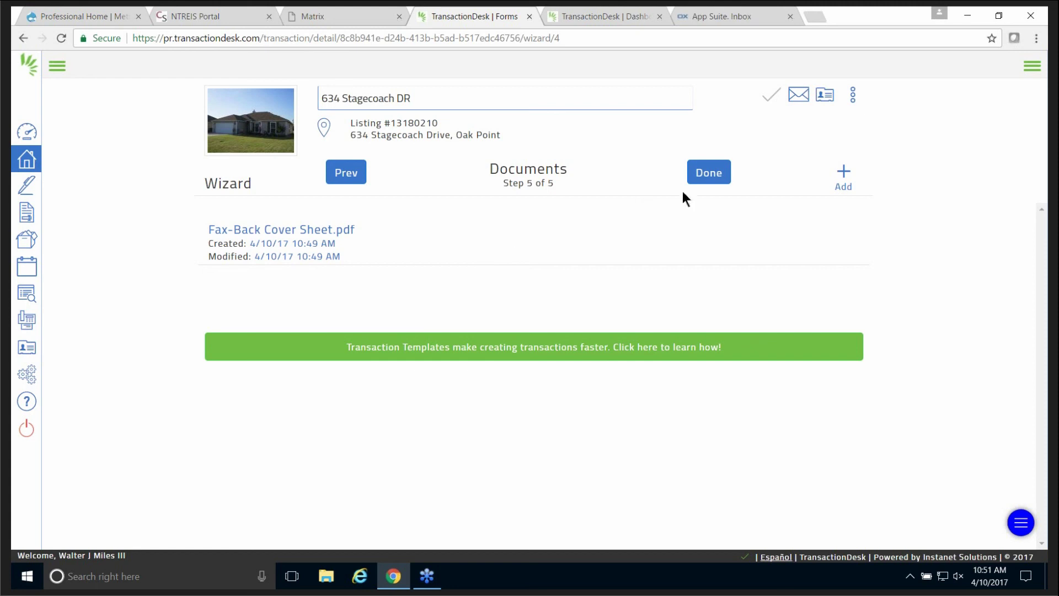
left_click(711, 175)
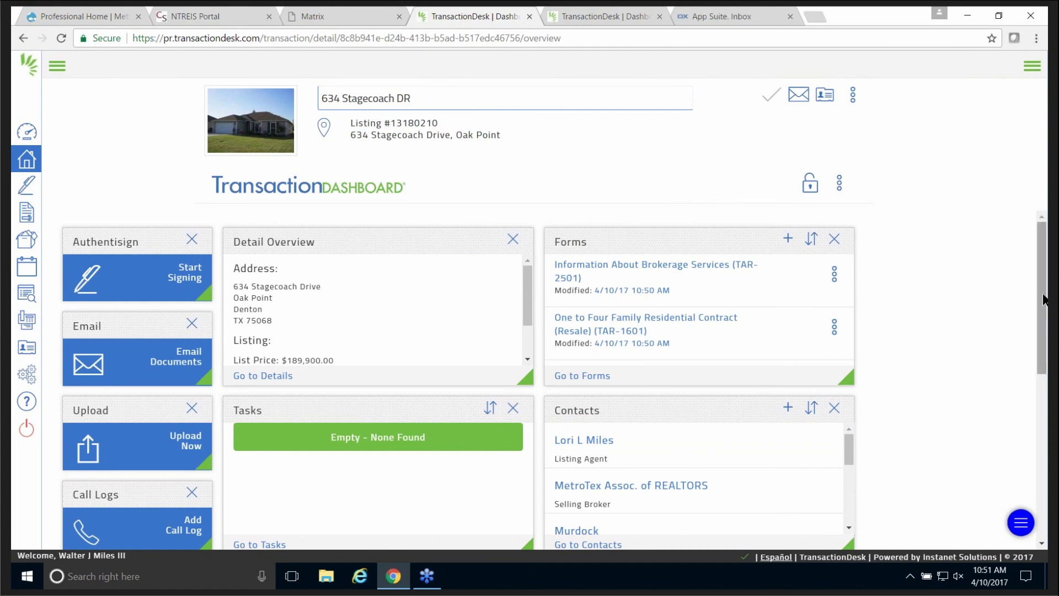
left_click_drag(1043, 301, 1047, 436)
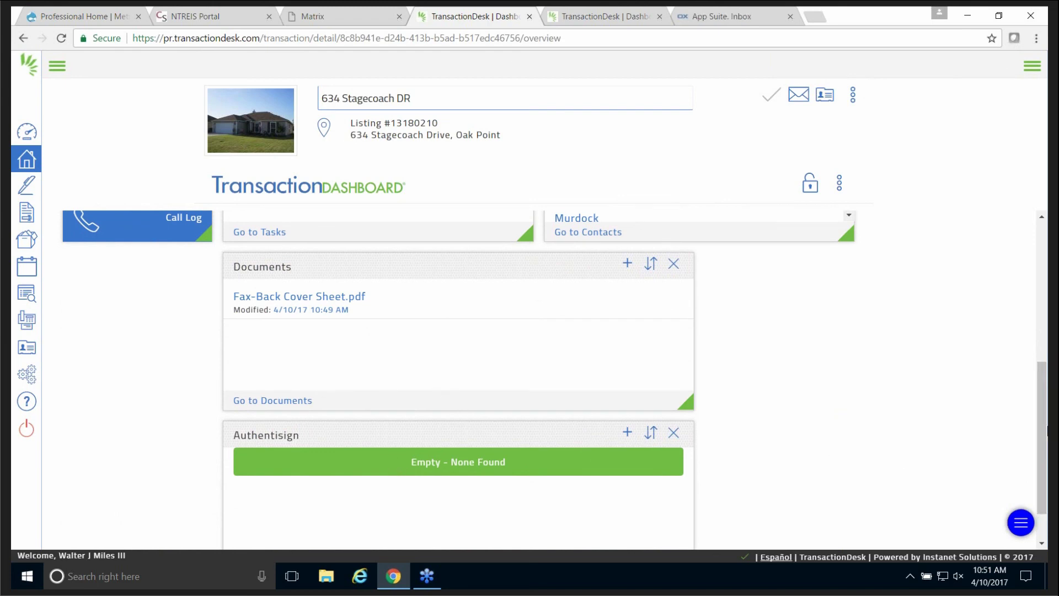
left_click_drag(1045, 430, 1020, 198)
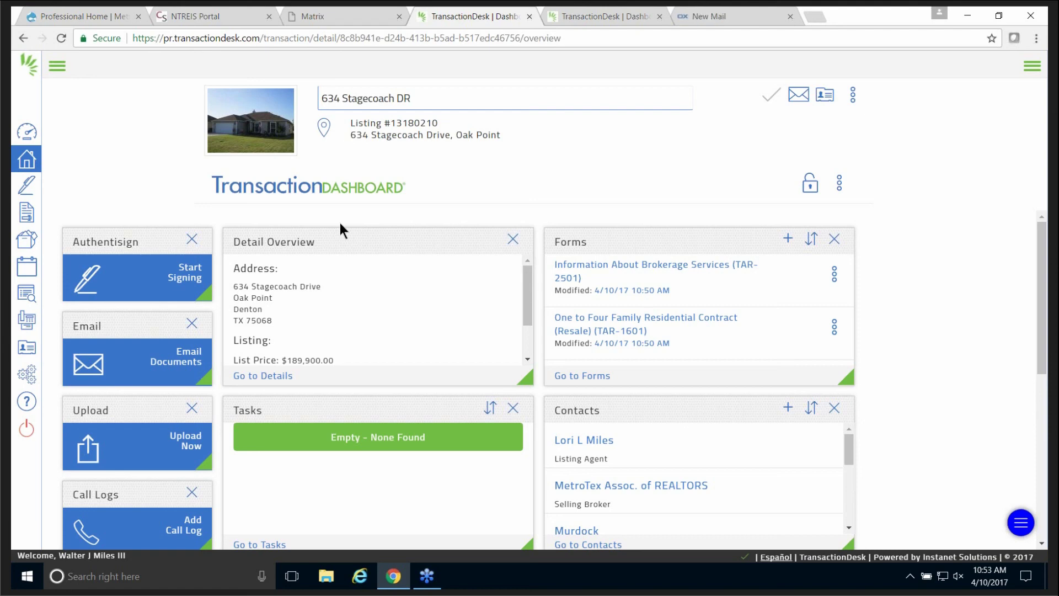
From the Professional Home tab's footer, open MetroTex's YouTube channel via its social icon.
left_click(120, 15)
scroll(211, 382, "down", 4)
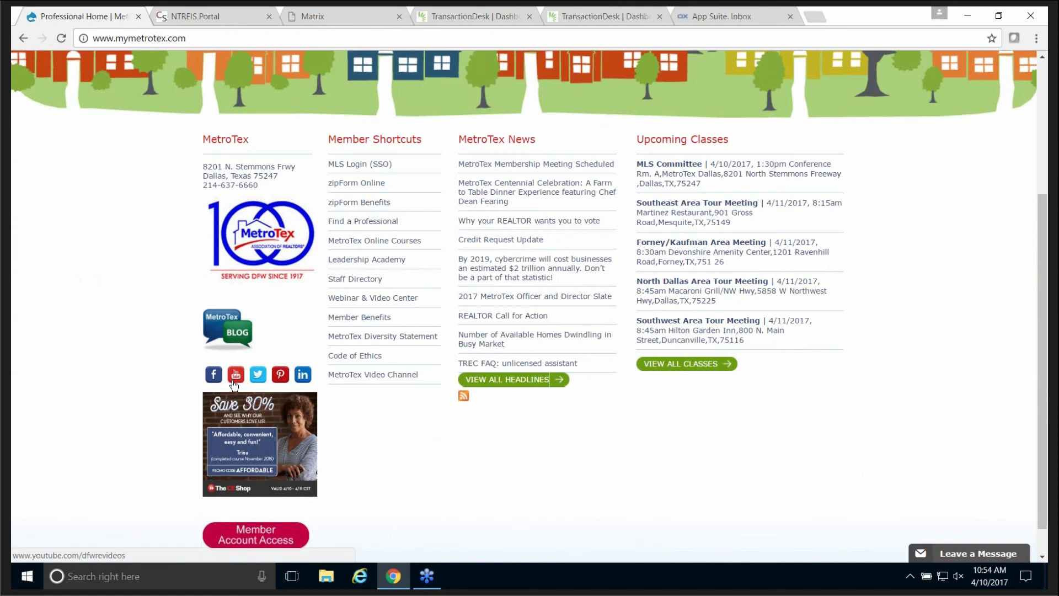
left_click(236, 377)
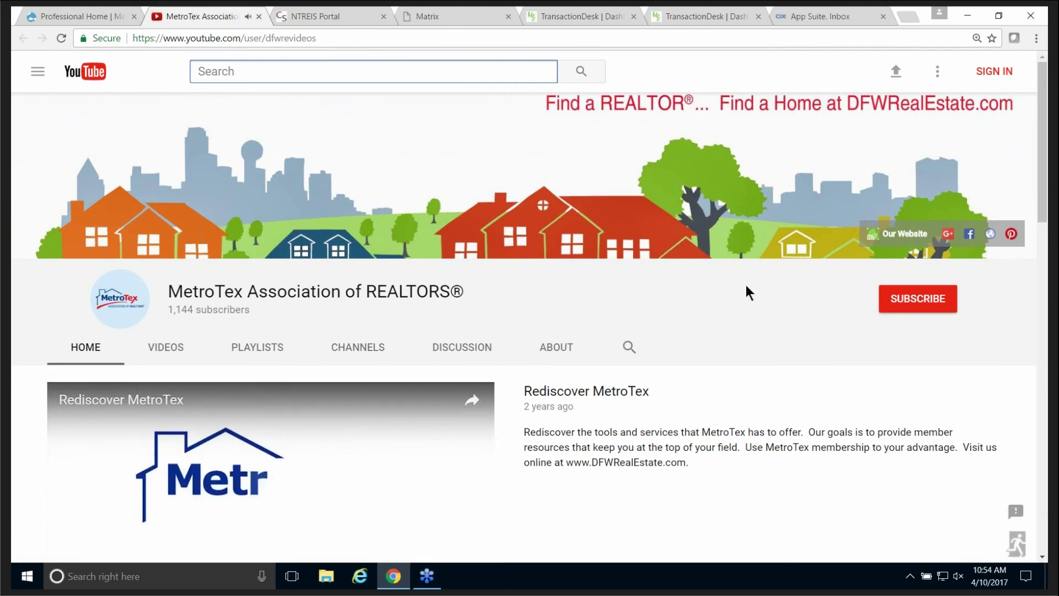
Open the channel's VIDEOS tab to list all its uploads.
scroll(746, 287, "down", 5)
scroll(751, 293, "down", 3)
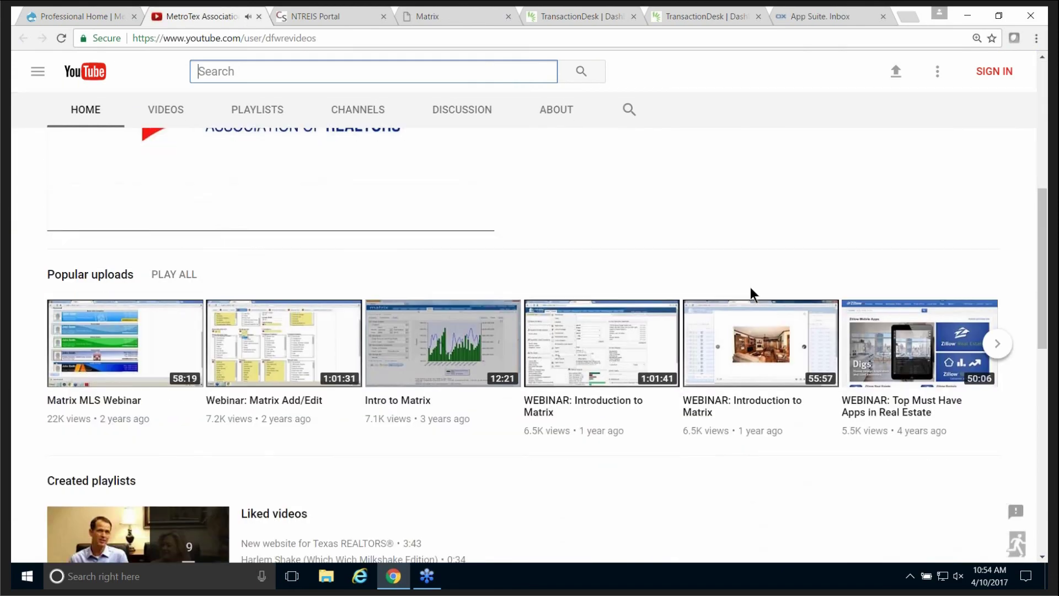
scroll(752, 293, "up", 5)
scroll(749, 283, "up", 2)
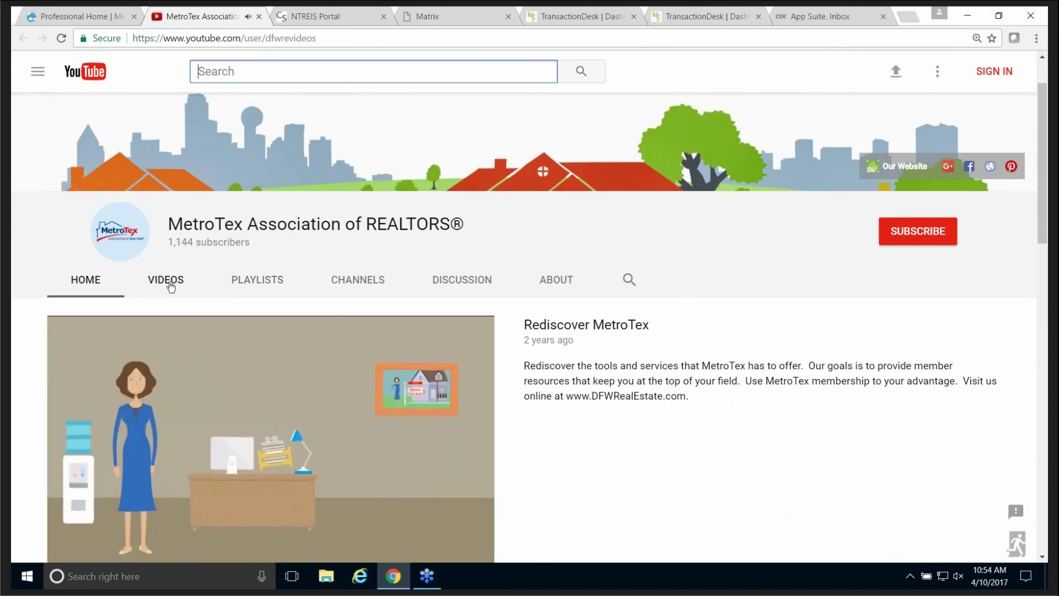
left_click(166, 279)
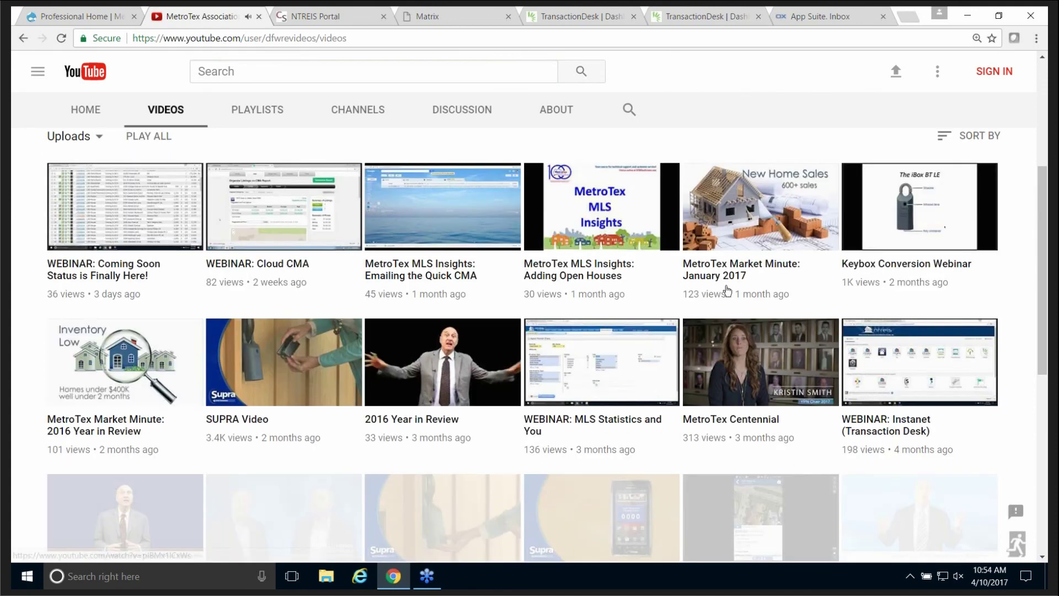
Scroll through the uploaded videos and return to the top of the list.
scroll(928, 274, "down", 2)
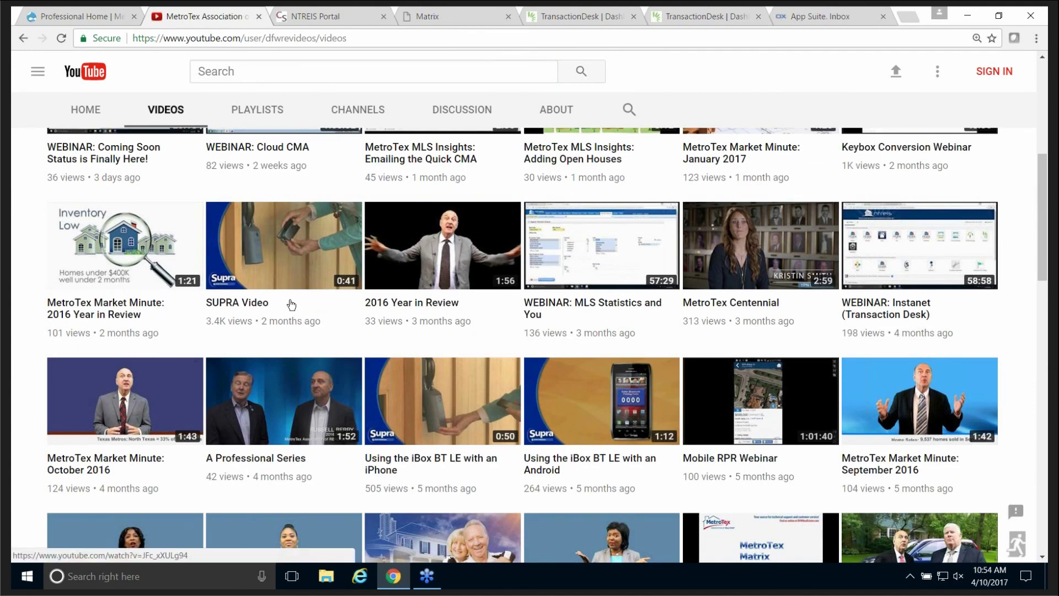
scroll(291, 316, "down", 2)
scroll(291, 317, "down", 4)
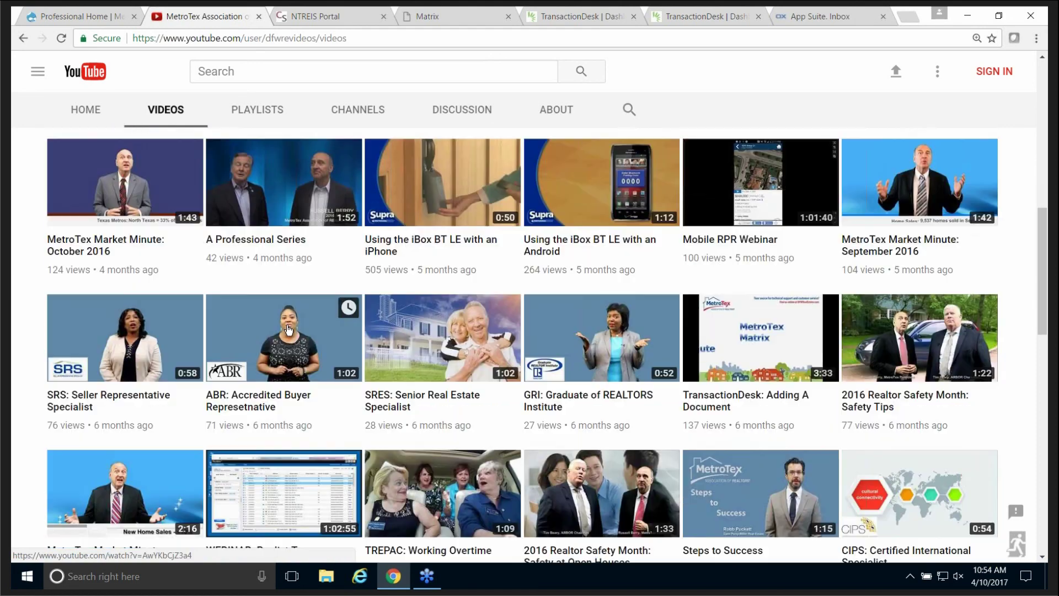
scroll(466, 367, "down", 1)
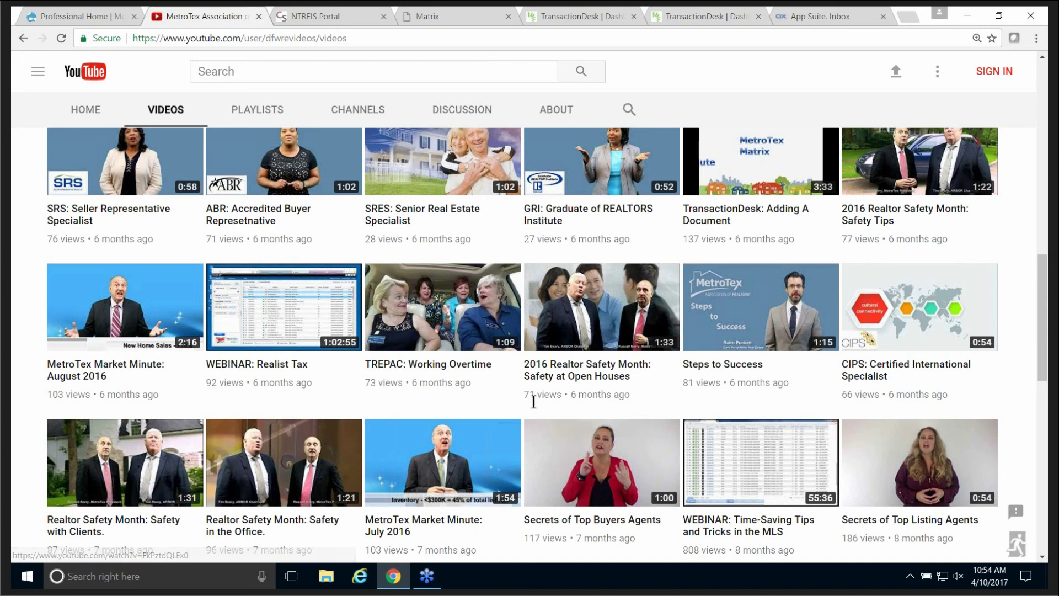
scroll(538, 398, "up", 1)
scroll(538, 398, "up", 8)
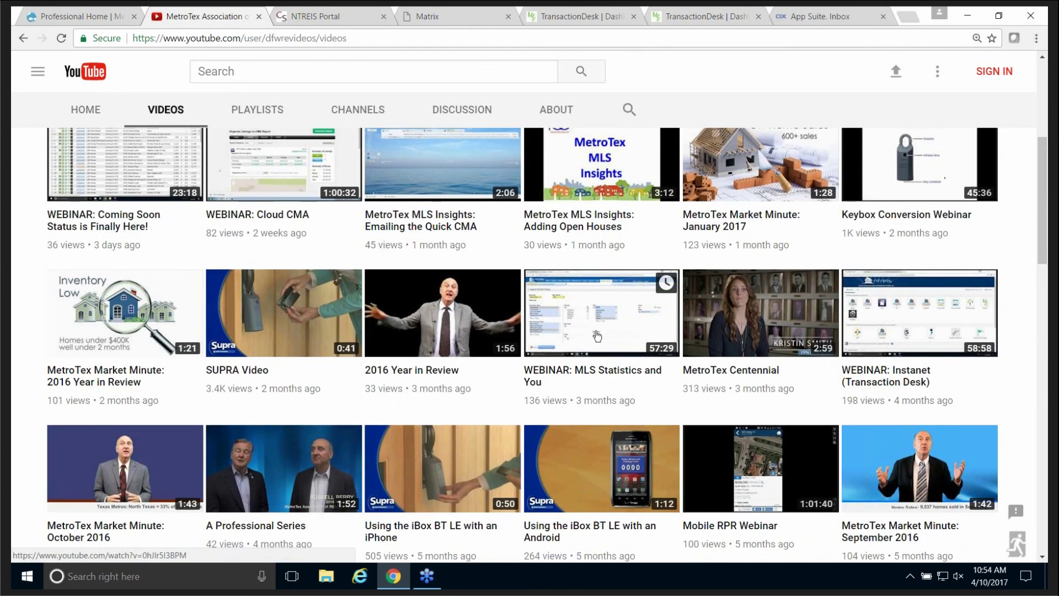
scroll(593, 331, "up", 1)
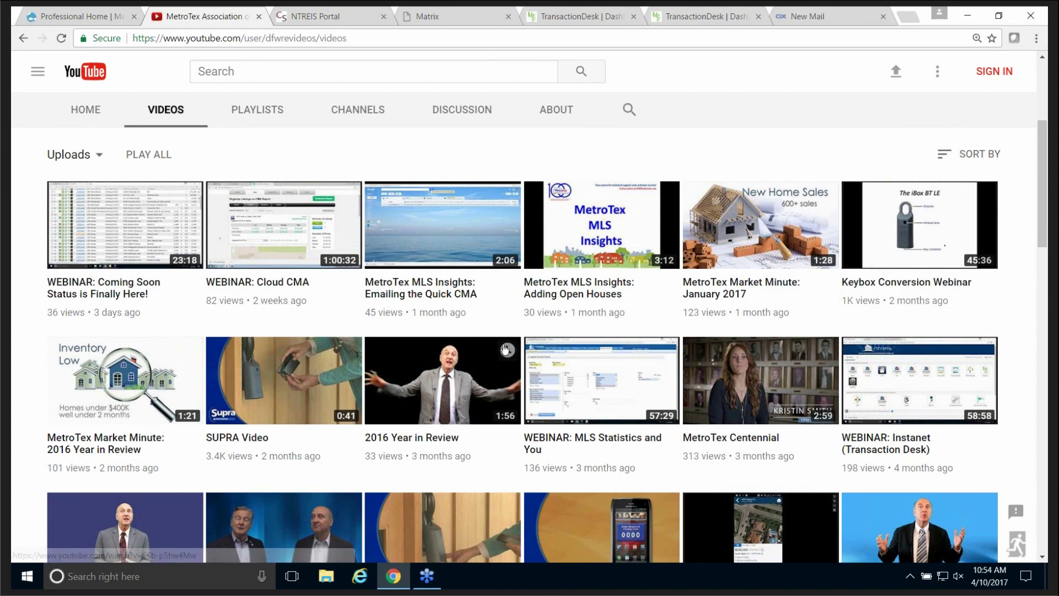
scroll(508, 352, "down", 1)
scroll(508, 352, "down", 7)
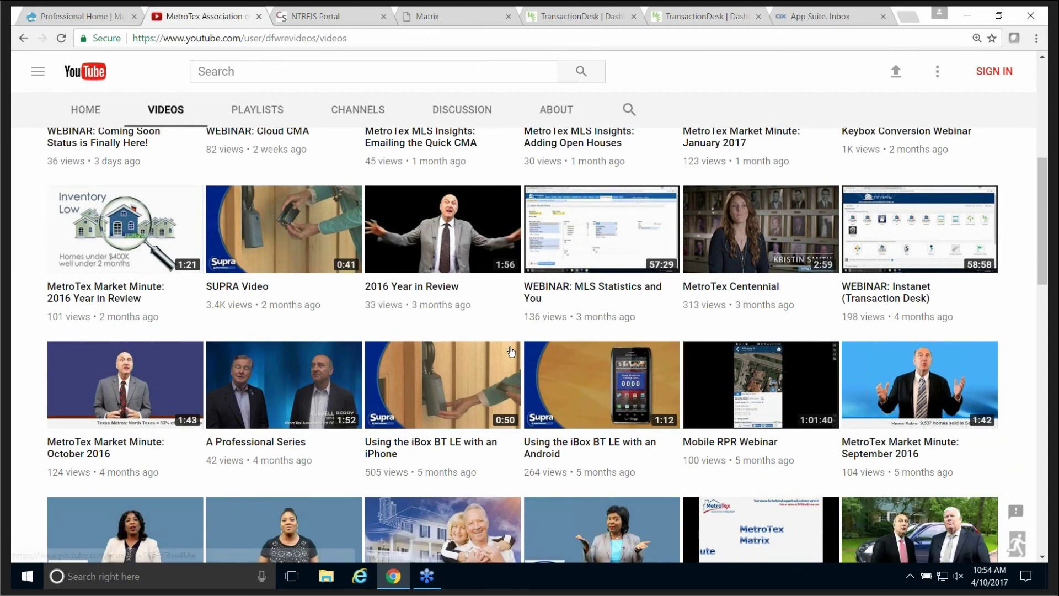
scroll(512, 345, "down", 3)
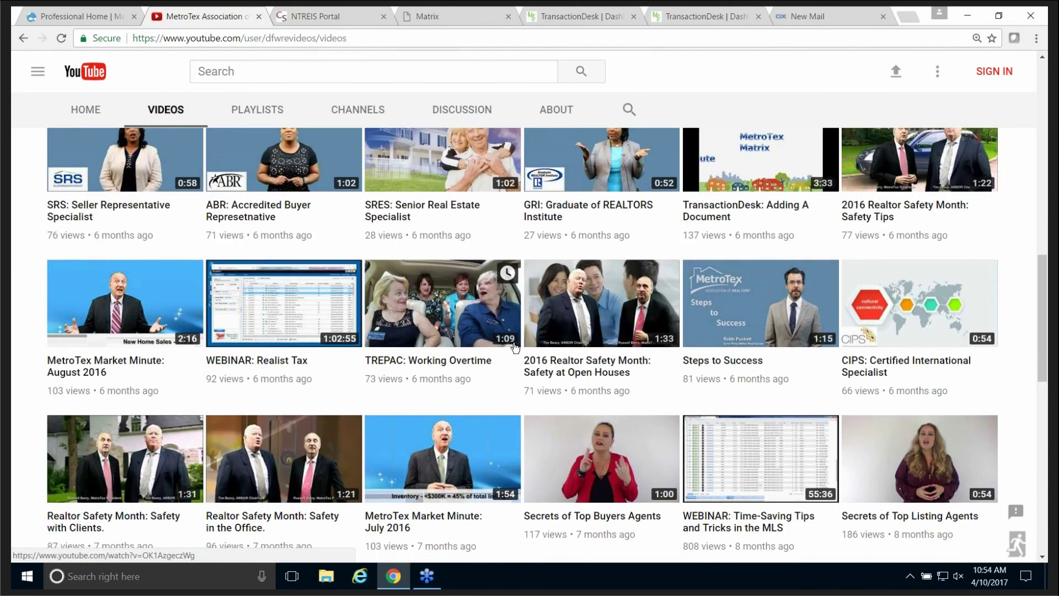
scroll(514, 346, "down", 2)
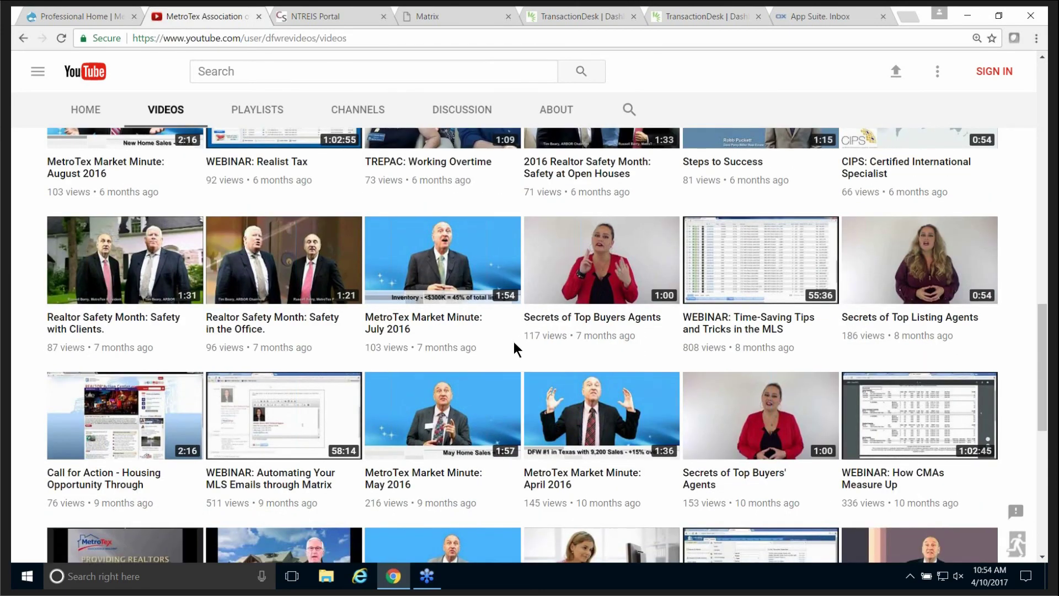
scroll(515, 345, "down", 2)
scroll(514, 346, "down", 3)
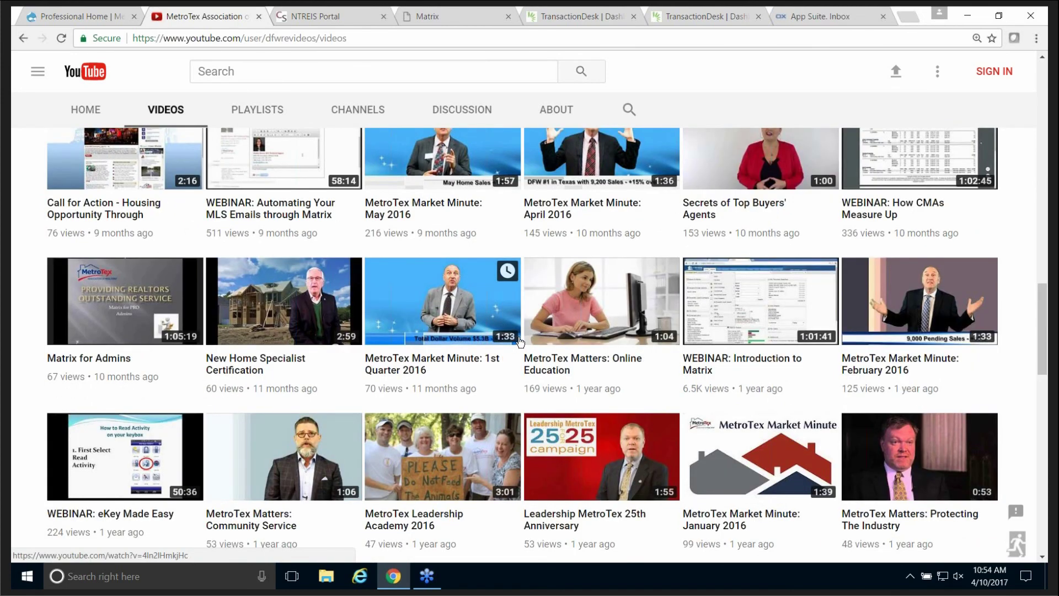
scroll(521, 341, "up", 5)
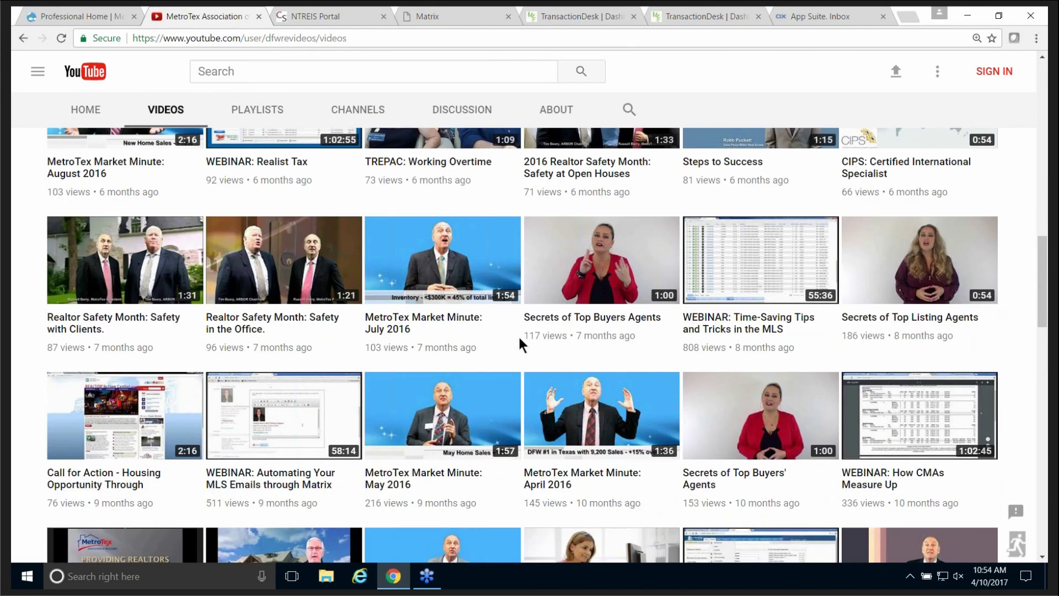
scroll(520, 338, "up", 4)
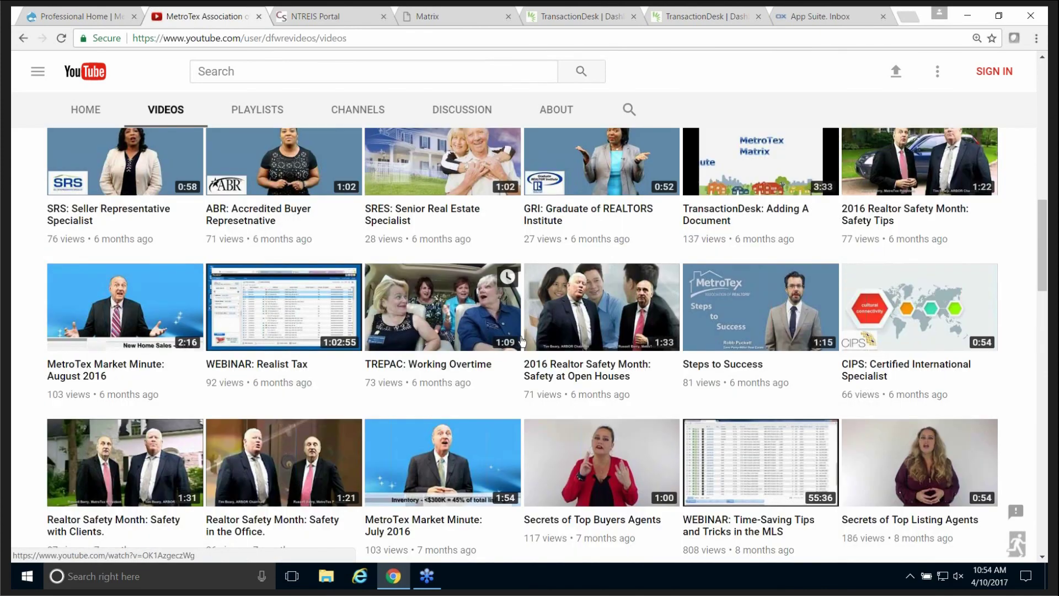
scroll(522, 341, "up", 8)
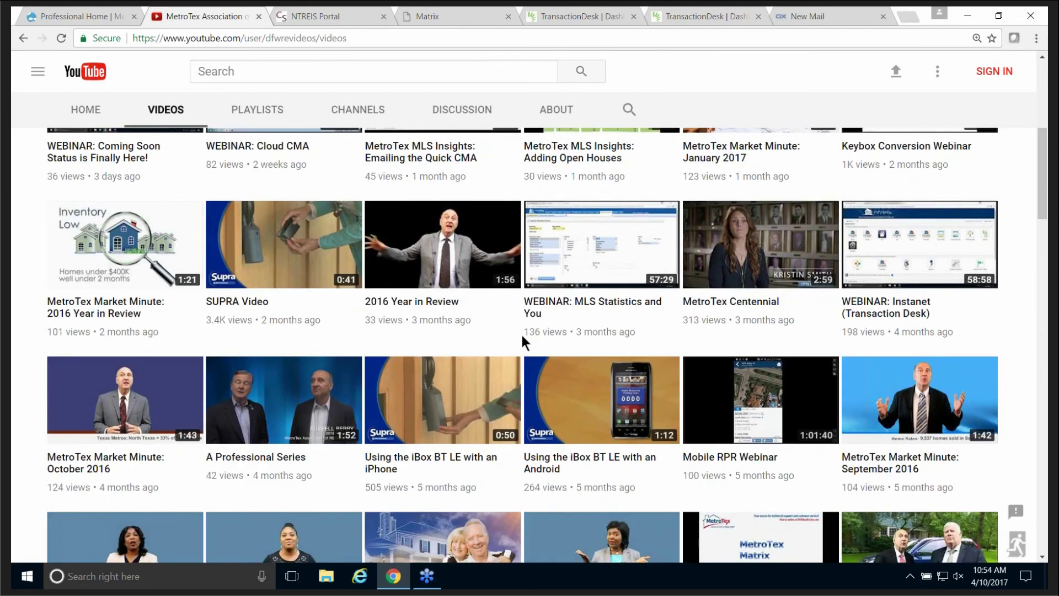
scroll(523, 342, "up", 5)
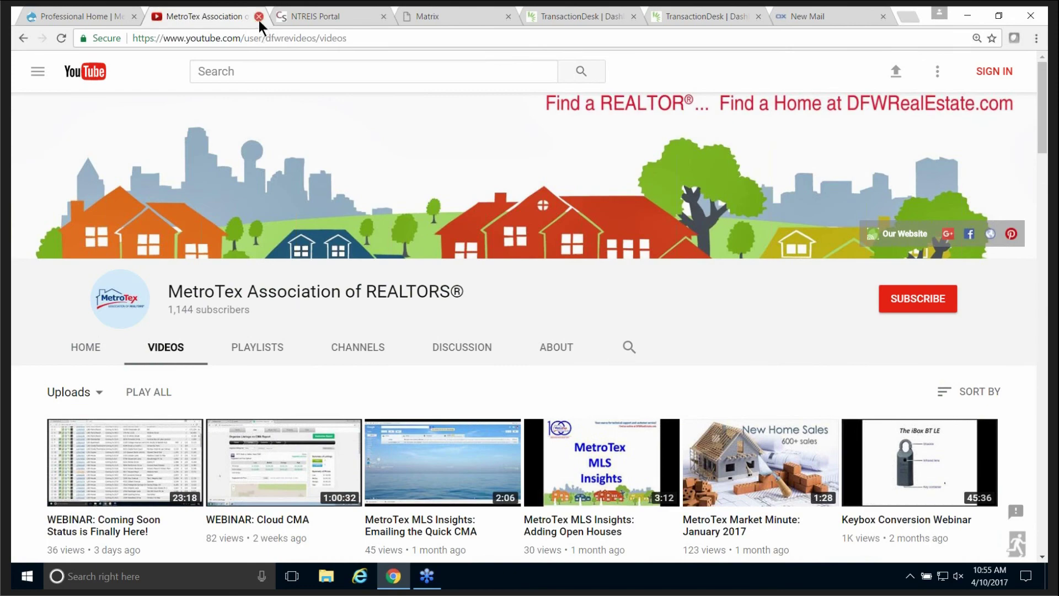
Close the YouTube tab and scroll the mymetrotex.com home page back to the top.
left_click(259, 17)
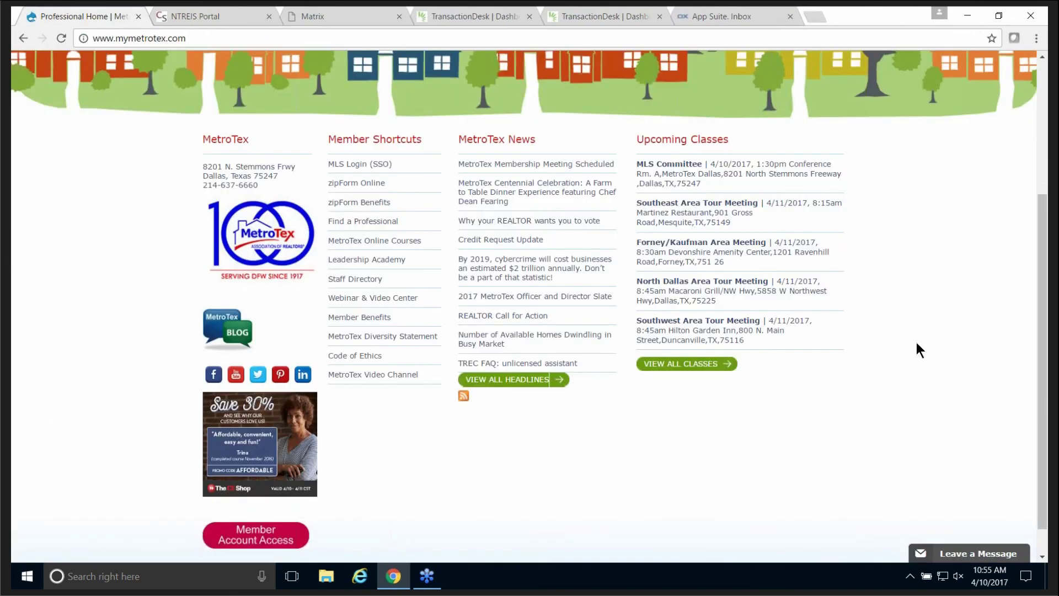
scroll(917, 349, "up", 3)
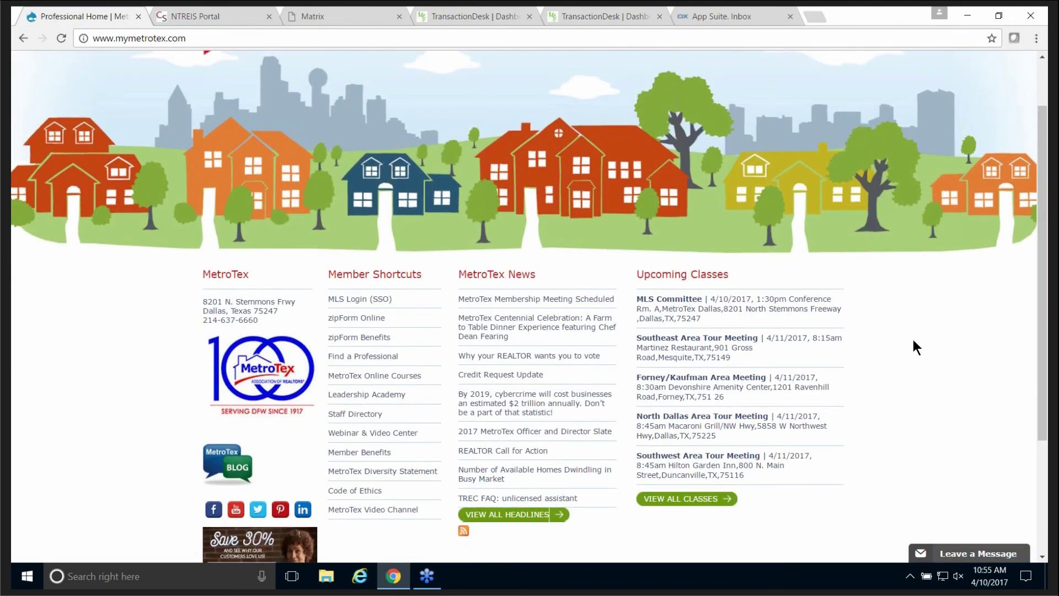
scroll(911, 358, "up", 2)
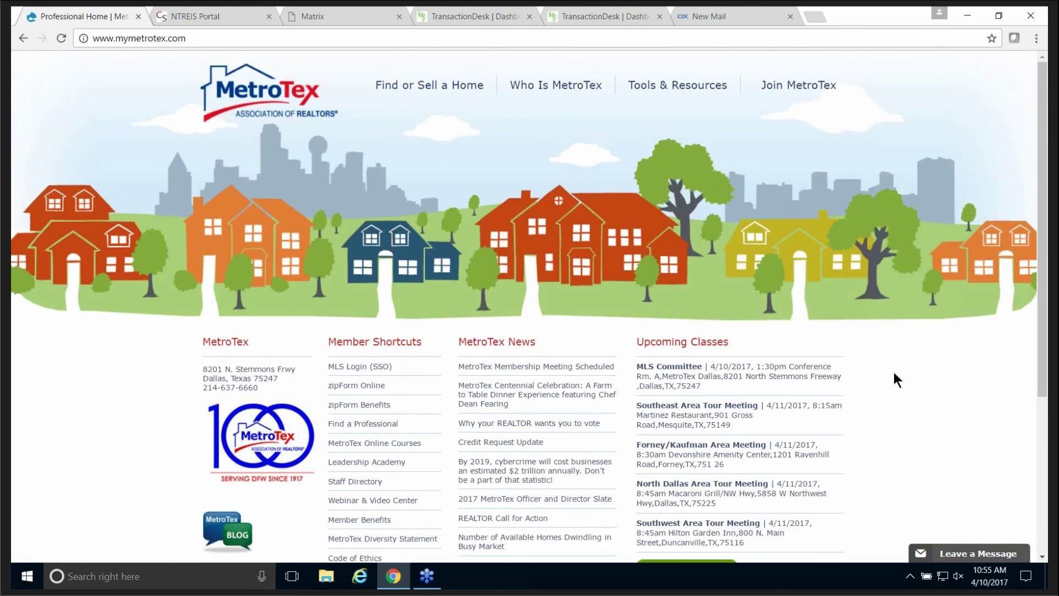